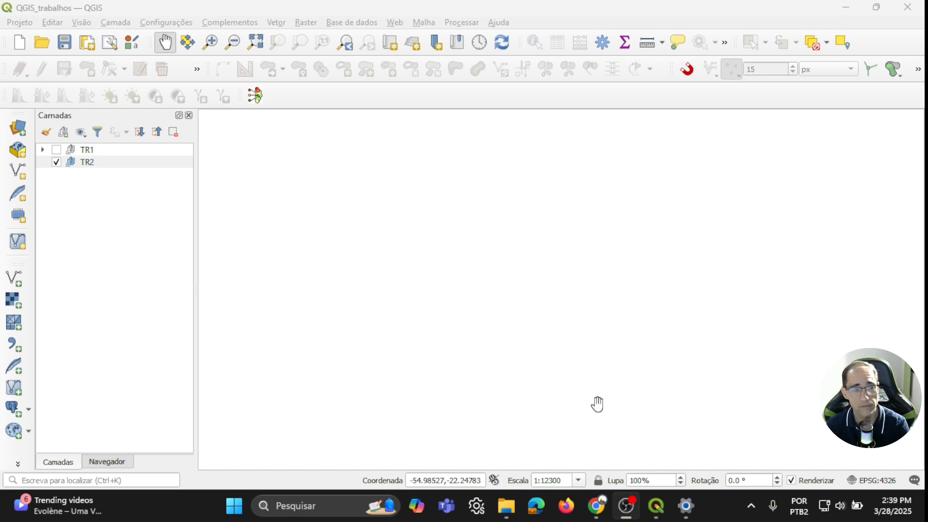
Turn on the TR1 layer group so its satellite image shows on the map, leaving the group collapsed.
click(547, 16)
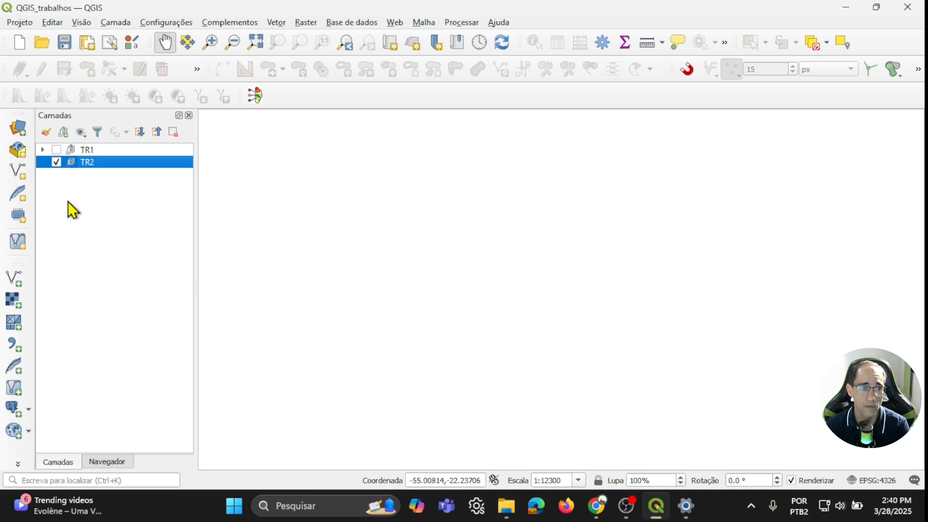
click(42, 149)
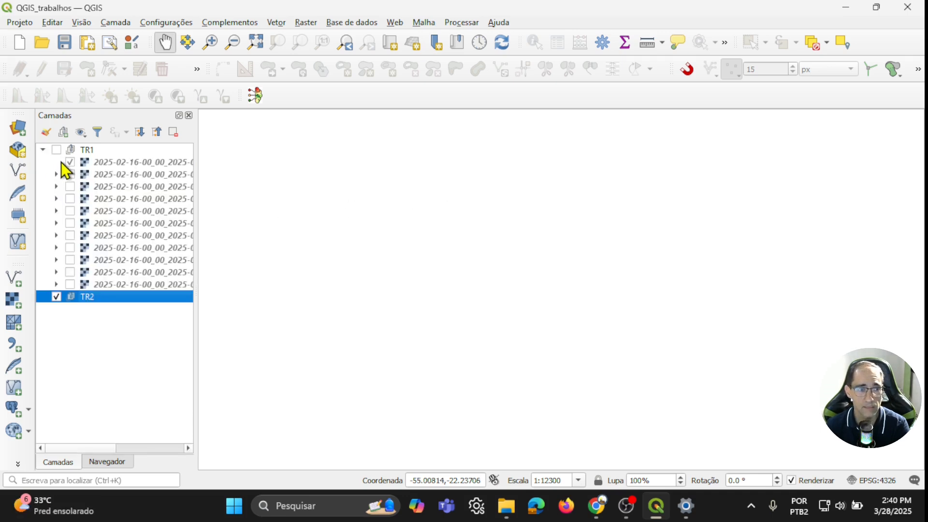
click(56, 149)
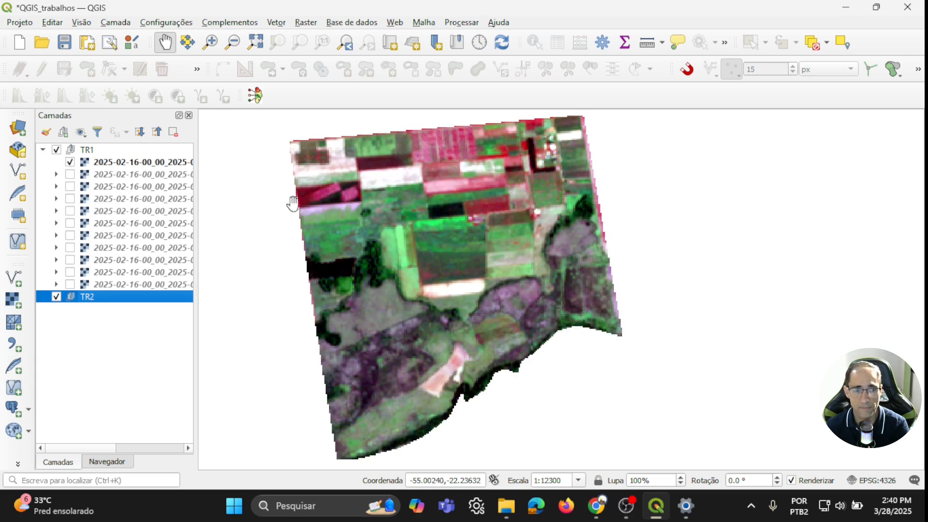
click(43, 149)
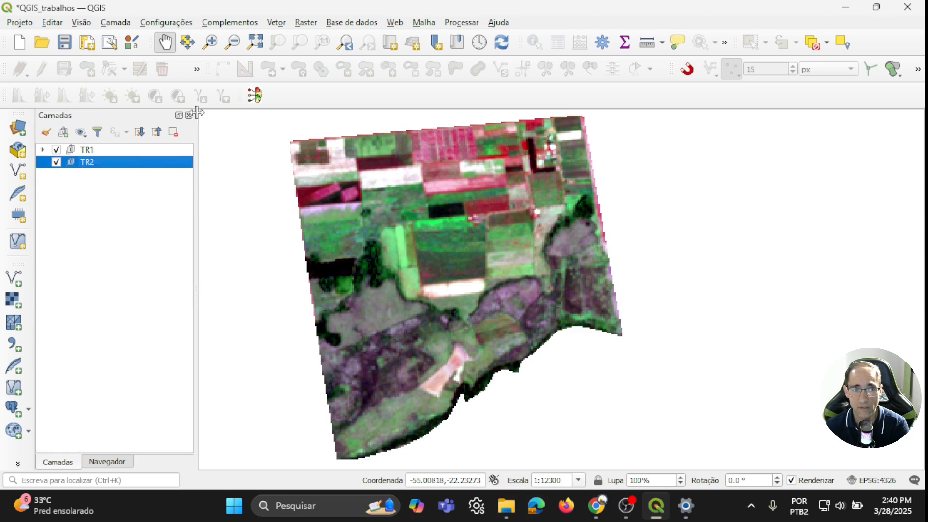
Search all plugins for "opento" and open the details of OpenTopography DEM Downloader.
click(222, 23)
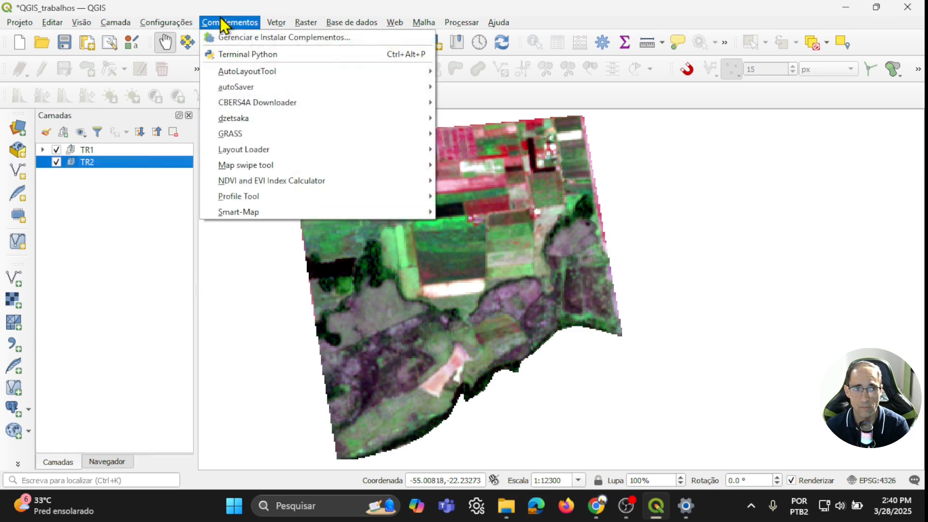
click(241, 39)
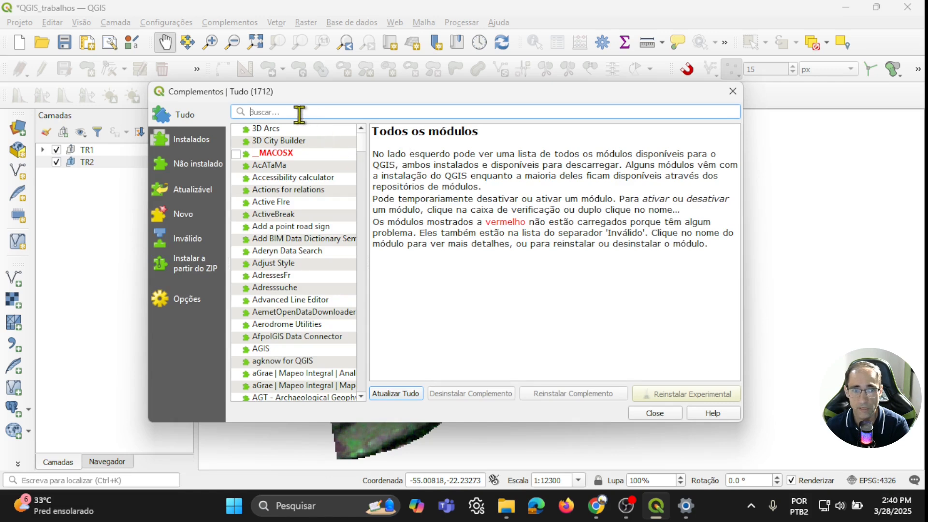
text(open)
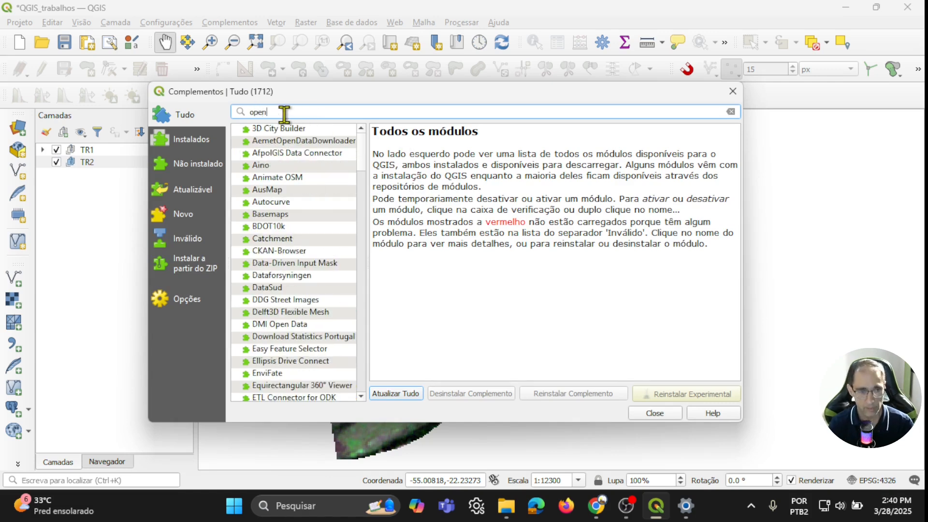
text(to)
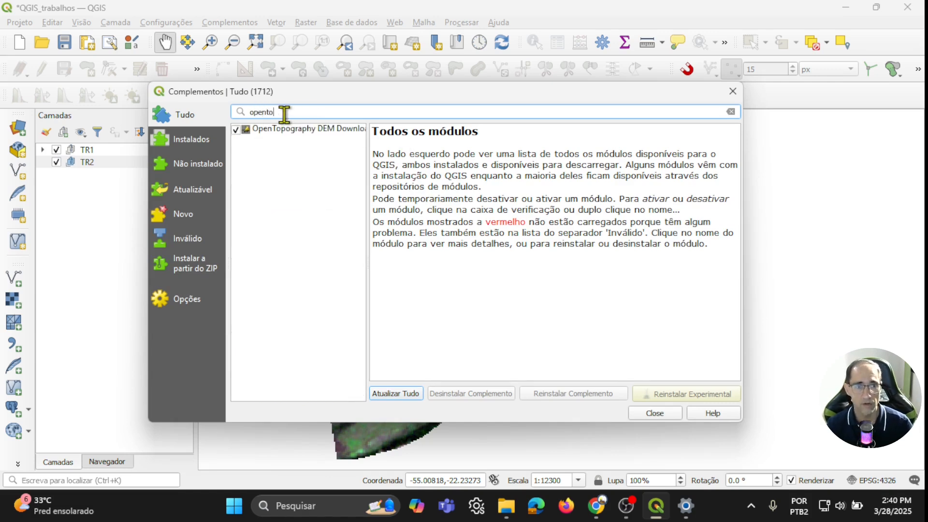
click(281, 132)
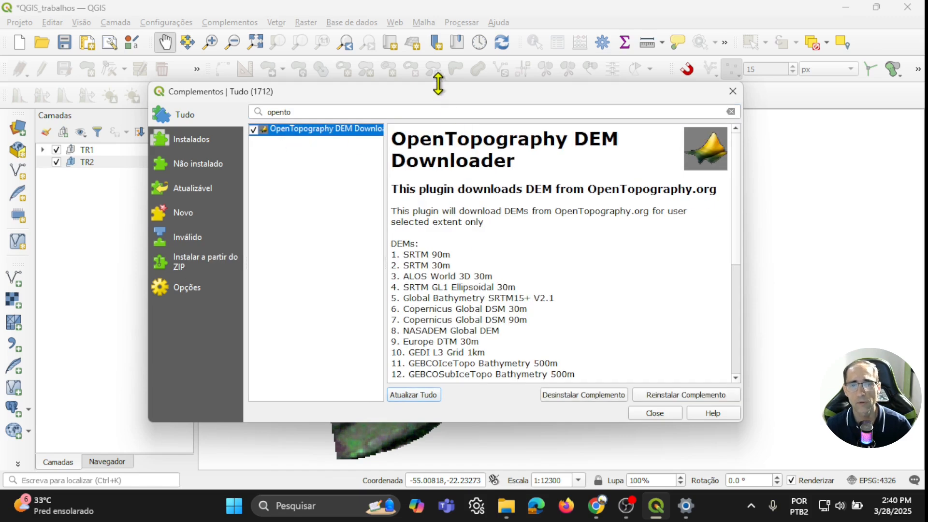
Enlarge the plugin manager and review the supported DEMs, including Copernicus Global DSM 30m, and the OpenTopography.org API key note.
drag(443, 91, 437, 67)
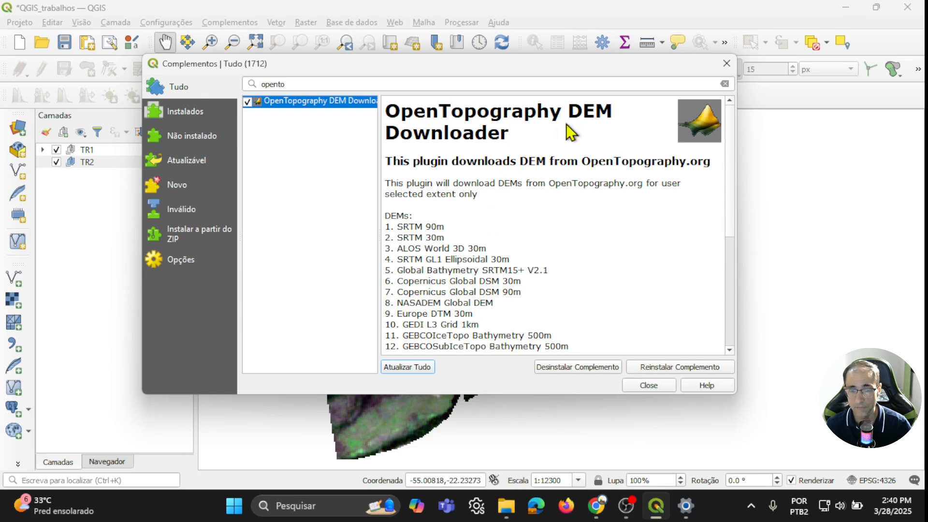
drag(487, 398, 495, 443)
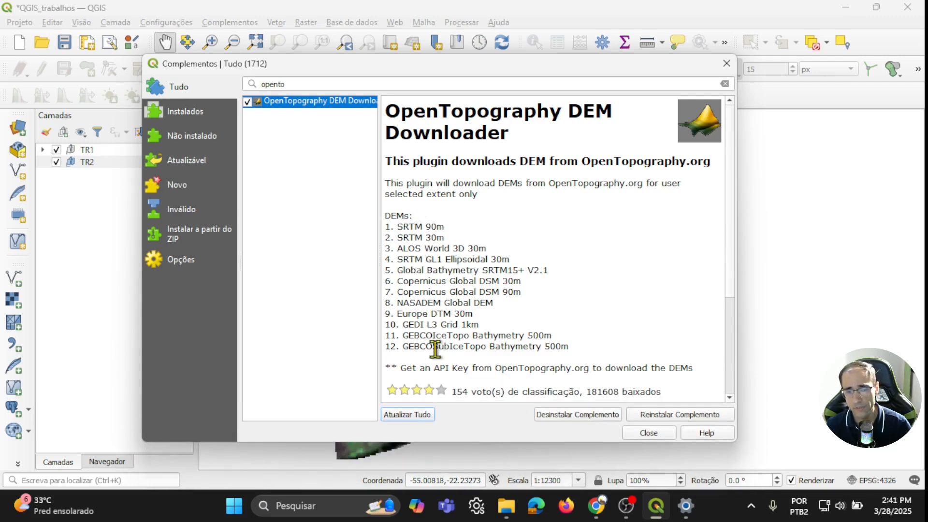
drag(397, 282, 523, 284)
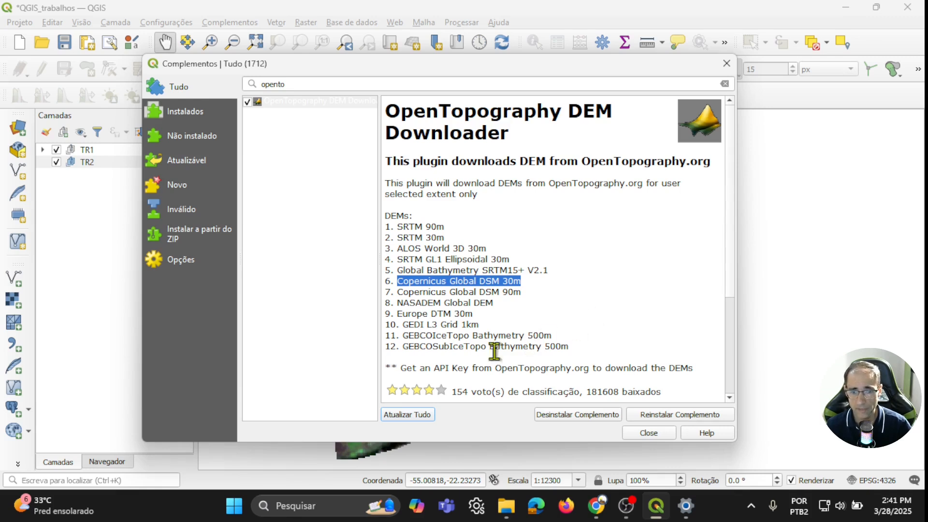
drag(496, 372, 589, 370)
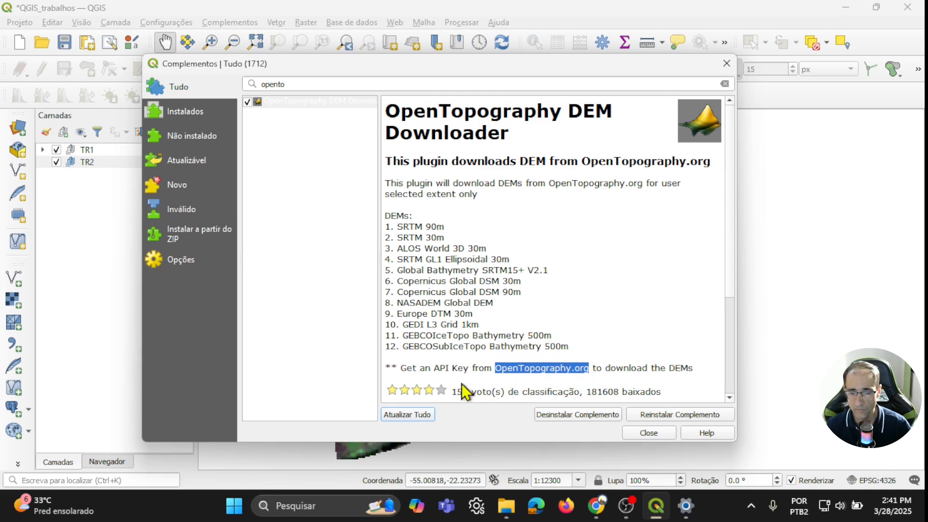
Switch to Chrome, open the API key request on opentopography.org, and review its login and account creation options.
click(541, 368)
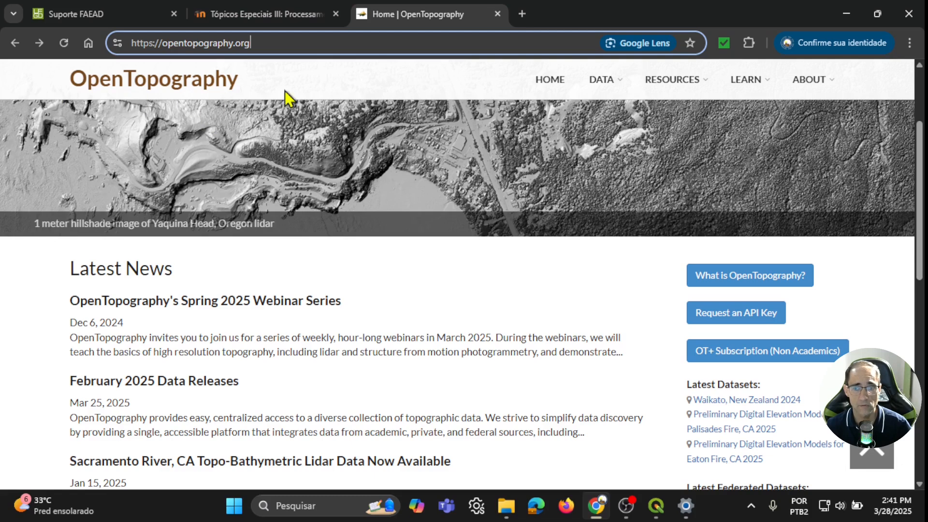
click(331, 92)
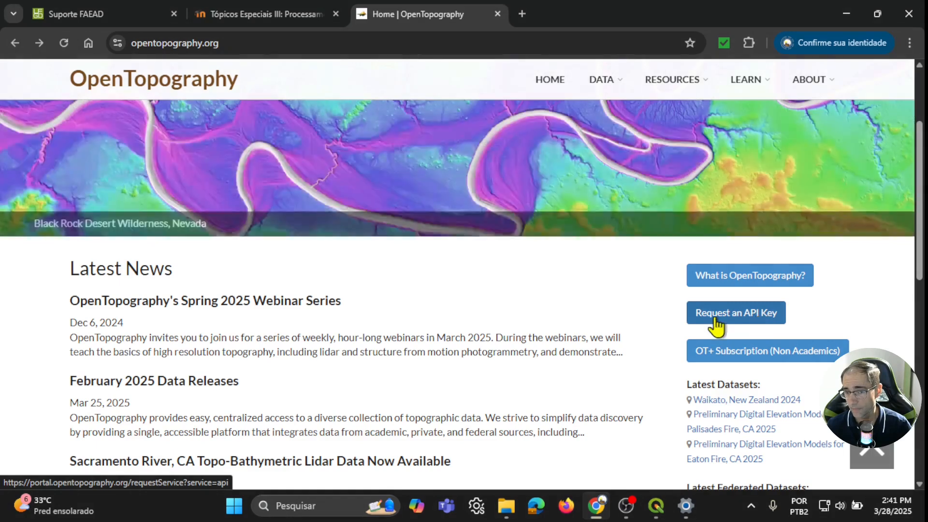
click(734, 323)
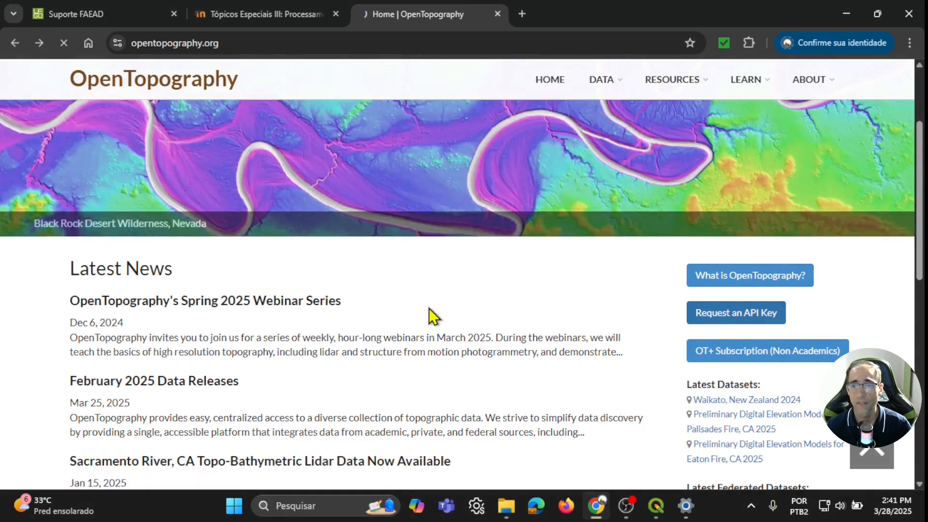
scroll(489, 281, down, 3)
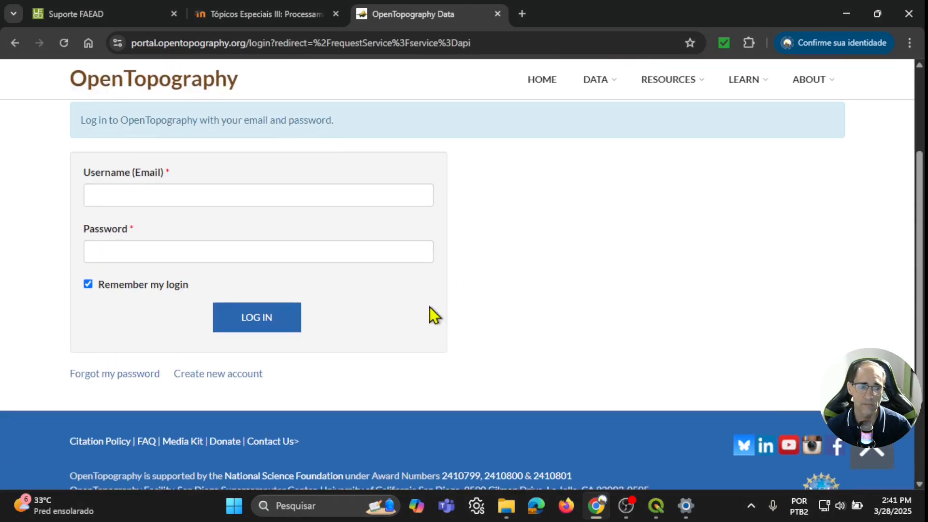
scroll(472, 373, up, 2)
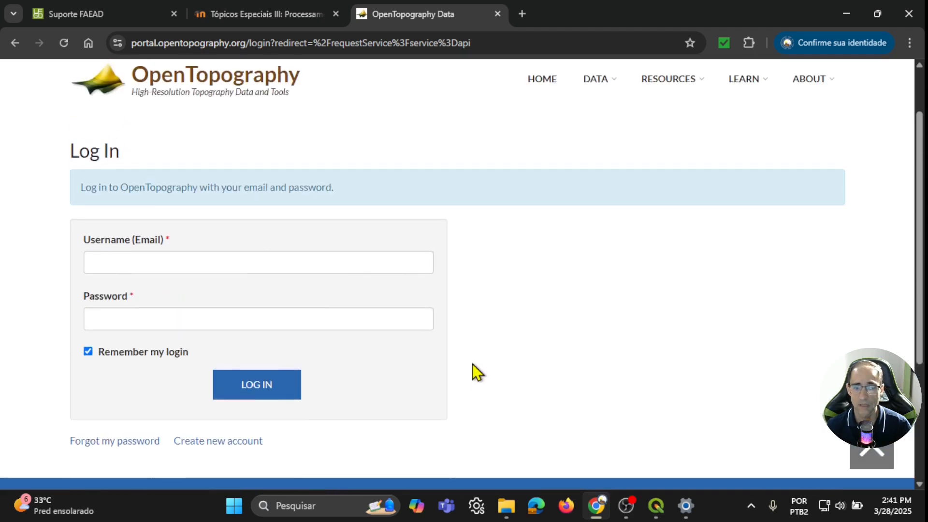
scroll(424, 341, down, 2)
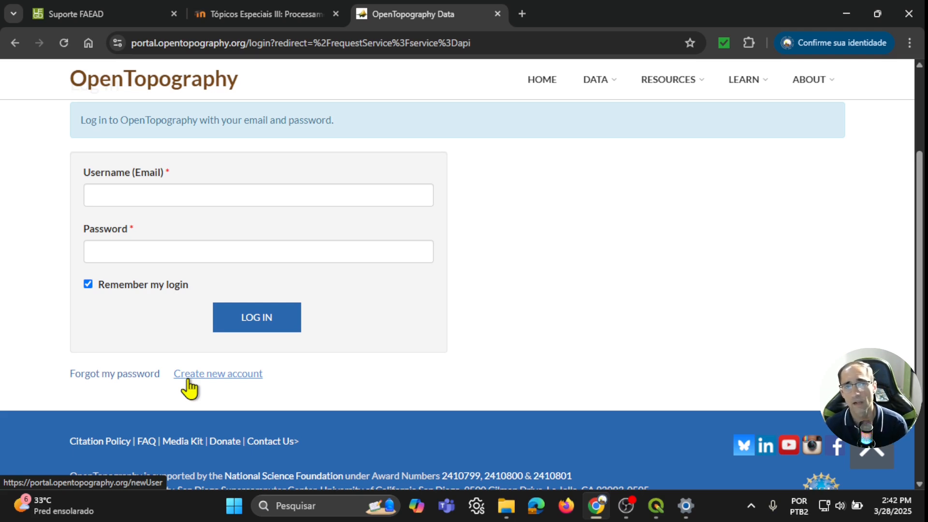
Open the bookmarked ASF Data Search site in a new tab and dismiss its cookie notice.
click(522, 13)
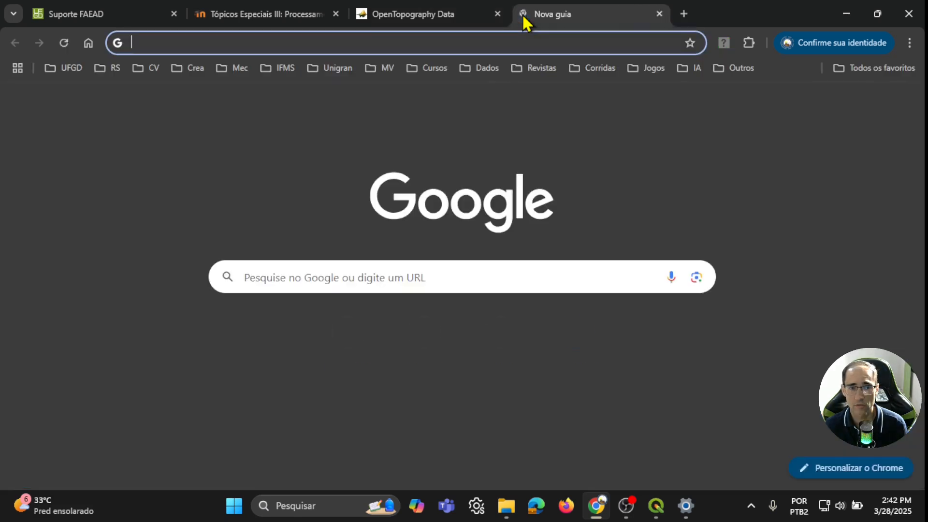
click(481, 72)
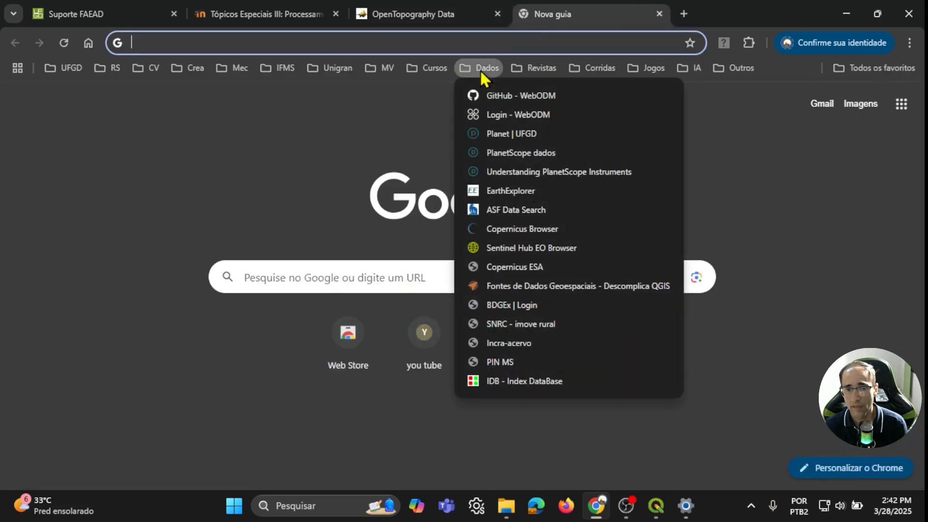
click(517, 210)
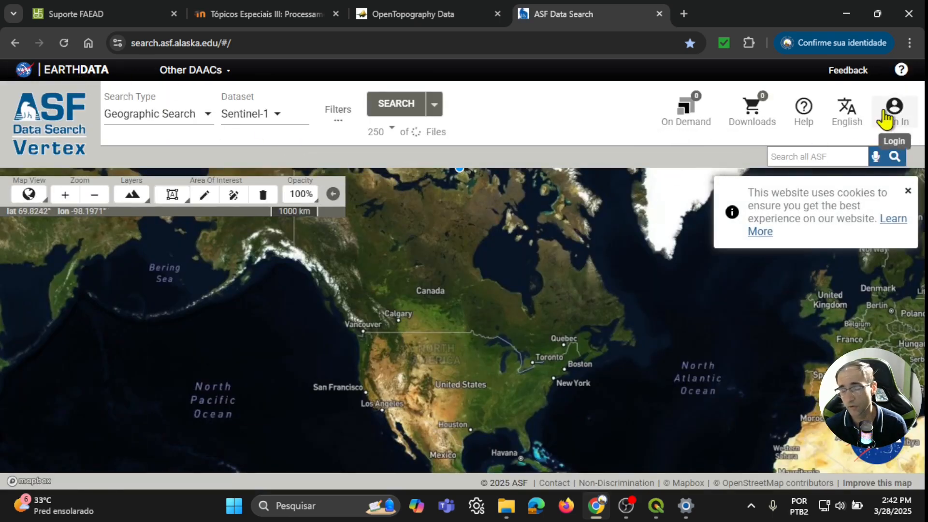
click(907, 191)
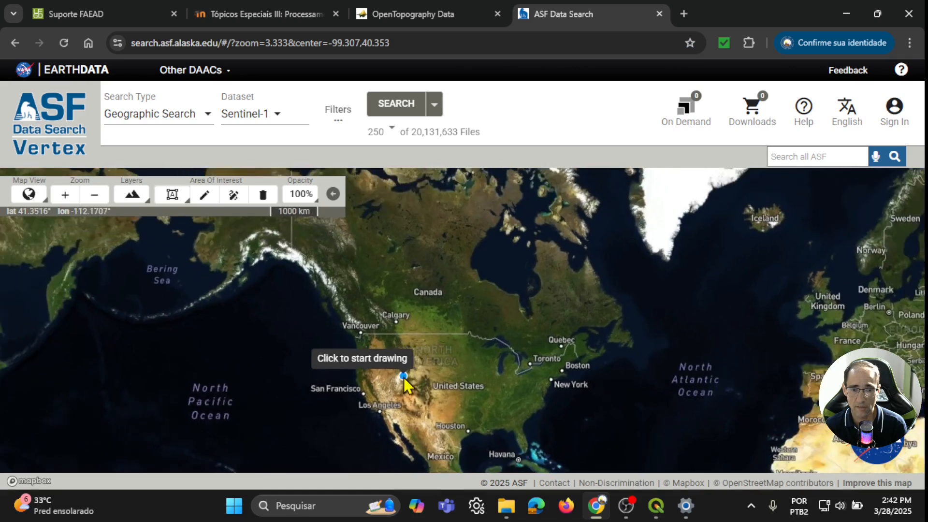
Search the ALOS PALSAR dataset with the map centred on the Dourados region of Brazil.
drag(403, 381, 551, 298)
drag(300, 367, 502, 240)
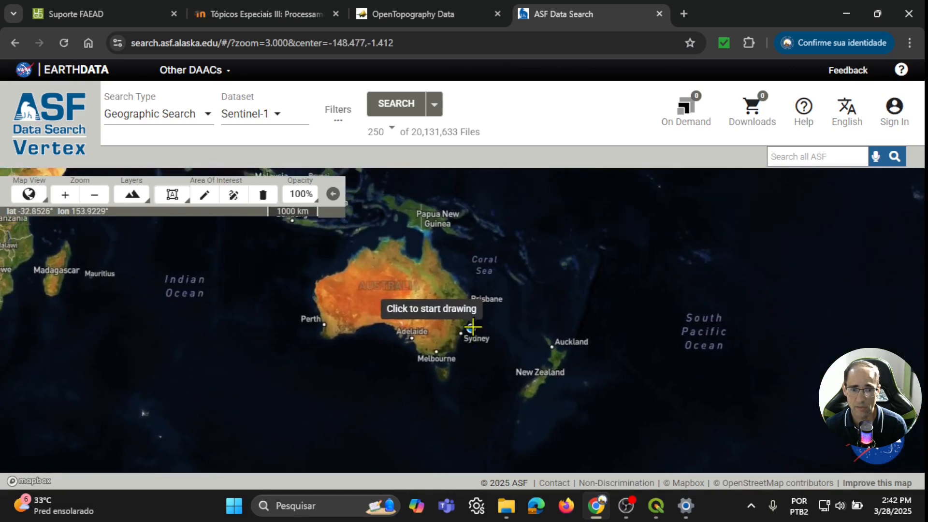
drag(798, 290, 481, 201)
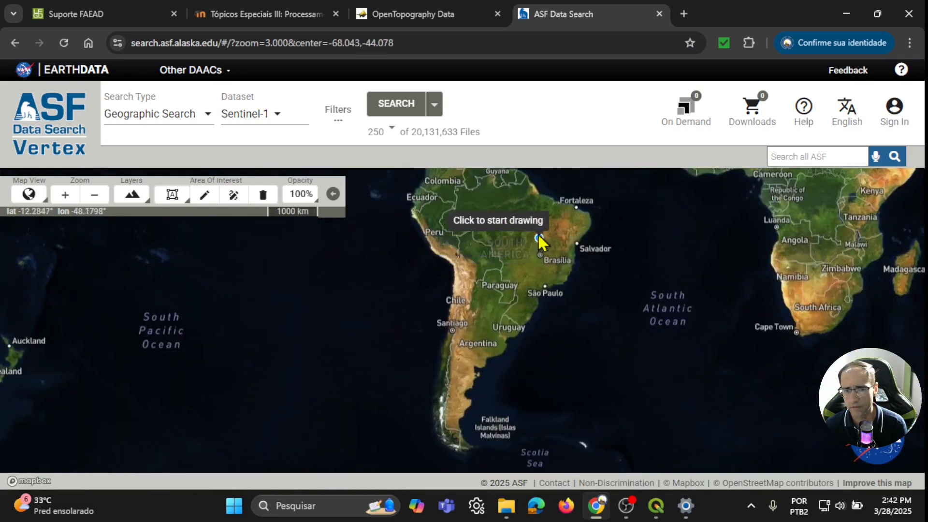
scroll(539, 240, up, 3)
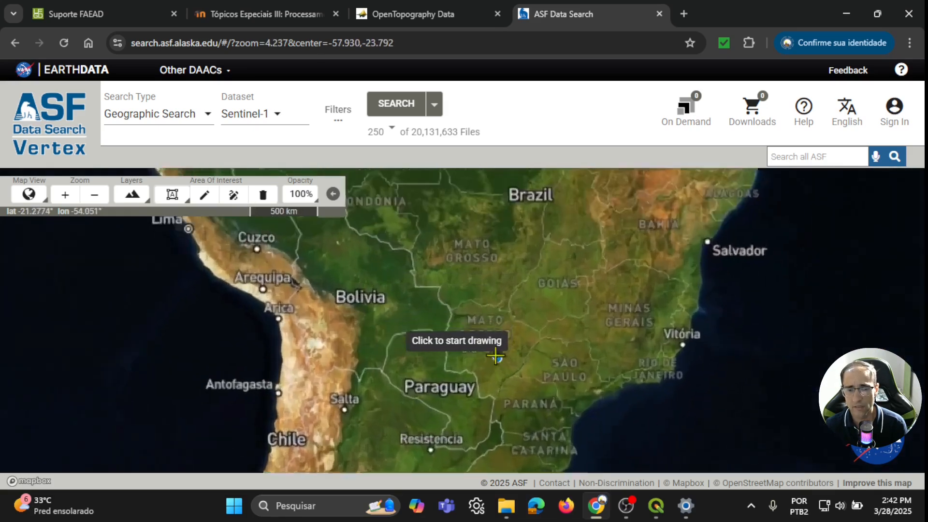
scroll(495, 357, up, 3)
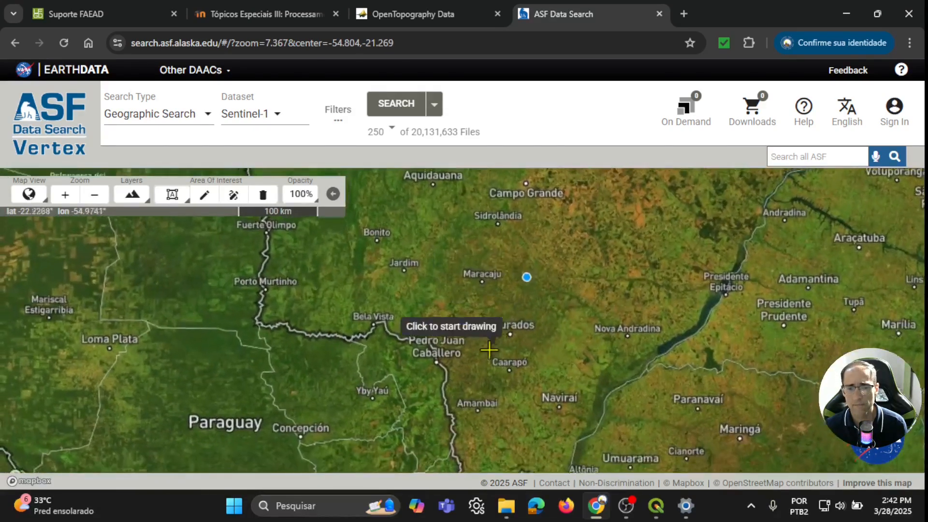
scroll(517, 324, up, 2)
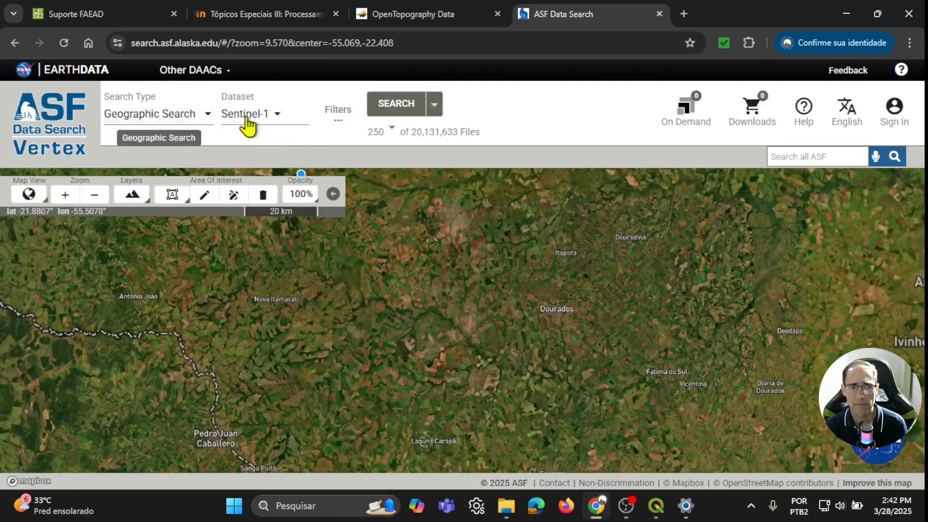
click(280, 124)
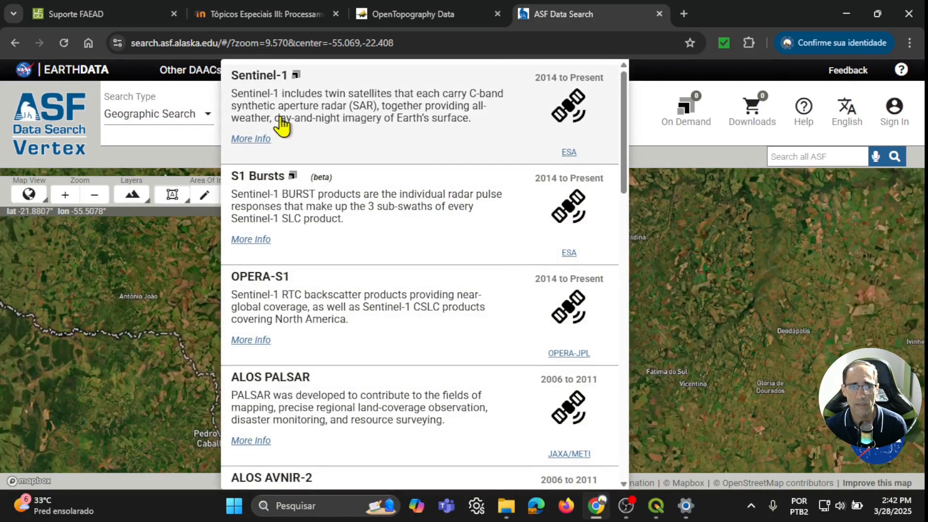
click(364, 400)
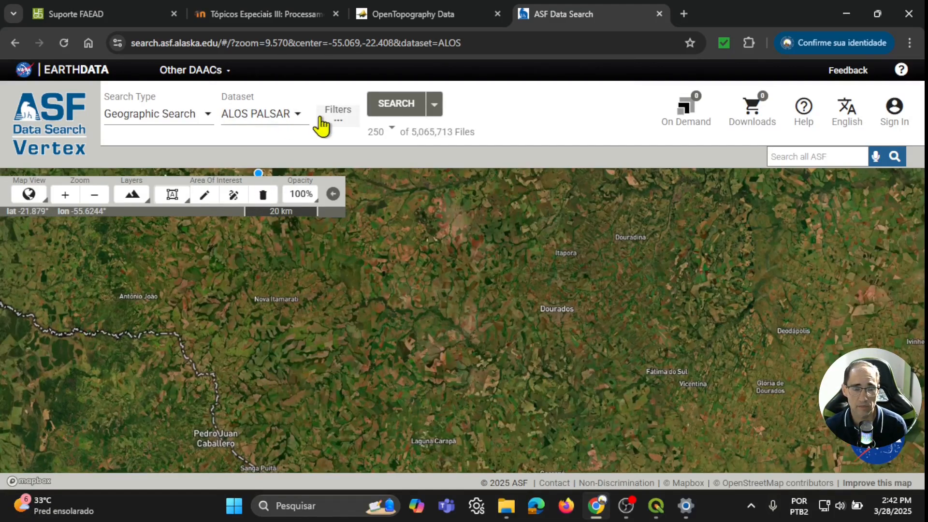
click(392, 113)
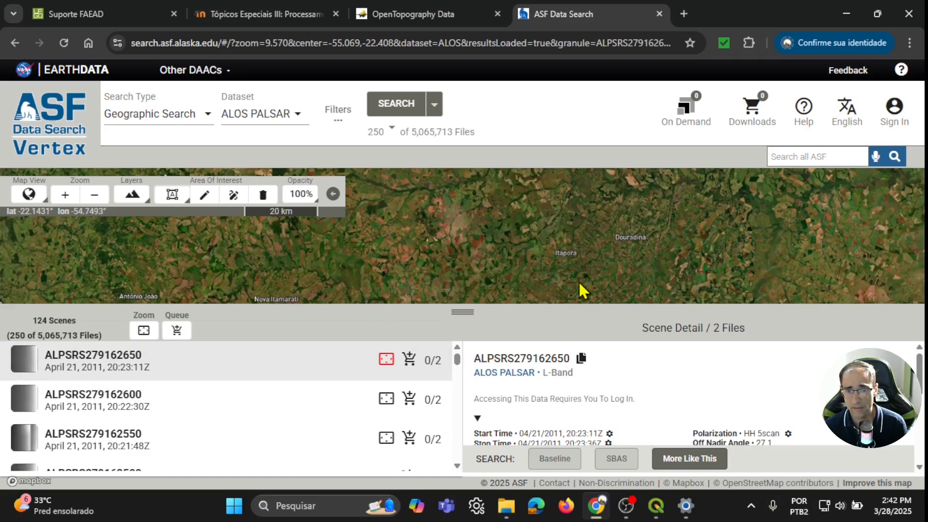
Inspect the available files of scenes ALPSRS279162600 and ALPSRS279162550 in the search results.
scroll(585, 289, up, 3)
scroll(536, 266, up, 5)
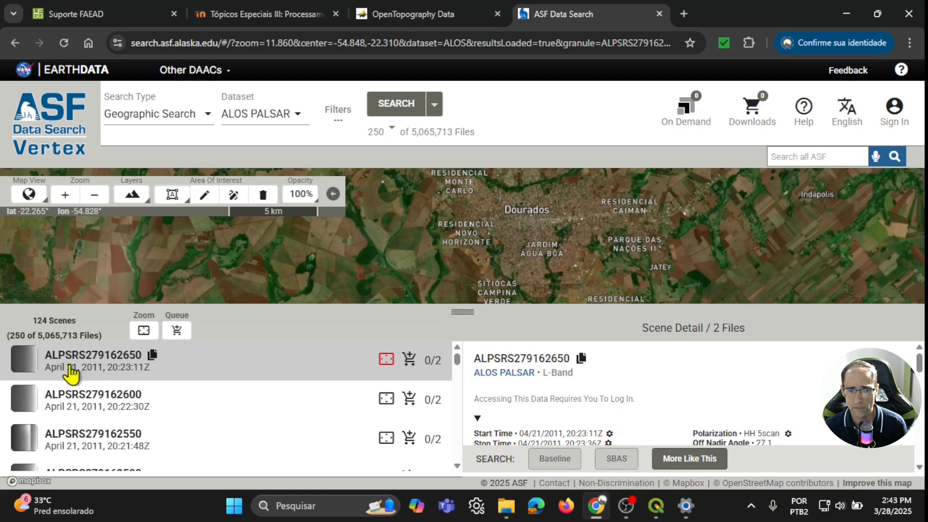
click(62, 406)
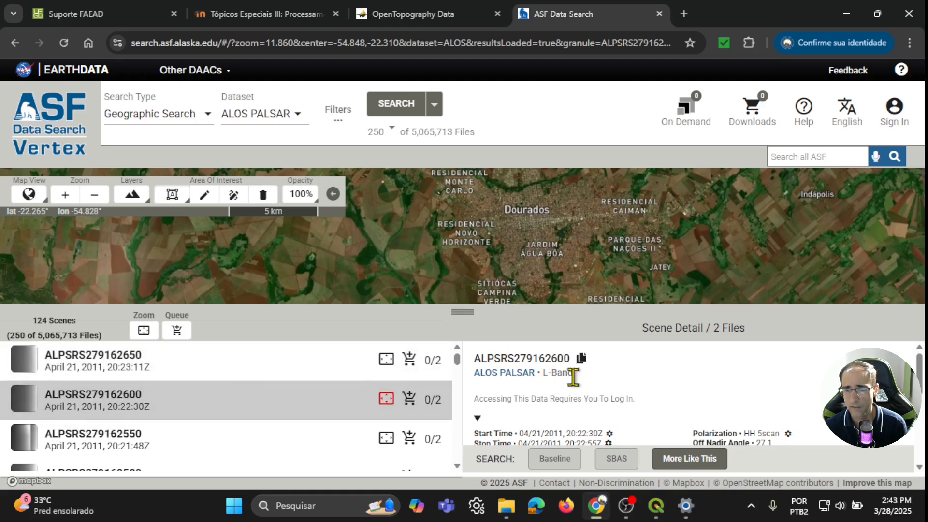
scroll(672, 385, down, 3)
scroll(672, 385, down, 1)
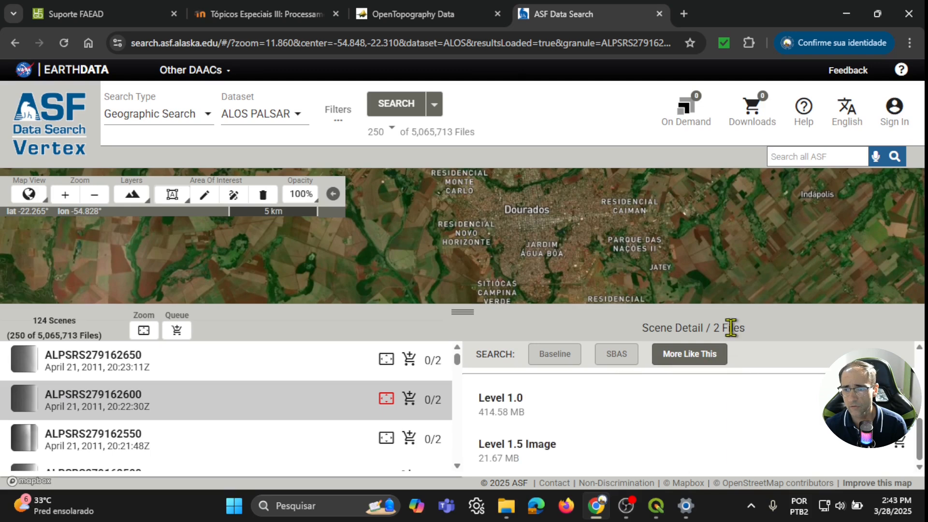
click(120, 443)
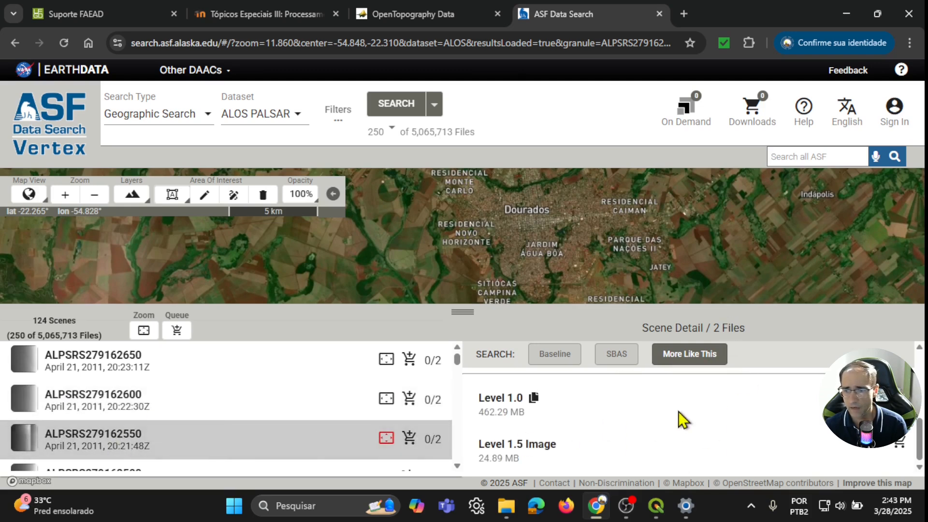
Inspect the available files of scene ALPSRS279162650 in the search results.
click(111, 372)
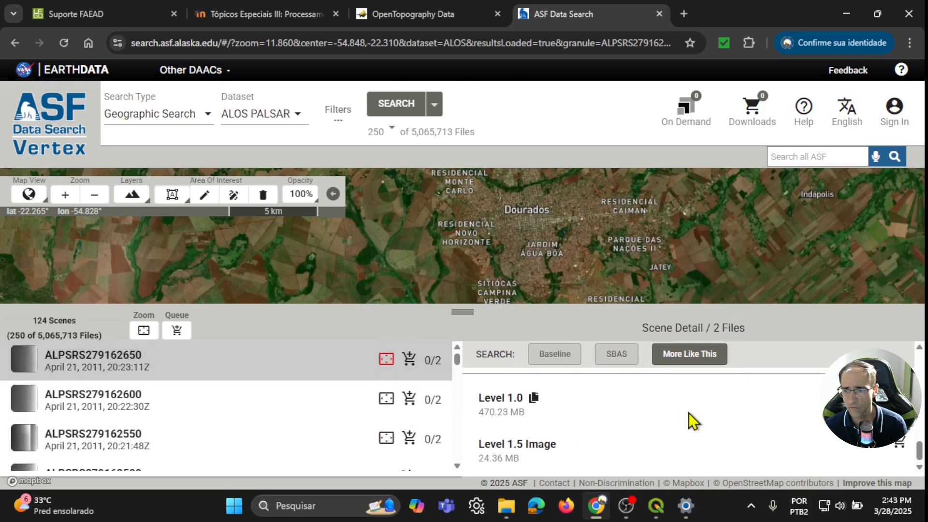
drag(919, 453, 917, 487)
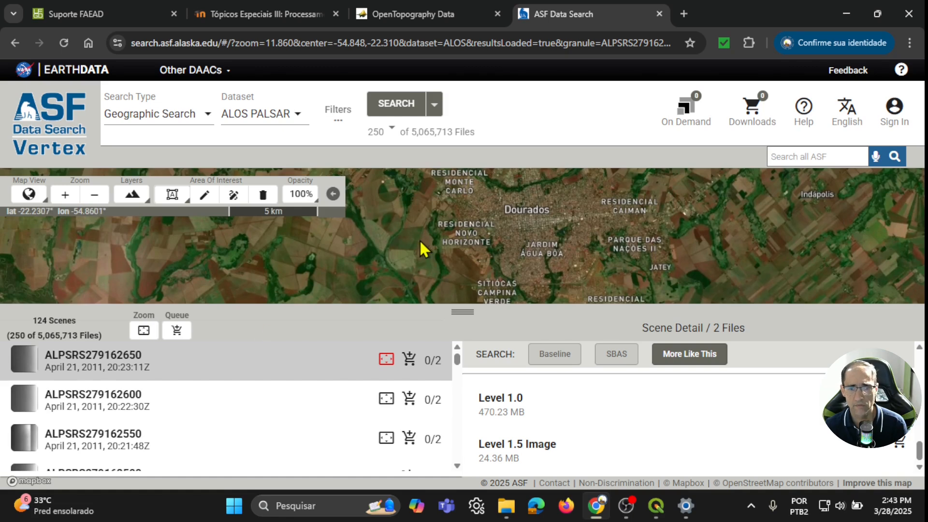
Draw a box area of interest over Dourados and the land east of it, and update the ALOS PALSAR search.
scroll(420, 242, up, 1)
scroll(419, 241, down, 1)
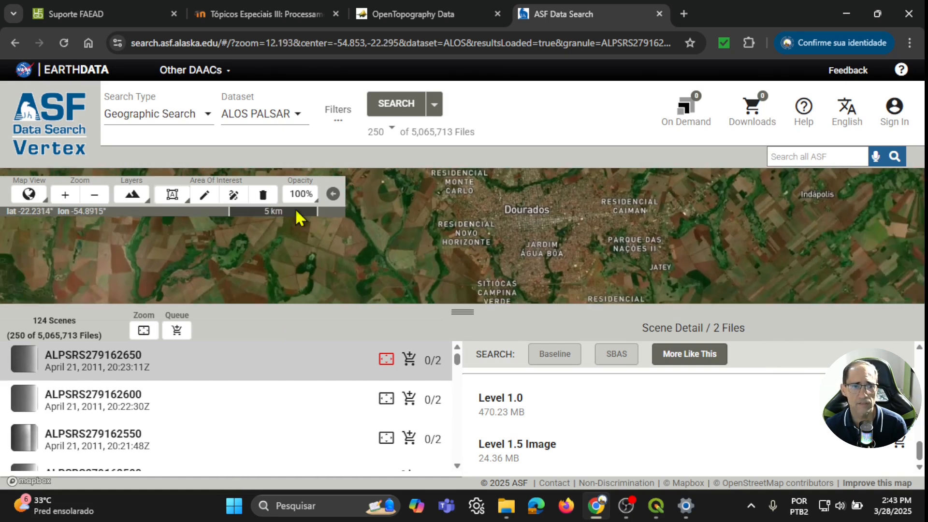
click(170, 196)
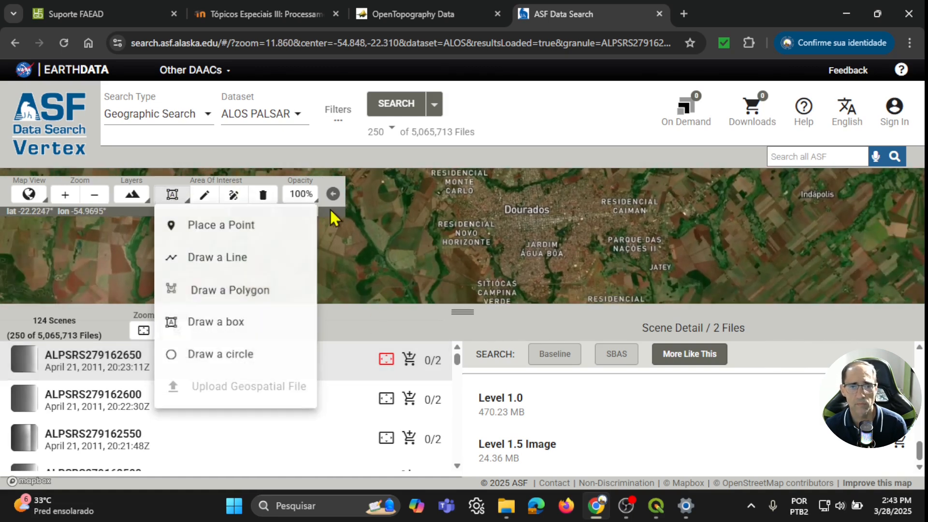
click(222, 333)
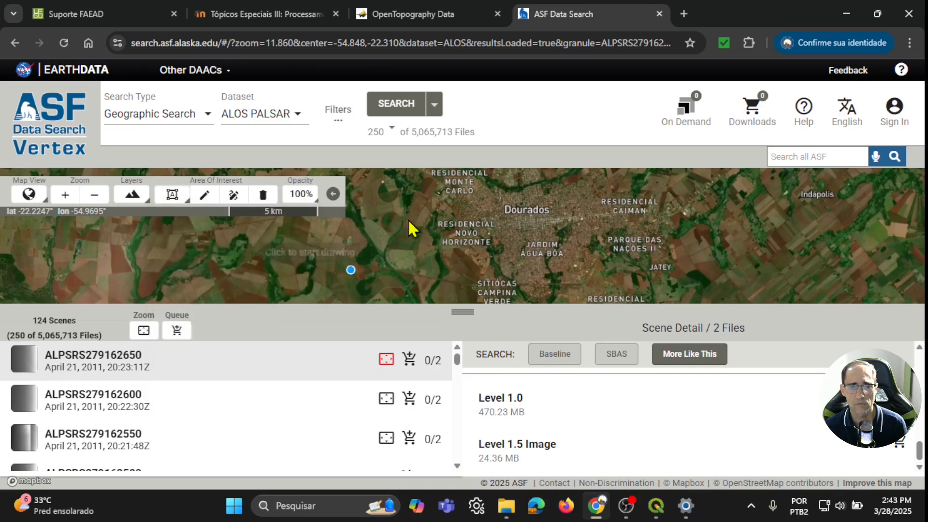
click(407, 176)
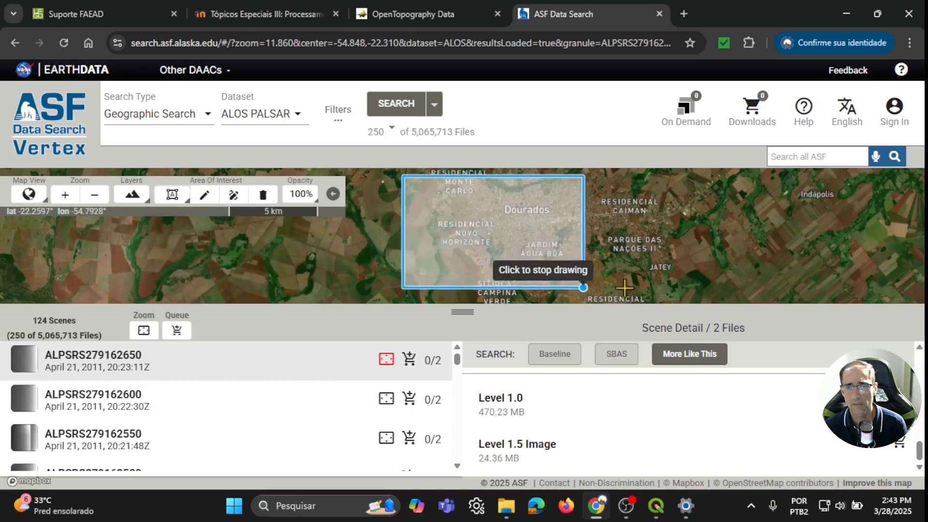
click(878, 296)
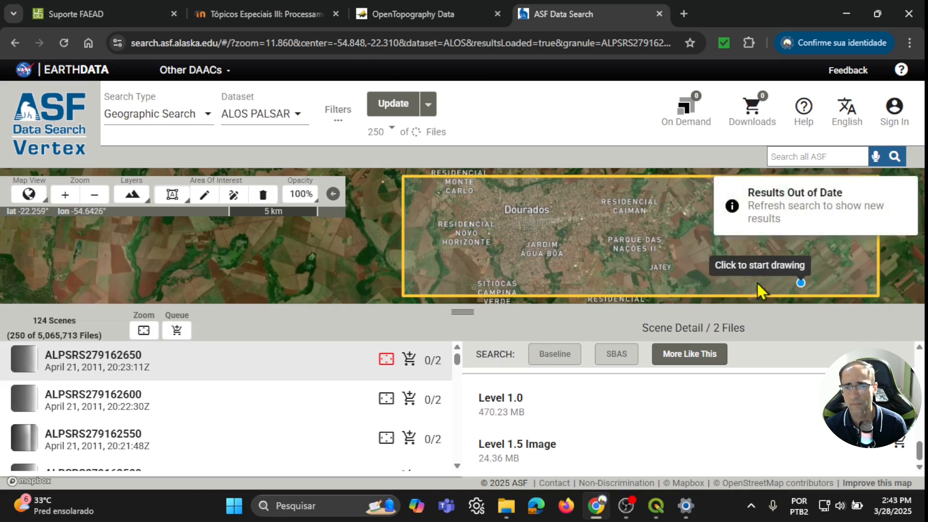
click(396, 107)
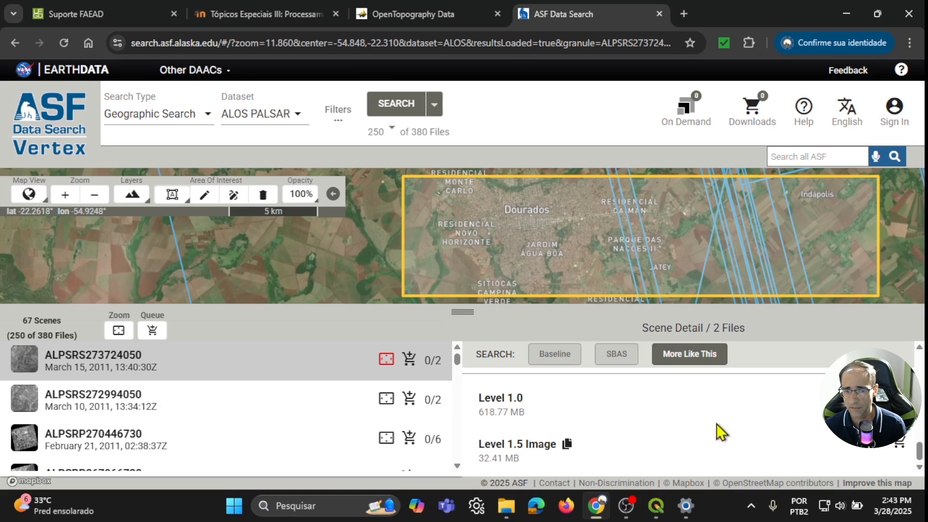
Inspect the available files of scenes ALPSRS273724050, ALPSRS272994050 and ALPSRP270446730.
scroll(718, 431, up, 2)
scroll(698, 431, down, 5)
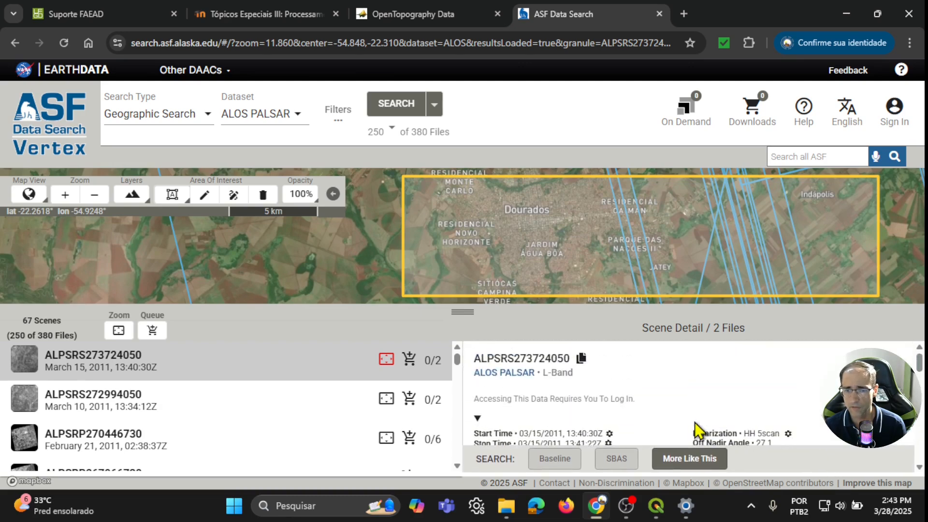
click(136, 398)
scroll(771, 453, up, 1)
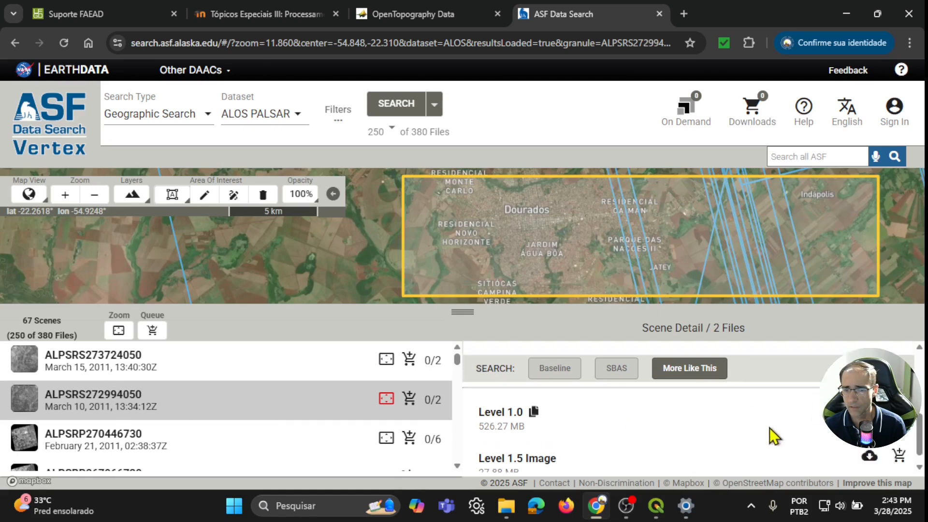
scroll(770, 457, down, 1)
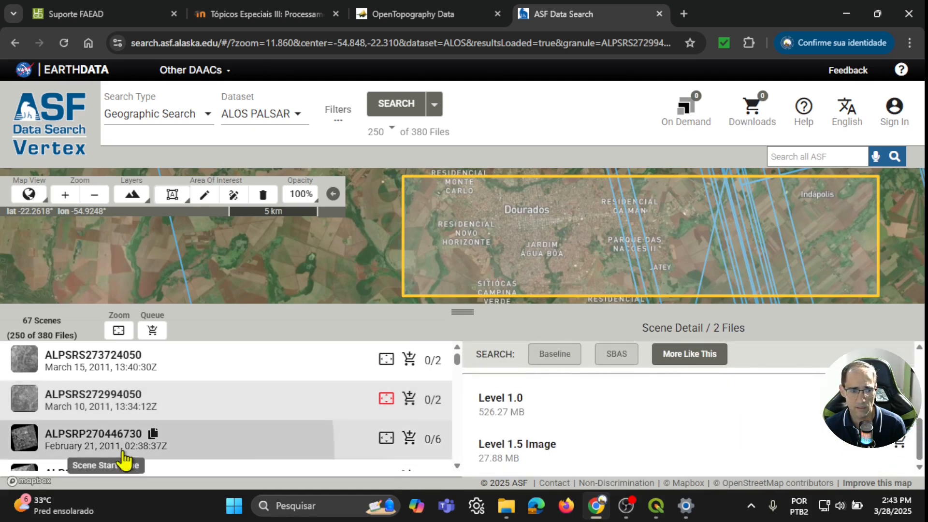
click(145, 442)
scroll(714, 436, down, 3)
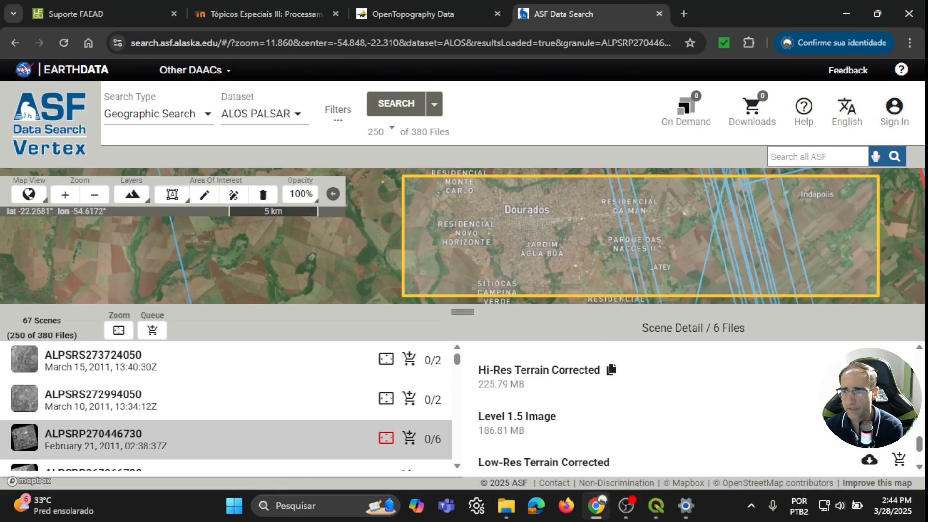
Request the Hi-Res Terrain Corrected file of scene ALPSRP270446730, review the Earthdata login and registration options, and close that page.
click(870, 366)
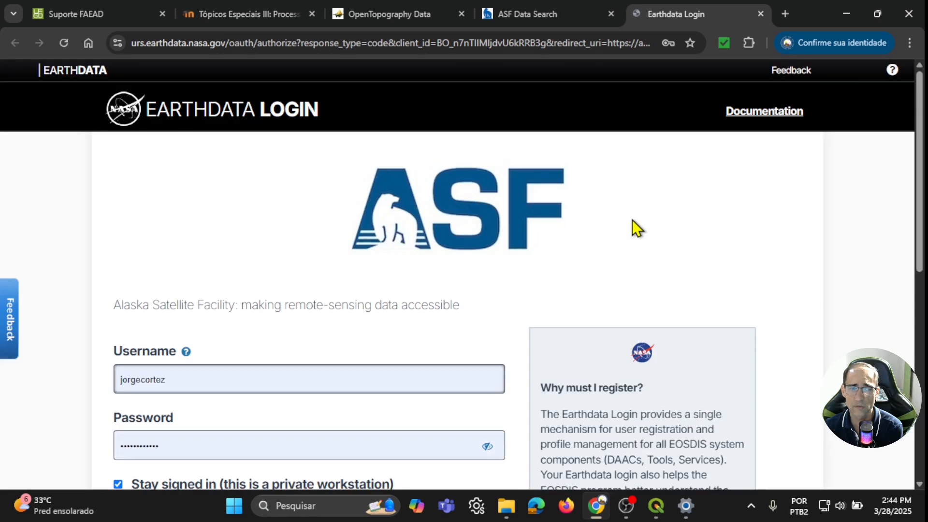
scroll(280, 318, down, 1)
scroll(280, 318, up, 1)
scroll(280, 318, down, 3)
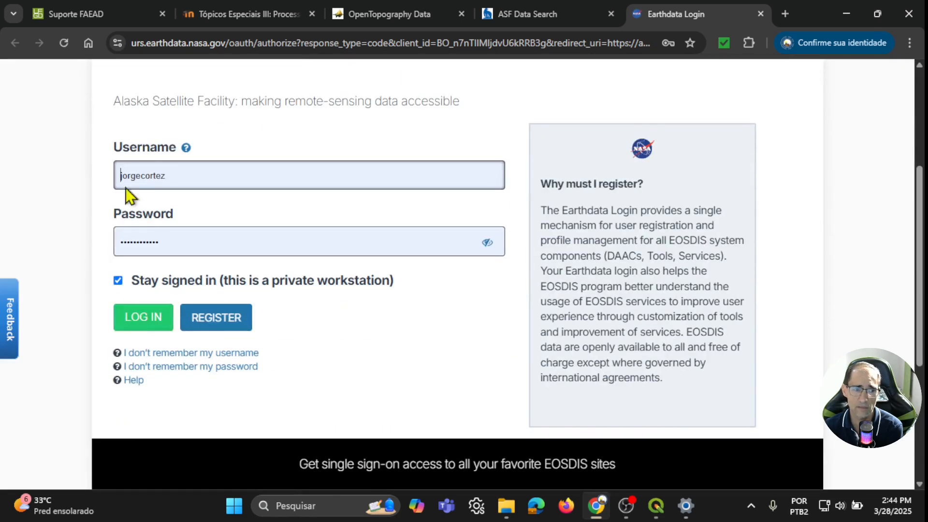
scroll(290, 355, up, 2)
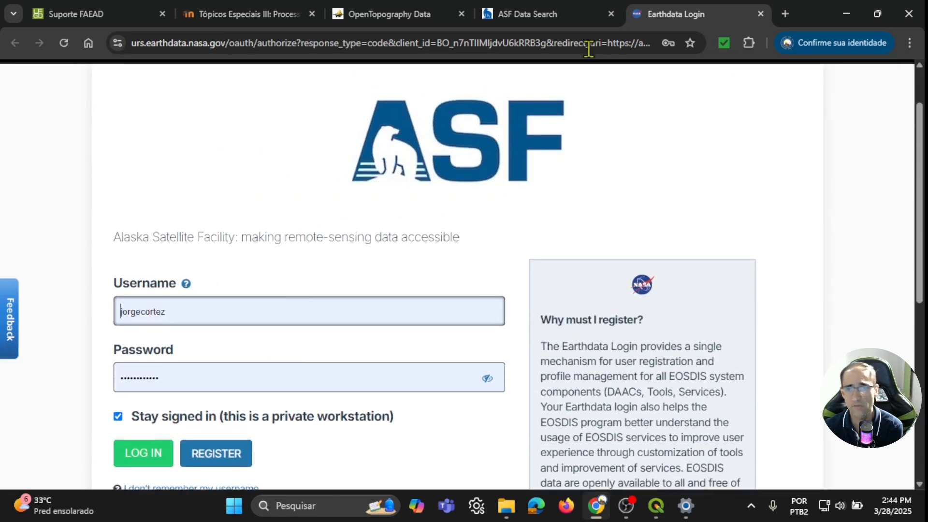
click(761, 15)
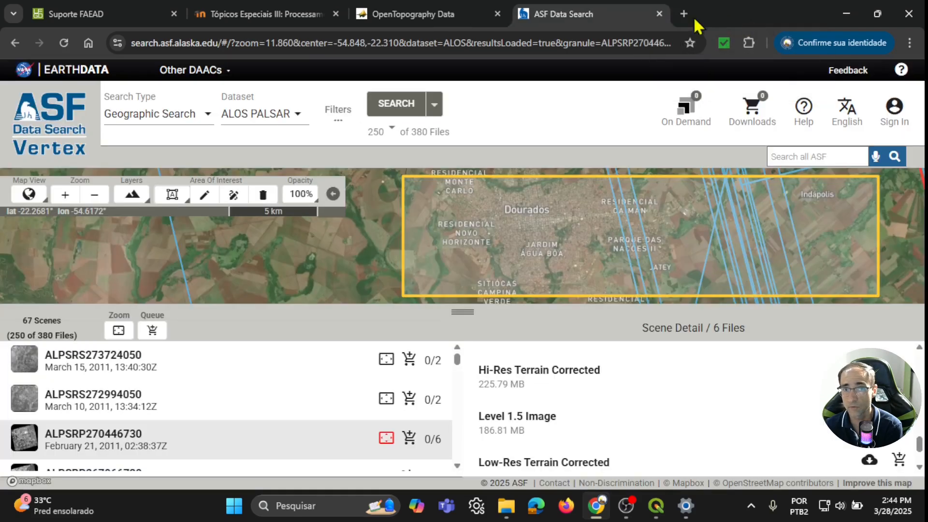
Close the ASF Data Search page, switch back to QGIS, and close the plugin manager.
click(659, 14)
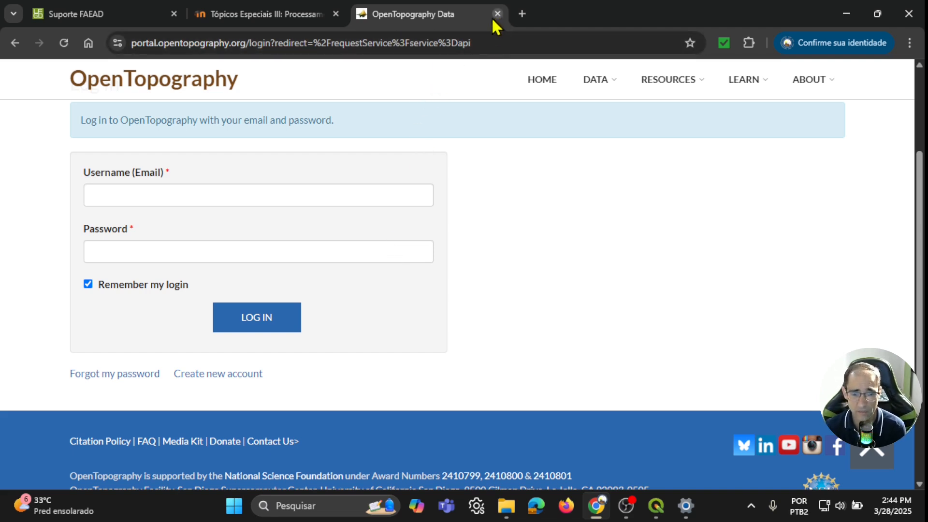
click(667, 505)
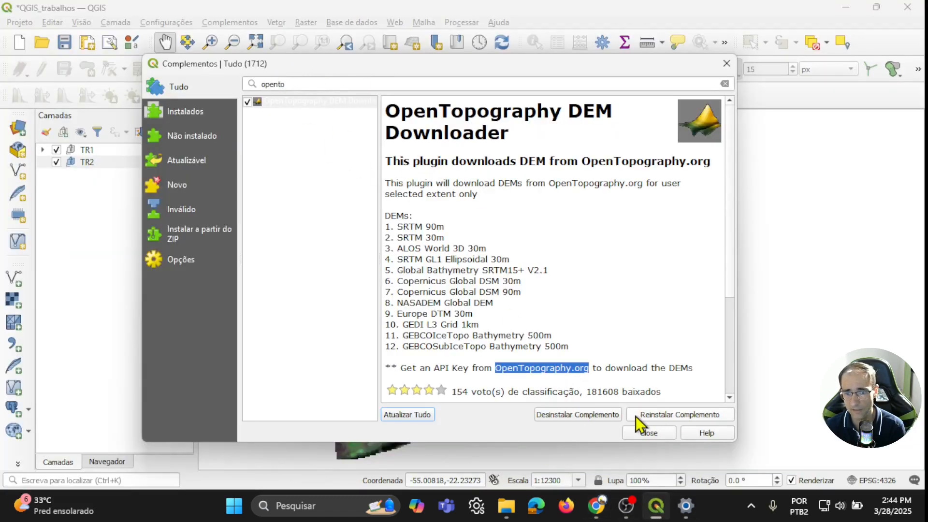
click(650, 433)
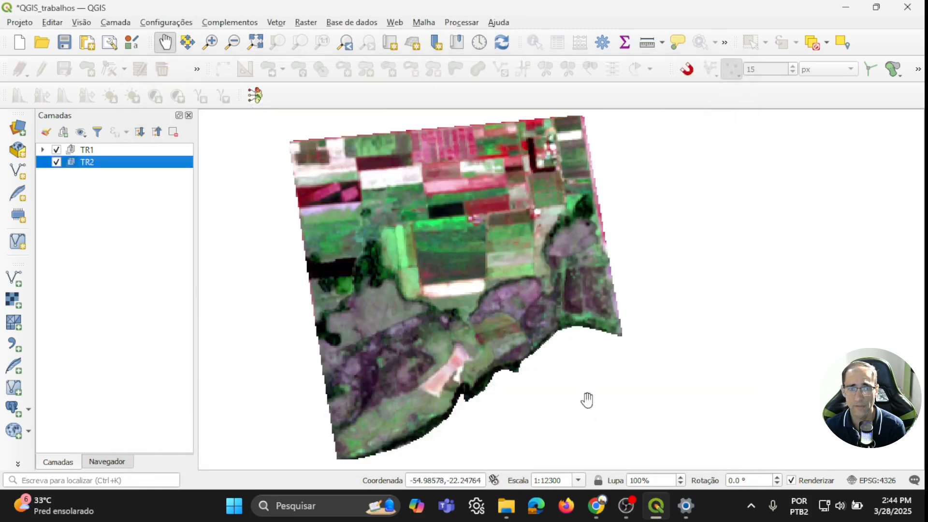
Locate the OpenTopography DEM Downloader among the raster tools without starting it.
click(302, 24)
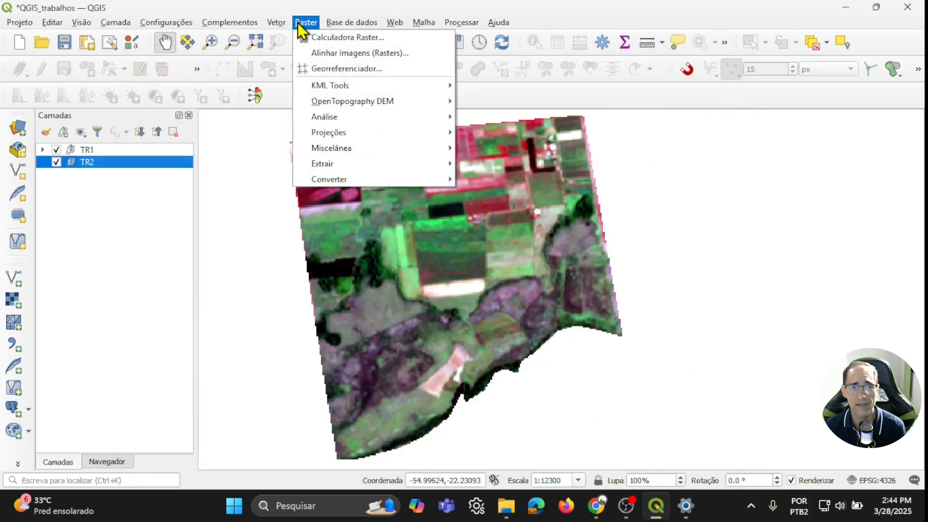
mouse_move(347, 102)
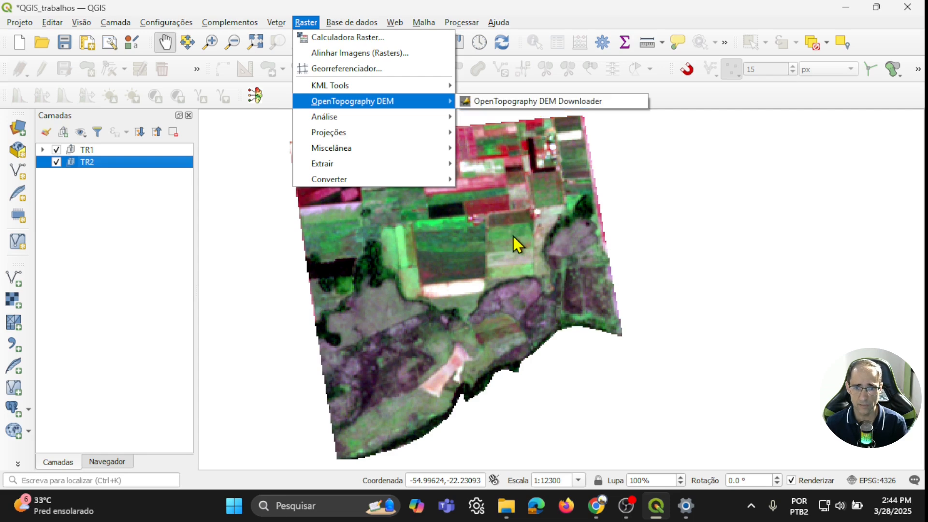
click(555, 256)
Download a Copernicus DEM covering the study image and its surroundings with the OpenTopography DEM Downloader, saved as copernicus.tif.
scroll(491, 252, down, 1)
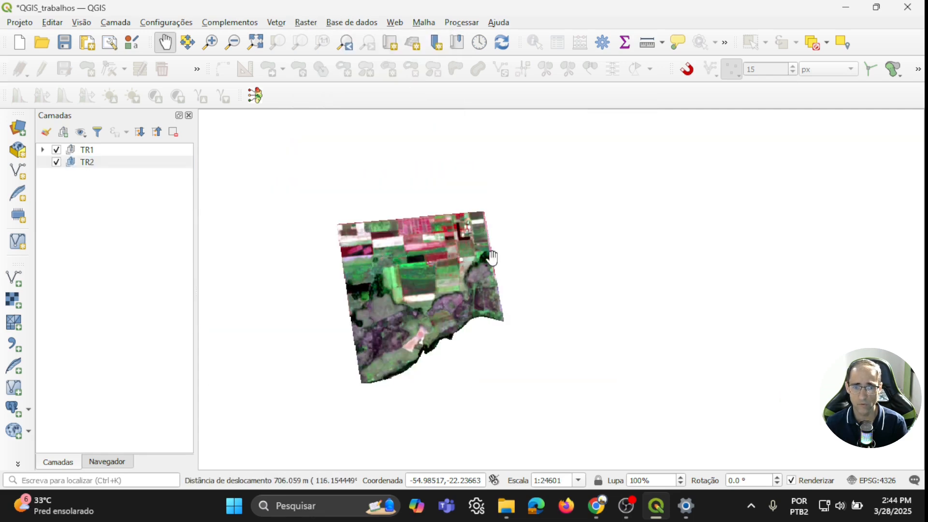
drag(491, 253, 485, 279)
scroll(512, 285, up, 1)
scroll(512, 286, down, 1)
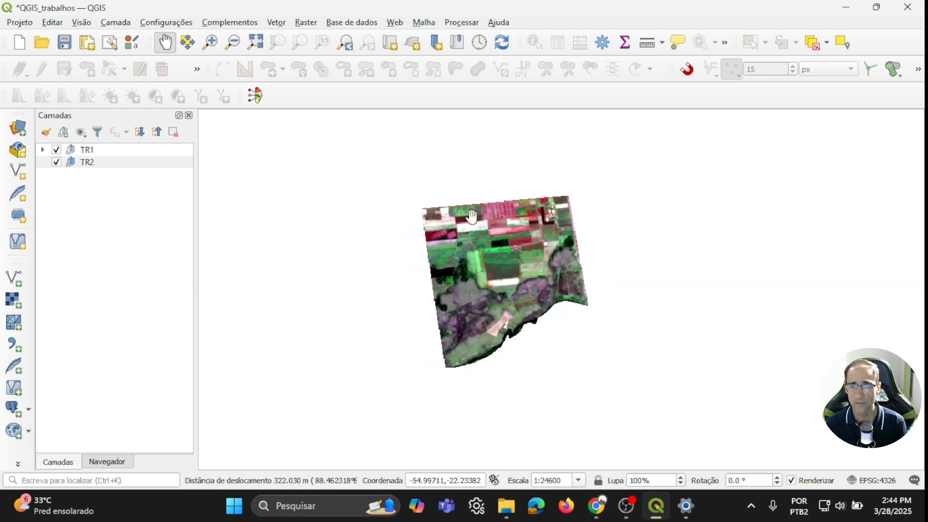
click(302, 24)
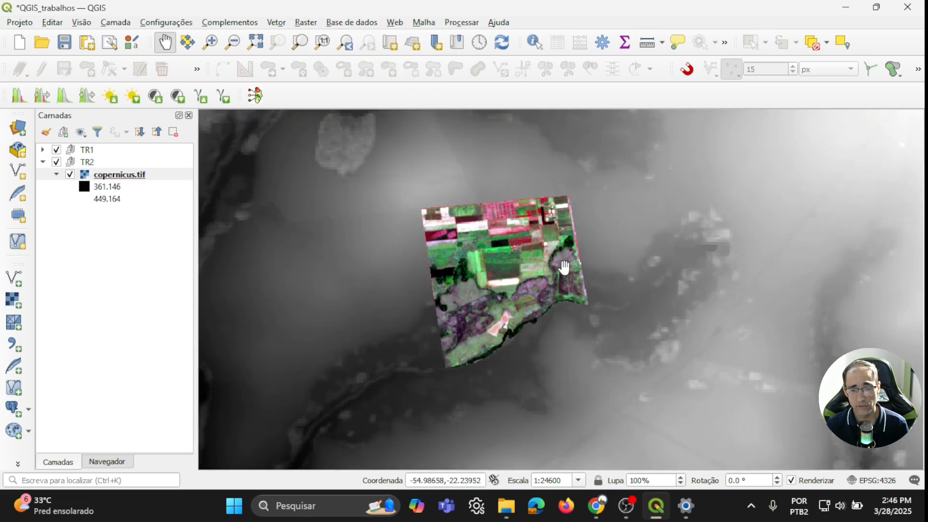
Examine the extent of the copernicus.tif layer around the study image.
click(115, 175)
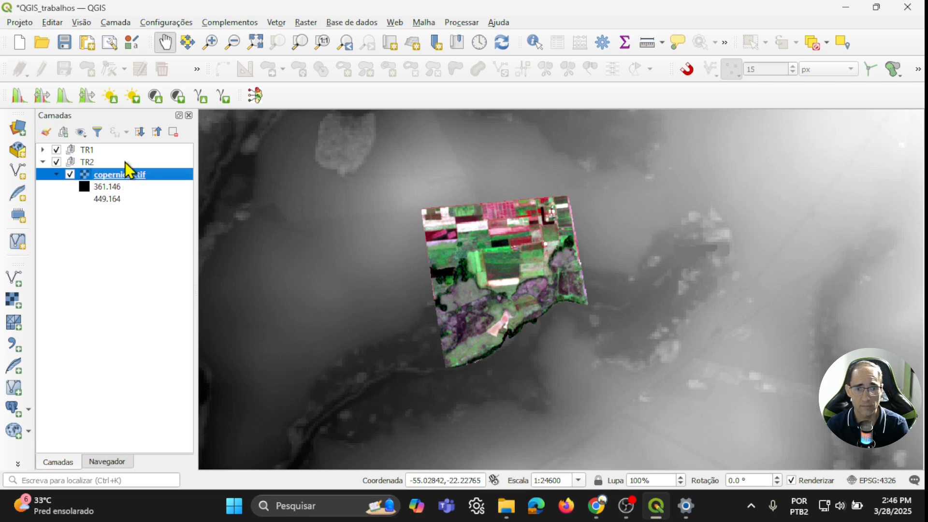
scroll(392, 232, down, 1)
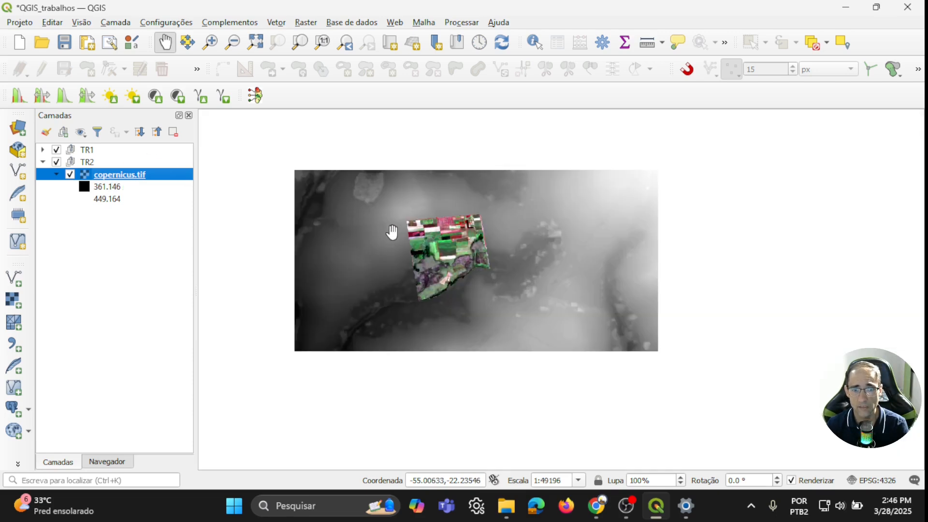
scroll(381, 229, up, 1)
scroll(381, 229, down, 1)
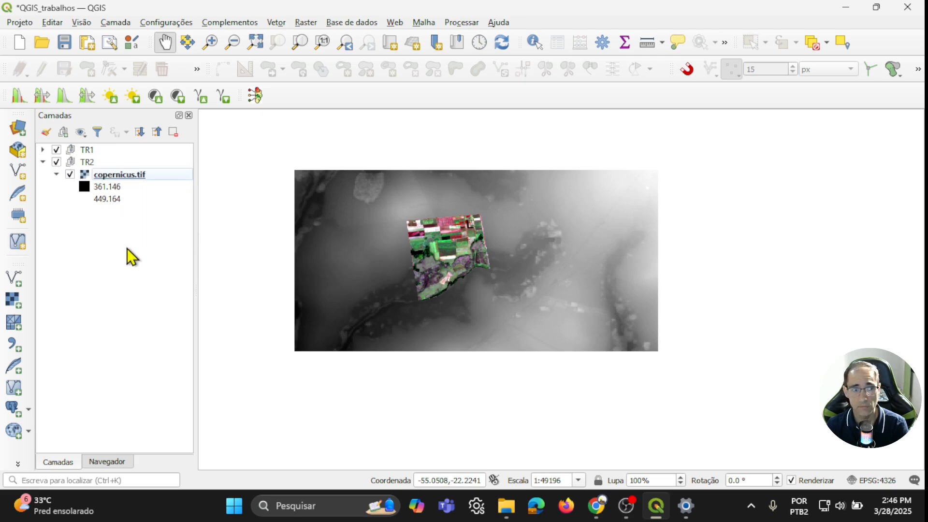
Start exporting the copernicus.tif layer as a GeoTIFF with the coordinate system EPSG:32721 - WGS 84 / UTM zone 21S.
right_click(118, 179)
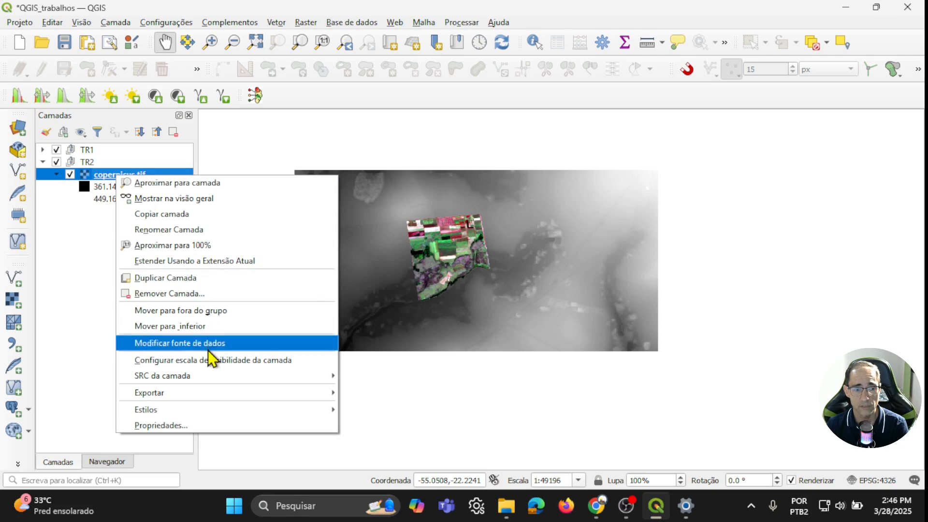
mouse_move(207, 395)
click(409, 394)
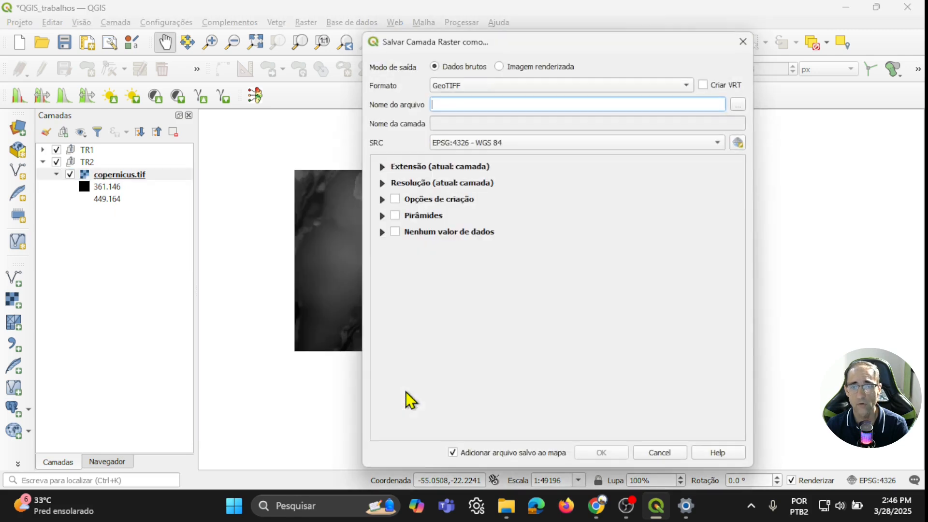
click(637, 144)
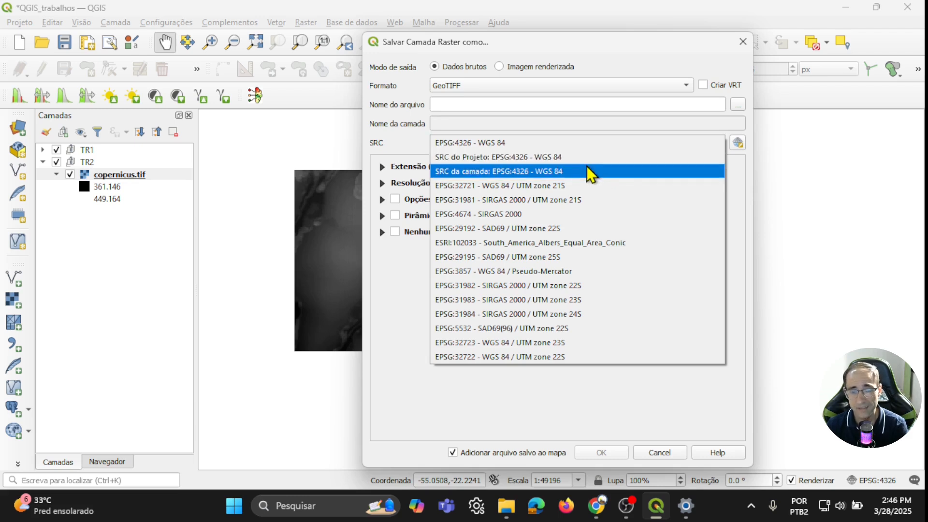
click(533, 188)
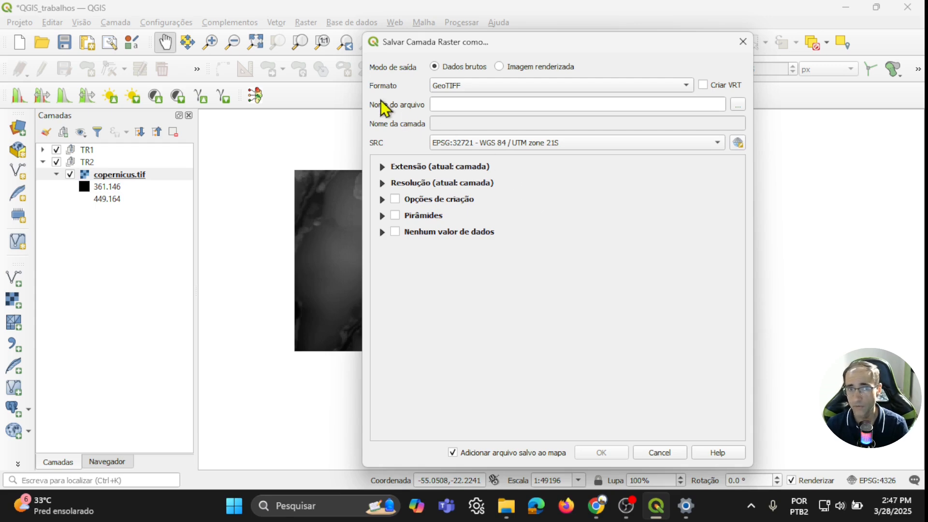
Save the raster export as copernicus_utm in the Browser_images (1) folder and run the export.
click(740, 107)
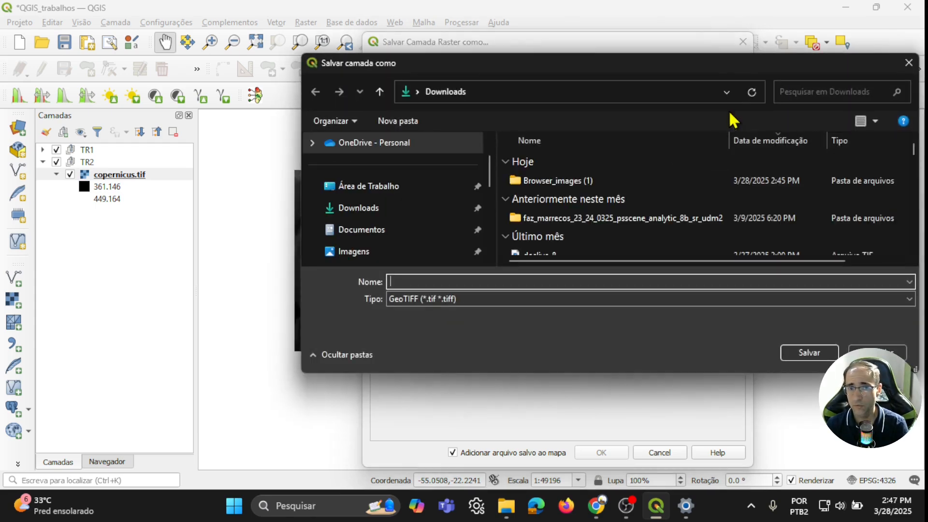
double_click(548, 183)
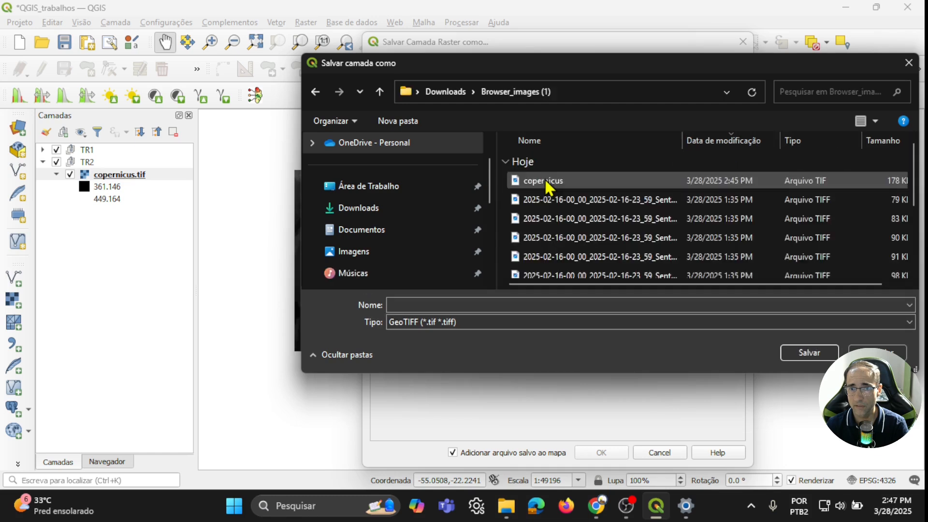
click(582, 181)
click(468, 305)
click(468, 305)
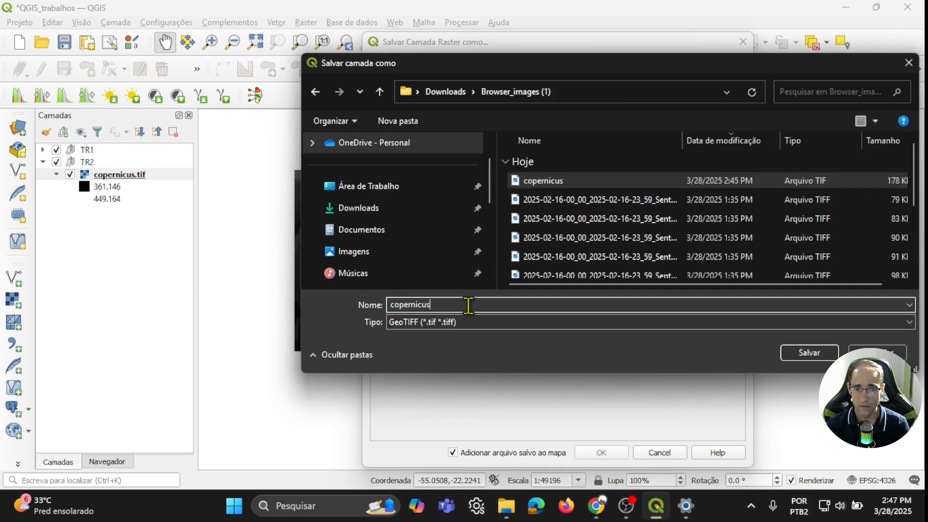
text(_utm)
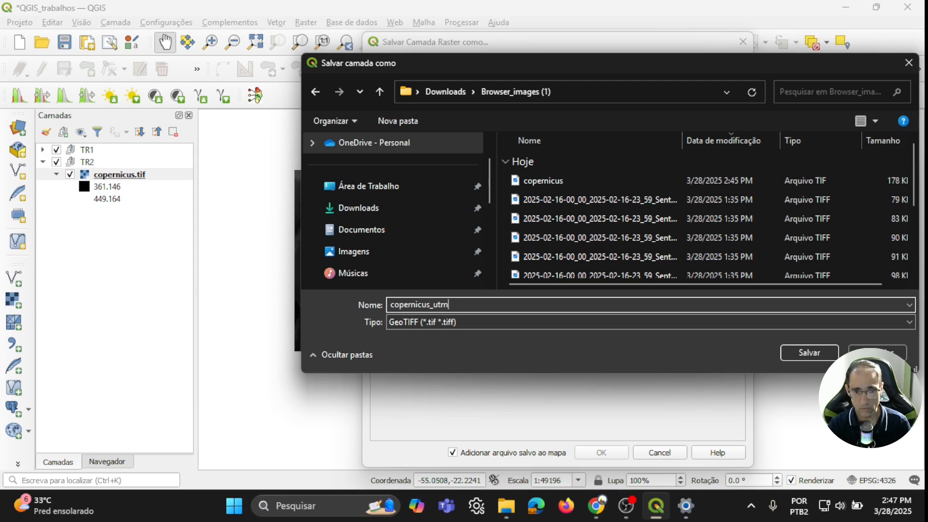
click(804, 355)
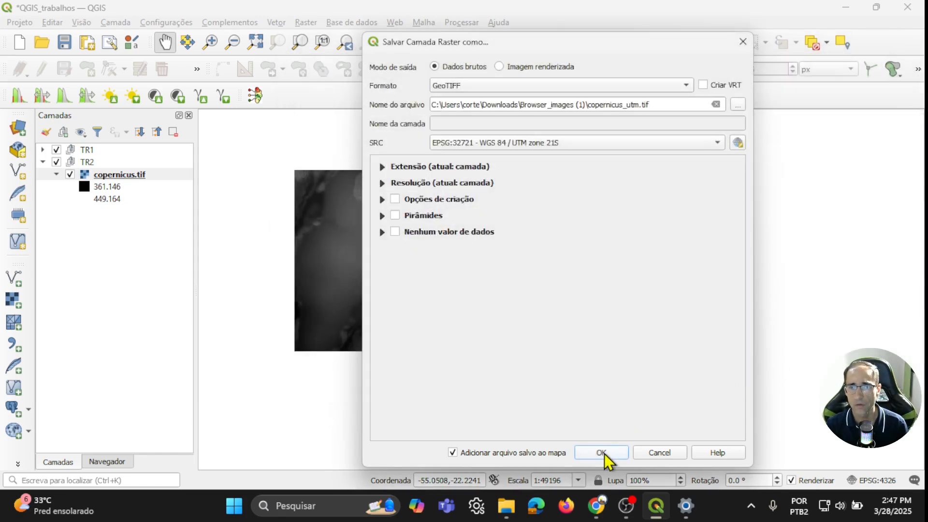
click(602, 453)
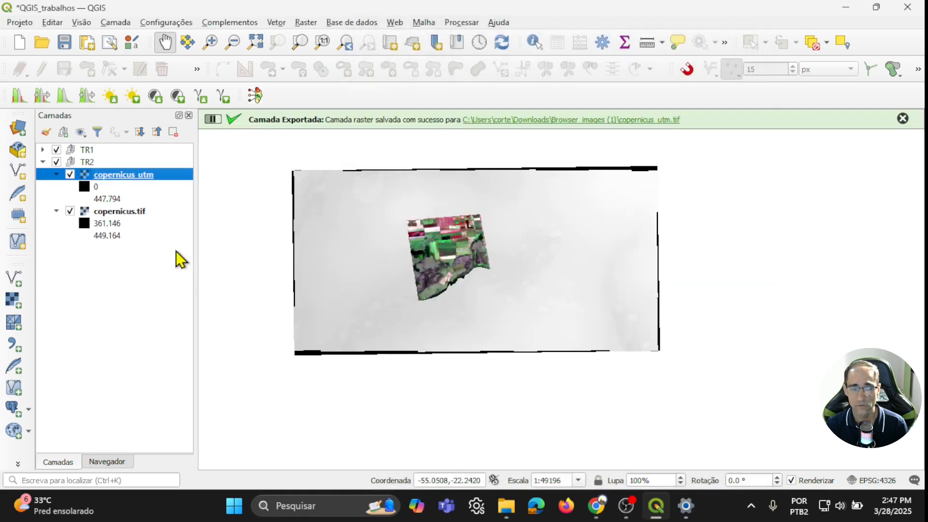
Remove the original copernicus.tif layer from the TR2 group.
right_click(100, 214)
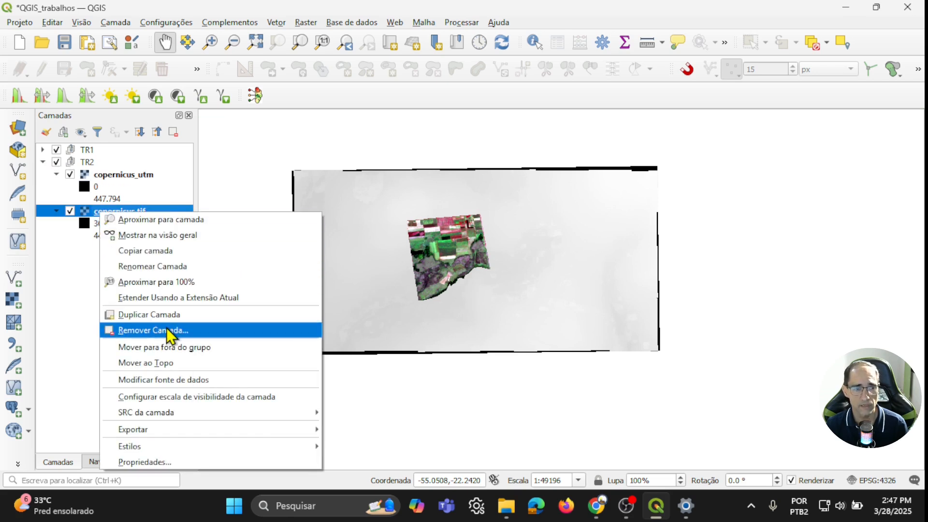
click(180, 330)
click(438, 265)
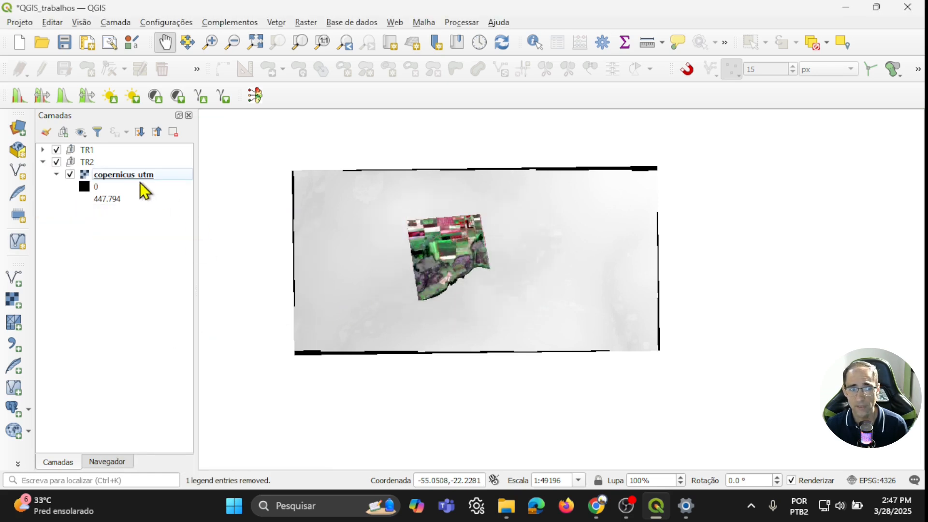
Set 0 as the additional no-data value in the transparency properties of the copernicus_utm layer.
double_click(126, 174)
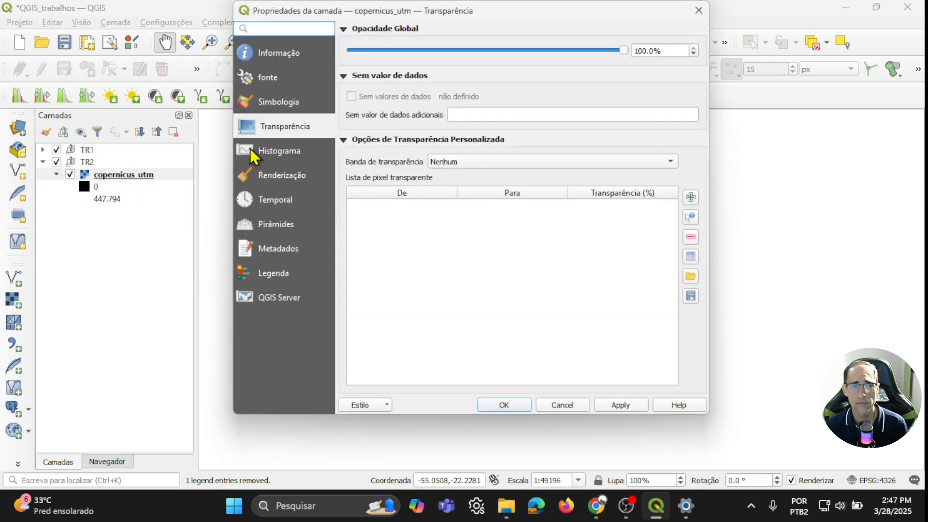
click(466, 116)
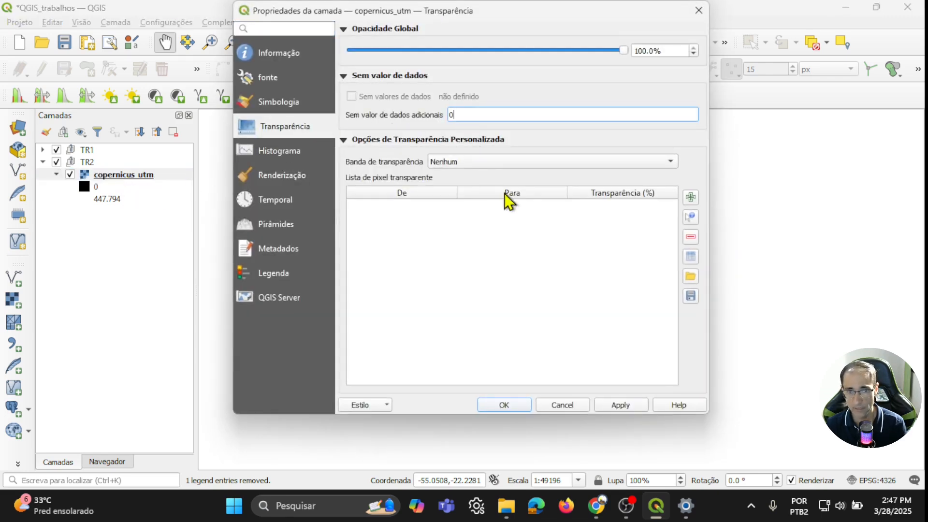
text(0)
click(626, 408)
click(505, 406)
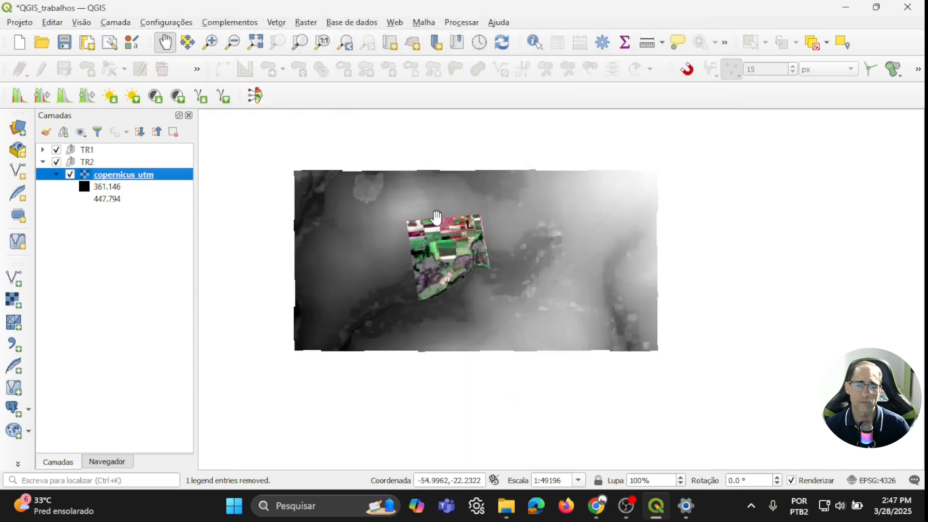
scroll(440, 247, up, 1)
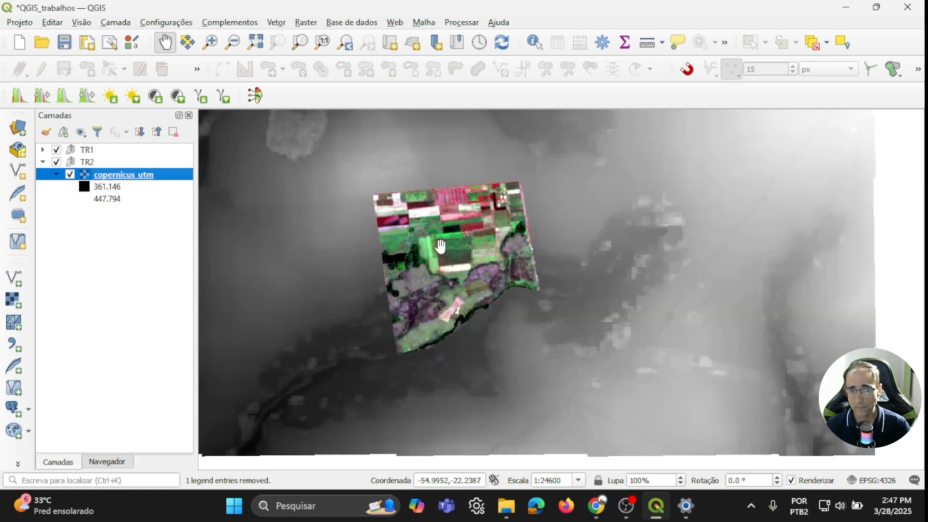
scroll(440, 246, down, 1)
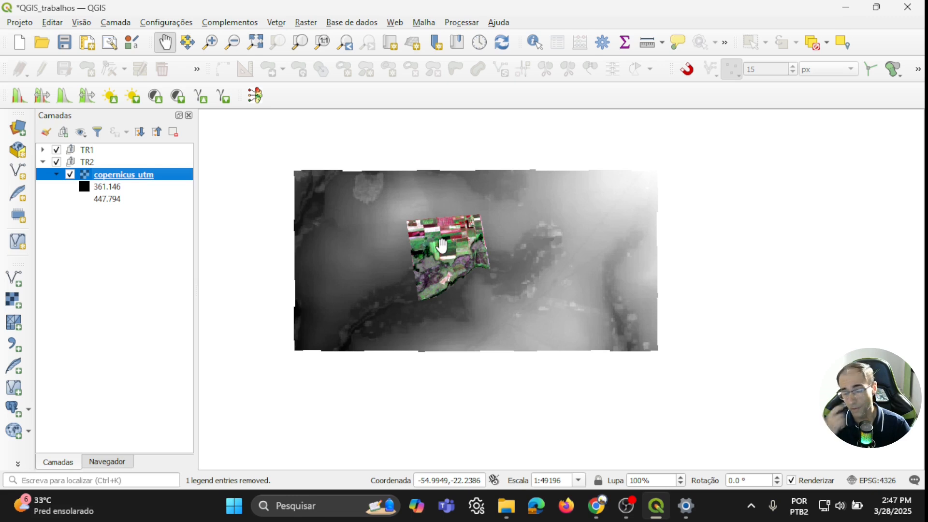
click(297, 24)
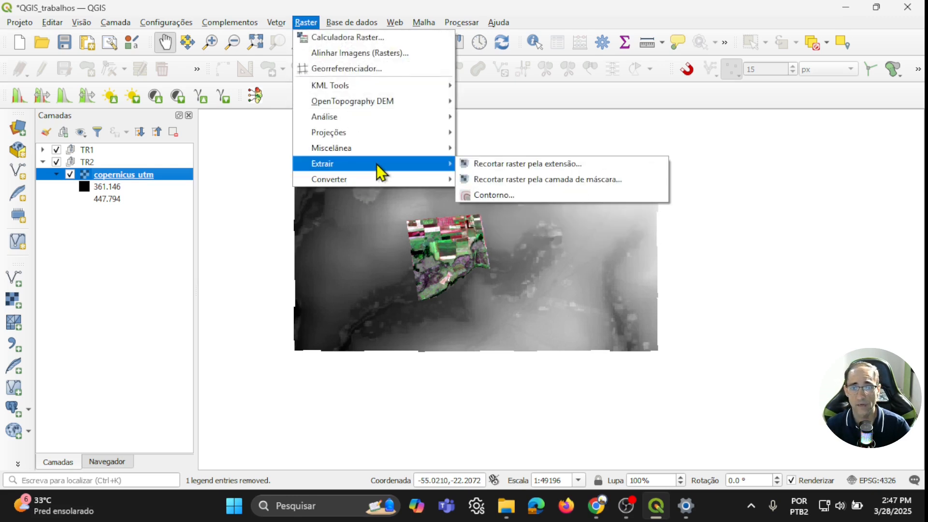
click(561, 164)
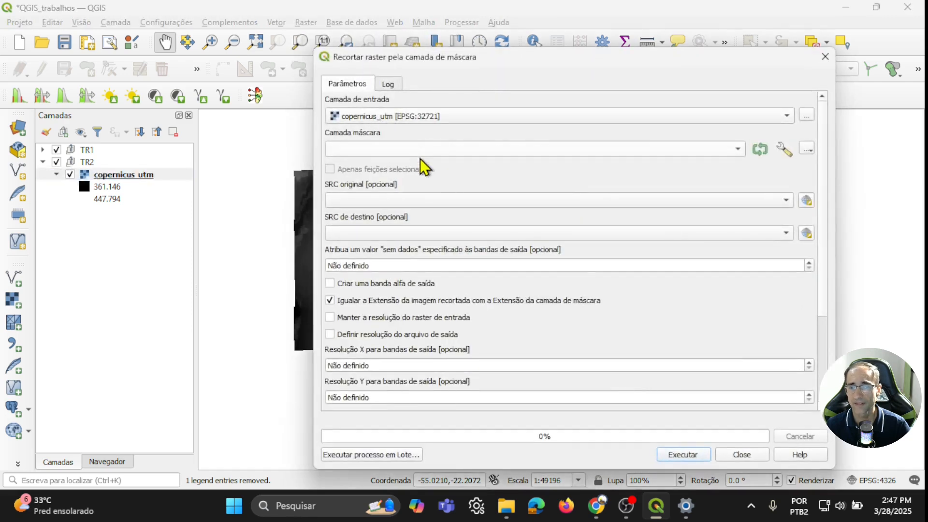
click(741, 459)
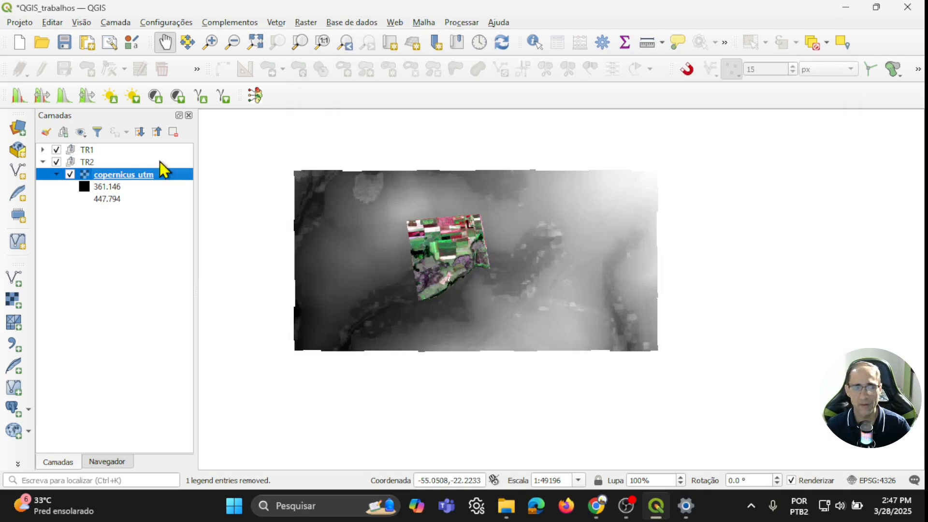
Save the project and start a new shapefile layer stored as Faeca in the Browser_images (1) folder.
key(ctrl+s)
click(116, 23)
mouse_move(205, 54)
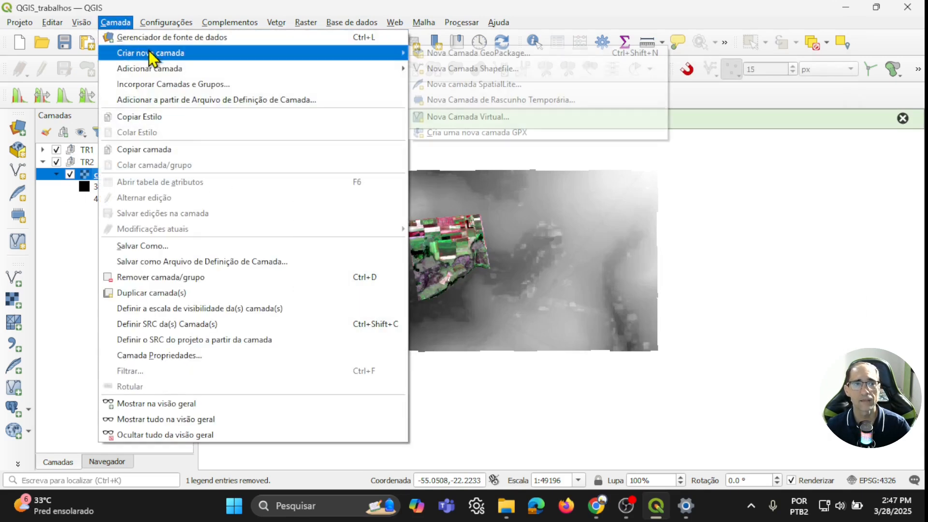
click(498, 68)
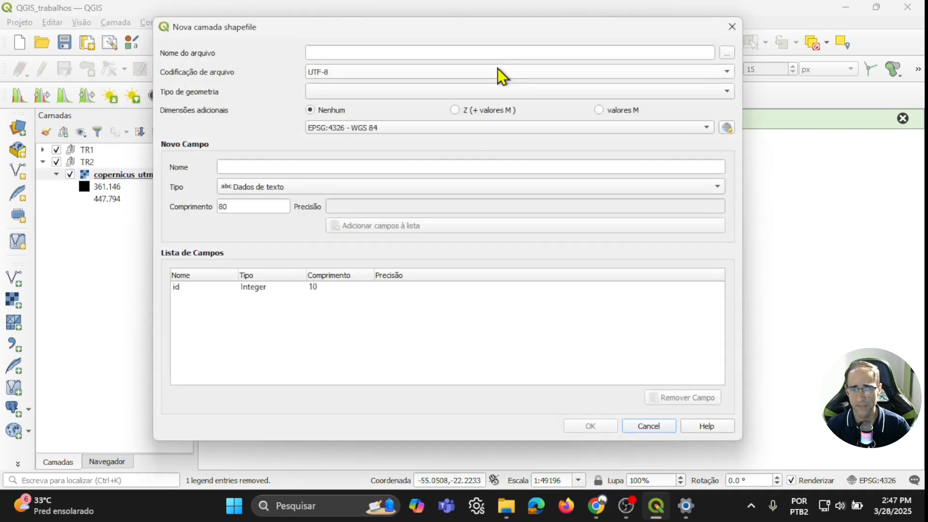
click(726, 54)
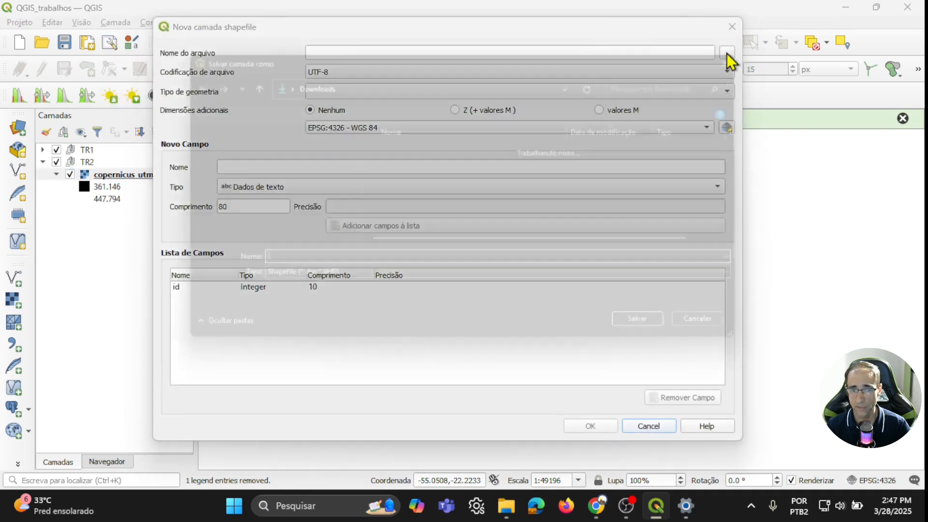
double_click(397, 169)
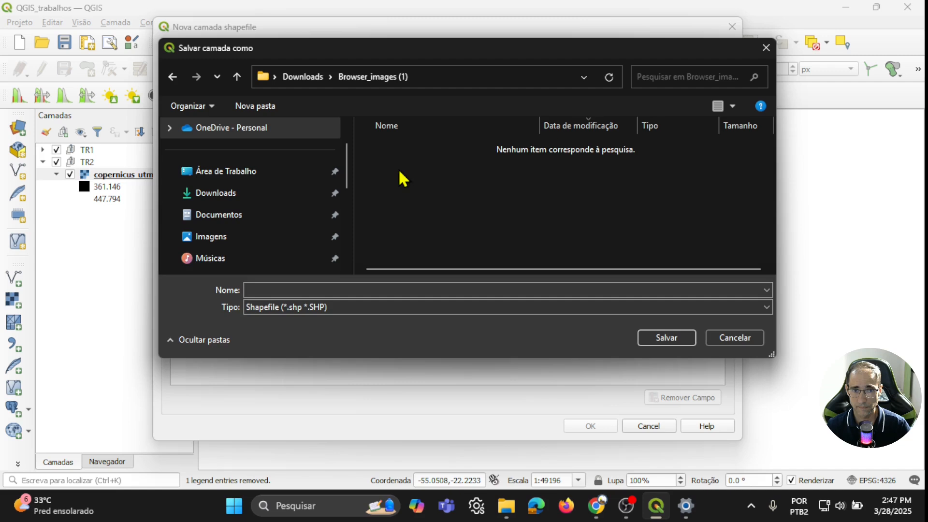
click(285, 288)
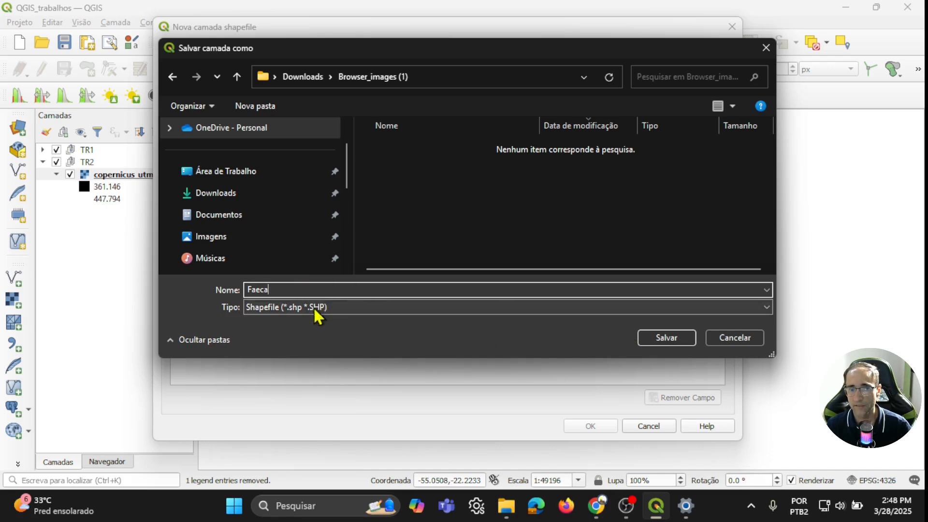
click(672, 337)
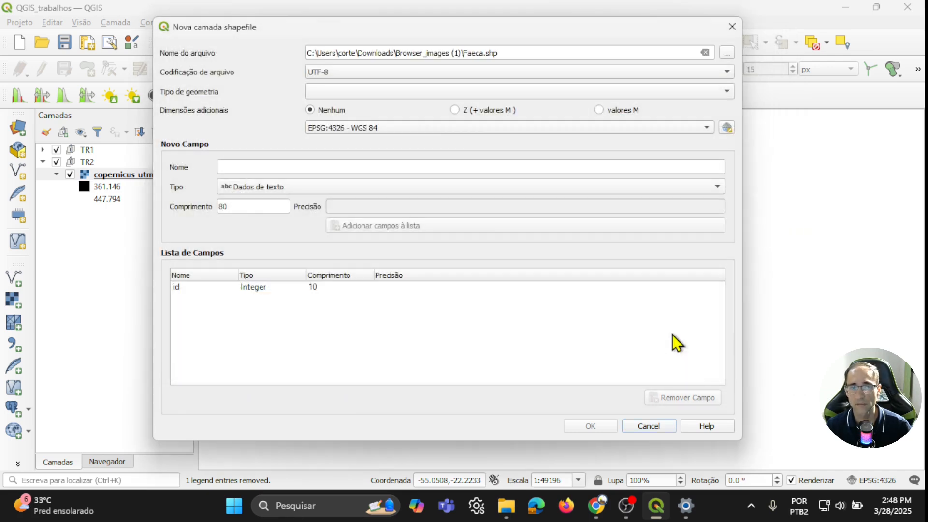
Create the Faeca shapefile with polygon geometry and the coordinate system EPSG:32721 - WGS 84 / UTM zone 21S.
click(365, 88)
click(356, 148)
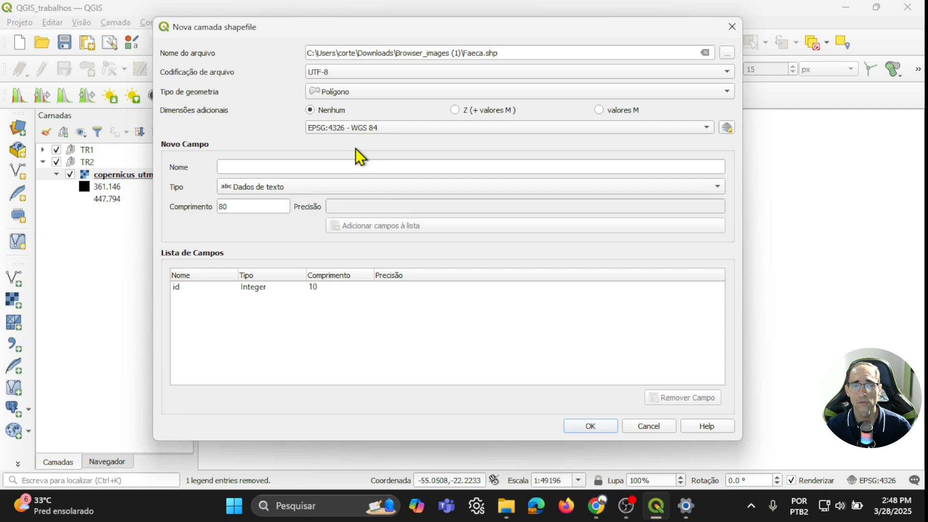
click(397, 128)
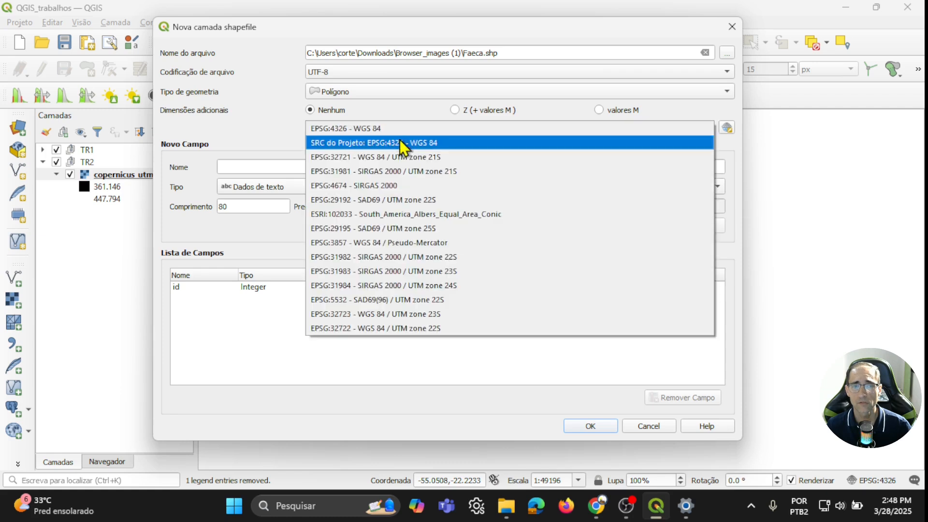
click(445, 162)
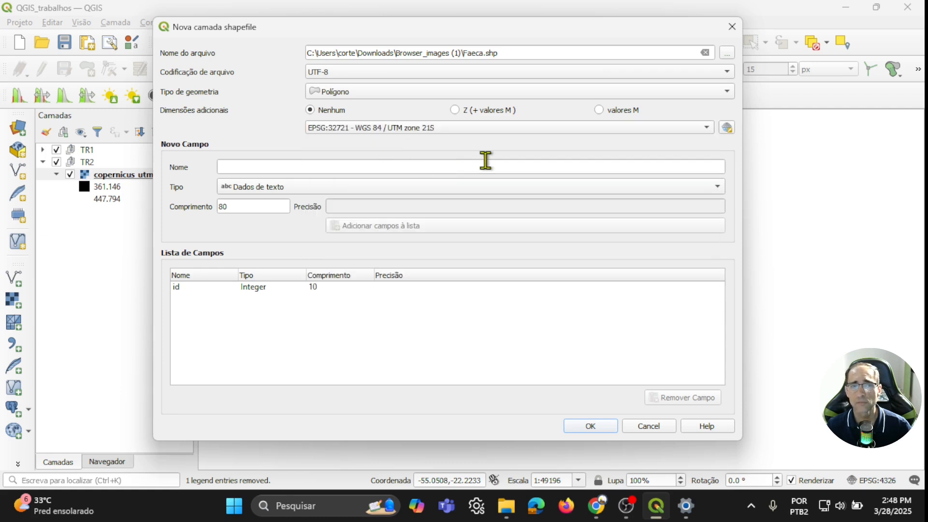
click(596, 424)
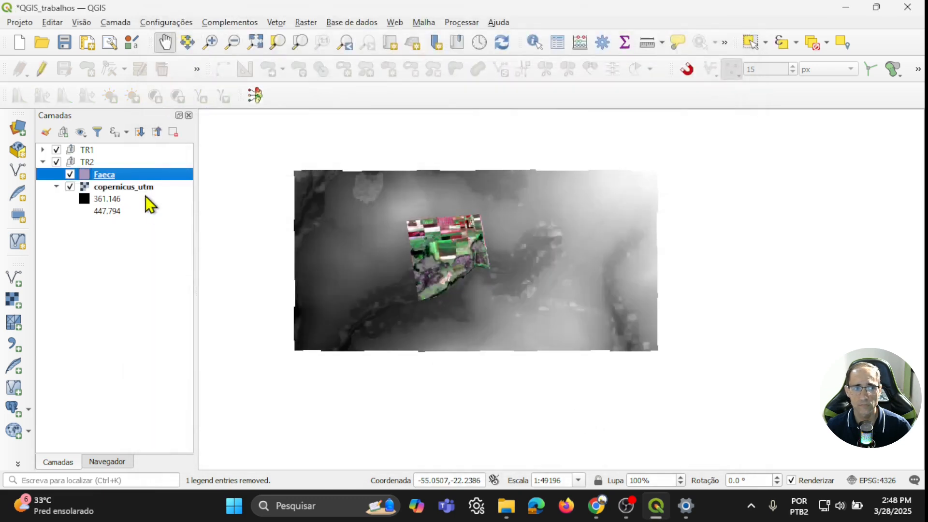
Set the project's coordinate system from the Faeca layer.
right_click(105, 178)
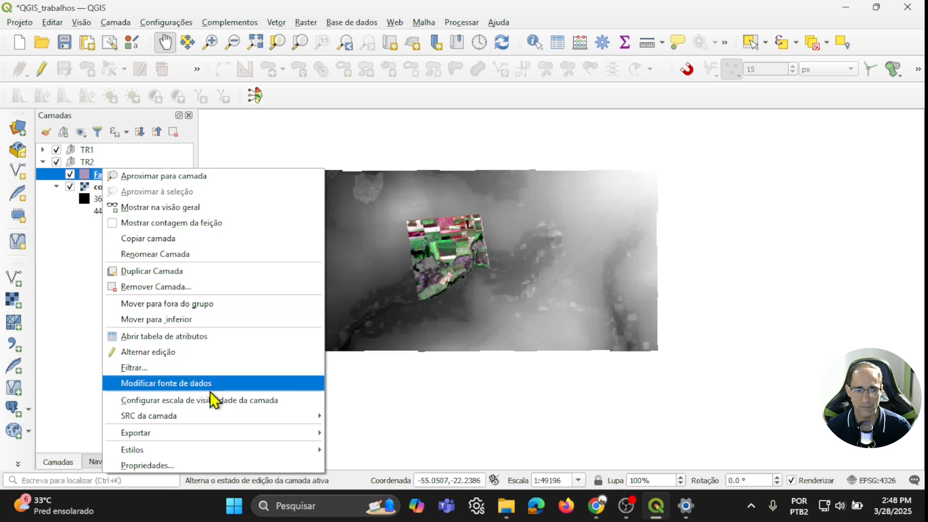
mouse_move(204, 417)
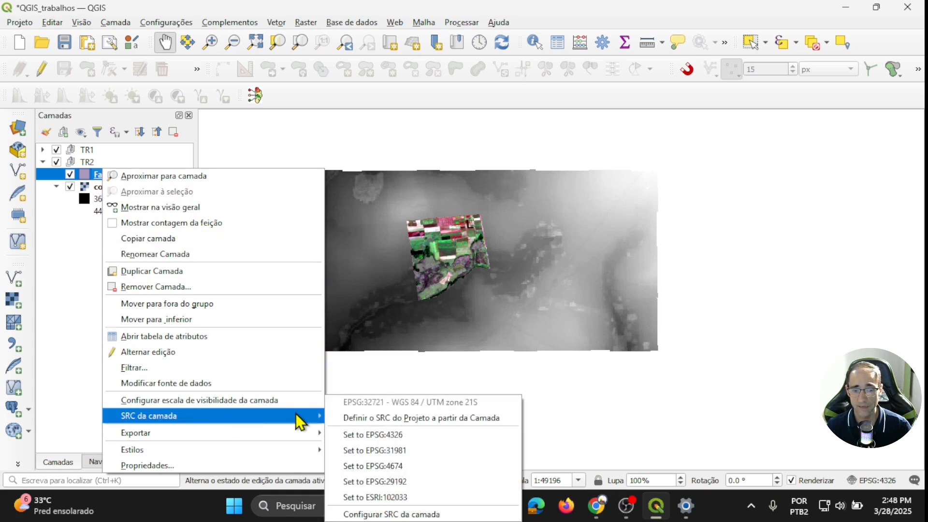
click(454, 419)
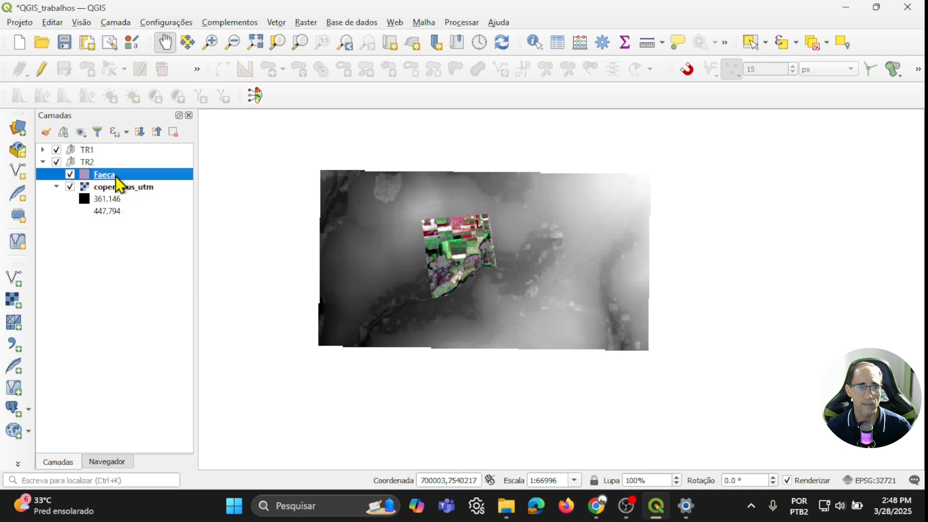
Start a new polygon in the Faeca layer with snapping enabled, placing the first vertex just outside the coloured image's northwest corner.
click(41, 71)
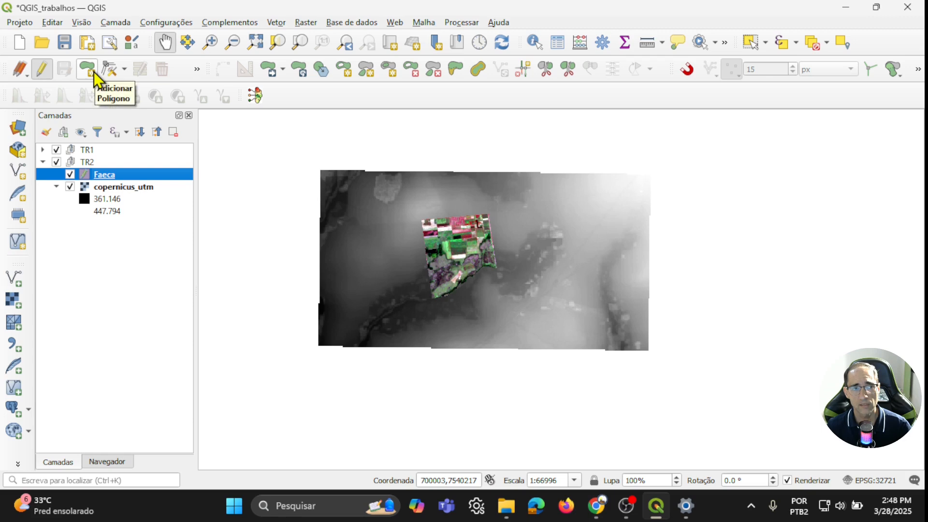
click(90, 70)
scroll(445, 240, up, 1)
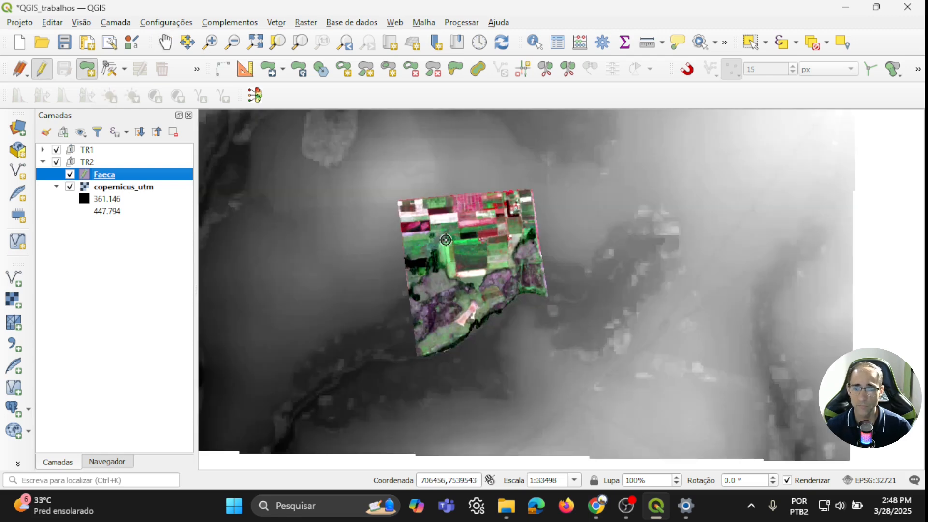
scroll(445, 240, up, 1)
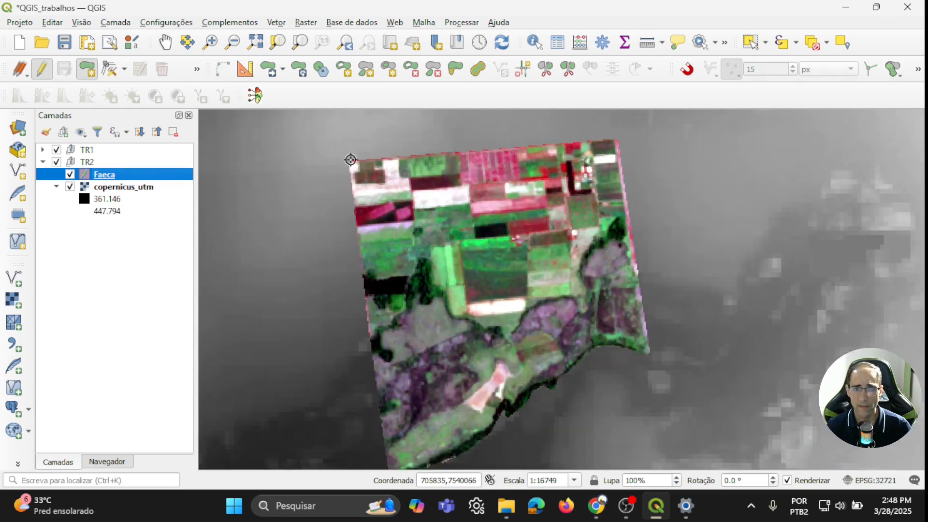
click(687, 69)
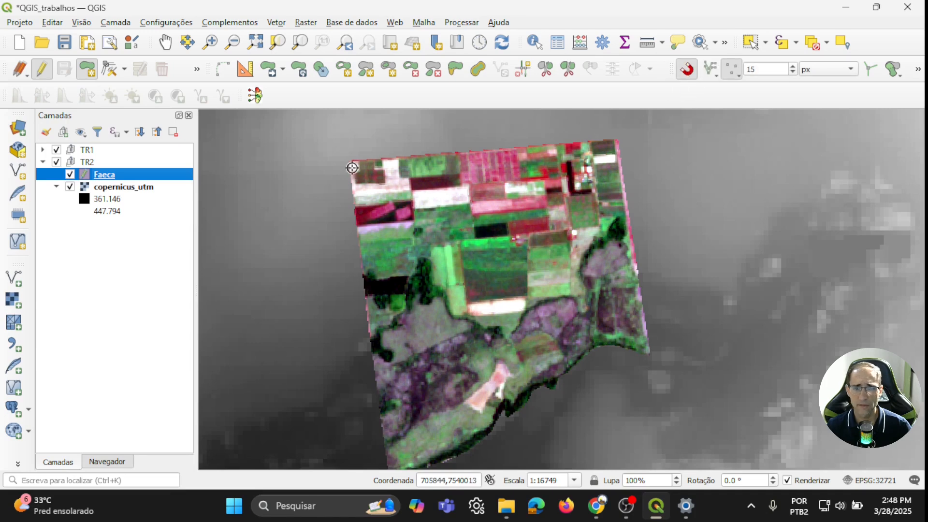
scroll(349, 161, up, 3)
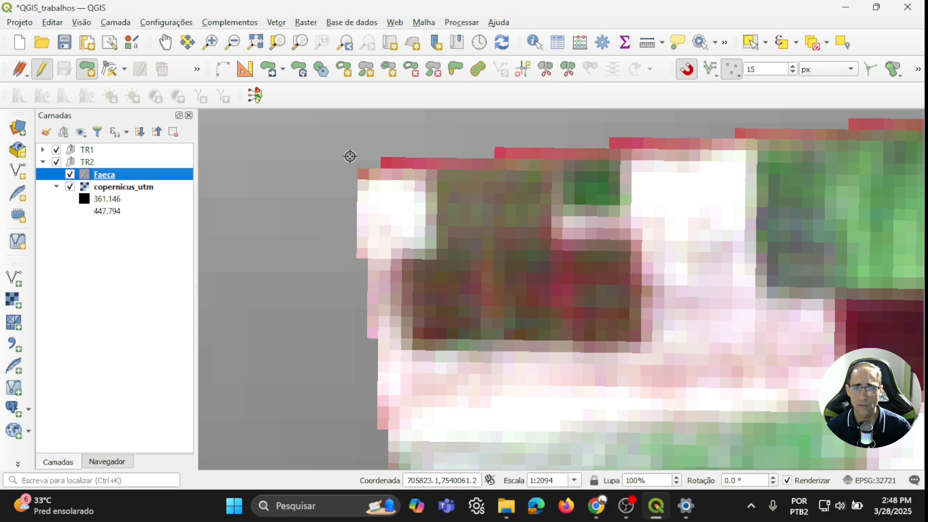
click(350, 156)
Extend the Faeca polygon along the image's northern and eastern edges, with vertices just outside the northeast and southeast corners.
scroll(349, 156, down, 1)
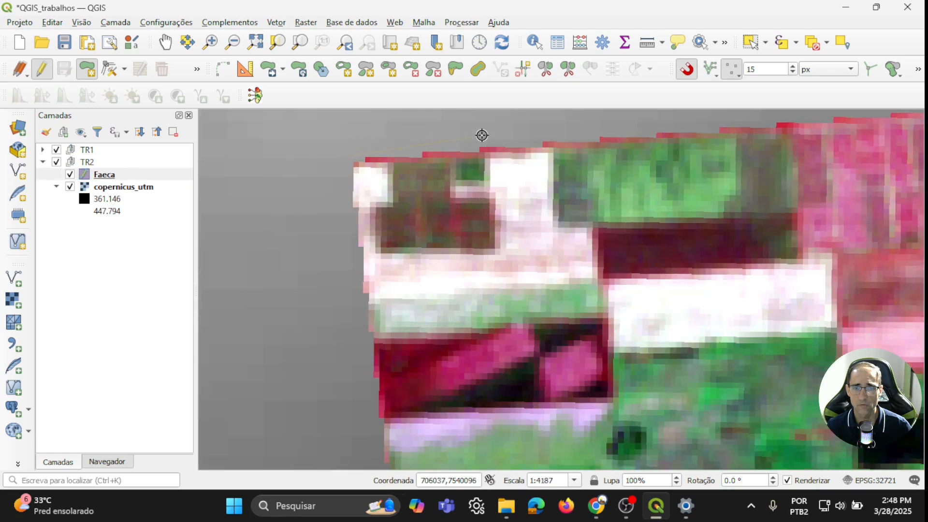
drag(509, 135, 283, 267)
drag(729, 232, 313, 278)
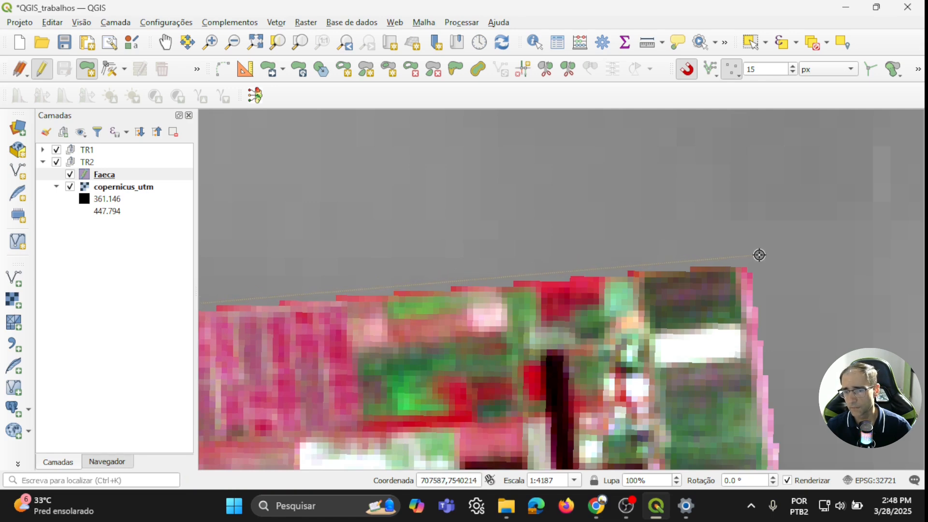
click(759, 254)
scroll(760, 254, down, 1)
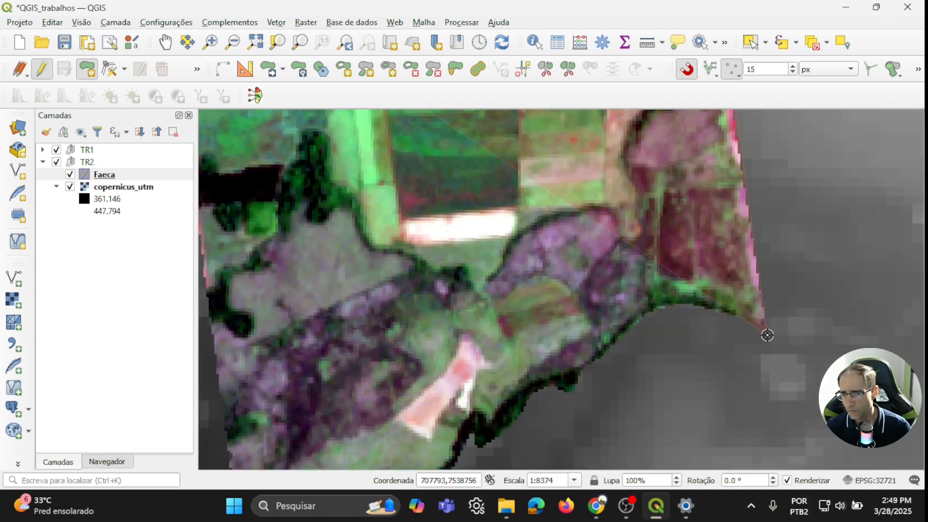
scroll(767, 330, up, 2)
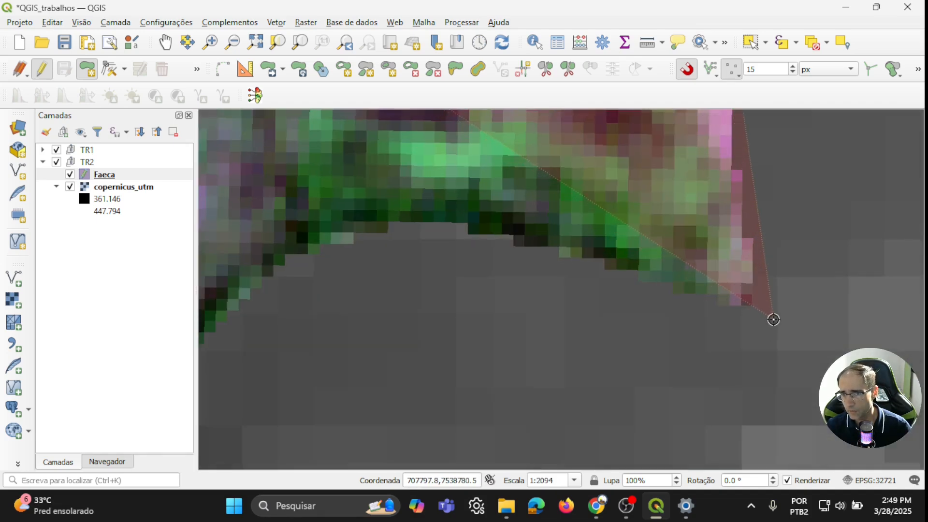
click(771, 323)
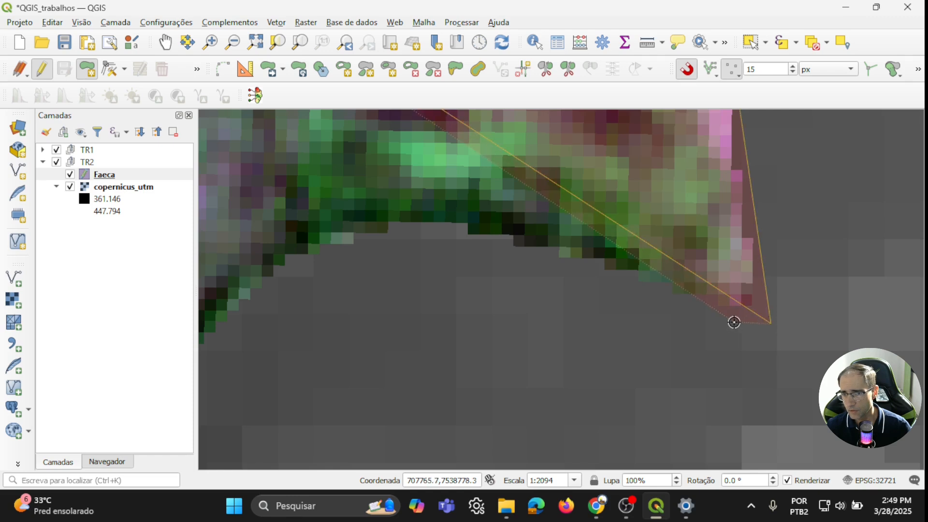
Trace the curved southern boundary westward from the southeast corner, keeping the polygon vertices just outside the dark green vegetation.
click(733, 322)
click(598, 277)
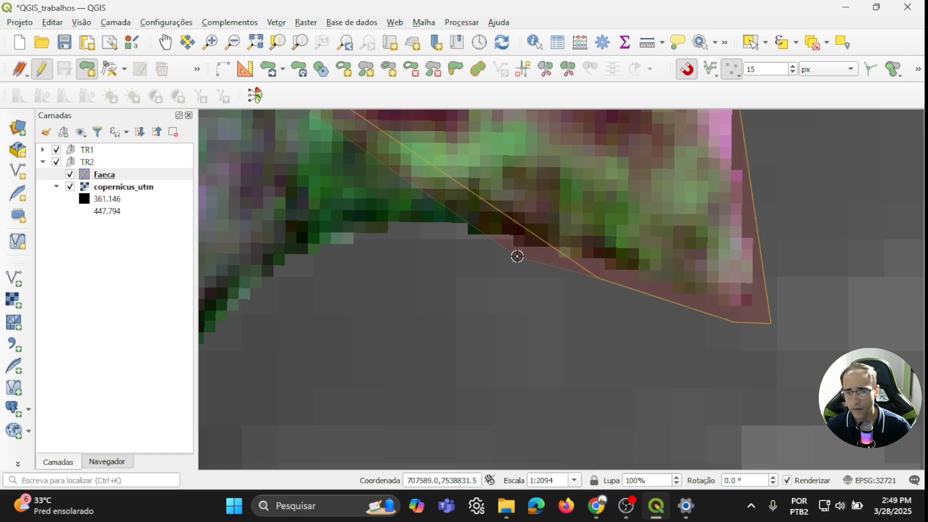
click(509, 252)
click(443, 240)
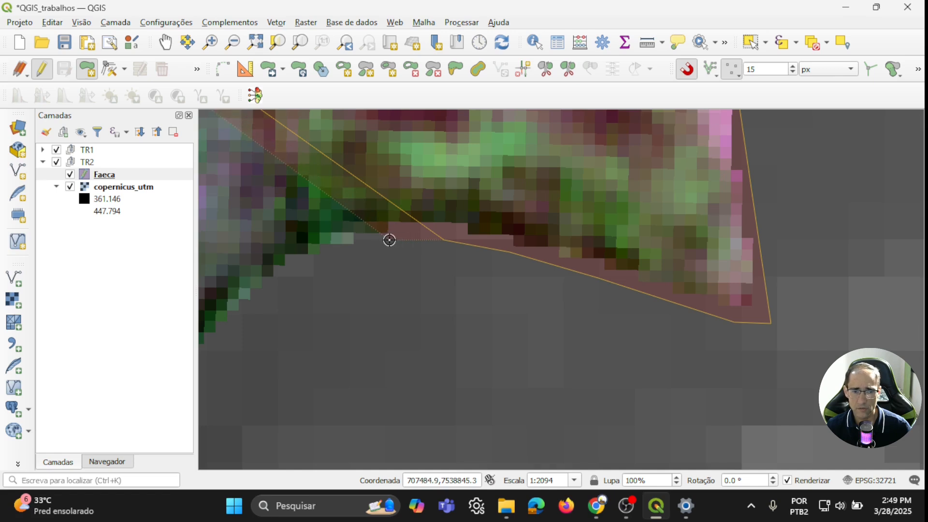
click(389, 239)
click(313, 268)
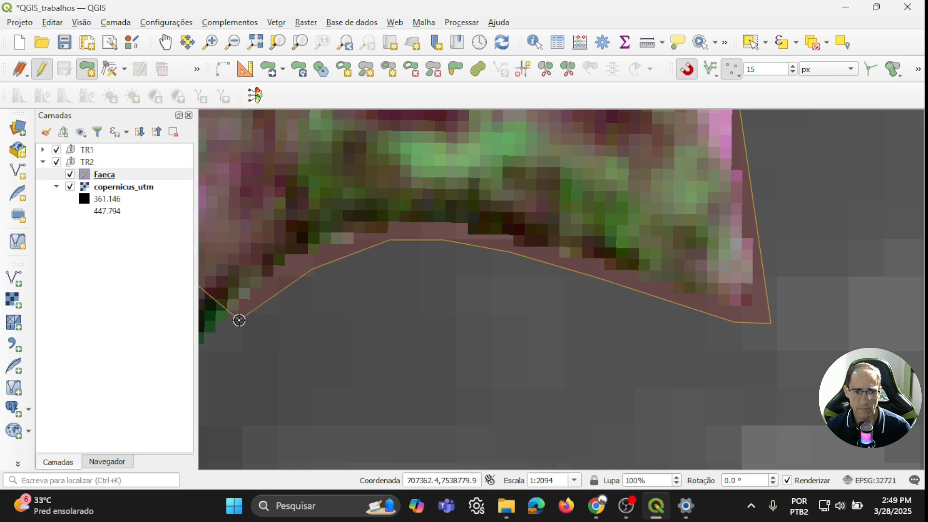
drag(238, 317, 388, 255)
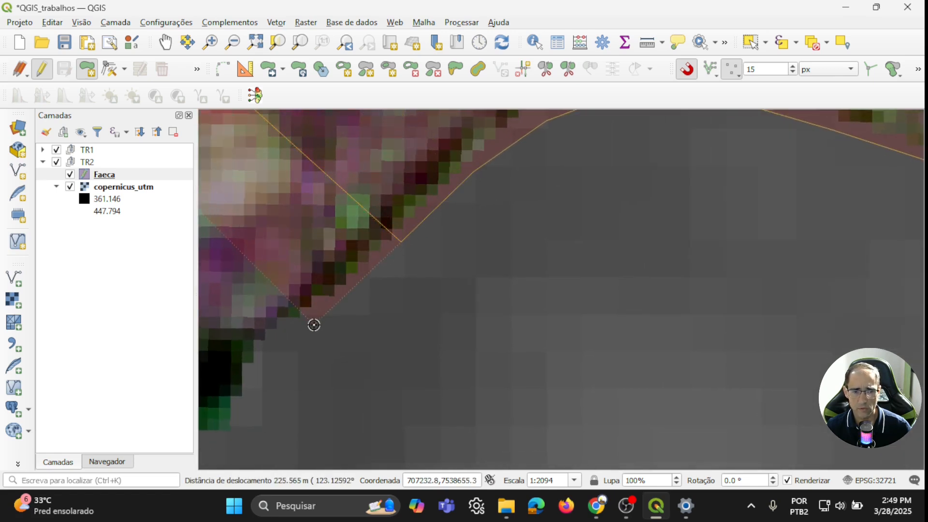
drag(255, 369, 434, 180)
Continue the polygon around the two jagged projections in the middle of the southern boundary, following the notches between them.
click(434, 179)
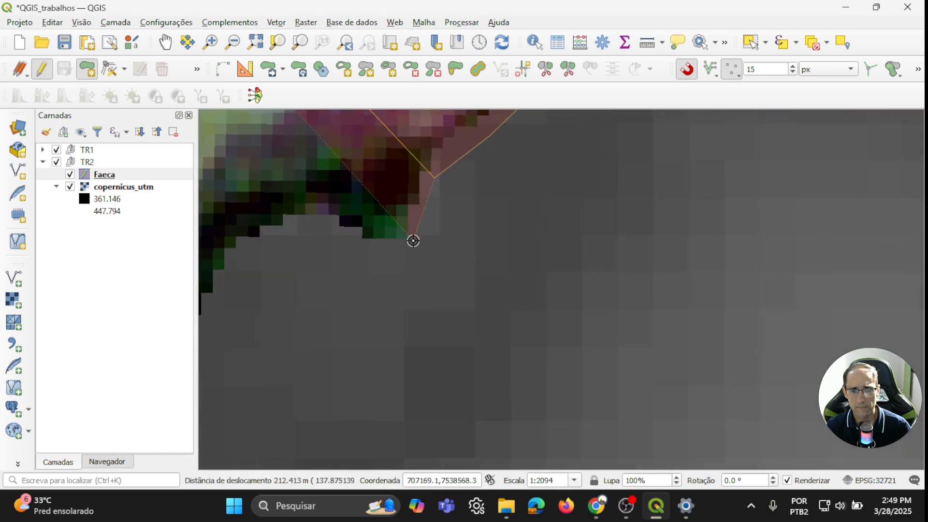
click(415, 248)
click(363, 254)
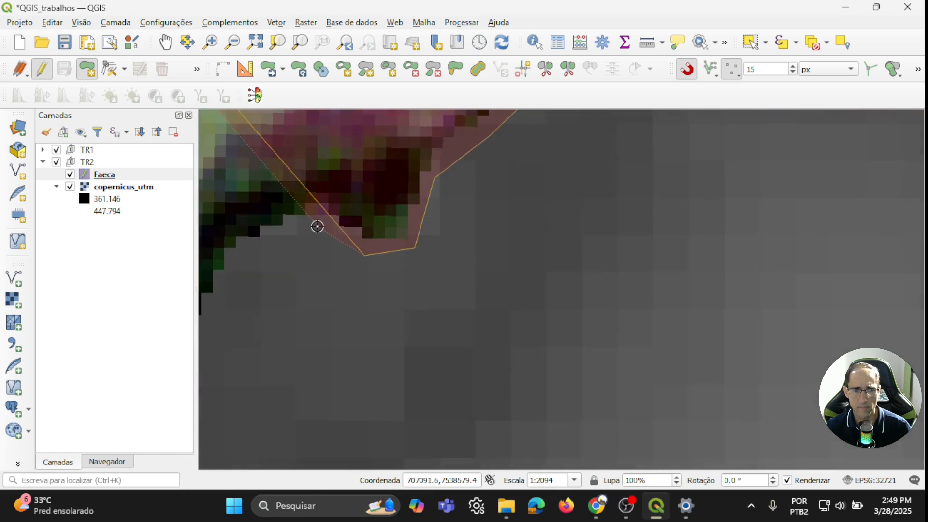
click(317, 226)
scroll(232, 265, down, 1)
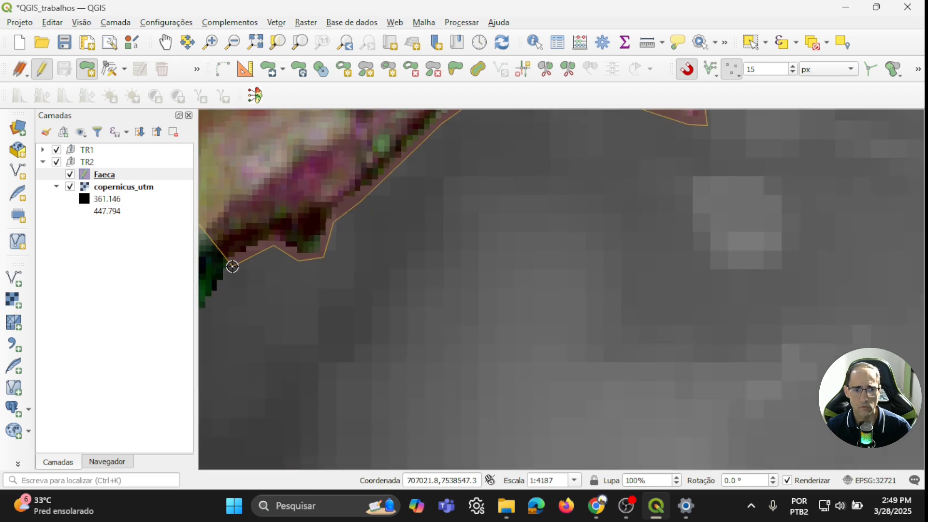
drag(232, 266, 381, 189)
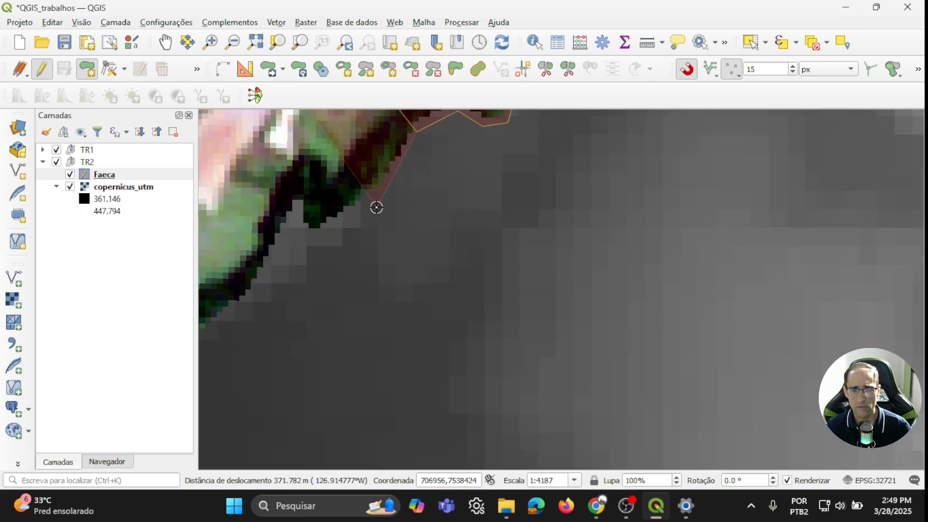
click(376, 207)
click(308, 239)
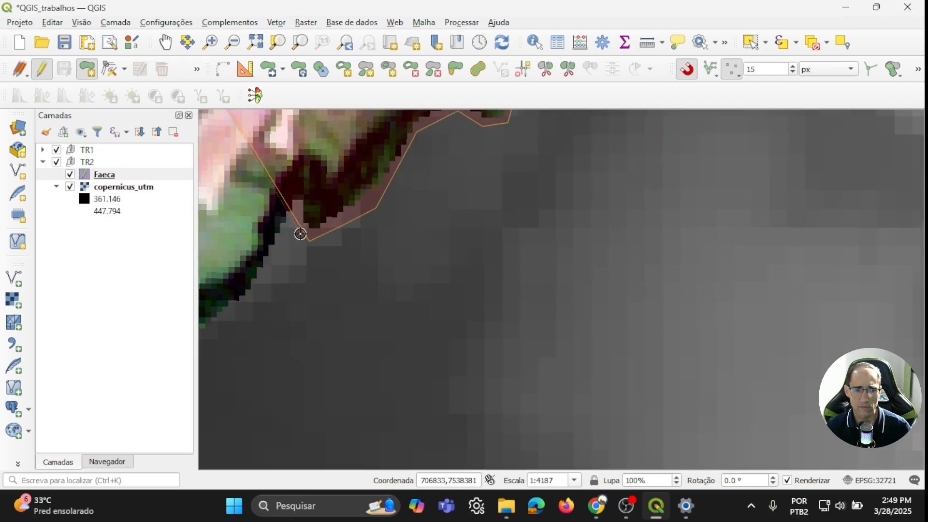
click(293, 222)
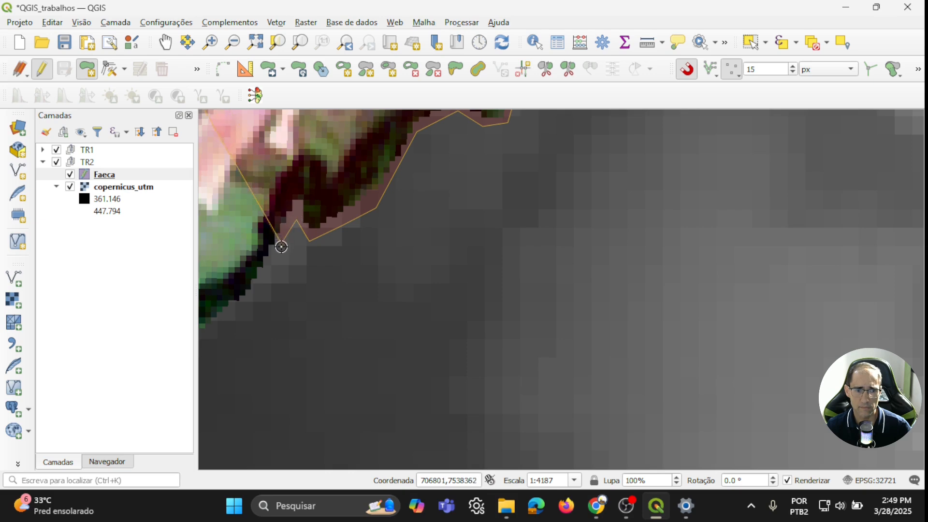
Trace the remaining southern boundary down to the southwest corner of the coloured image.
click(245, 305)
drag(264, 293, 513, 185)
click(476, 165)
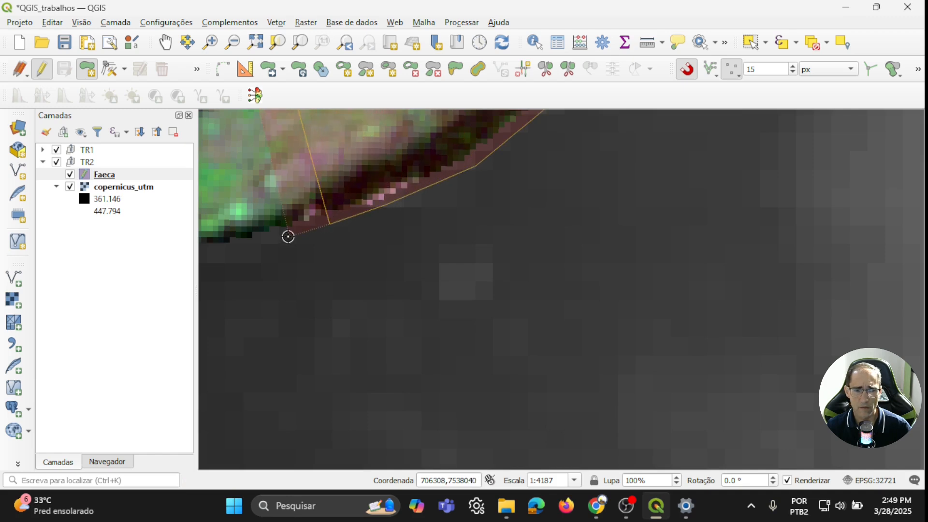
click(277, 242)
drag(277, 241, 719, 218)
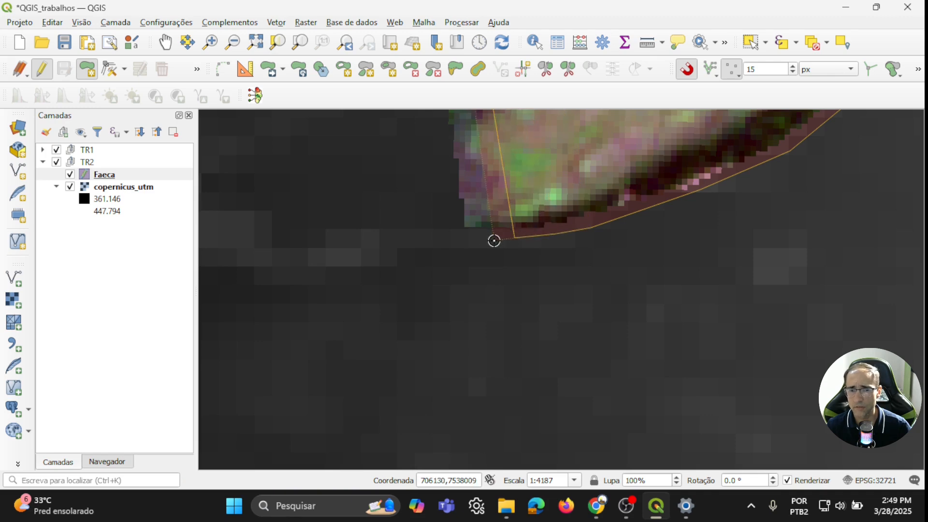
click(483, 238)
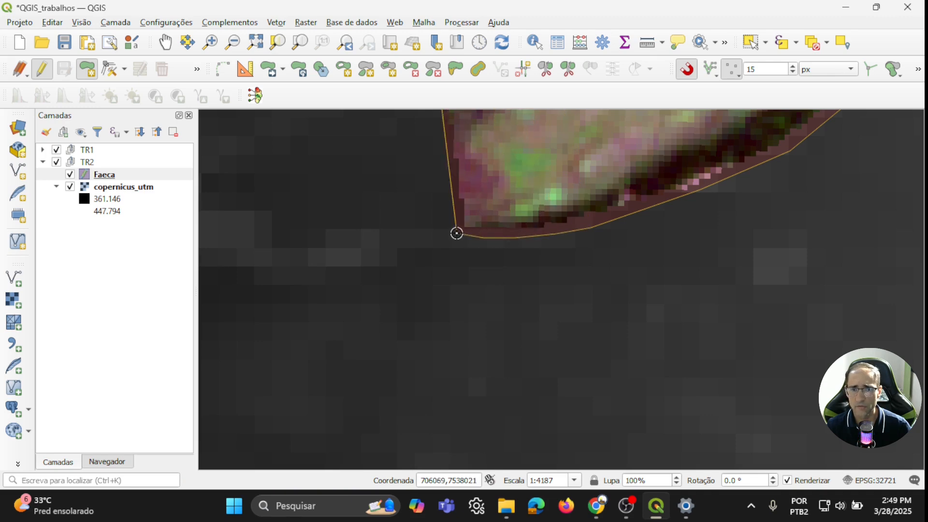
Close the Faeca polygon along the image's western edge back near the starting corner and give the feature id 1.
scroll(456, 234, down, 1)
drag(445, 201, 379, 322)
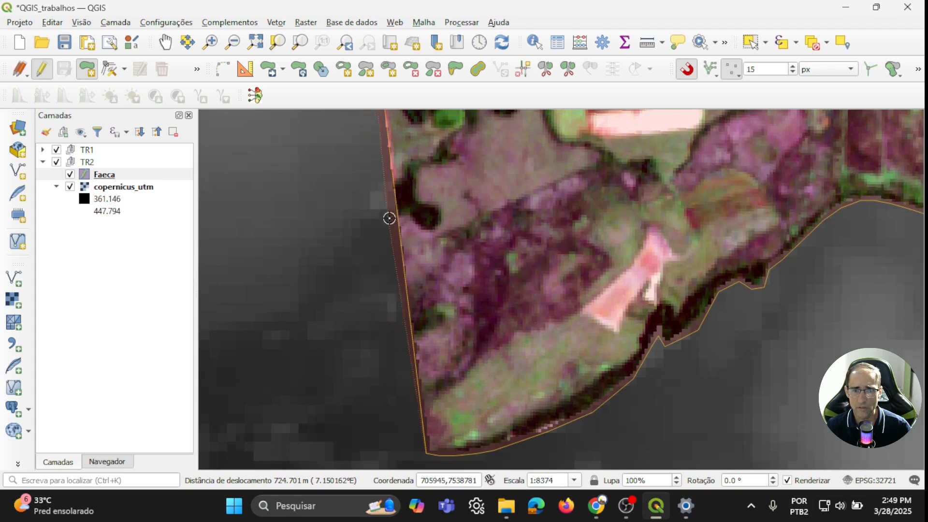
drag(389, 201, 413, 408)
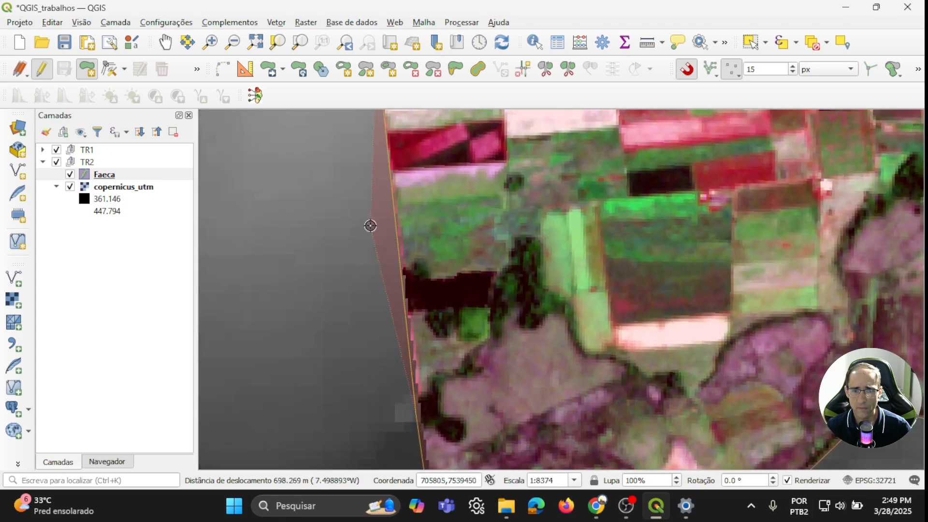
drag(389, 193, 385, 367)
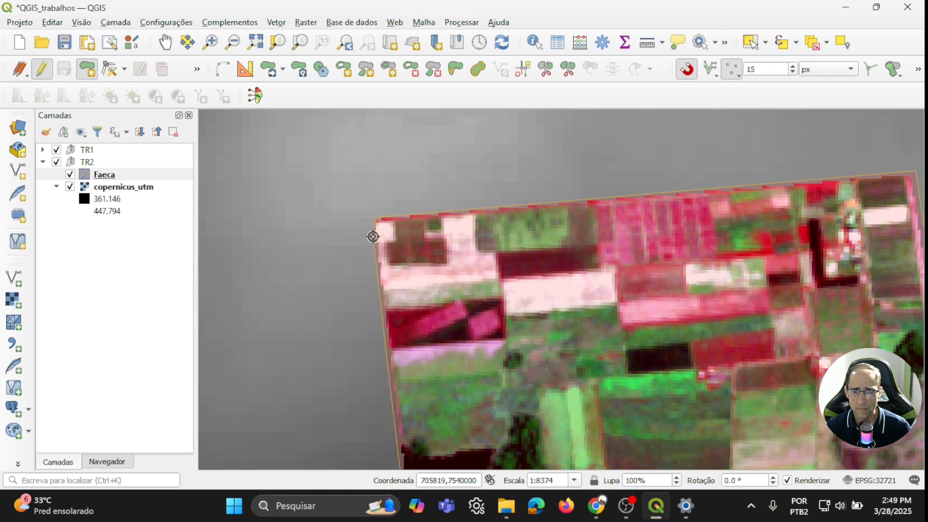
scroll(373, 236, up, 1)
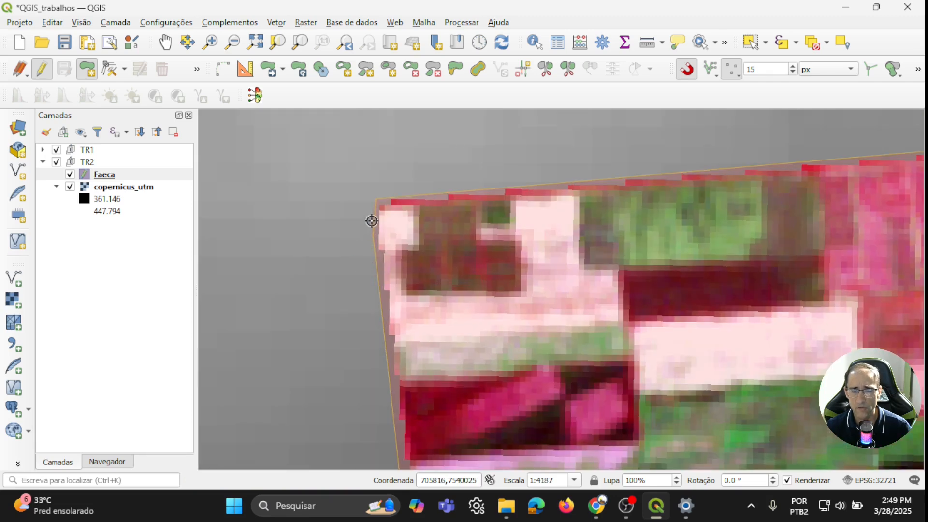
right_click(371, 221)
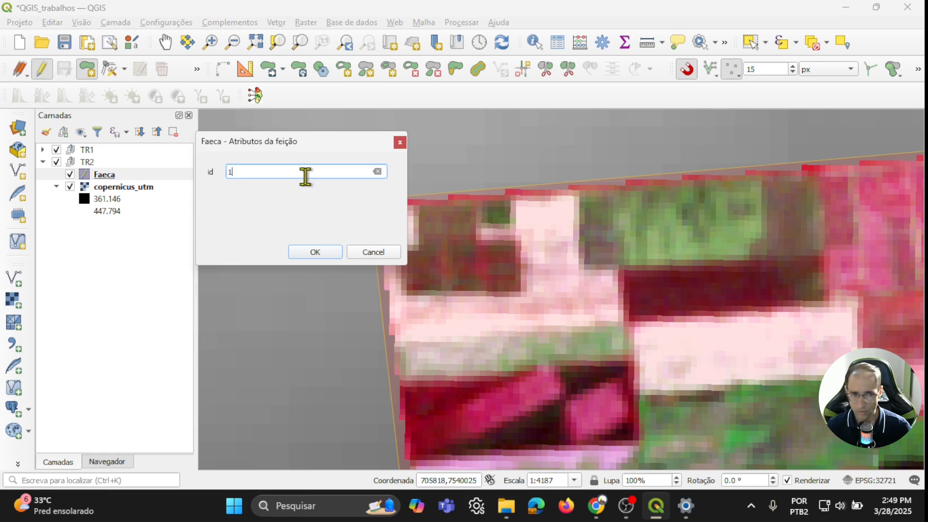
click(307, 252)
Hide the TR1 group and view the whole Faeca polygon over the elevation model.
scroll(574, 274, down, 2)
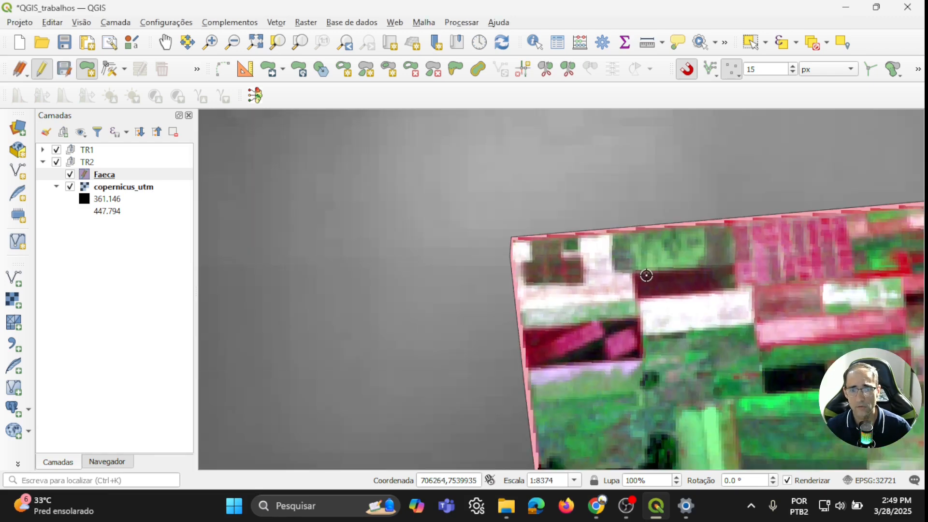
scroll(424, 181, up, 1)
scroll(503, 250, down, 2)
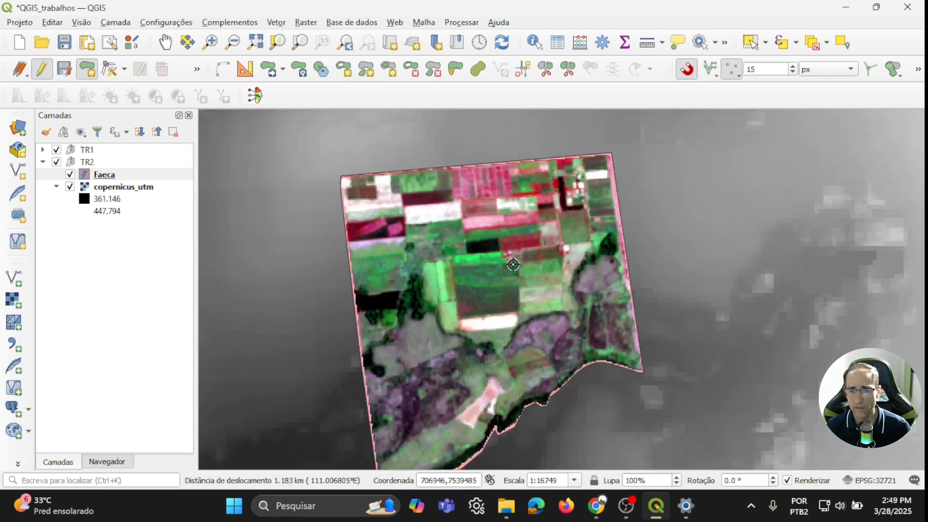
click(57, 150)
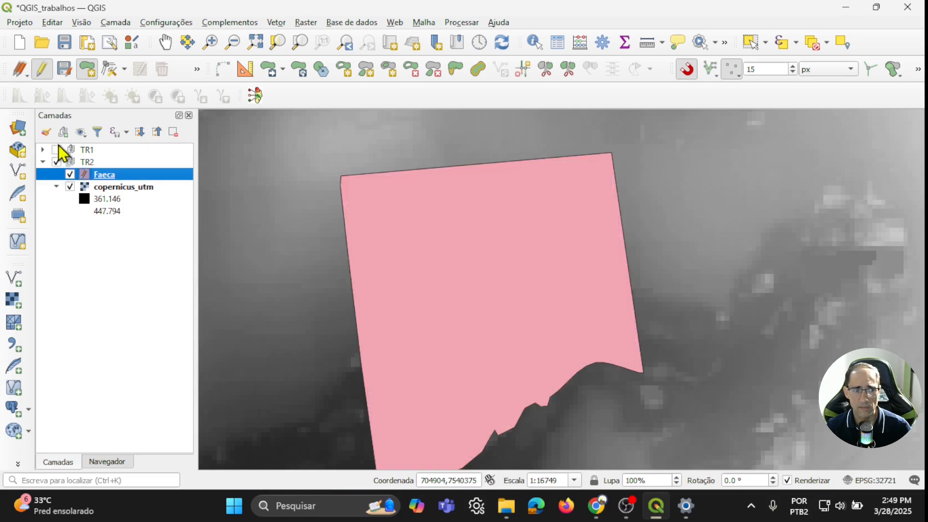
drag(524, 283, 513, 249)
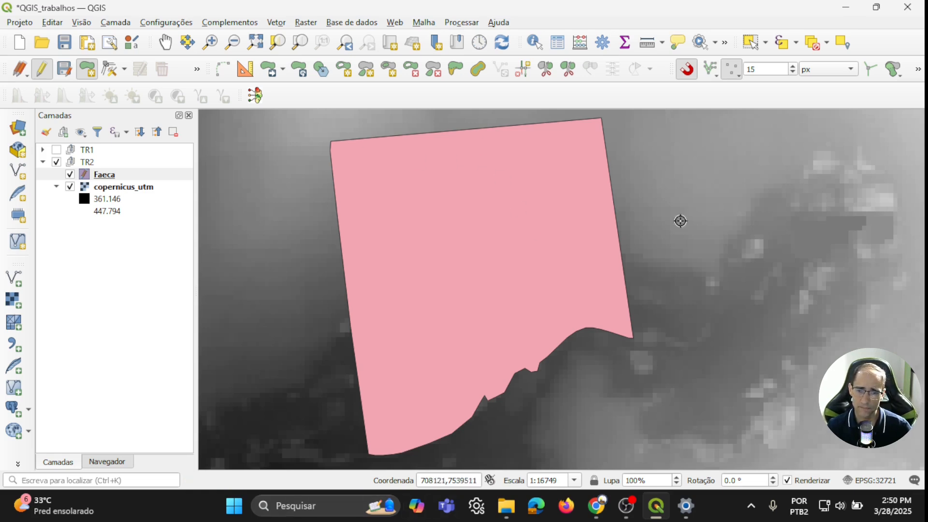
Set up a raster clip by mask layer with copernicus_utm as the input layer and Faeca as the mask.
click(306, 23)
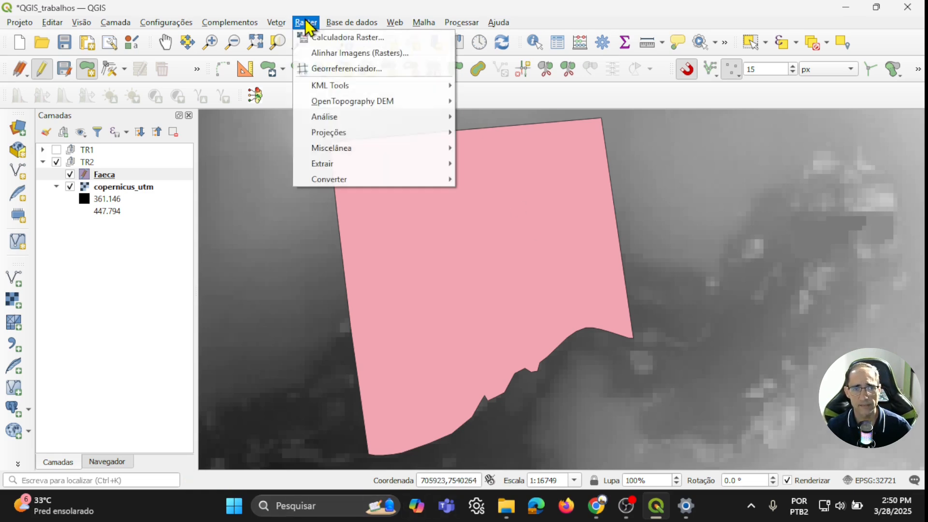
mouse_move(373, 164)
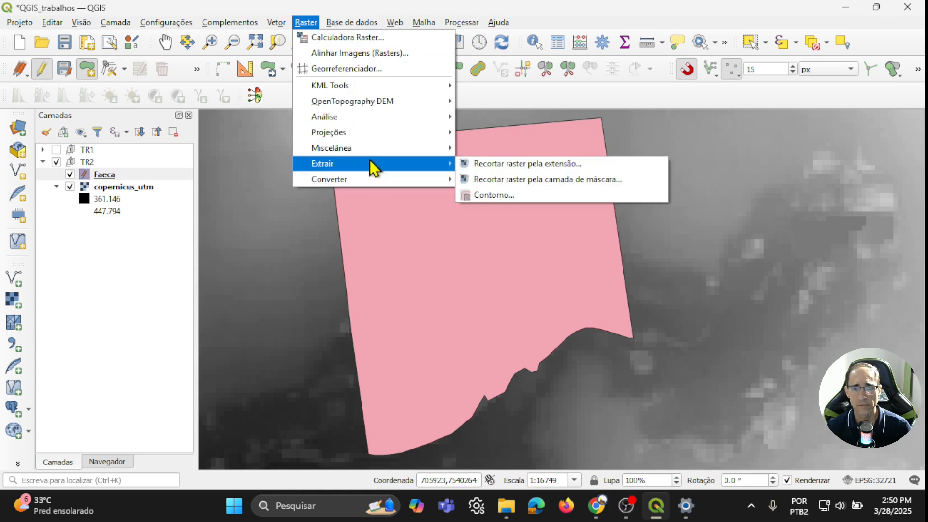
click(564, 179)
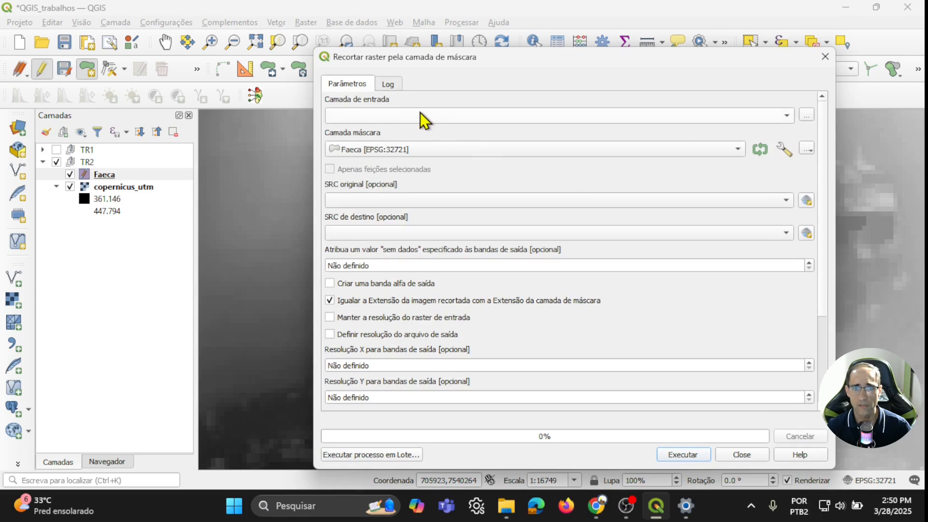
click(420, 114)
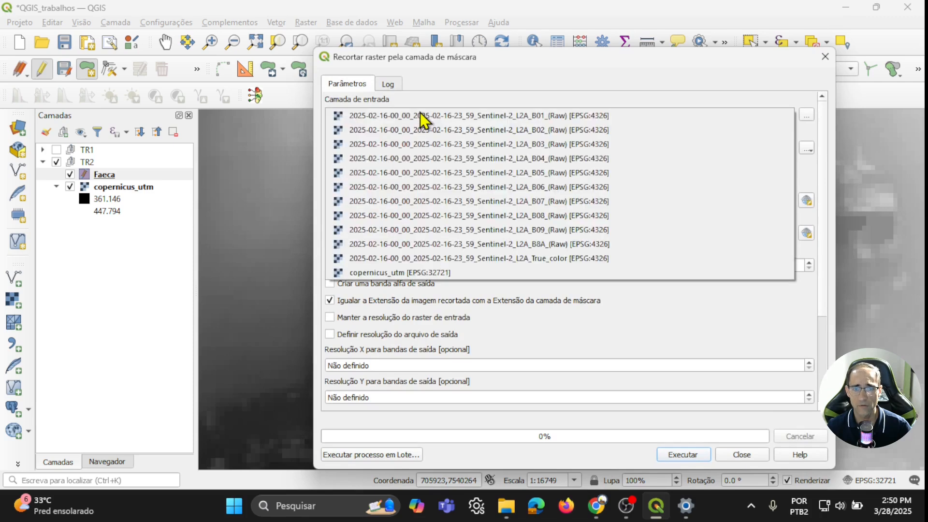
click(407, 270)
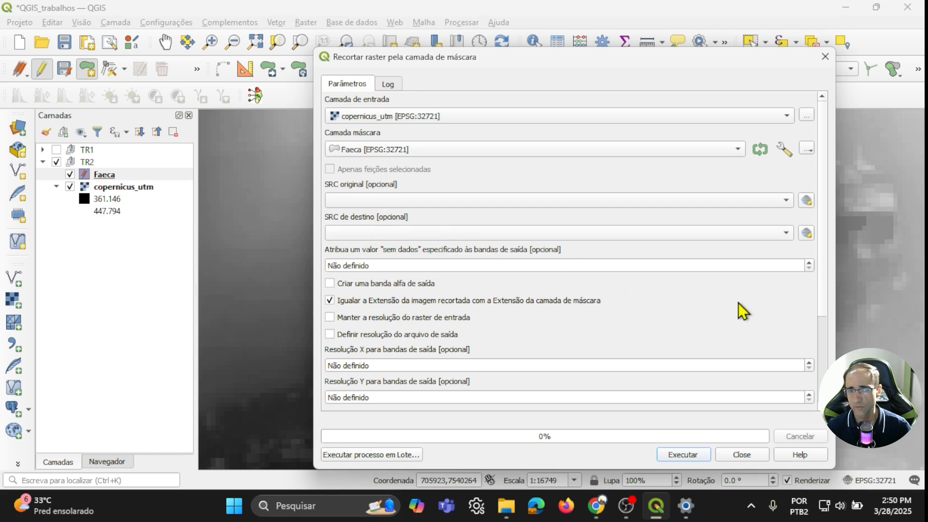
Try to run the clip with the output file copernicus_utm_rec in Browser_images (1), and close the tool.
scroll(826, 282, down, 1)
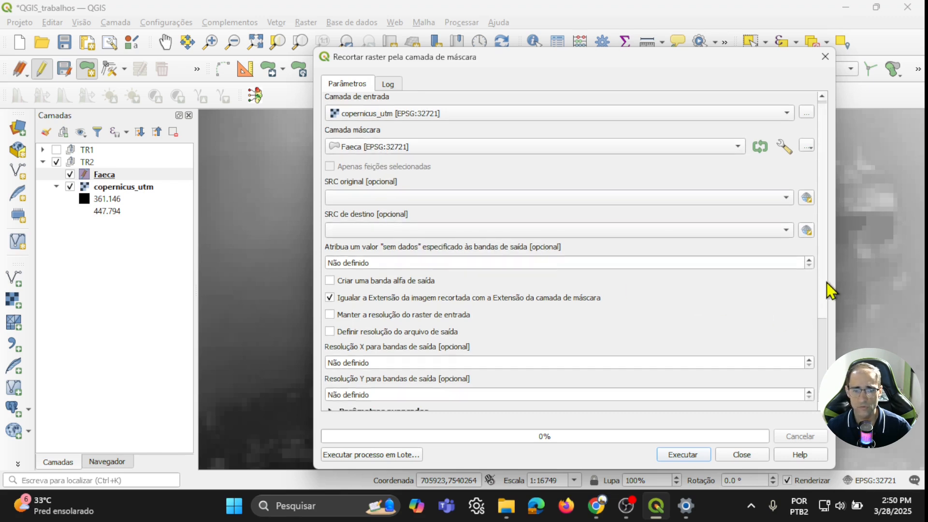
drag(825, 285, 820, 353)
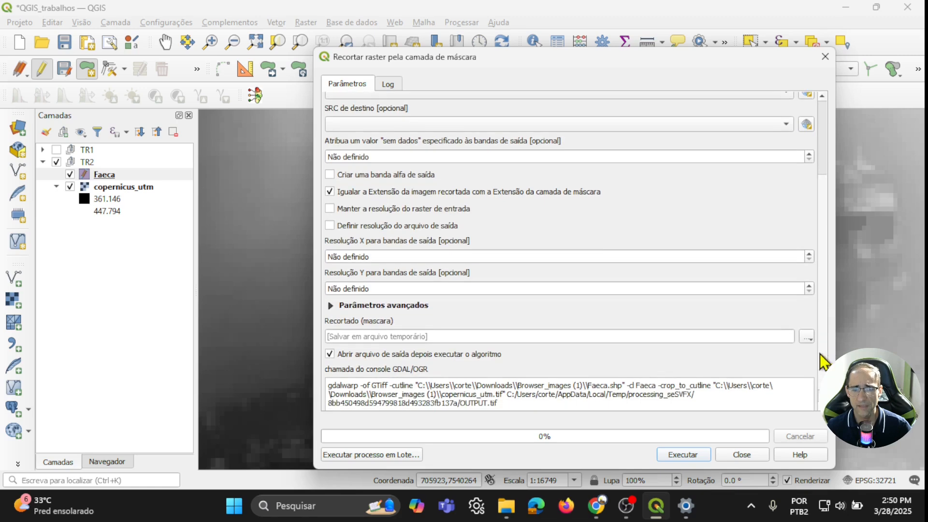
click(807, 336)
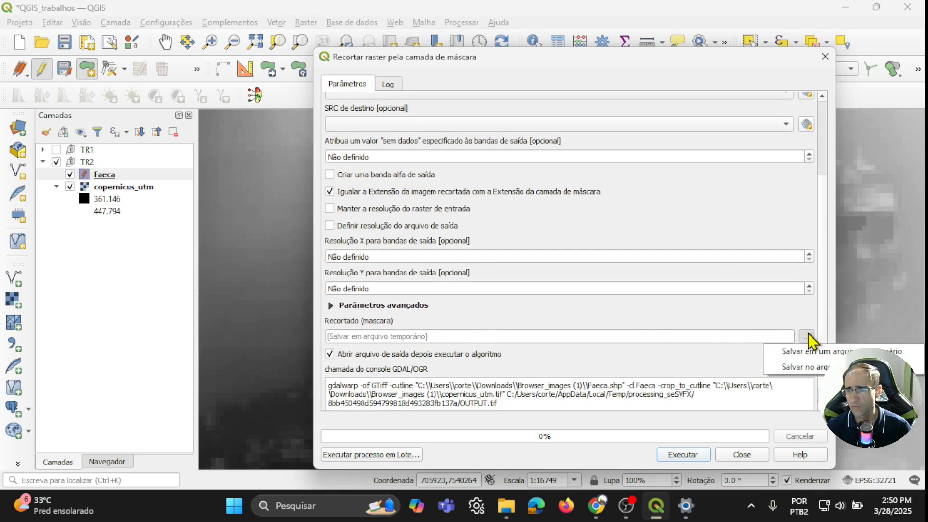
click(816, 369)
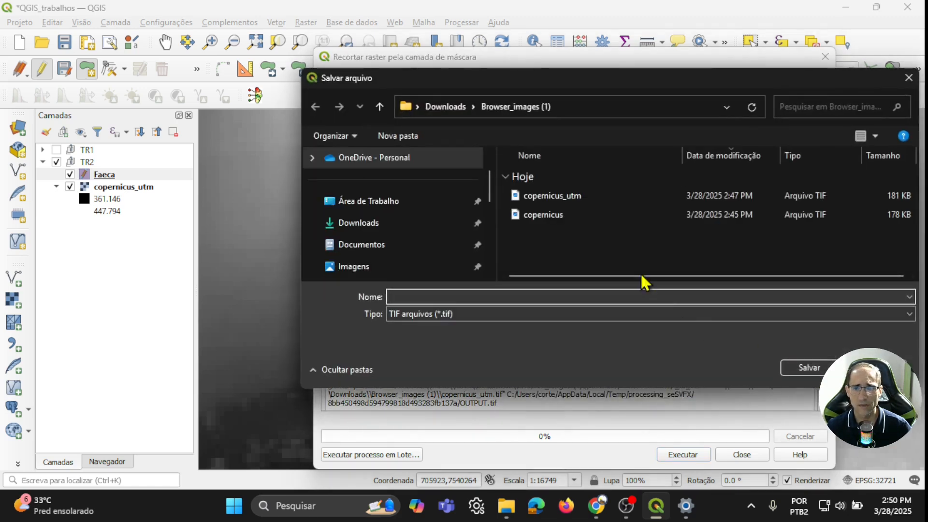
click(551, 196)
click(472, 296)
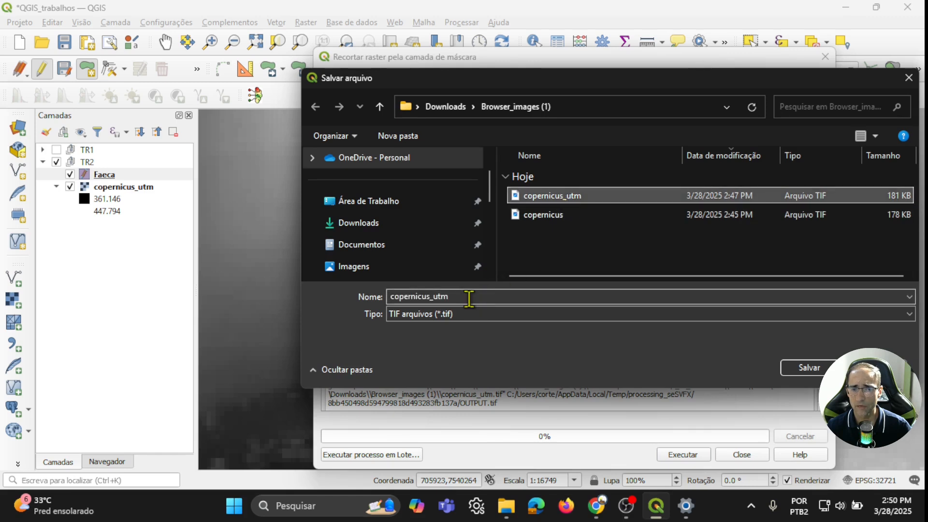
text(_)
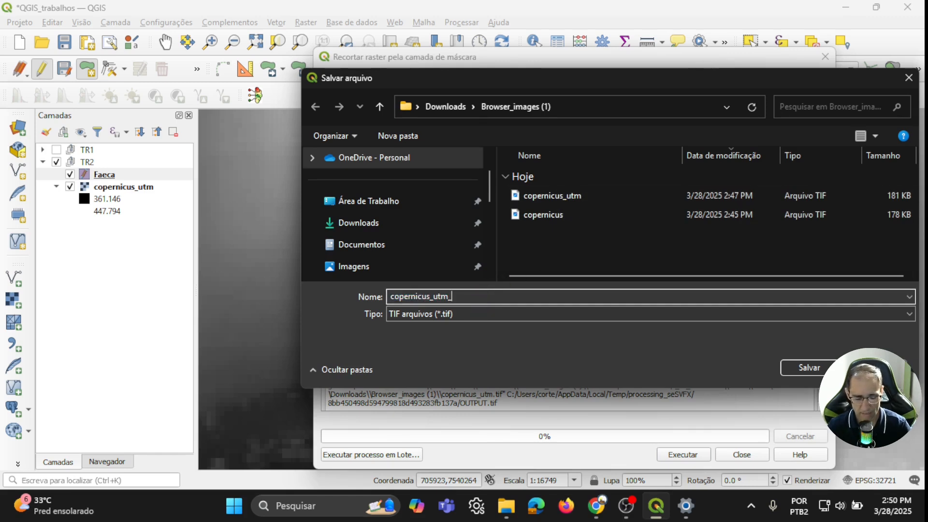
text(rec)
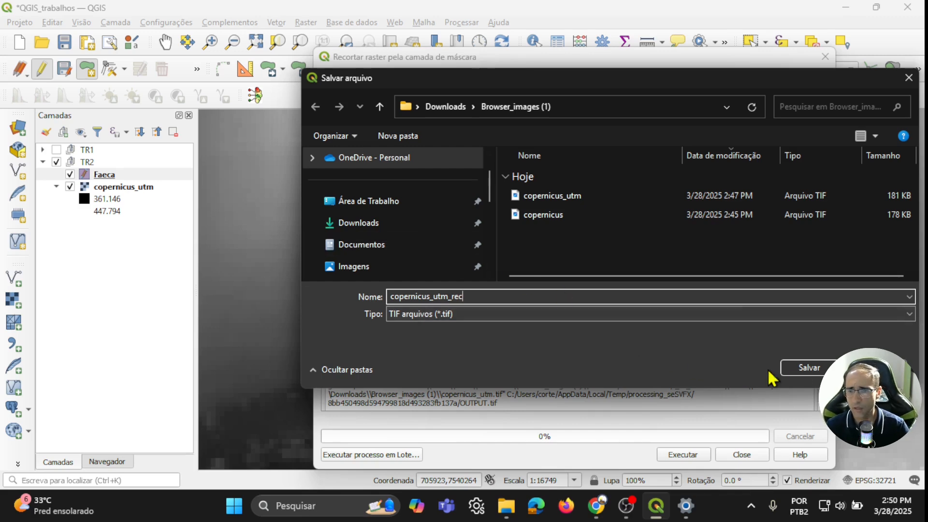
click(811, 372)
click(689, 456)
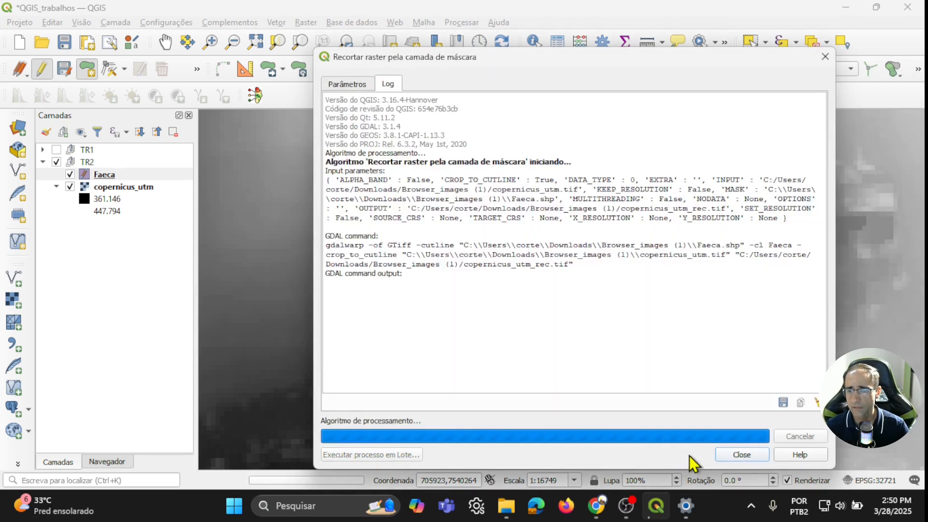
click(734, 454)
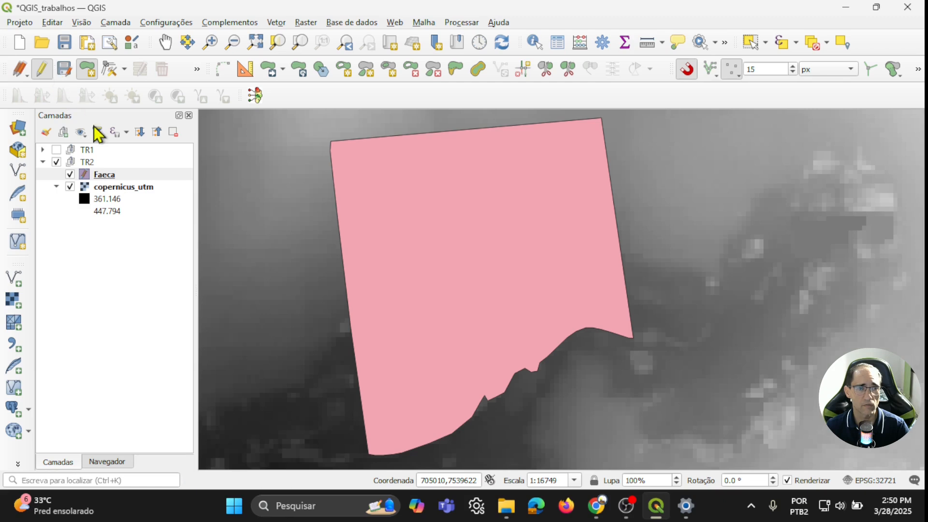
Stop editing the Faeca layer and save its changes.
click(104, 175)
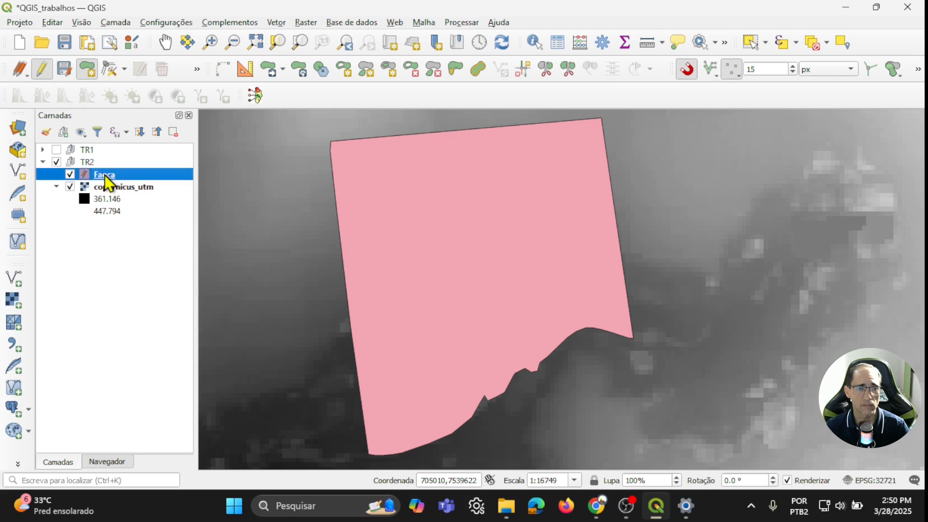
click(42, 69)
click(441, 258)
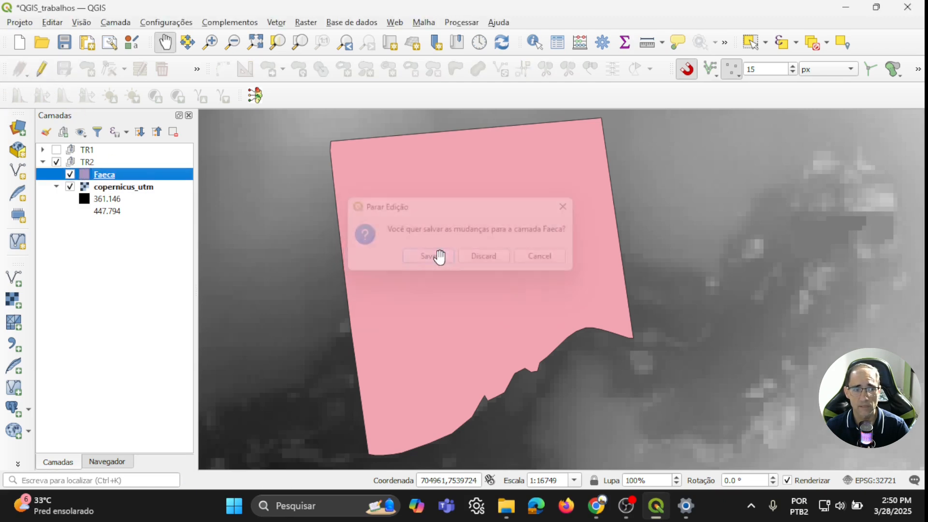
Start the raster clip by mask layer again, using copernicus_utm as input and Faeca as the mask.
click(307, 24)
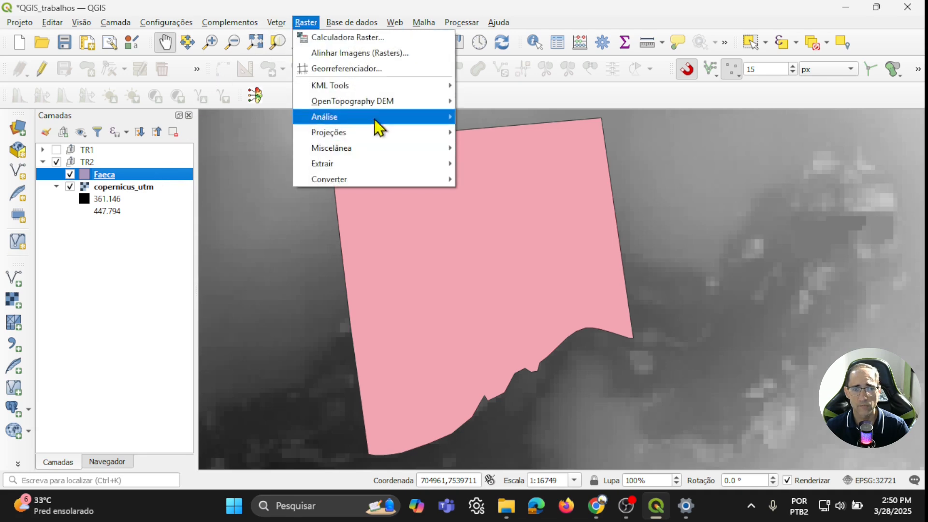
mouse_move(376, 164)
click(559, 181)
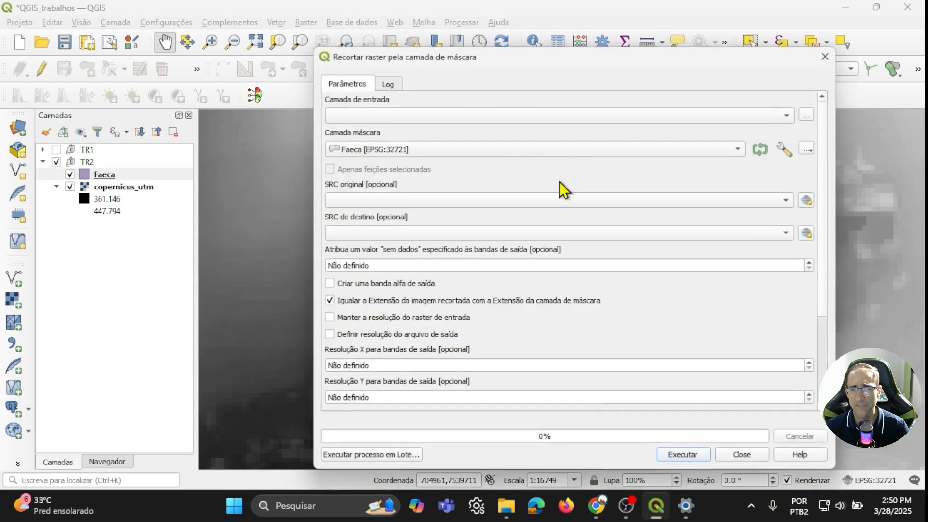
click(476, 117)
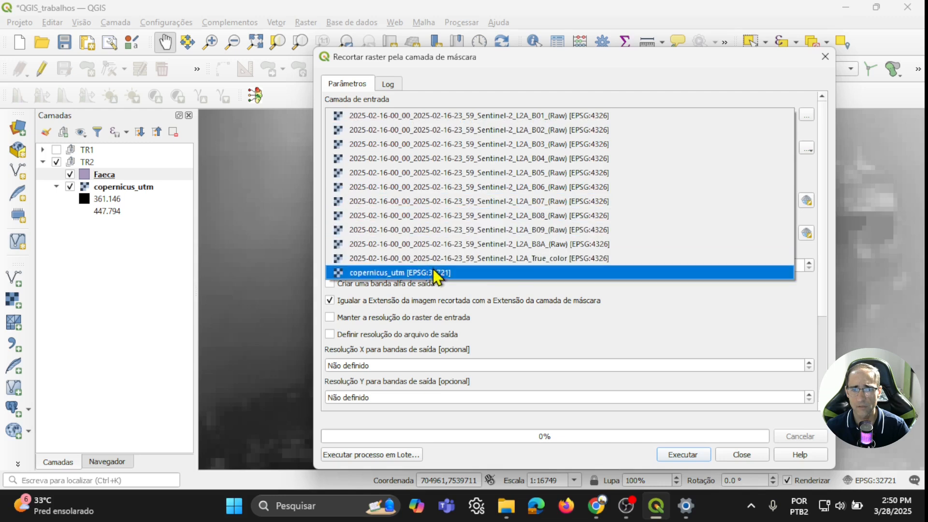
click(435, 272)
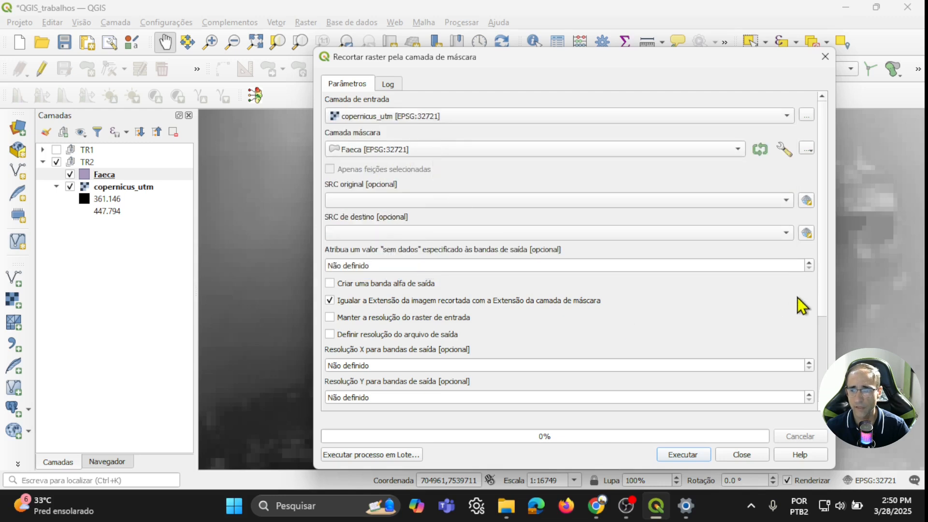
Set the clipped output to copernicus_utm_rec in Browser_images (1), run the clip and close the tool.
scroll(808, 361, down, 4)
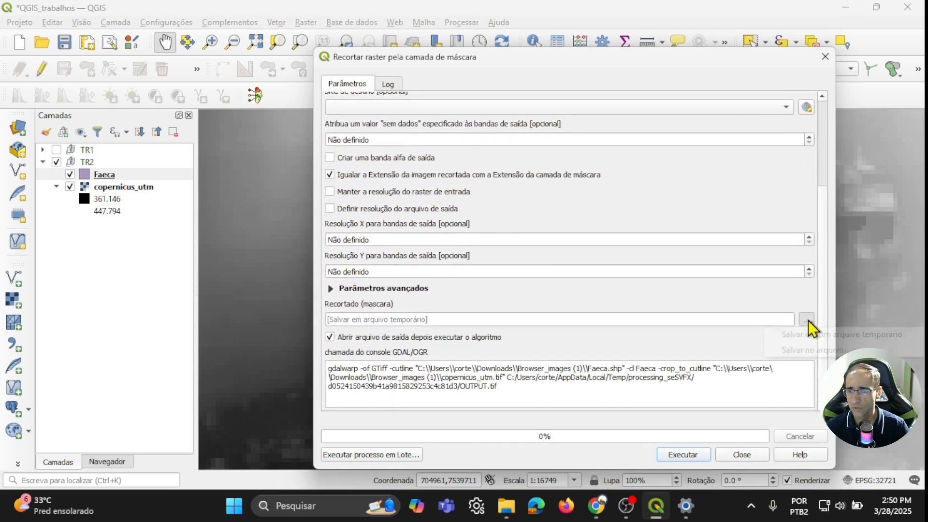
click(807, 320)
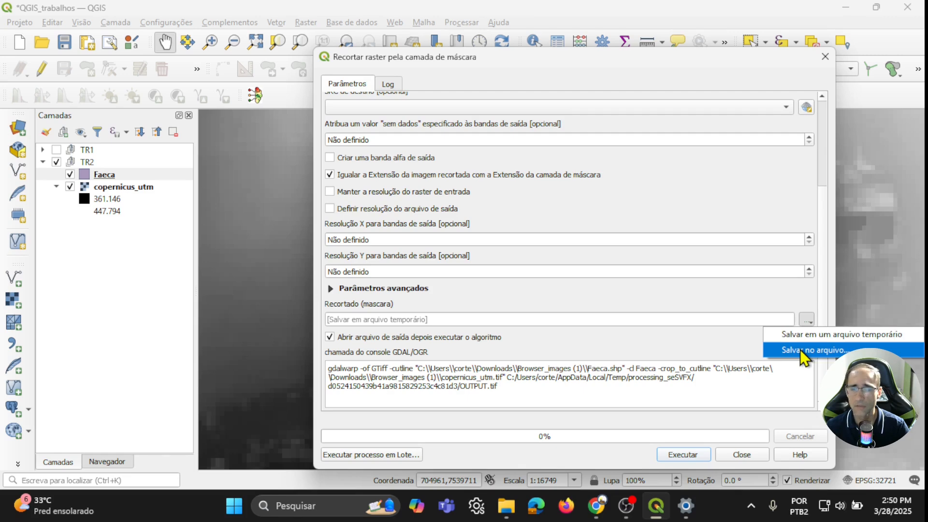
click(799, 350)
click(539, 203)
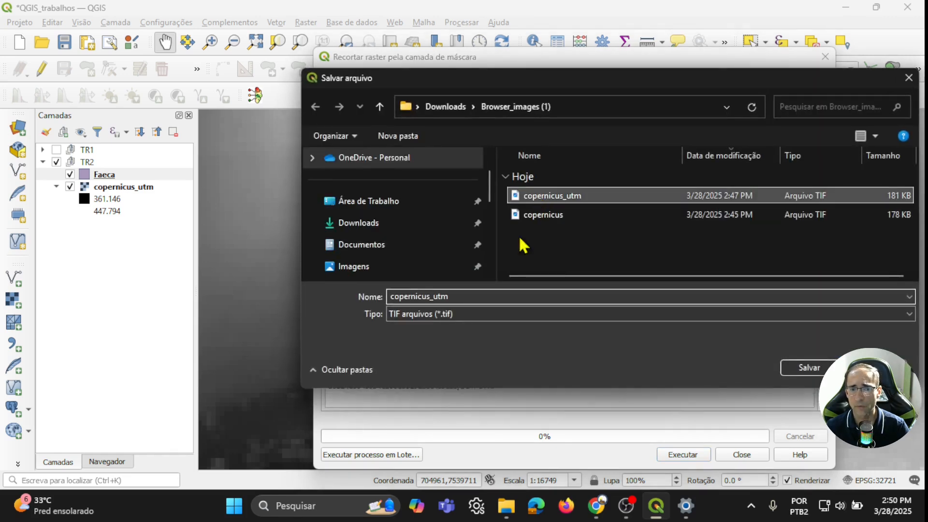
click(479, 298)
click(491, 299)
text(_rec)
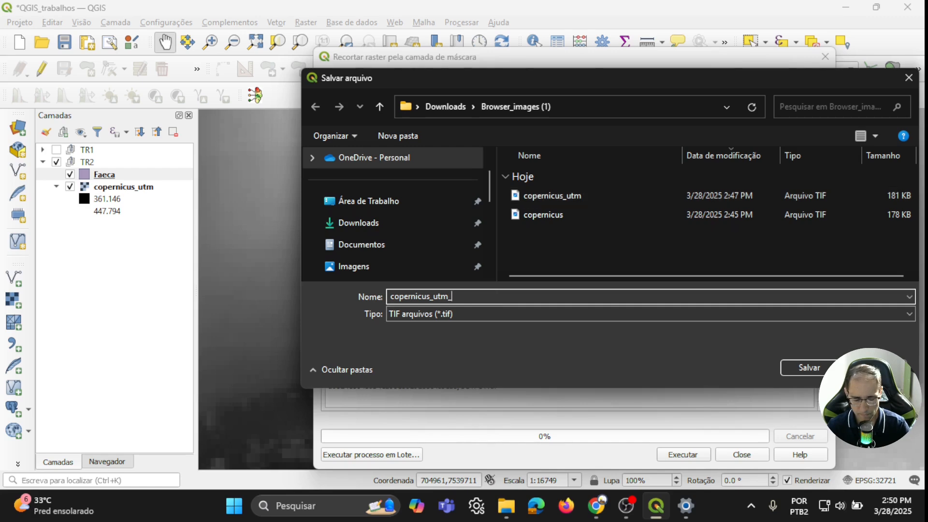
click(807, 368)
click(688, 457)
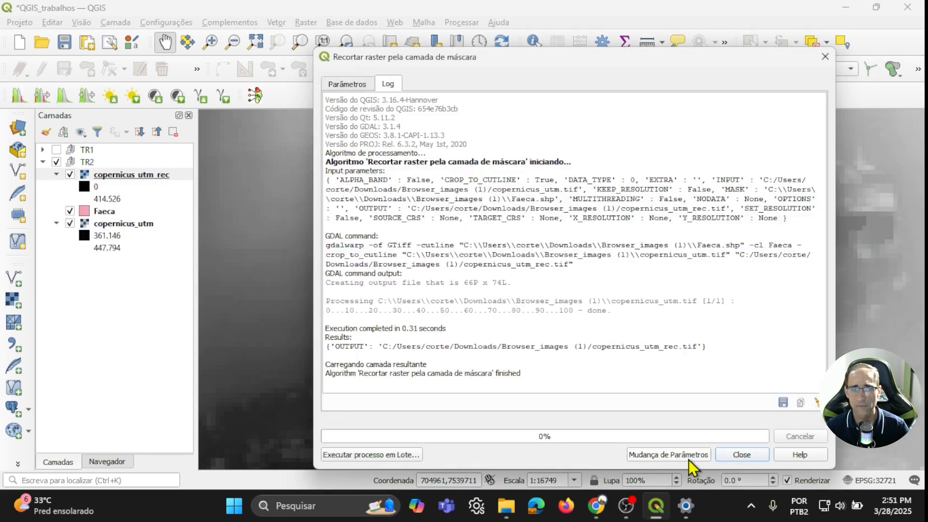
click(732, 457)
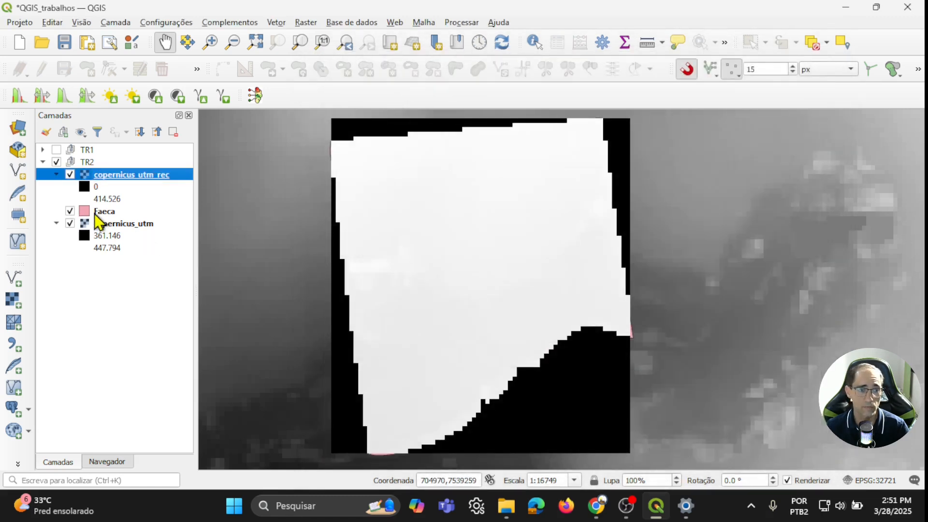
Move the Faeca layer above copernicus_utm_rec and hide the collapsed copernicus_utm layer.
mouse_move(99, 213)
mouse_down()
mouse_move(112, 174)
mouse_move(80, 175)
mouse_up()
click(56, 224)
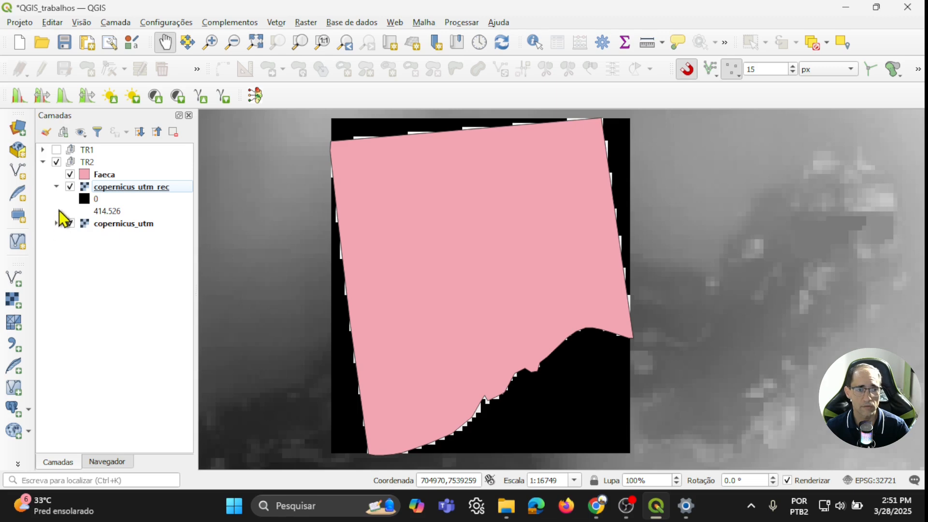
click(70, 224)
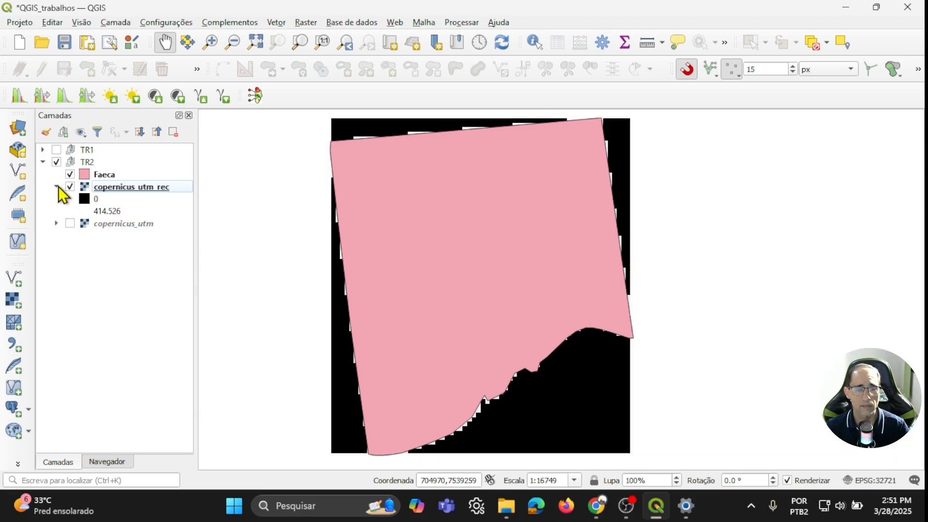
Set 0 as the additional no-data value of copernicus_utm_rec and hide the Faeca layer.
double_click(121, 187)
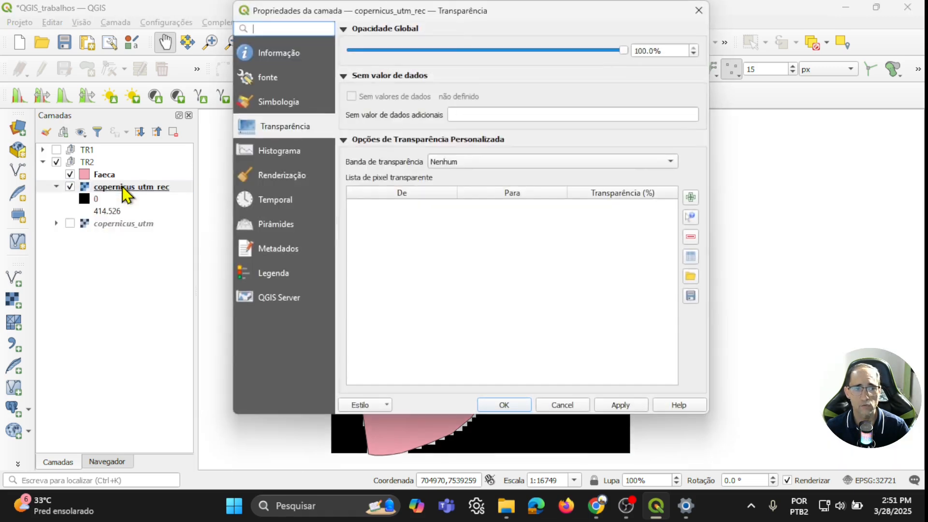
click(491, 116)
text(0)
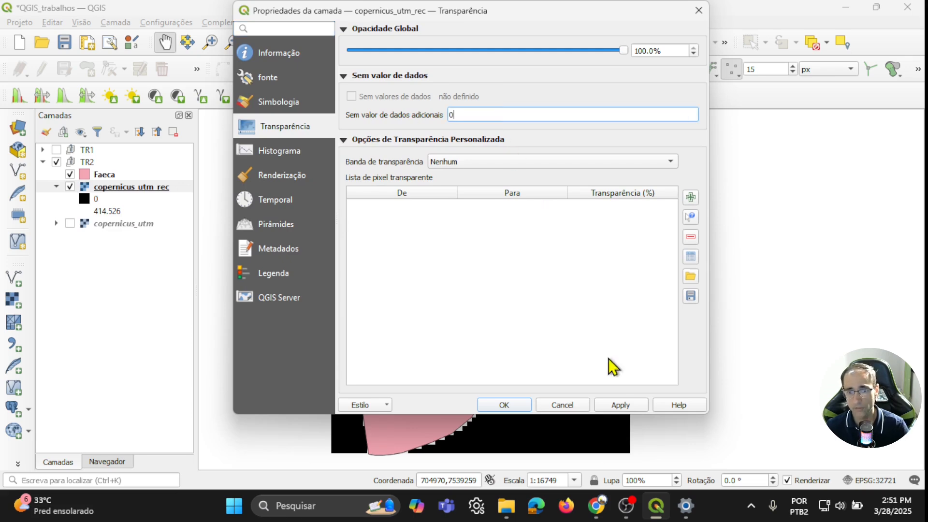
click(613, 407)
click(485, 405)
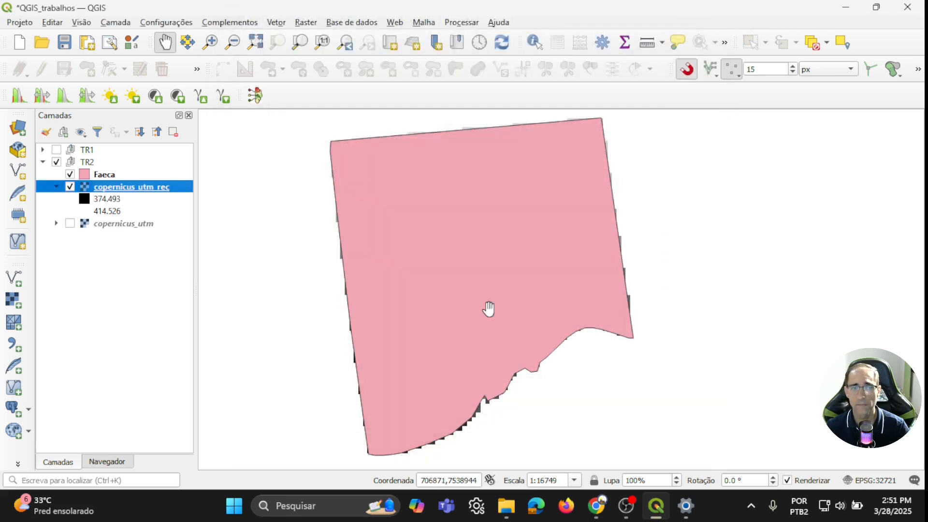
click(70, 174)
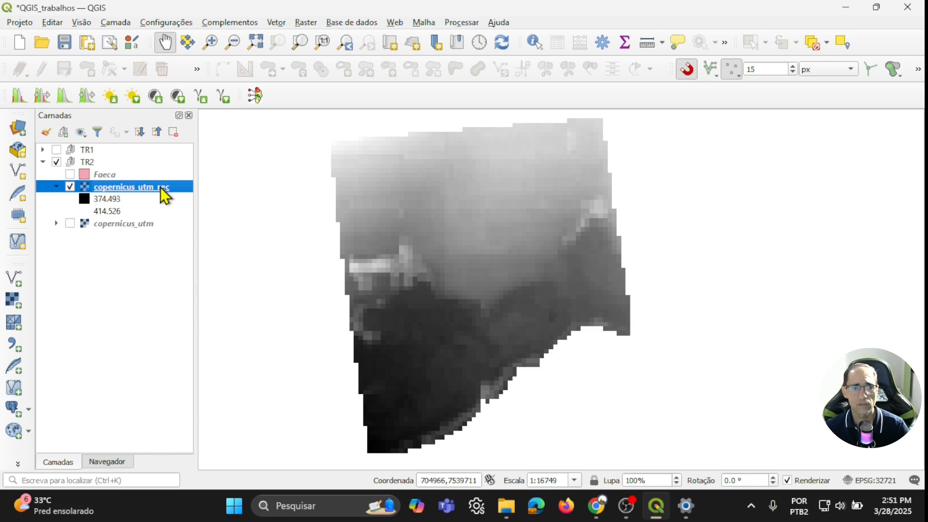
Set the render type of copernicus_utm_rec to single-band pseudocolor (Banda simples falsa-cor) in its symbology properties.
double_click(136, 189)
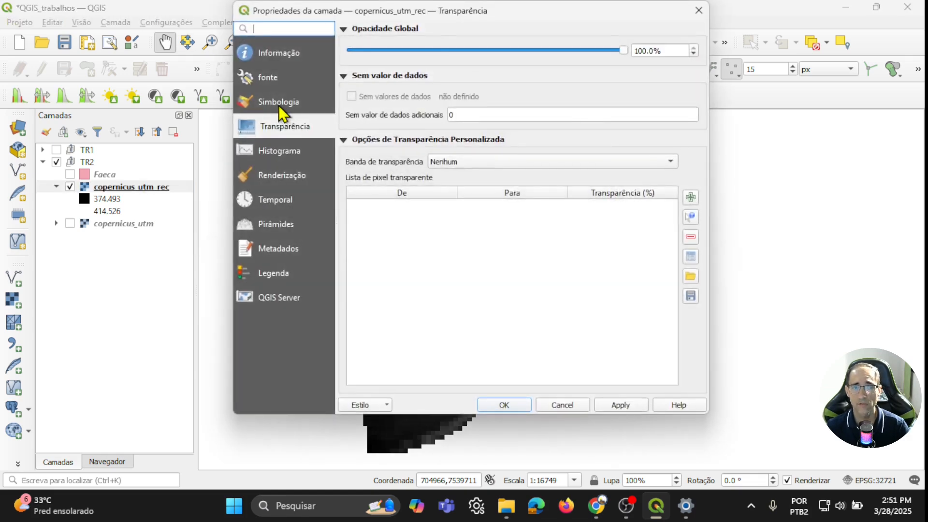
click(278, 102)
drag(483, 10, 459, 33)
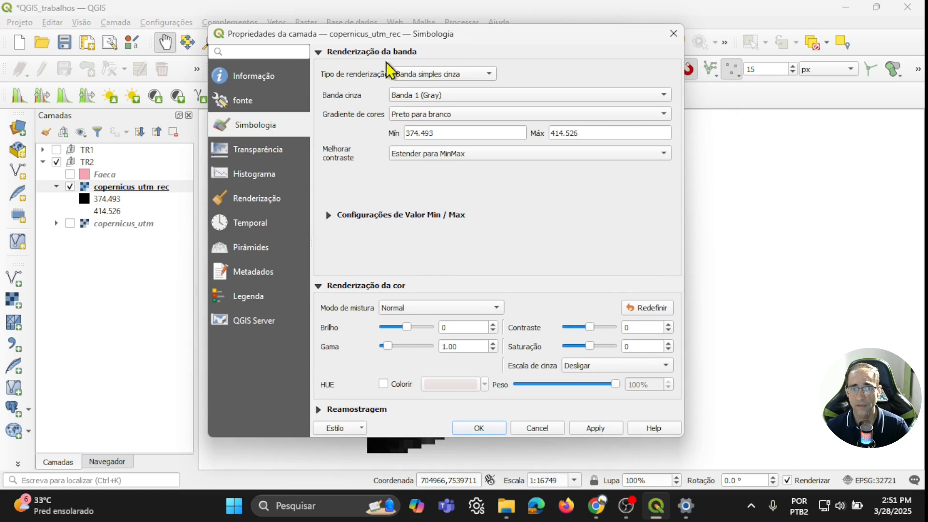
click(448, 78)
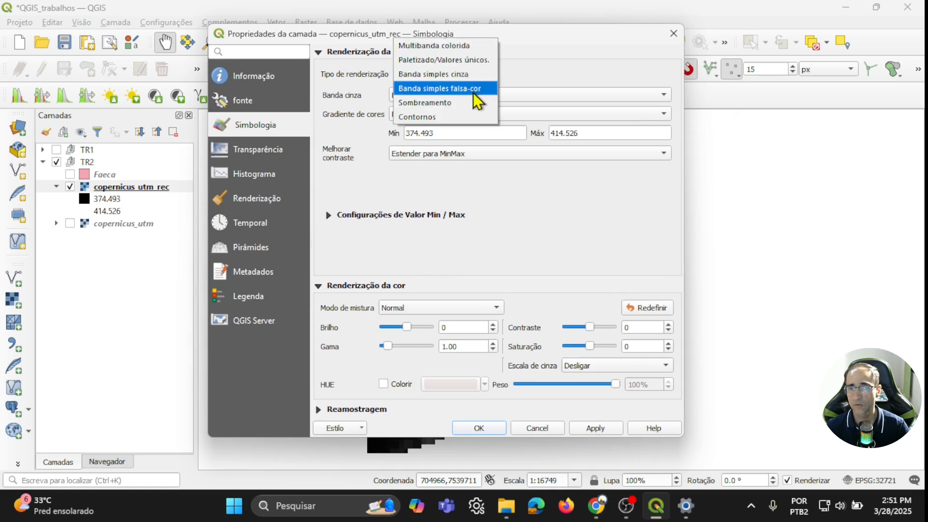
click(474, 92)
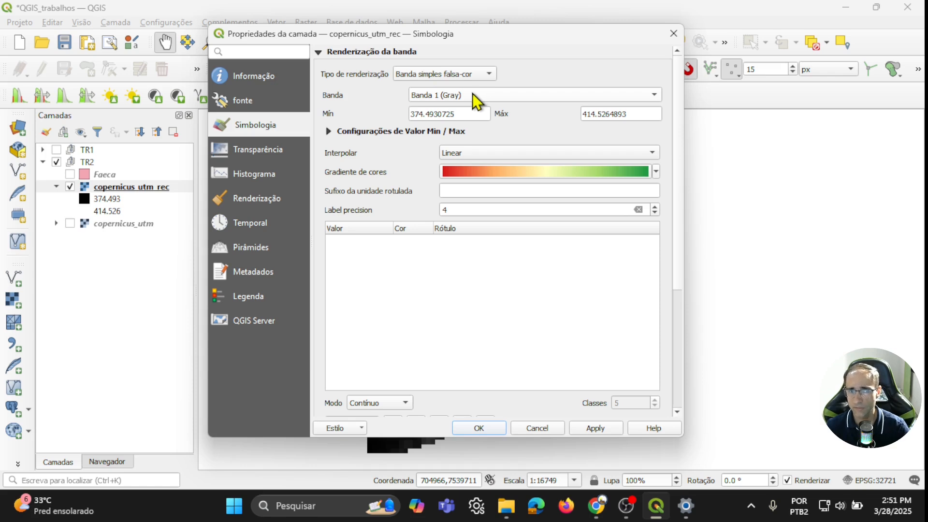
Set the accuracy of the min/max value settings to Real (mais lento) and apply it to copernicus_utm_rec.
click(328, 131)
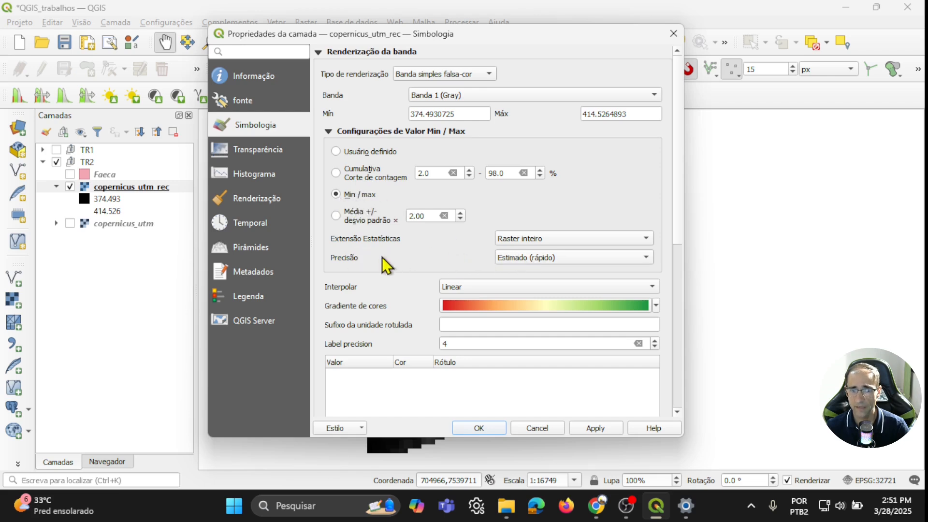
click(541, 258)
click(554, 274)
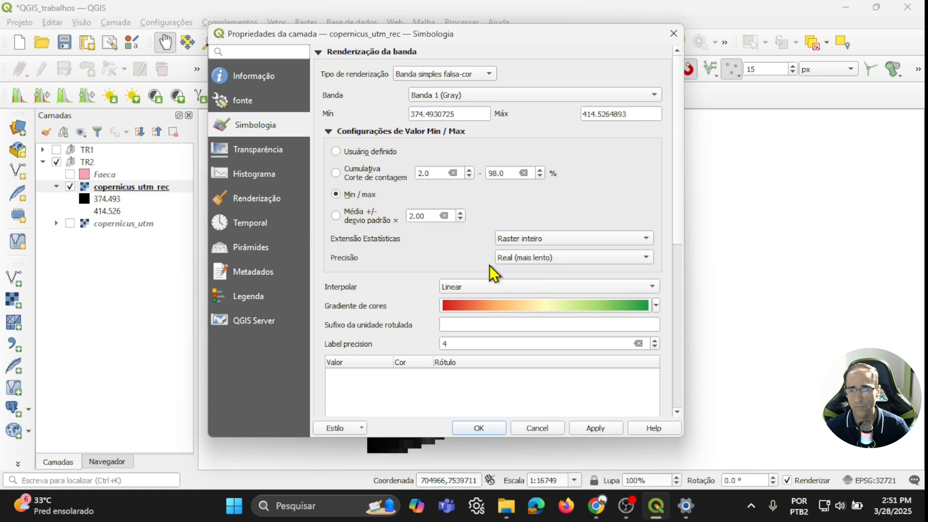
click(329, 131)
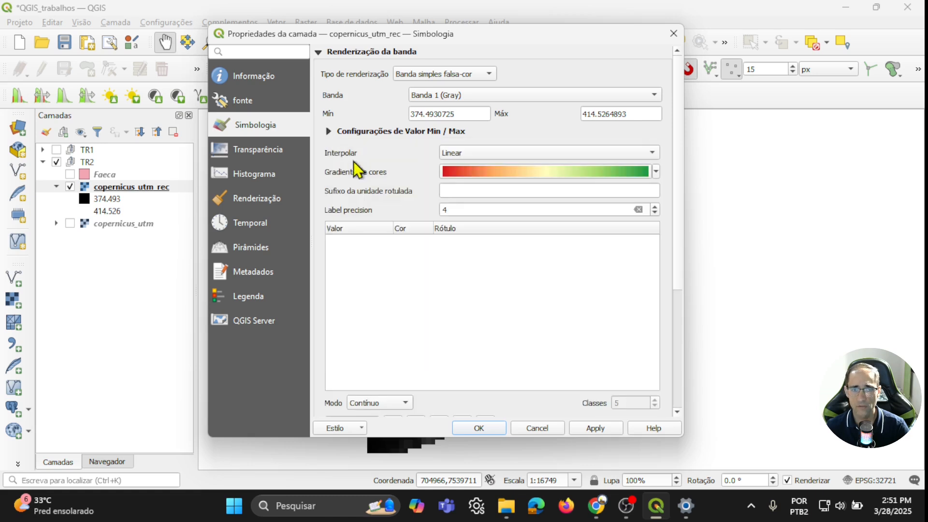
click(590, 430)
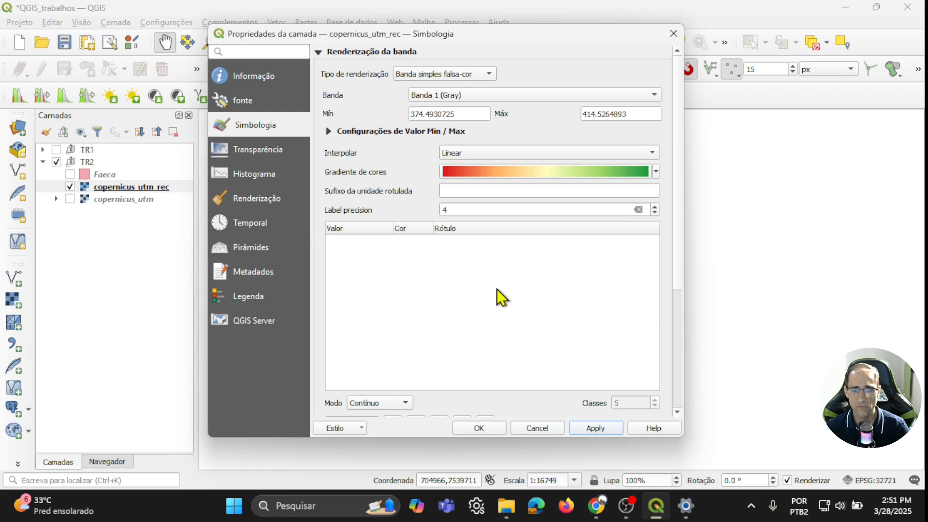
Classify the raster in Quartil mode with a label precision of 2, then apply the style and close the properties.
click(399, 408)
click(372, 432)
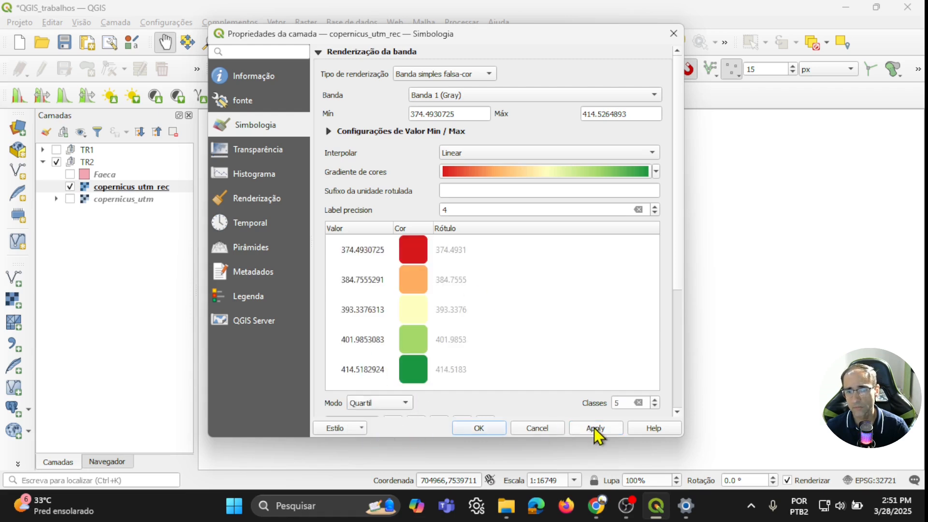
click(654, 213)
click(655, 213)
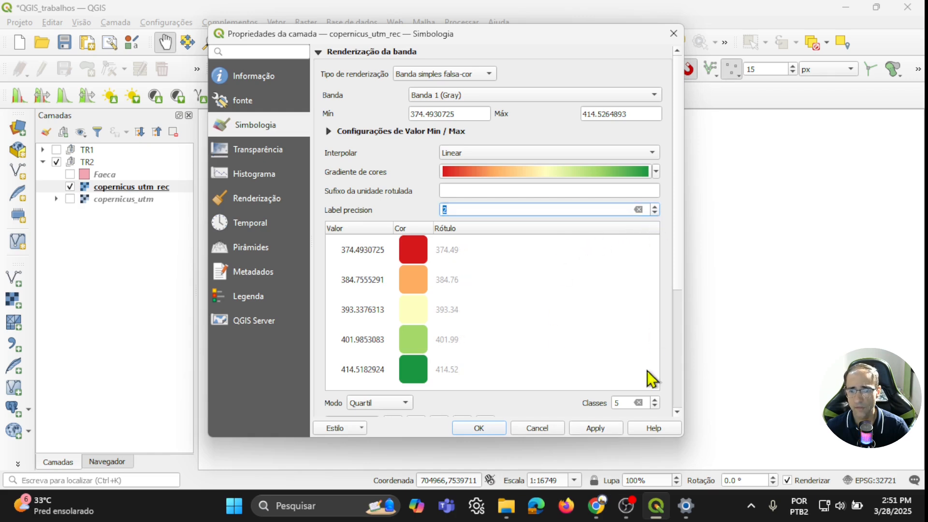
click(599, 434)
click(482, 429)
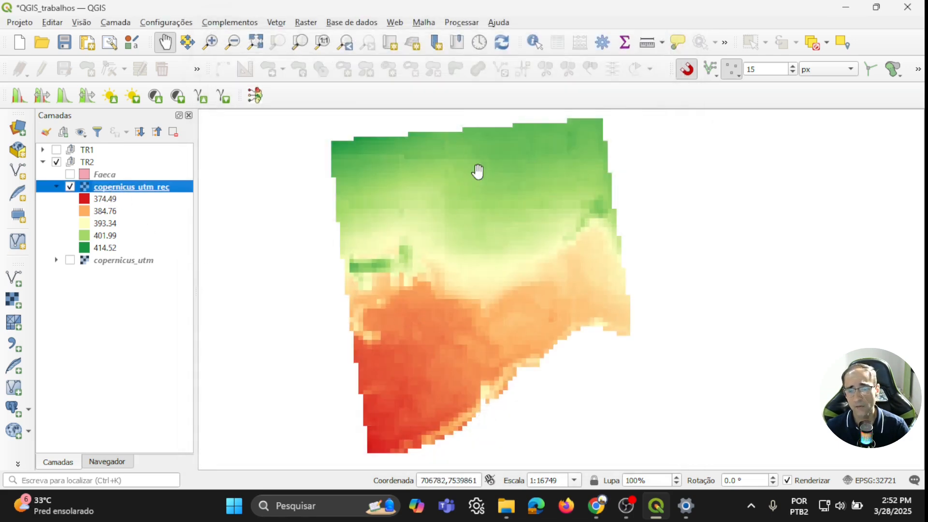
Start a new colour ramp for copernicus_utm_rec from the cpt-city catalogue and show its Topography palettes.
double_click(129, 187)
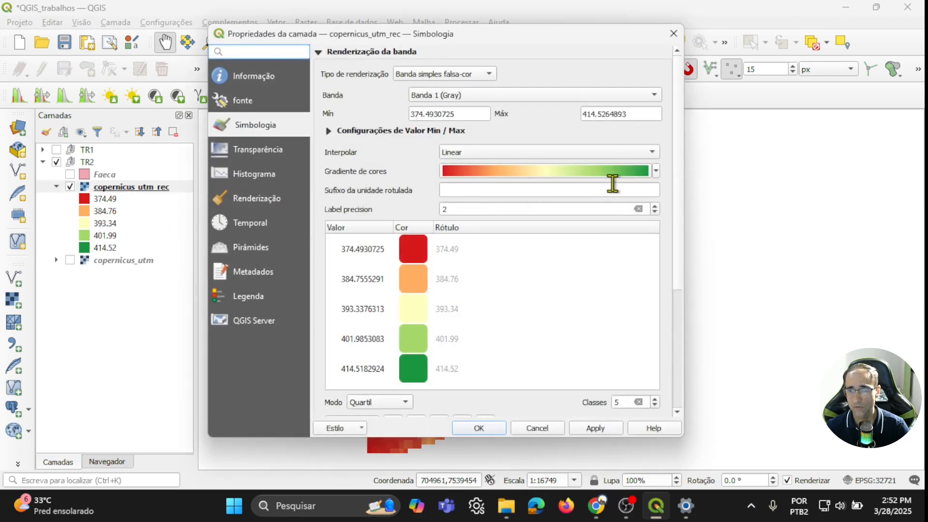
click(656, 171)
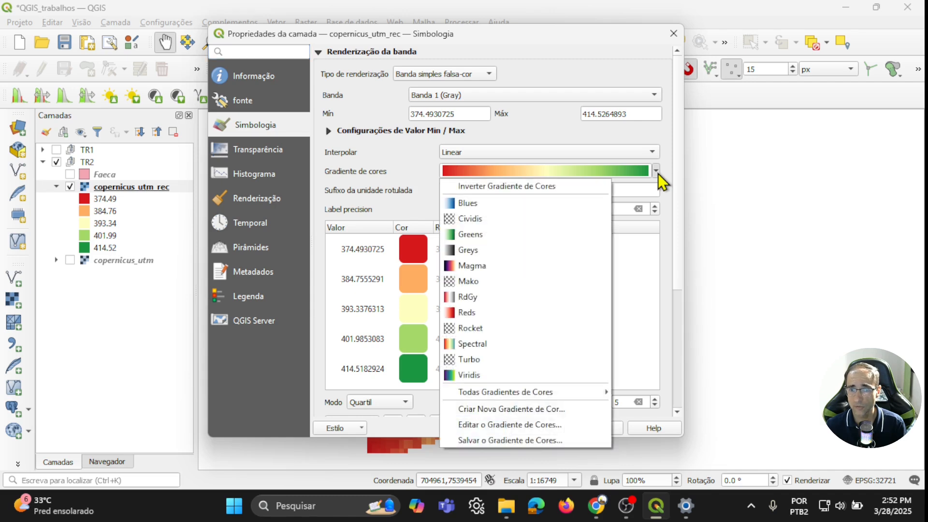
click(507, 410)
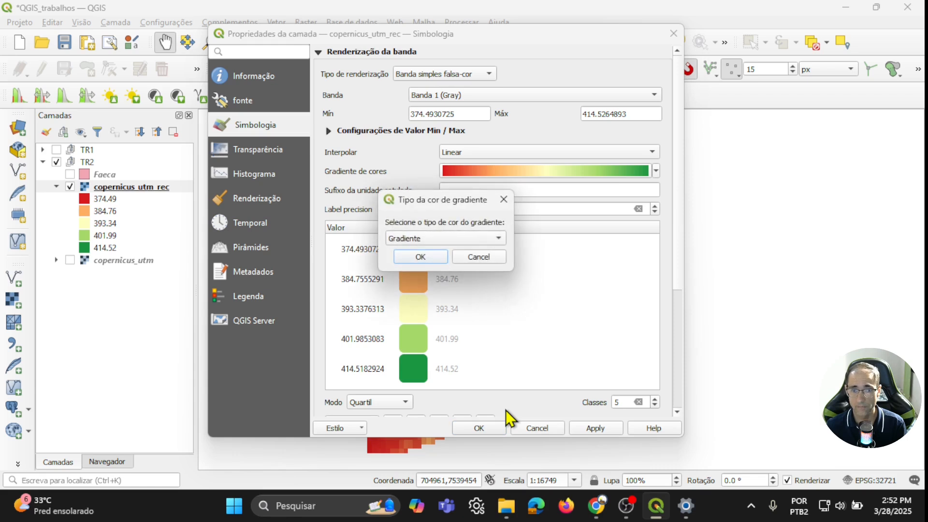
click(459, 239)
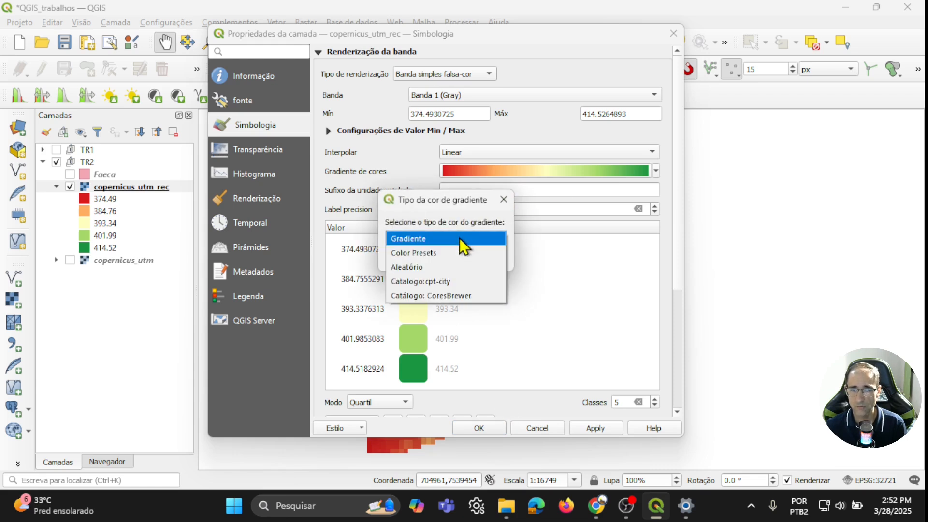
click(435, 282)
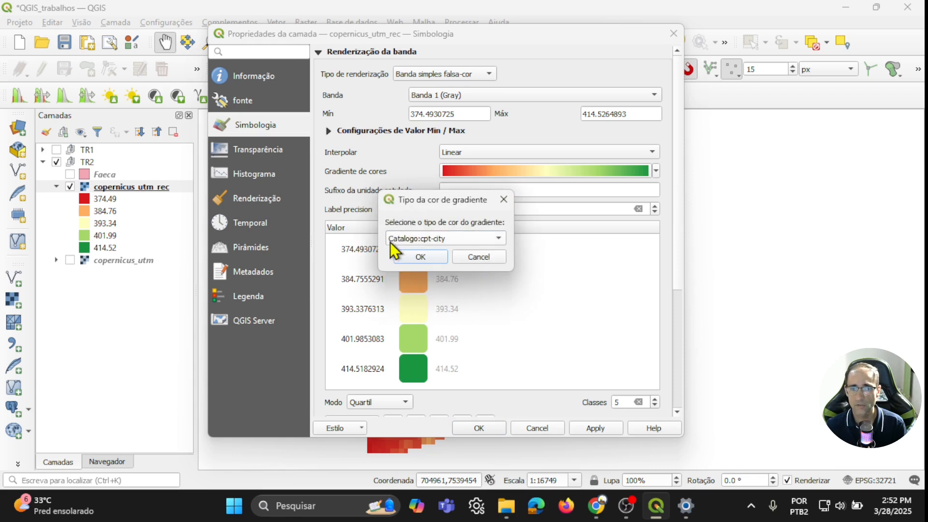
click(430, 259)
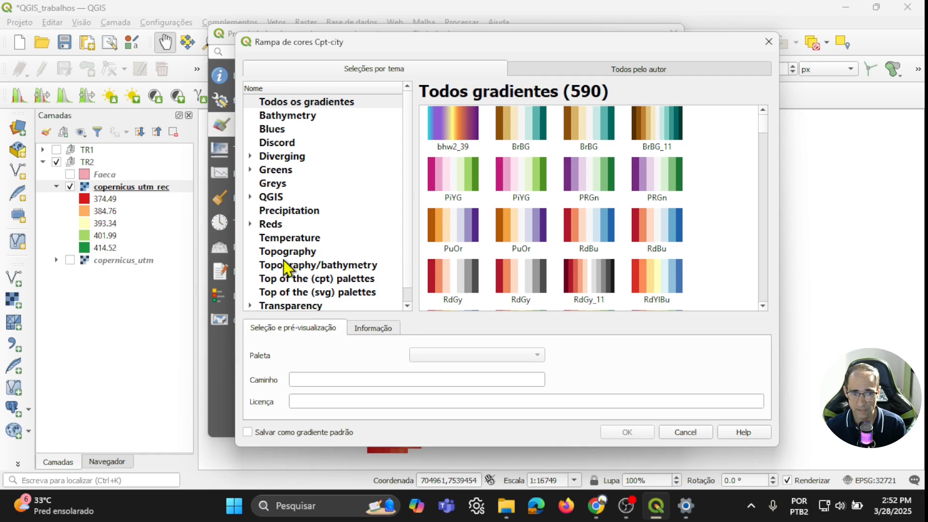
click(279, 256)
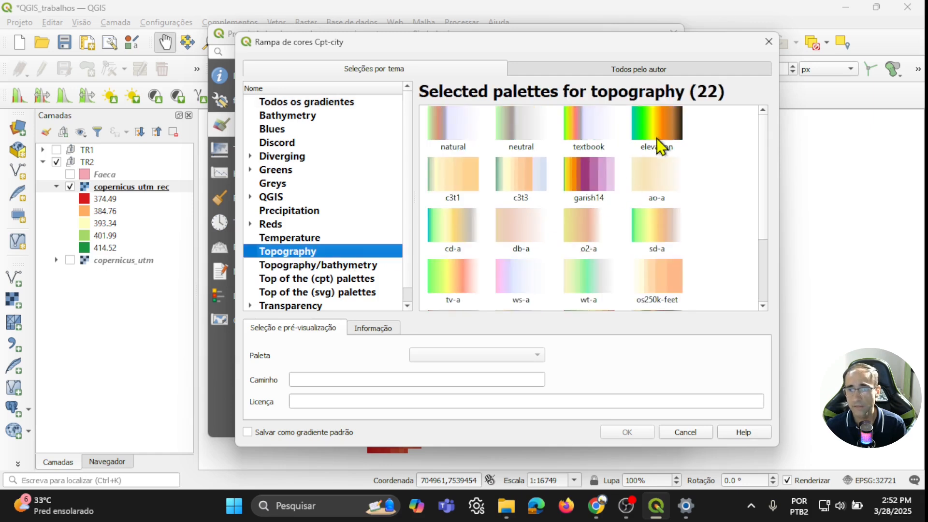
Preview the elevation, wiki-knutux, wiki-schwarzwald and nrwc palettes and look through the rest of the Topography theme.
click(656, 135)
drag(764, 224, 766, 304)
click(591, 228)
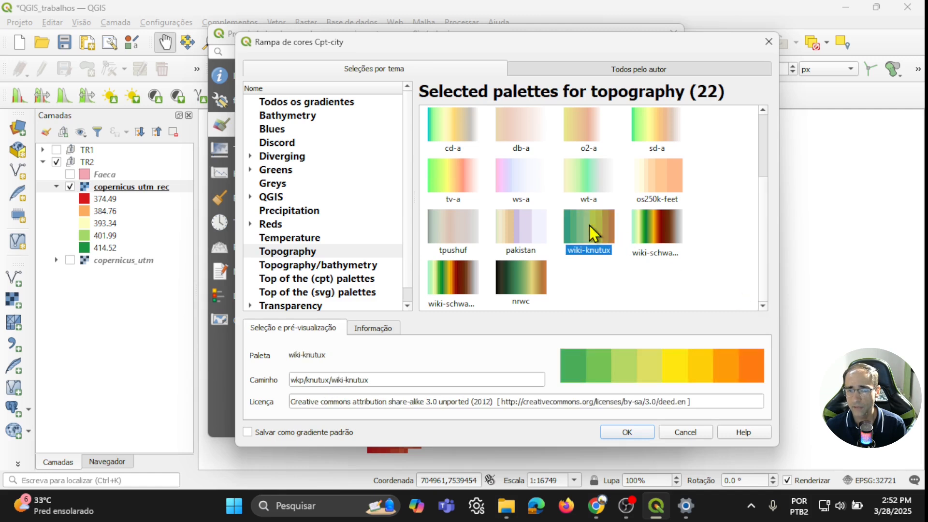
click(666, 228)
click(529, 284)
click(442, 280)
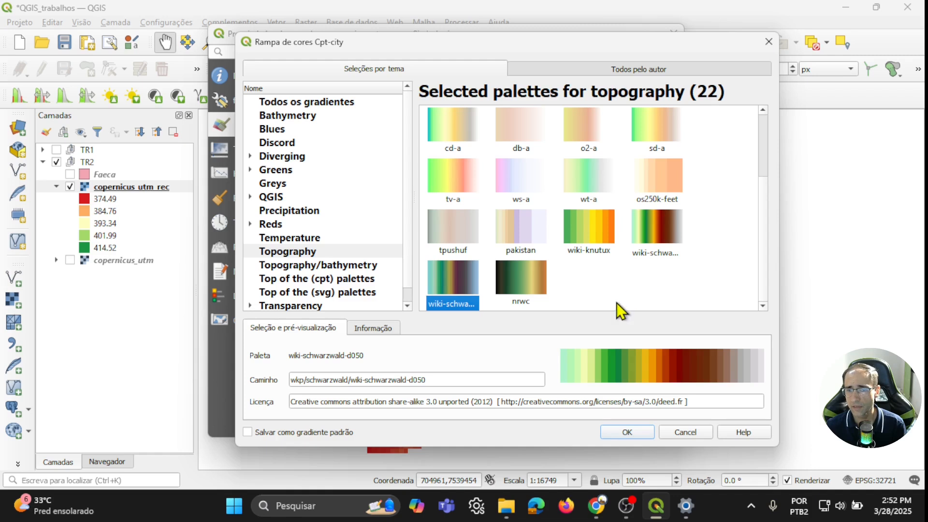
scroll(695, 271, up, 2)
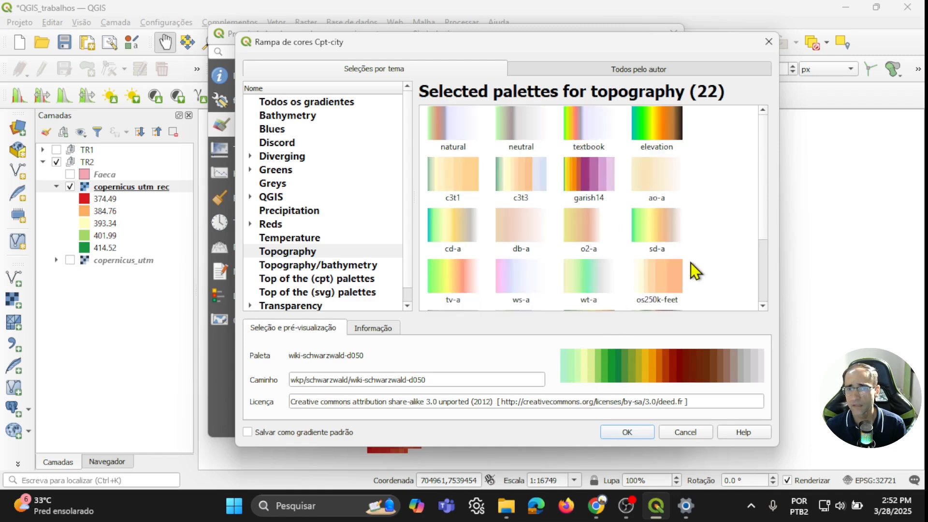
scroll(694, 271, down, 2)
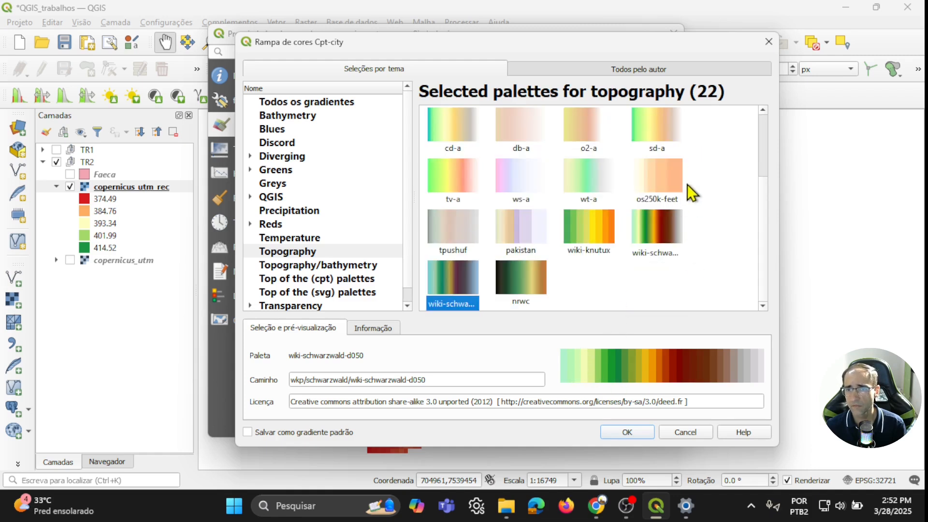
Choose the sd-a topography palette as the colour ramp, apply it to copernicus_utm_rec and close the properties.
click(653, 129)
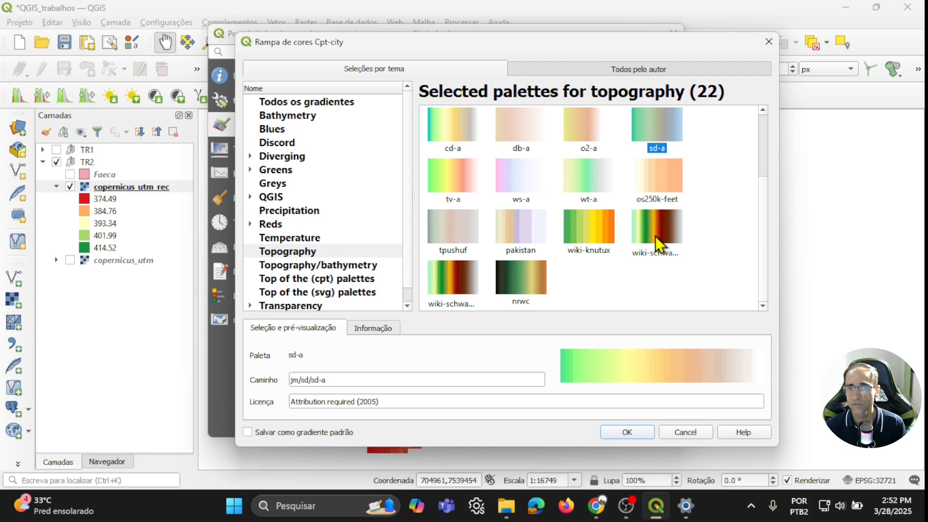
scroll(688, 257, up, 2)
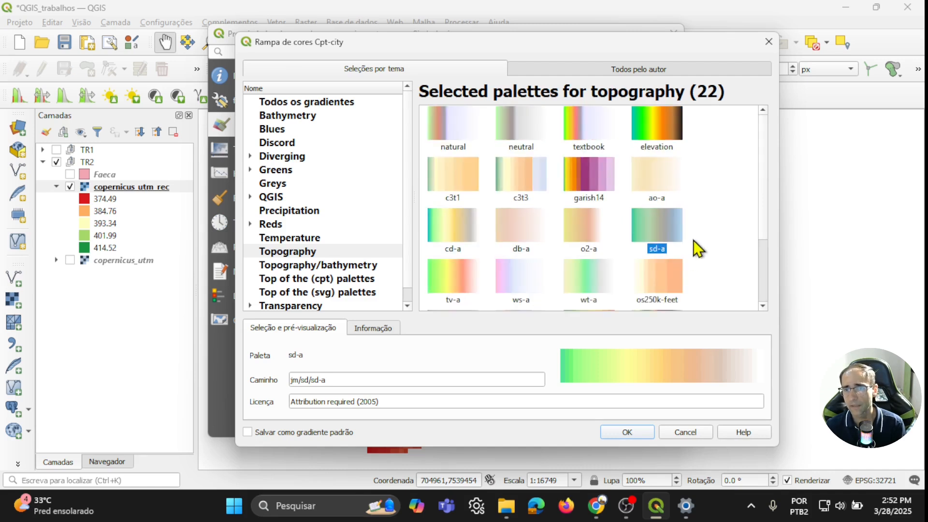
scroll(694, 241, down, 2)
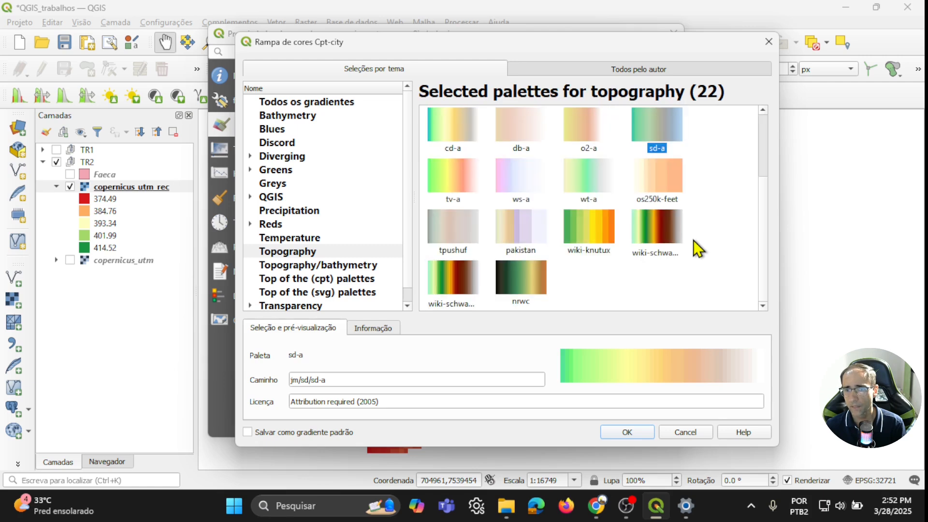
click(644, 433)
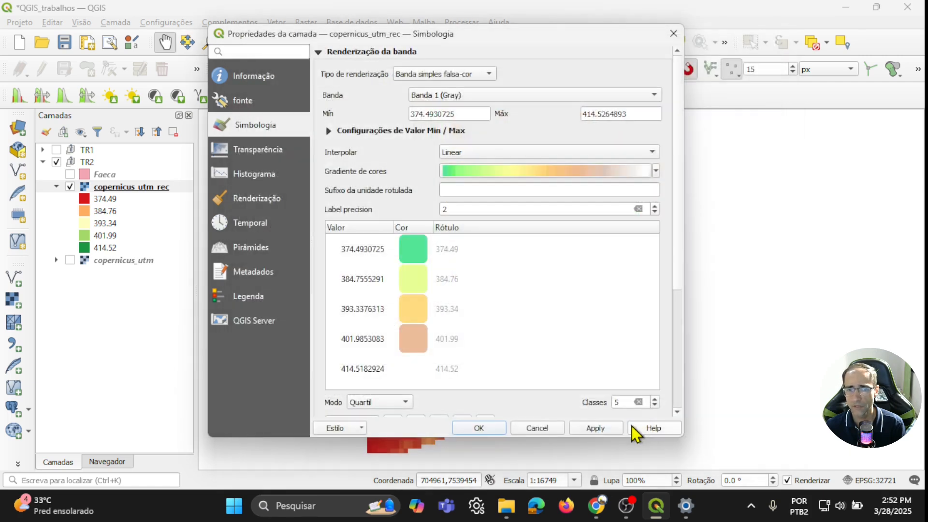
click(587, 429)
click(477, 428)
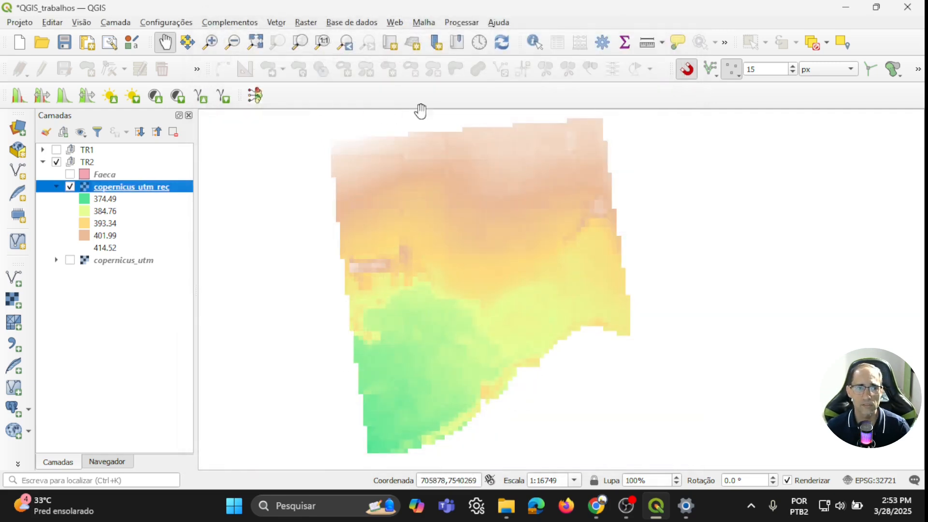
Show and hide the Faeca layer twice to compare its polygon with the coloured clipped raster.
click(70, 174)
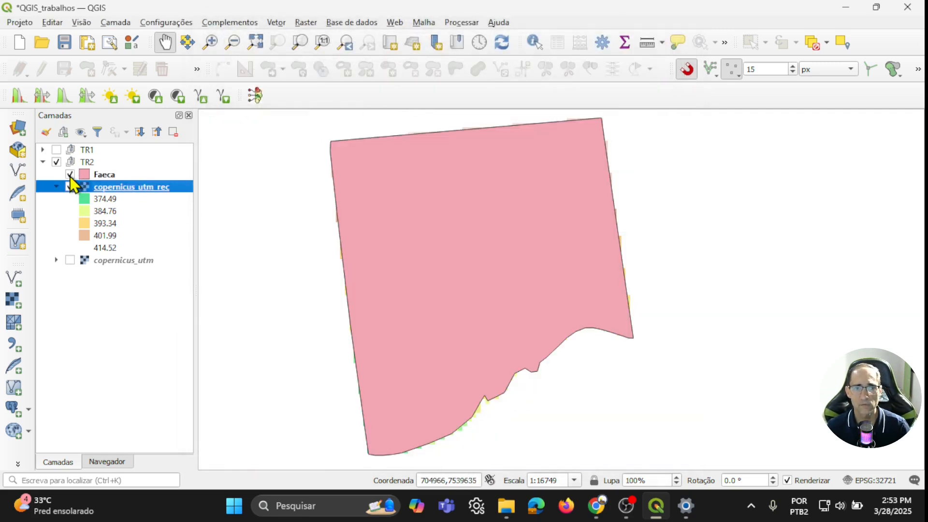
click(70, 174)
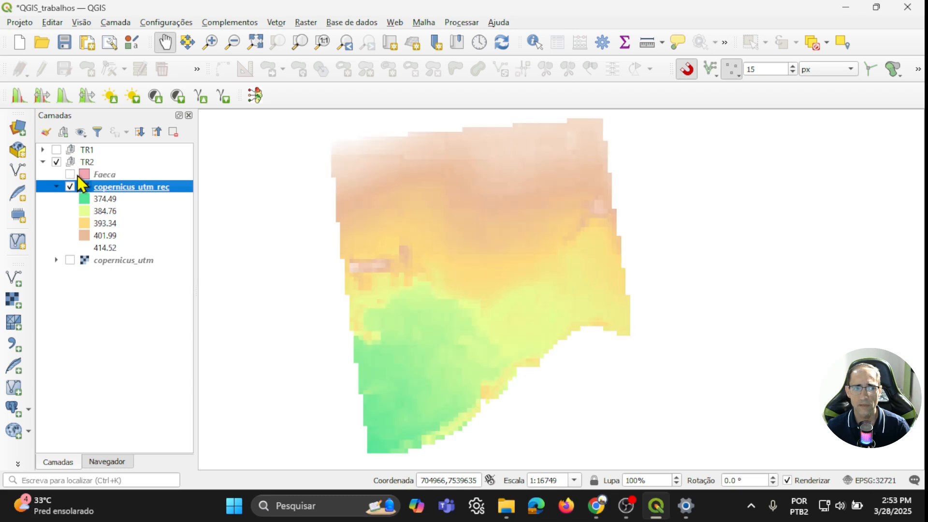
click(70, 175)
click(70, 174)
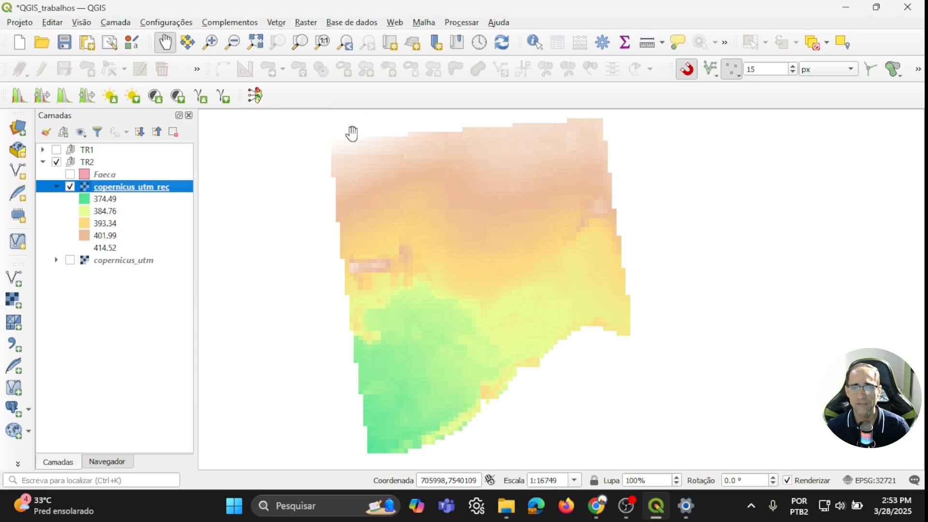
Start a new colour ramp for the copernicus_utm_rec layer from the cpt-city catalogue.
double_click(129, 188)
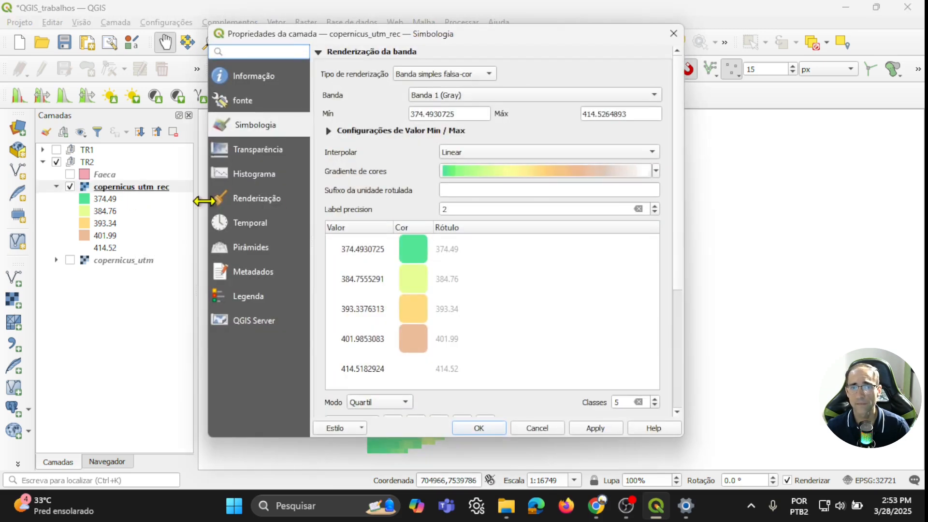
click(659, 172)
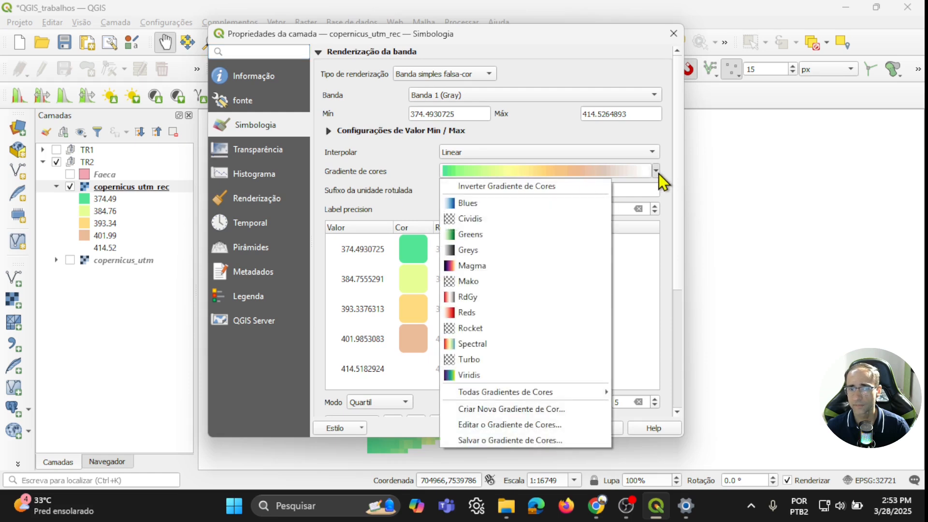
click(541, 408)
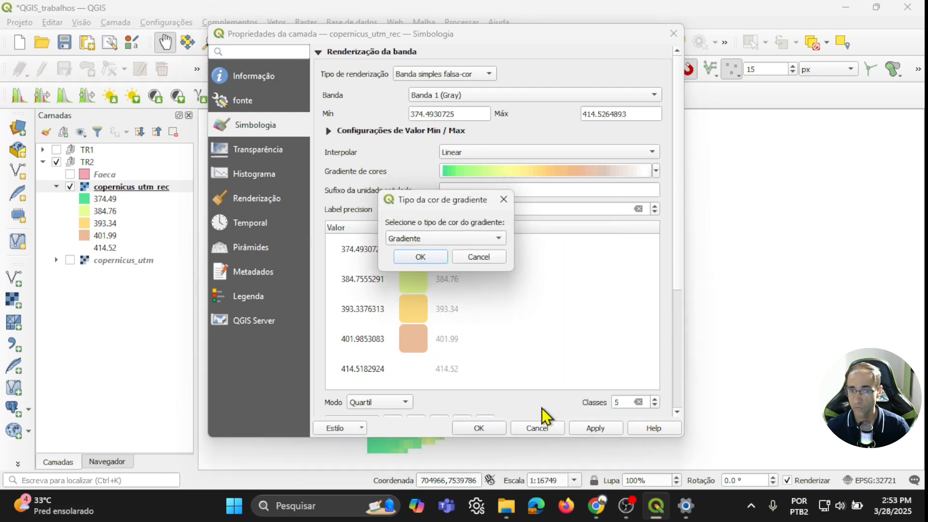
click(472, 241)
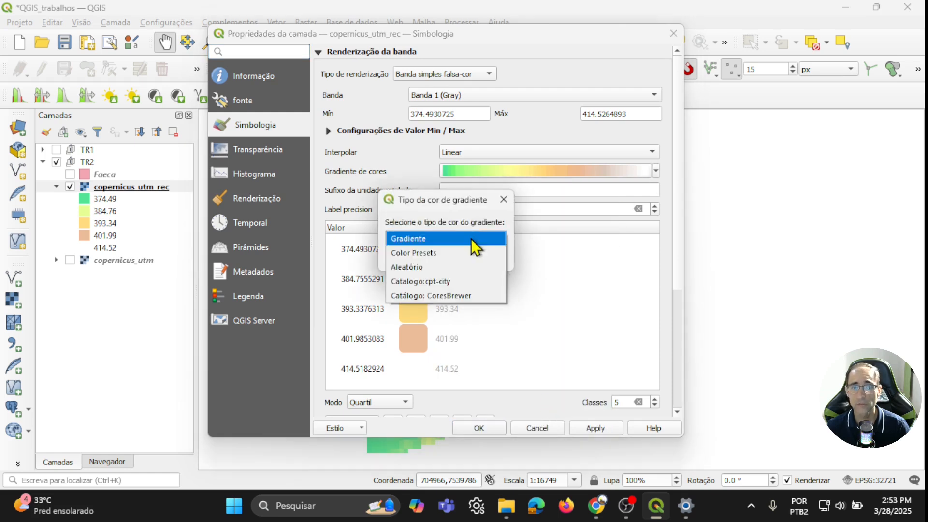
click(433, 280)
click(433, 261)
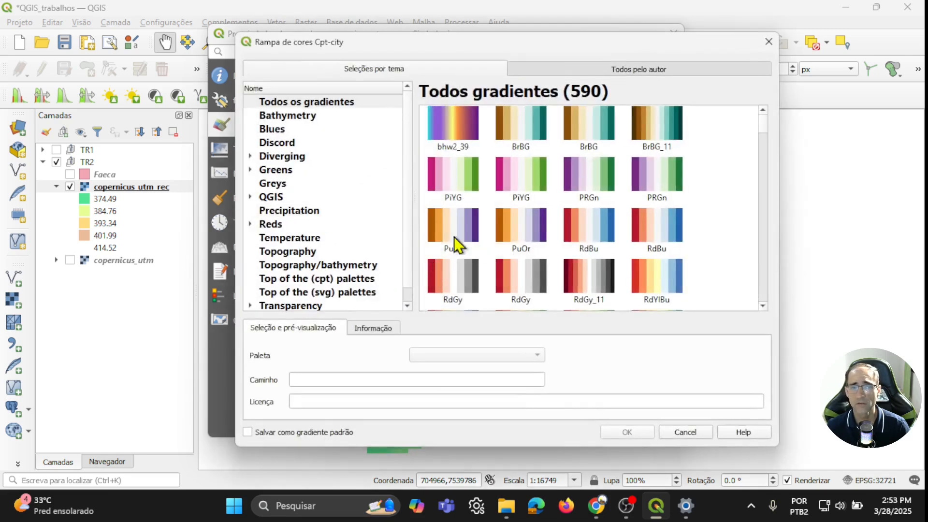
Choose the wiki-knutux palette from the Topography theme as the ramp, apply it to copernicus_utm_rec and close the properties.
click(290, 252)
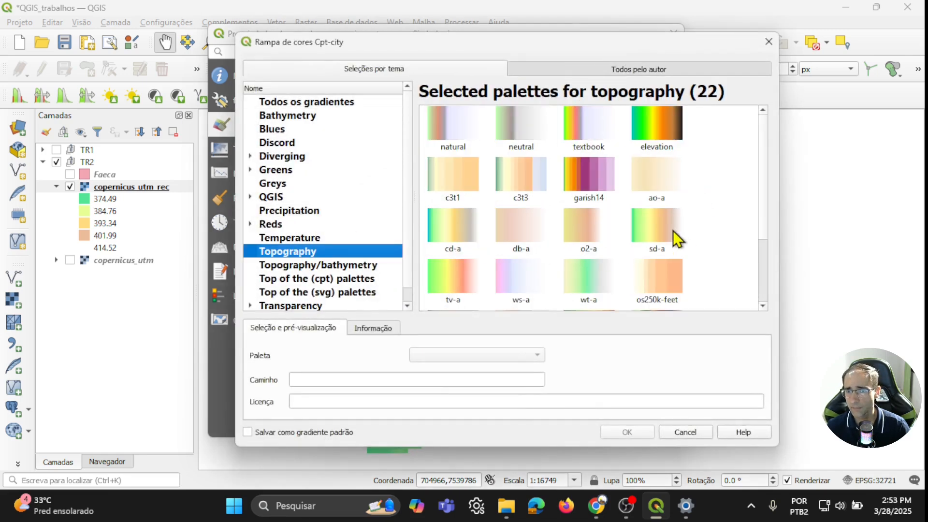
scroll(704, 247, down, 2)
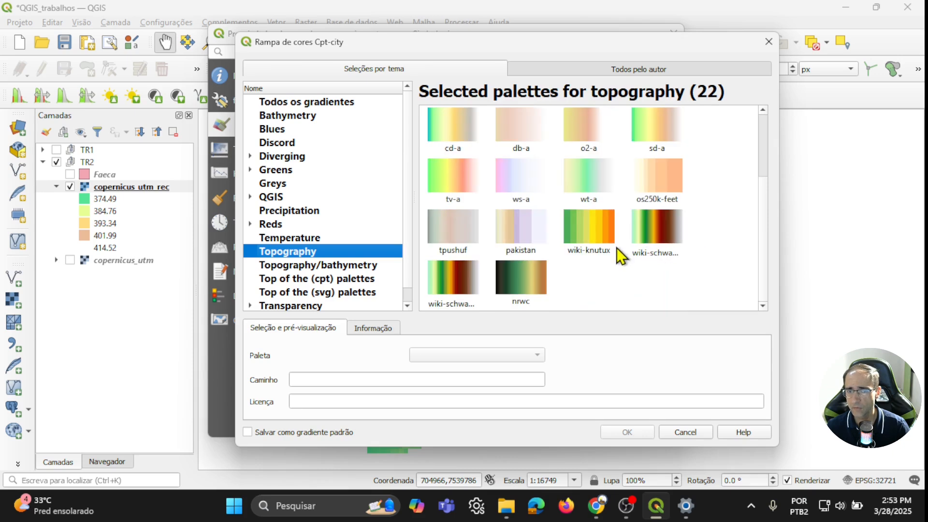
click(588, 232)
click(628, 428)
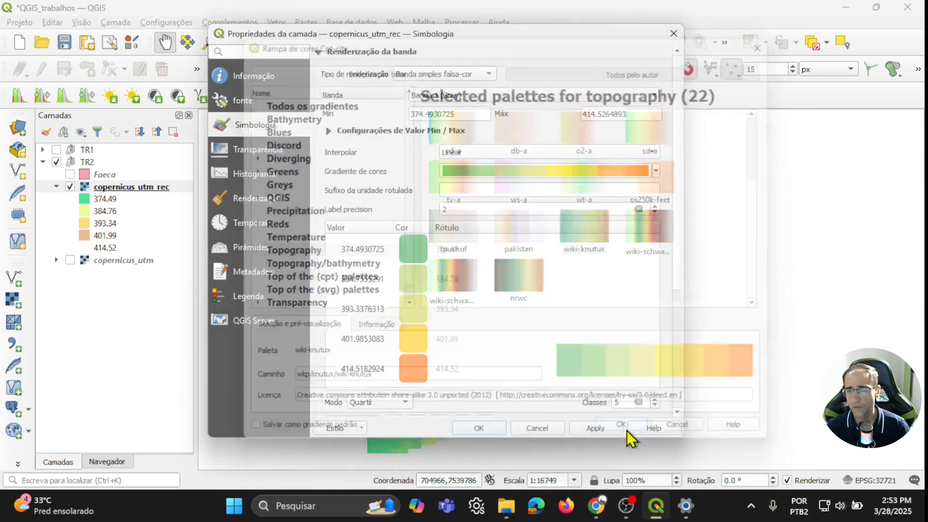
click(604, 429)
click(480, 428)
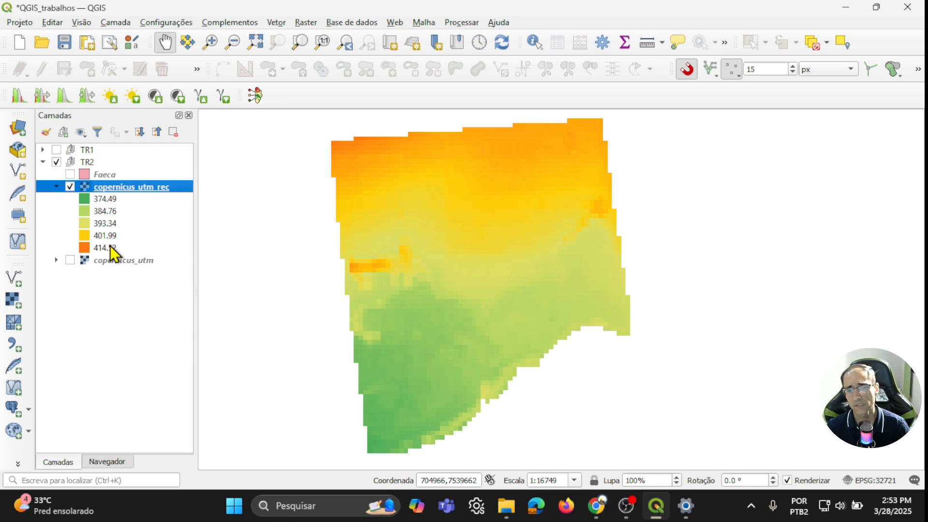
Set the label unit suffix of copernicus_utm_rec to m preceded by a space, apply it and close the properties.
double_click(117, 190)
click(466, 189)
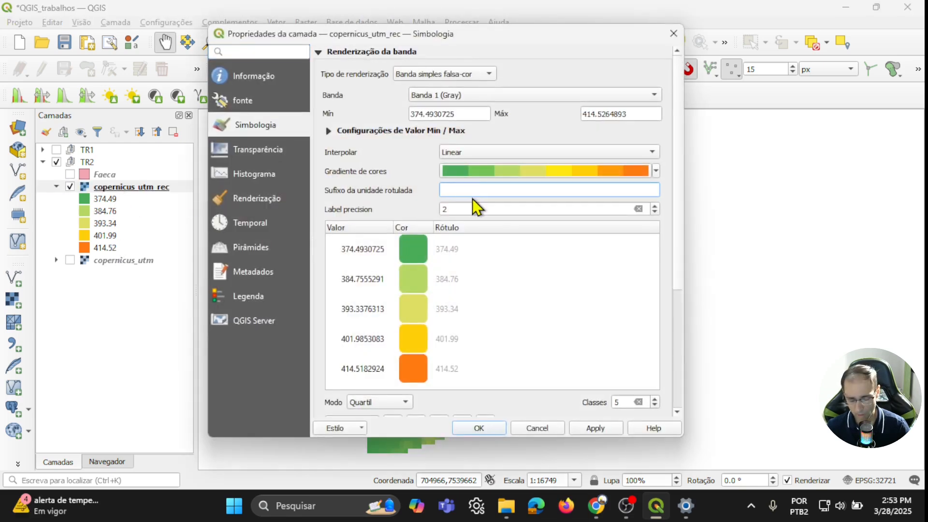
text(m)
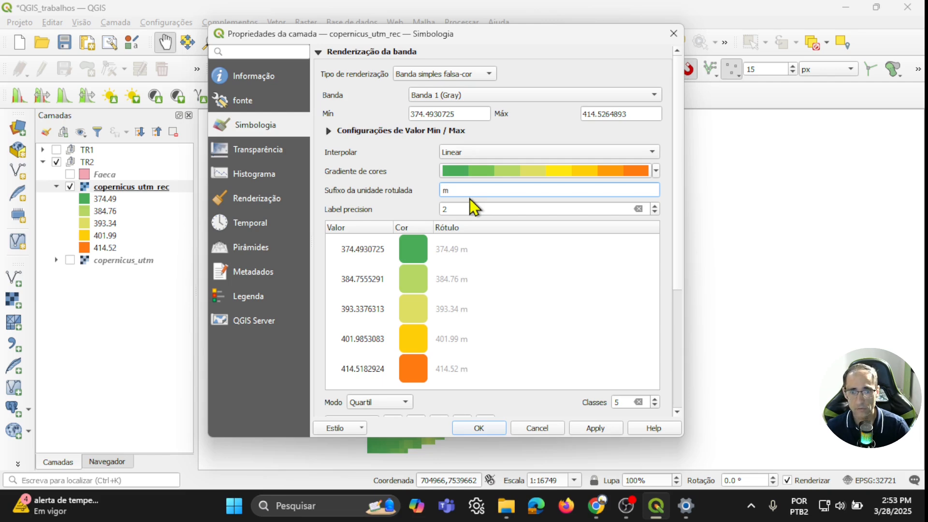
click(615, 426)
click(475, 428)
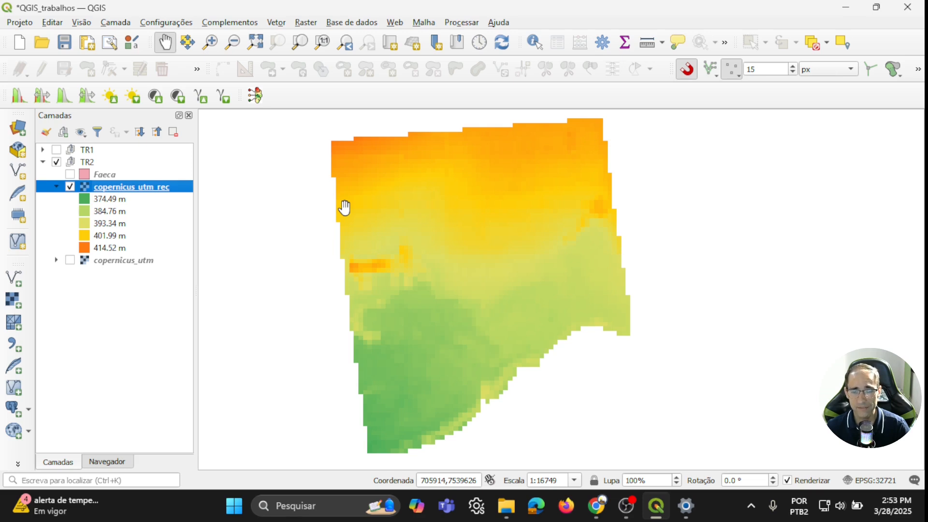
Set up a slope analysis of copernicus_utm_rec expressed in percent instead of degrees, with edges computed.
click(306, 23)
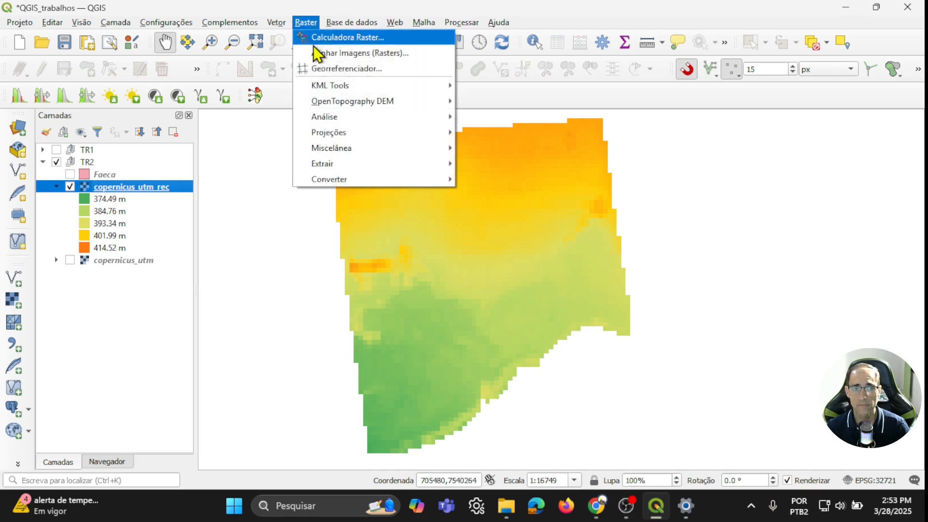
mouse_move(350, 119)
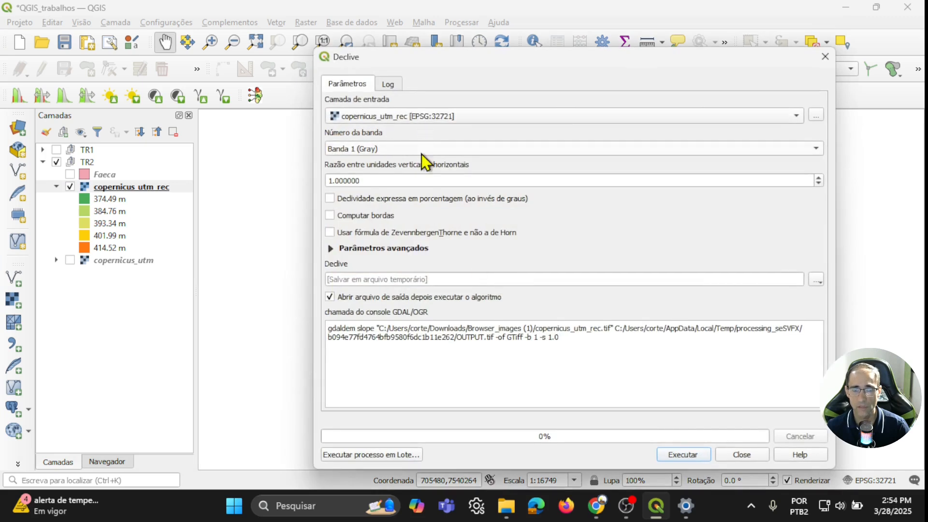
click(331, 200)
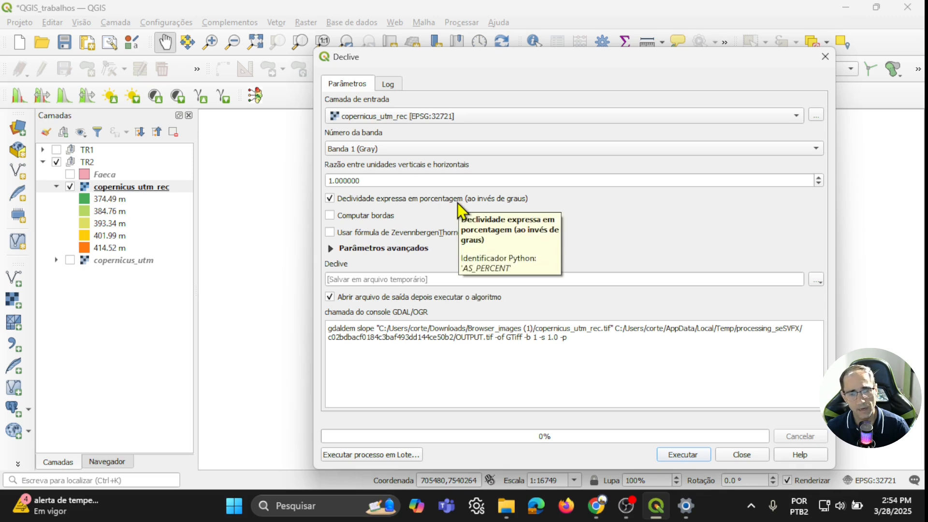
click(330, 216)
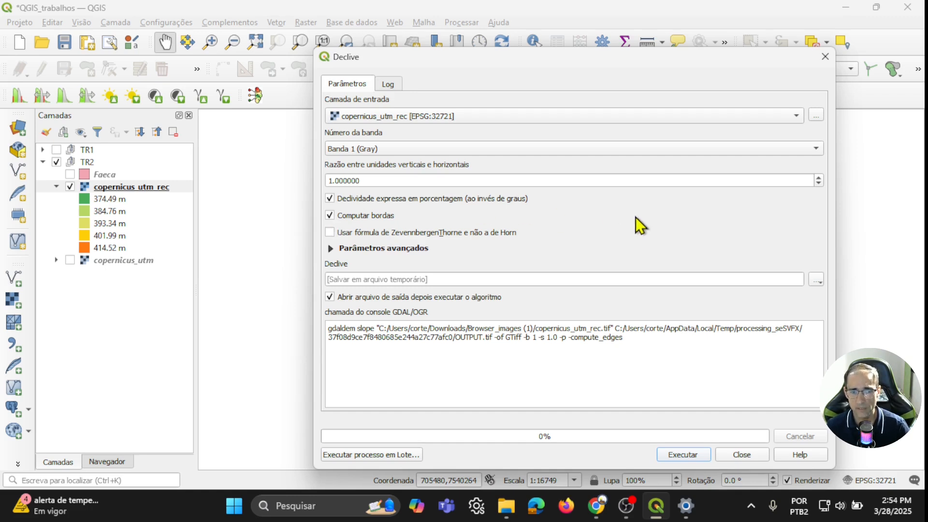
Save the slope output as declividade in the Browser_images (1) folder, run the algorithm and close its dialog.
click(817, 280)
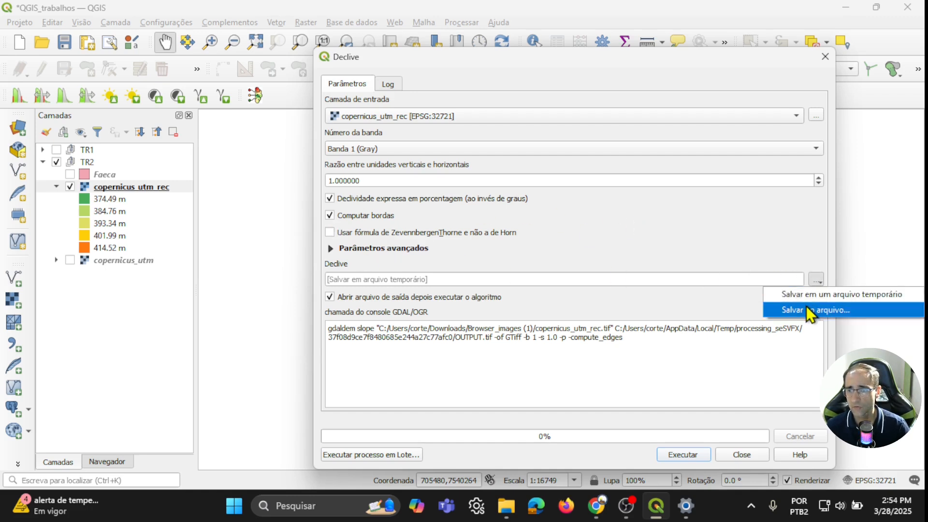
click(818, 309)
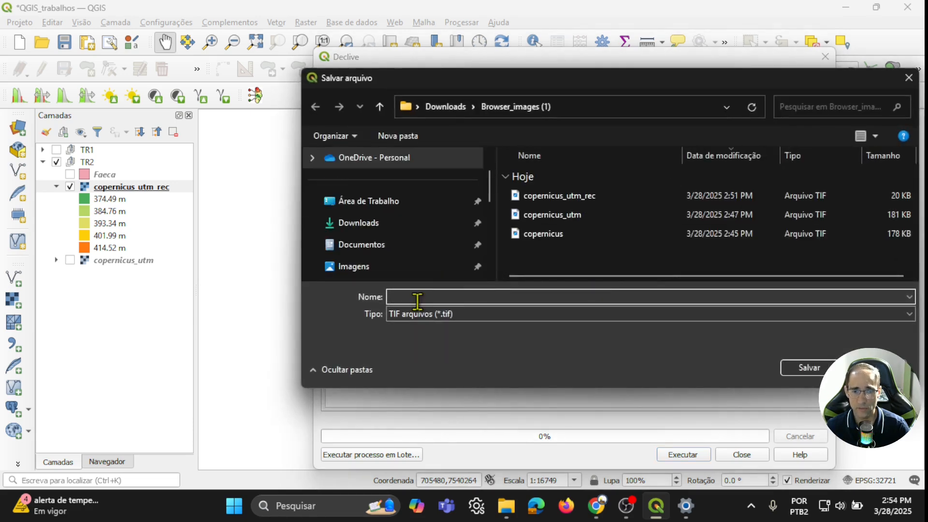
text(declividade)
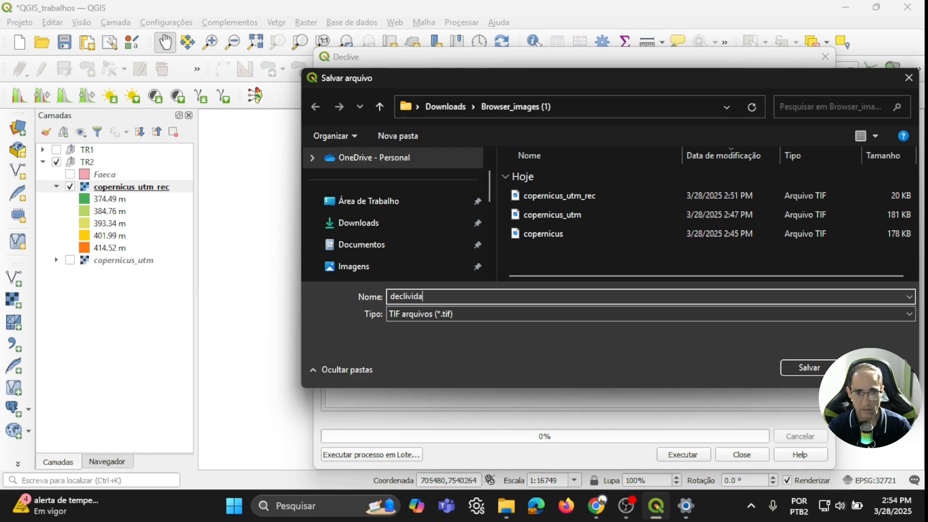
click(810, 368)
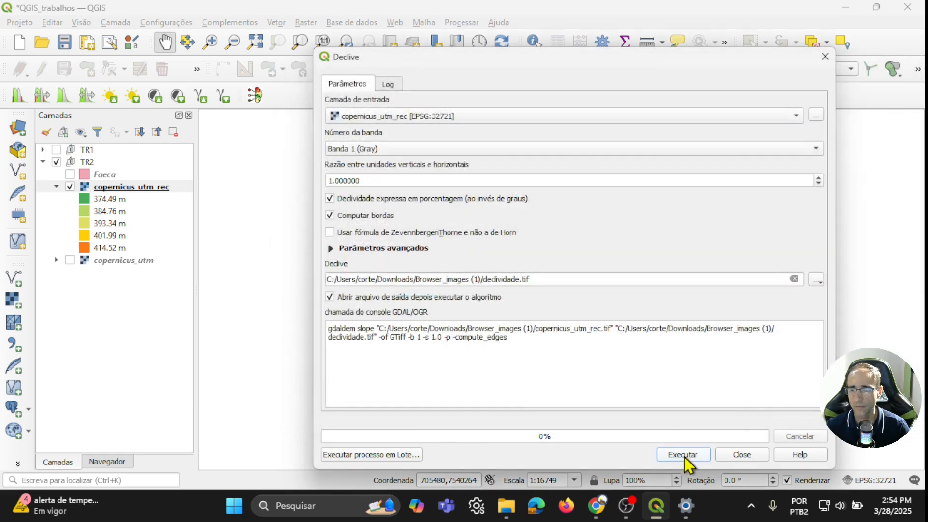
click(683, 455)
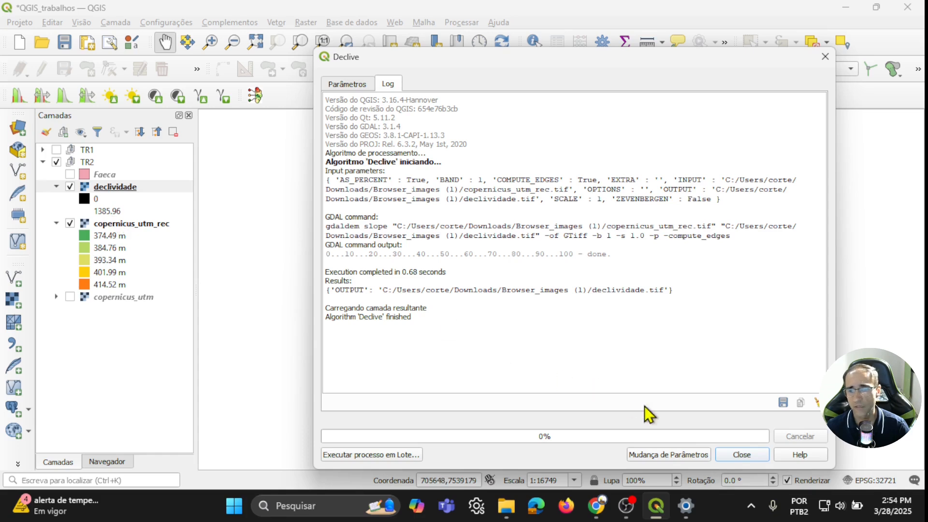
click(742, 455)
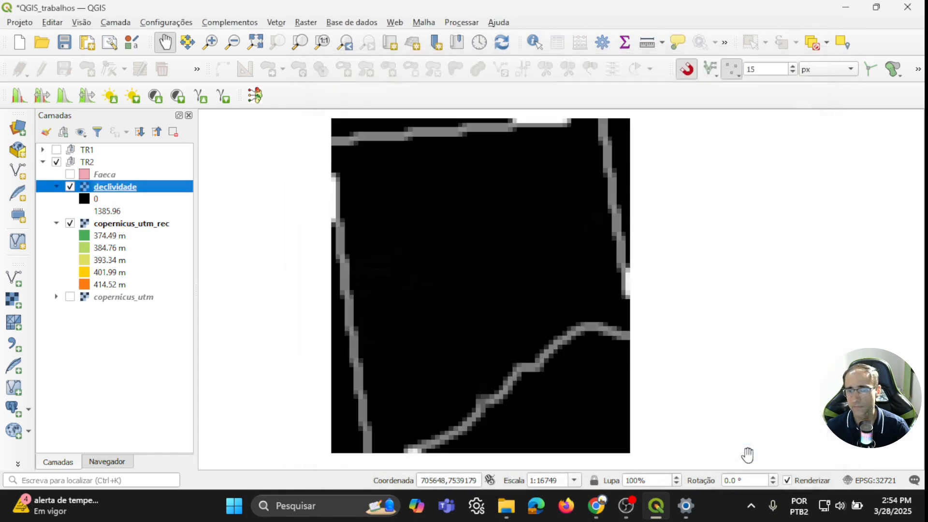
Style the declividade layer as singleband pseudocolour with quantile classes, apply it and close the properties.
double_click(110, 187)
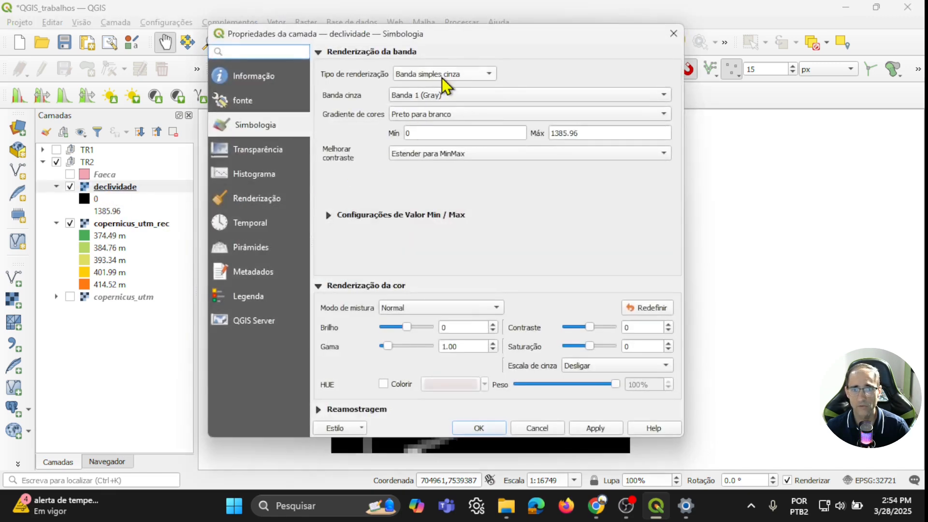
click(441, 77)
click(451, 89)
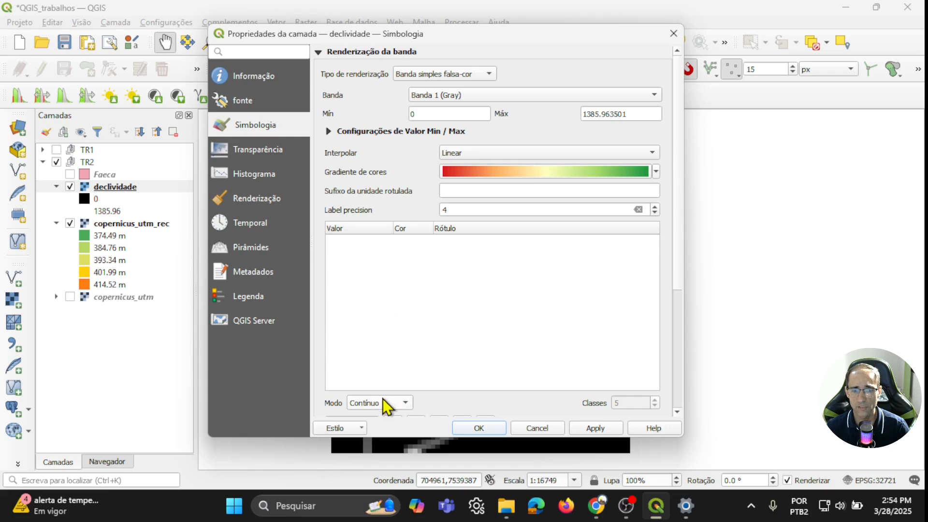
click(383, 404)
click(372, 431)
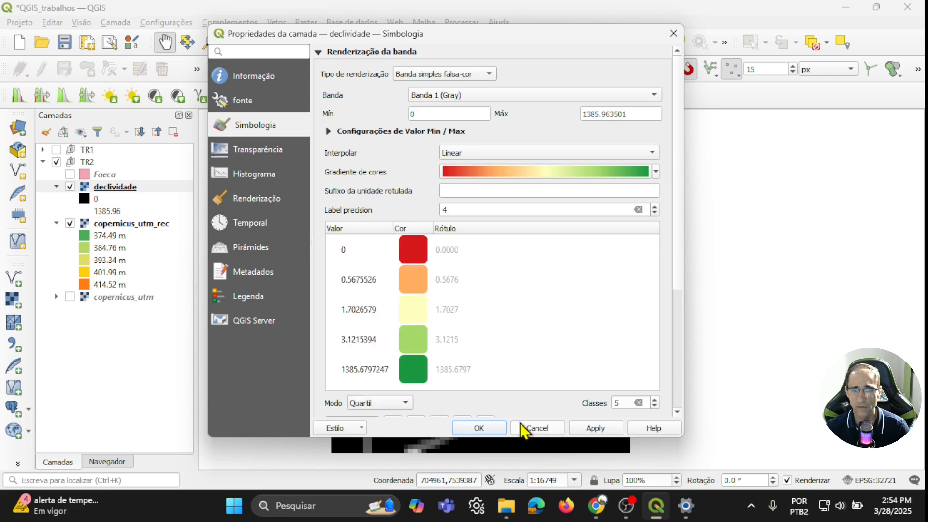
click(610, 429)
click(481, 428)
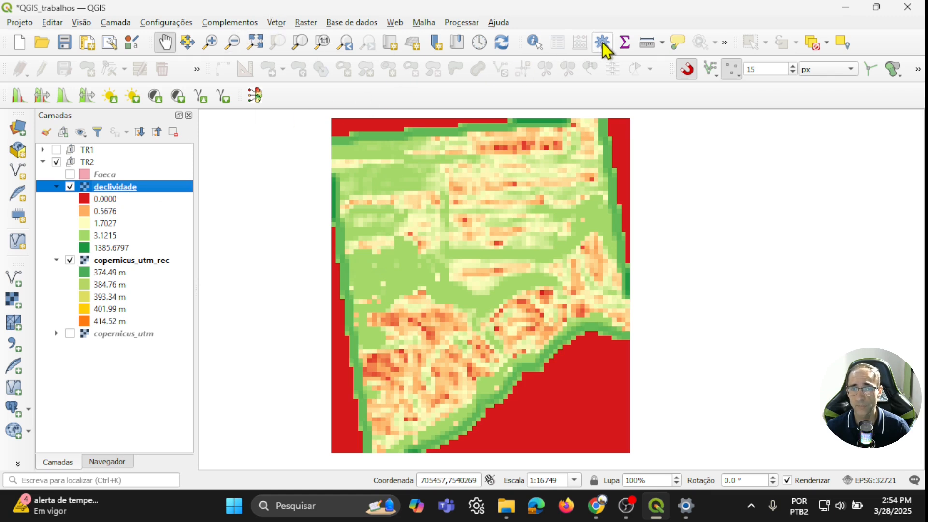
Find the Reclassify by table algorithm in the processing toolbox using "reclass" and open it for the declividade raster.
click(454, 22)
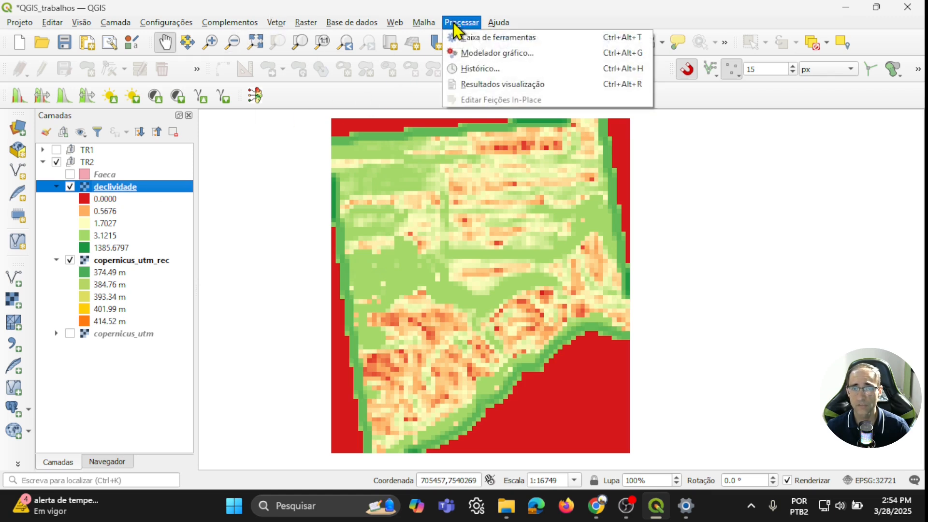
click(520, 40)
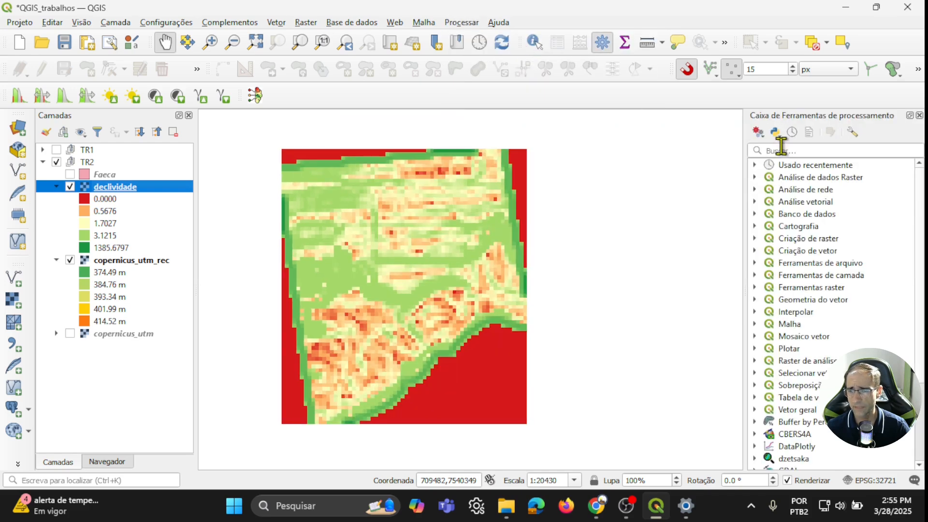
click(779, 149)
text(reclass)
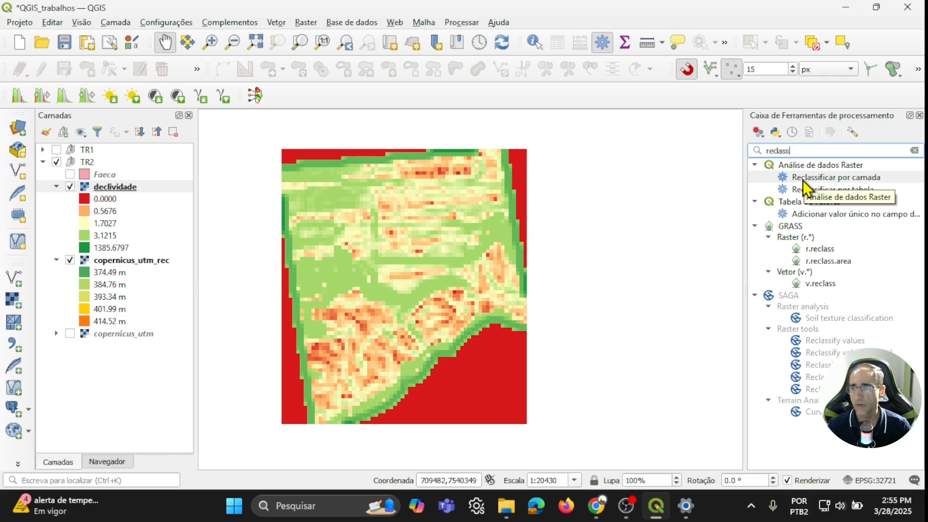
click(819, 190)
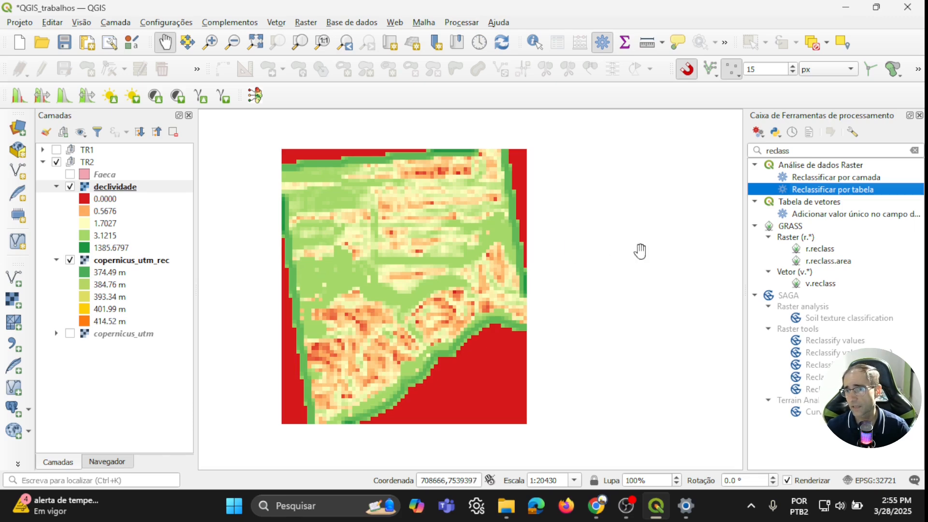
double_click(825, 190)
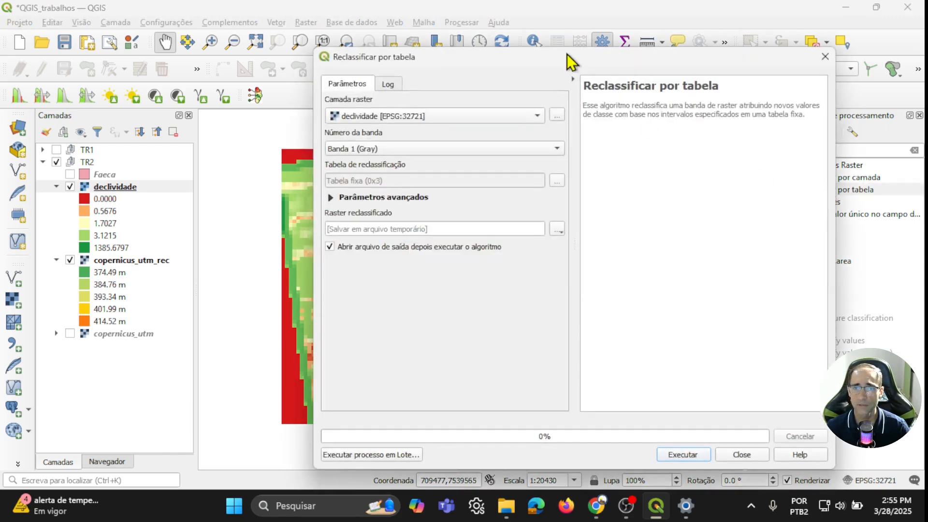
drag(567, 54, 572, 34)
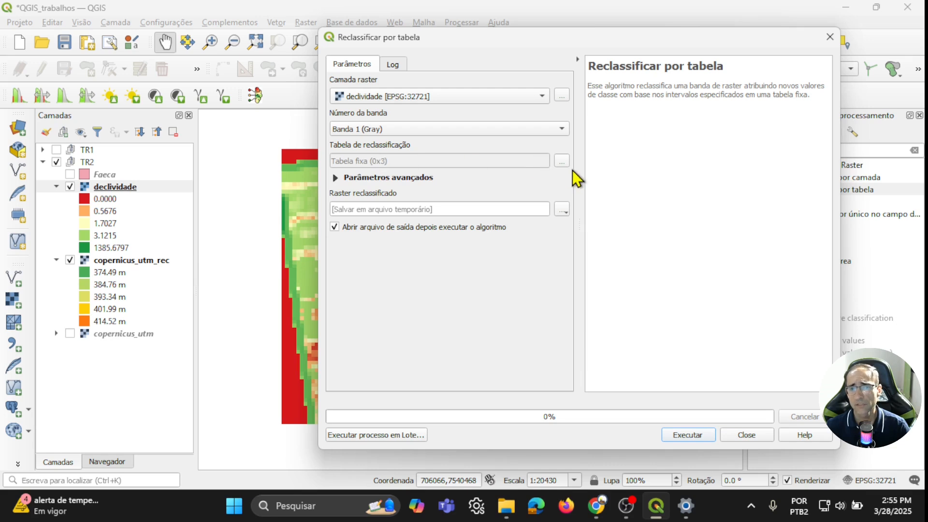
Open the reclassification table, widen the dialog to show all its columns and add five empty rows.
click(562, 162)
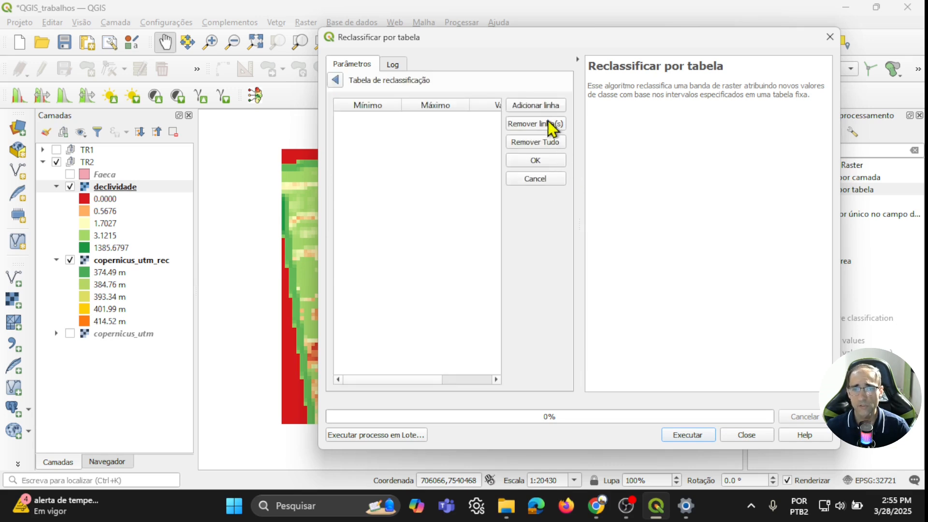
drag(317, 189, 271, 190)
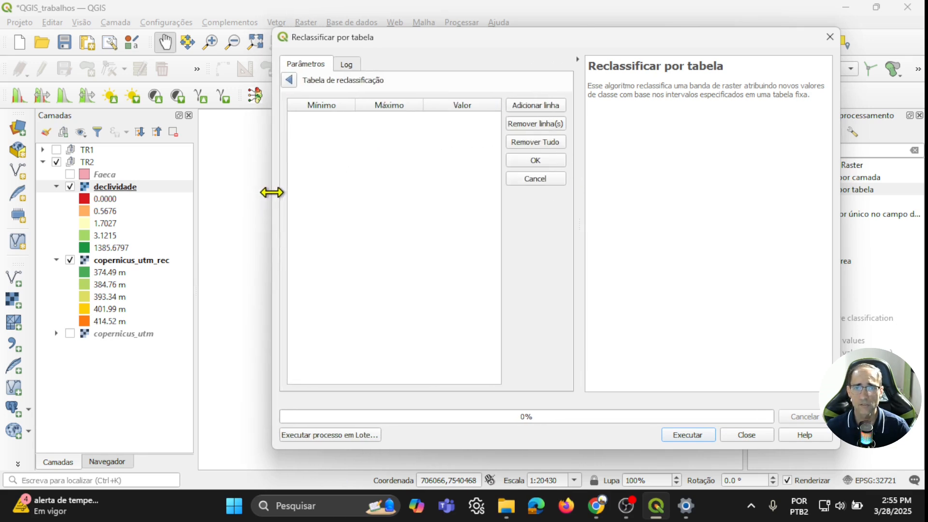
click(535, 105)
click(535, 105)
click(536, 106)
click(535, 105)
click(535, 106)
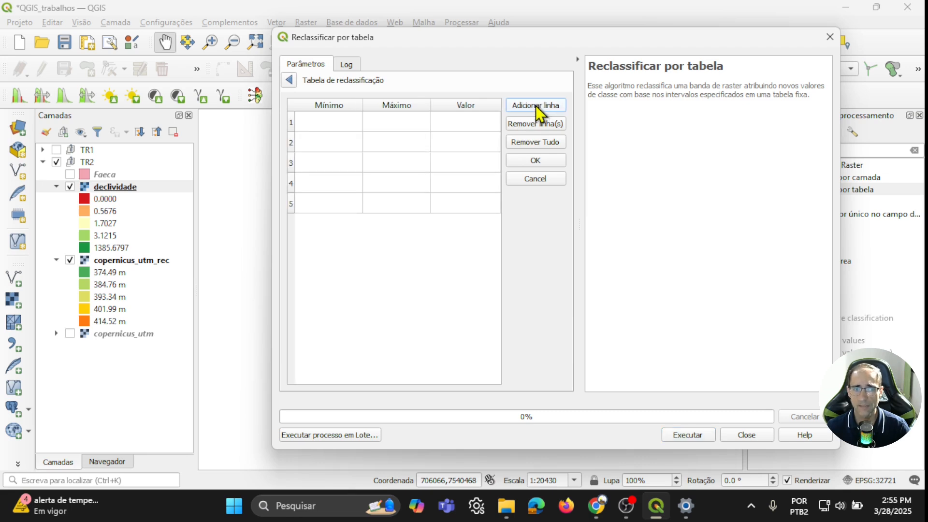
Add a sixth row to the reclassification table and search the web in Chrome for "classes declividade embrapa".
click(535, 105)
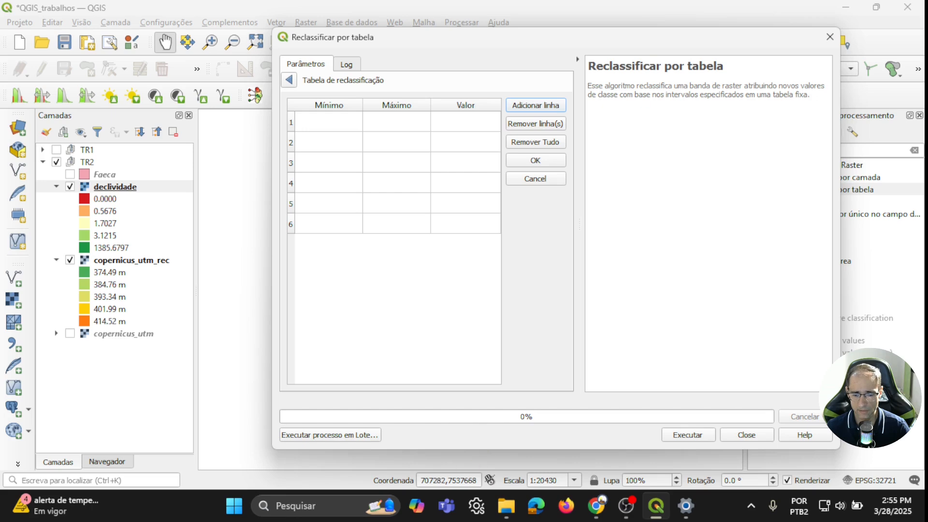
key(alt+Tab)
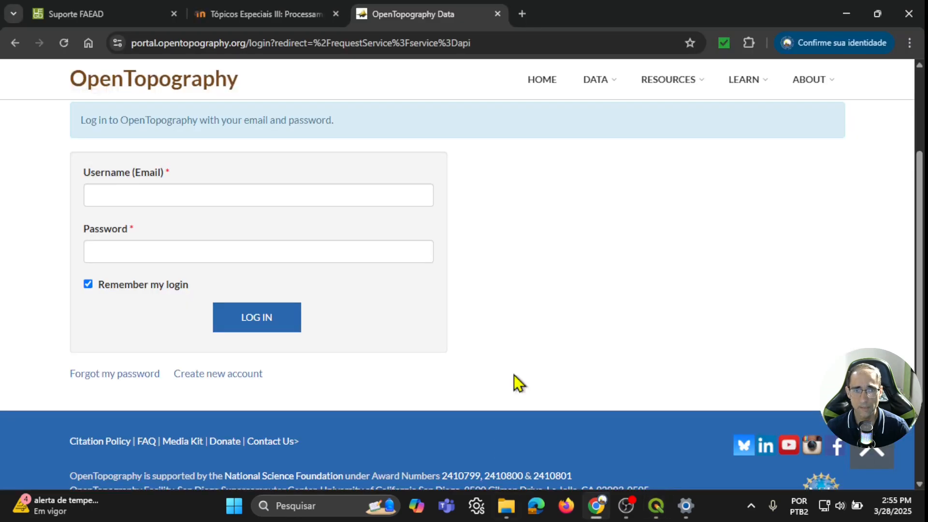
click(522, 14)
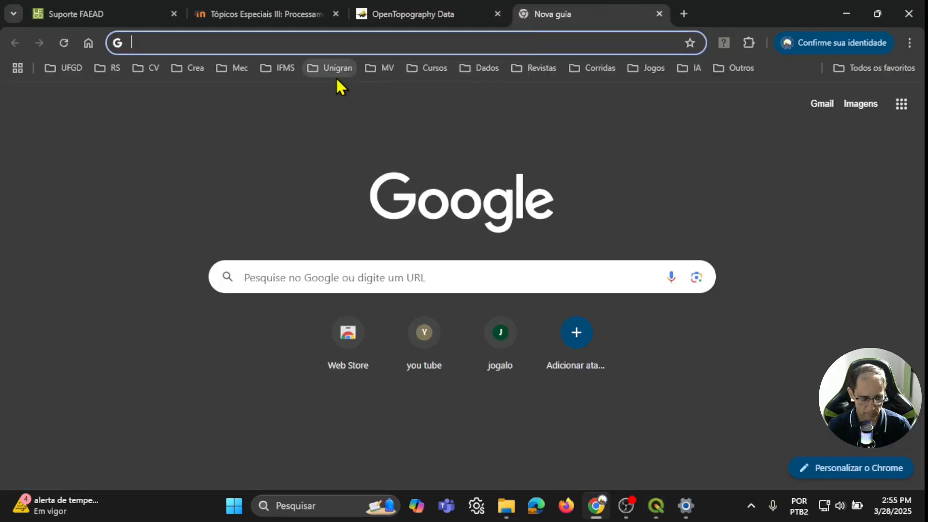
text(classes decl)
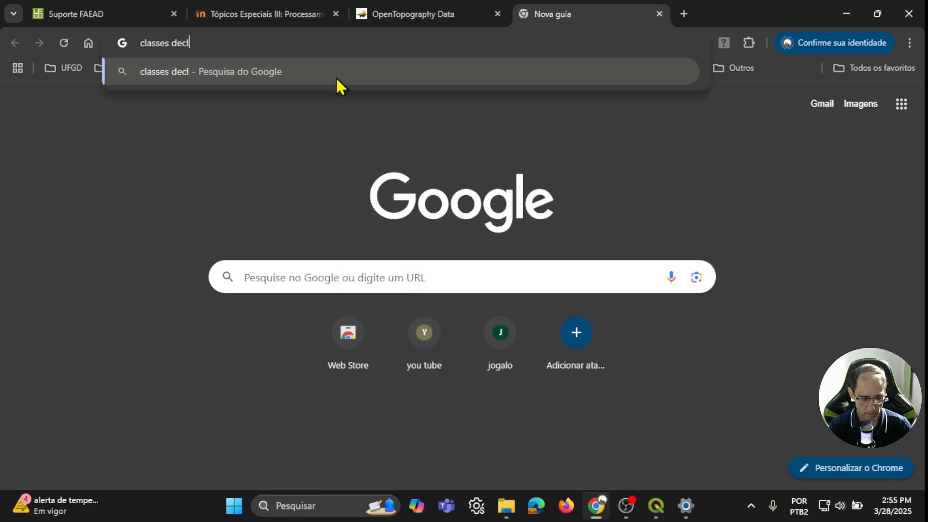
text(ividade embrapa)
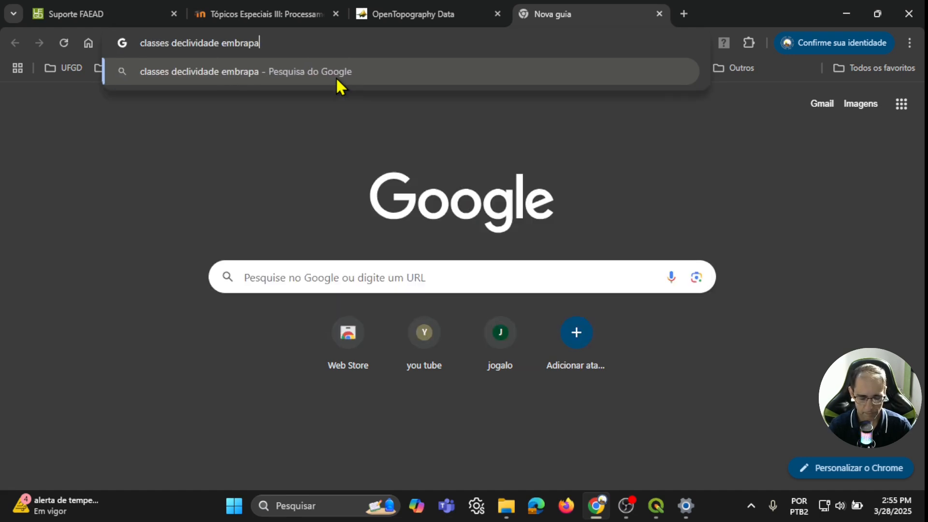
key(Return)
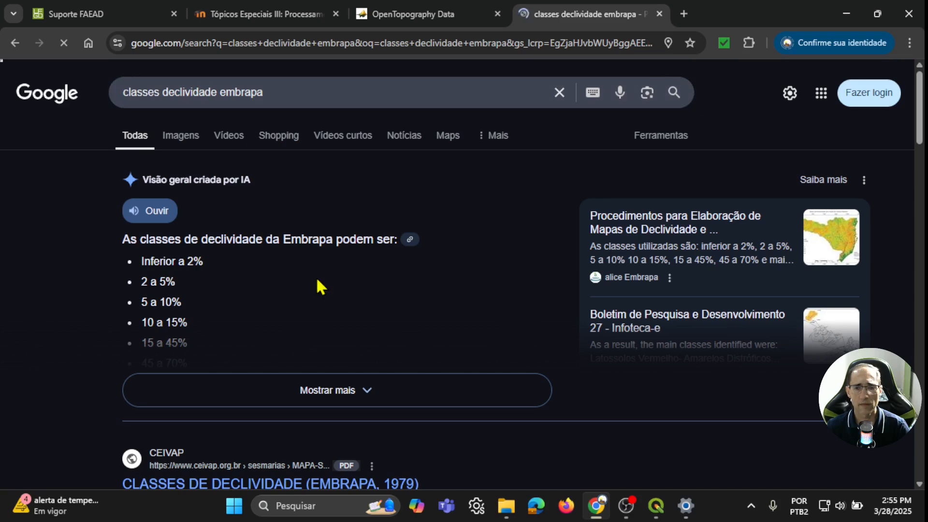
Open the image result showing the slope class legend, read its class limits and return to QGIS.
scroll(476, 265, down, 4)
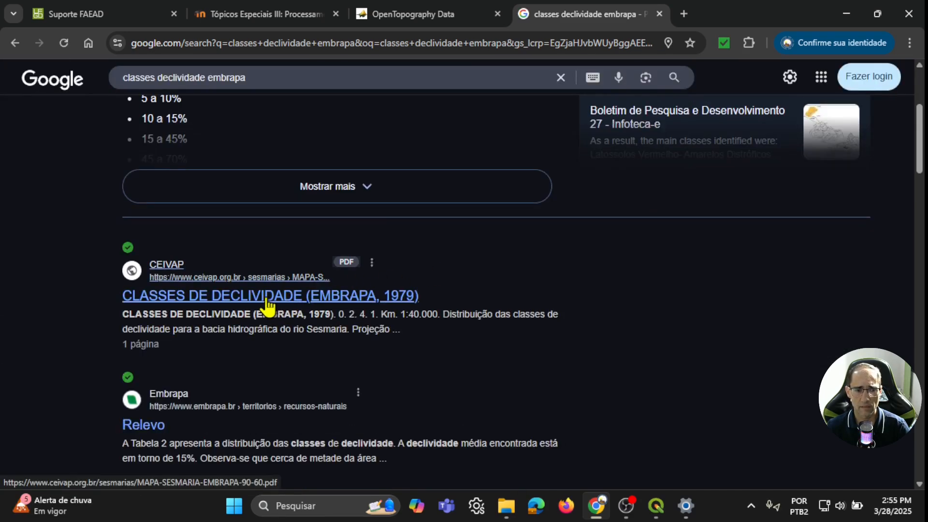
scroll(267, 305, down, 4)
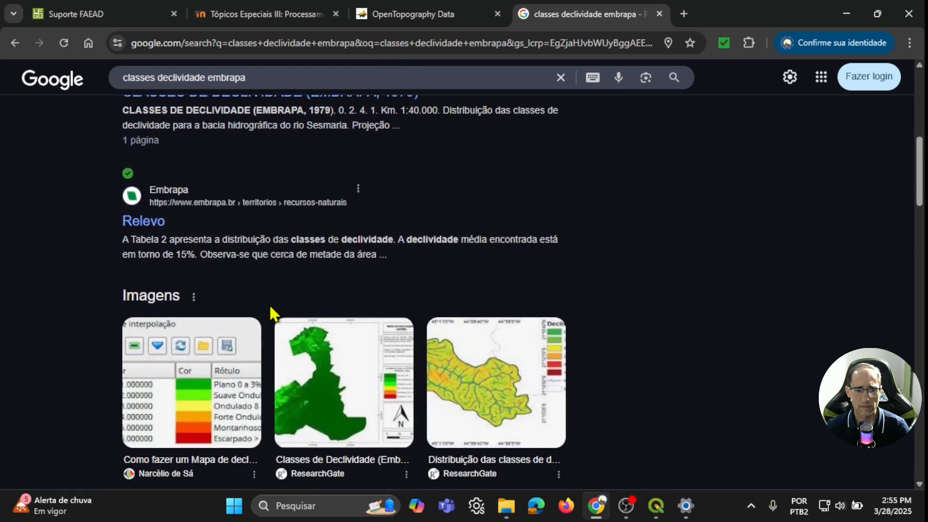
scroll(270, 313, down, 1)
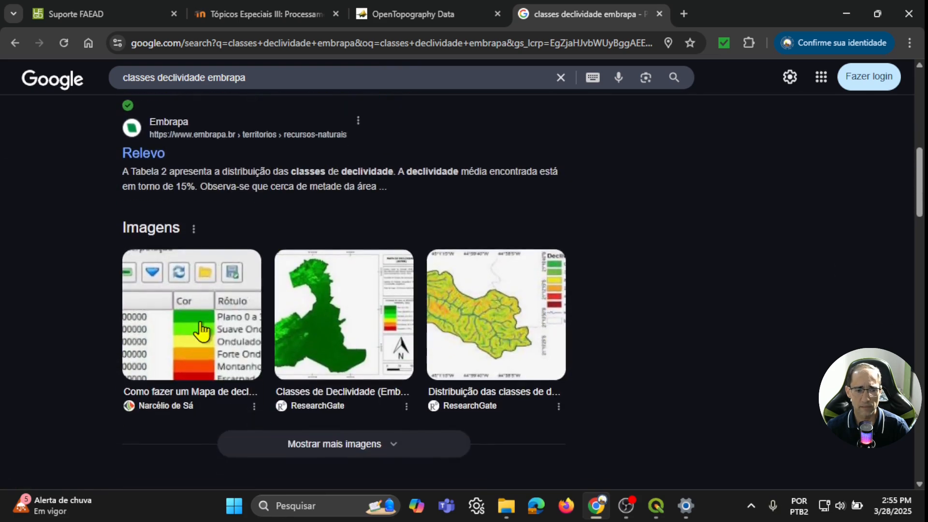
click(202, 331)
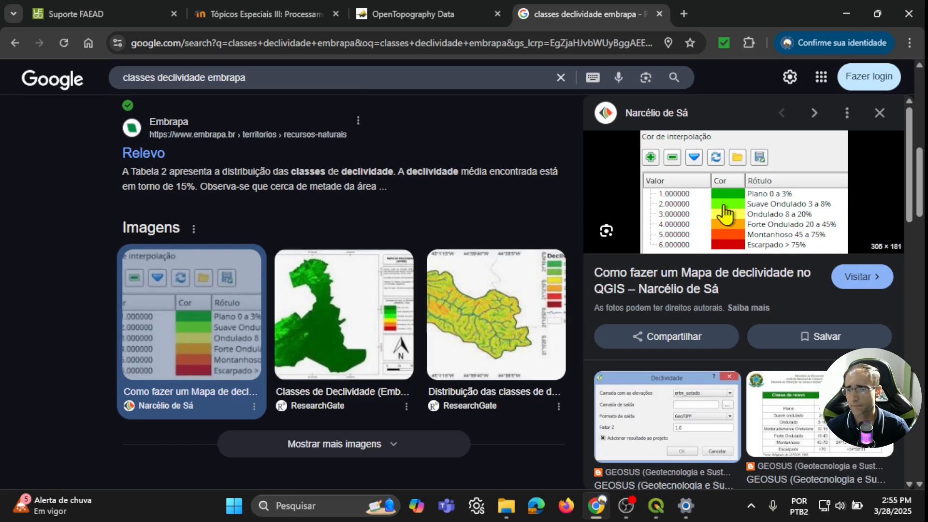
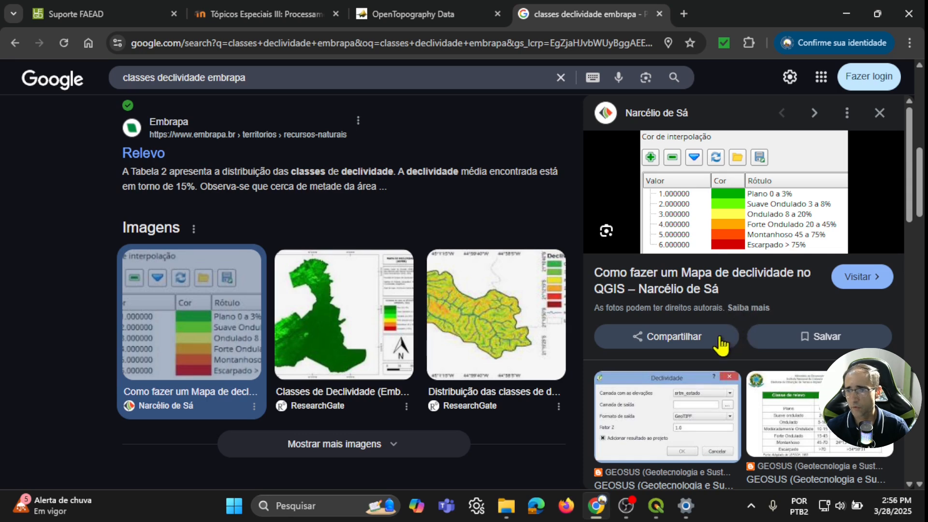
click(666, 514)
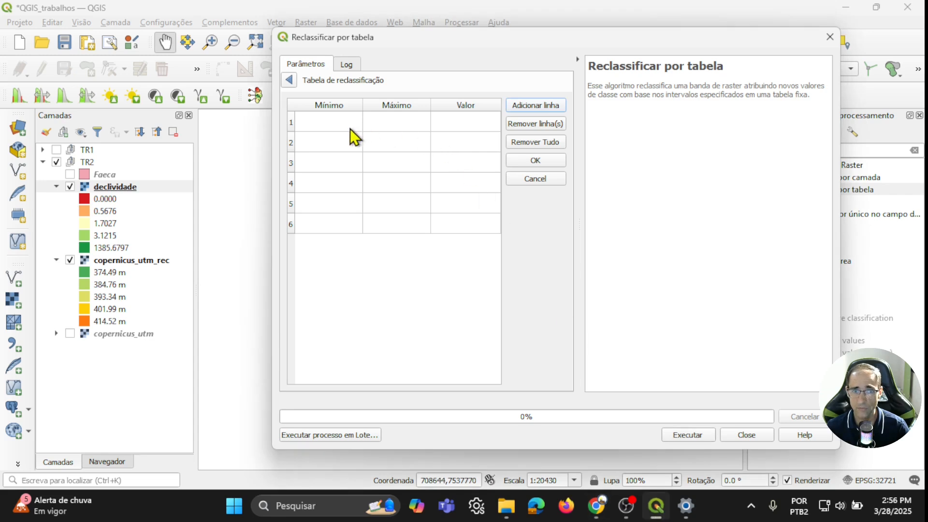
Enter the limits of the first two classes in the reclassification table: -9999 to 3 and 3 to 8.
double_click(320, 126)
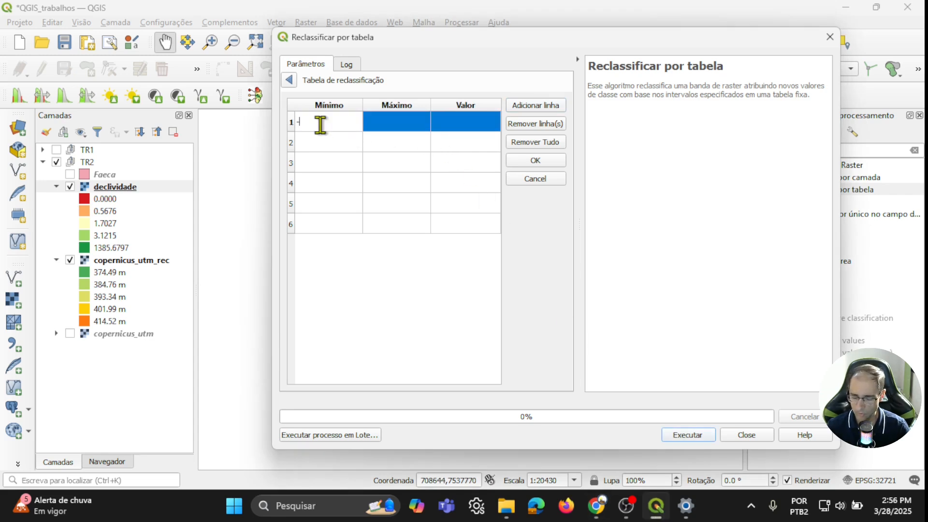
text(-9999)
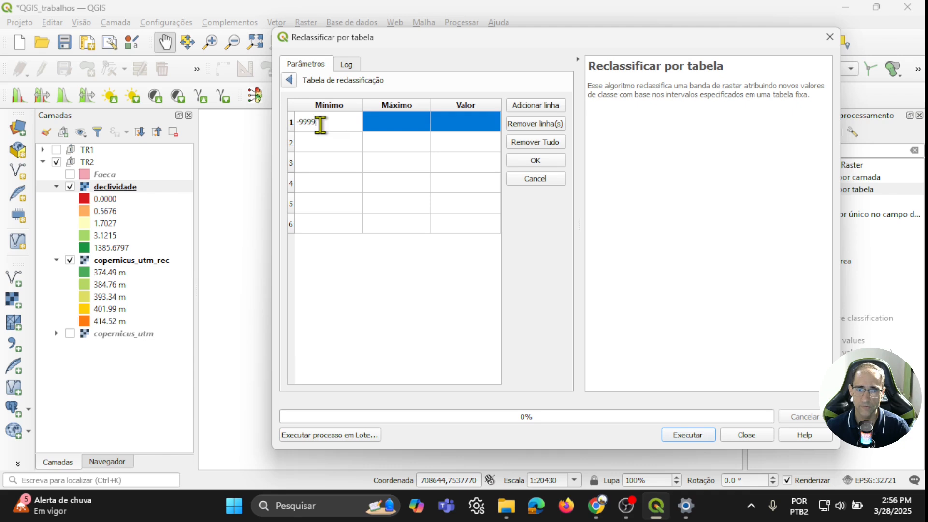
double_click(399, 126)
text(3)
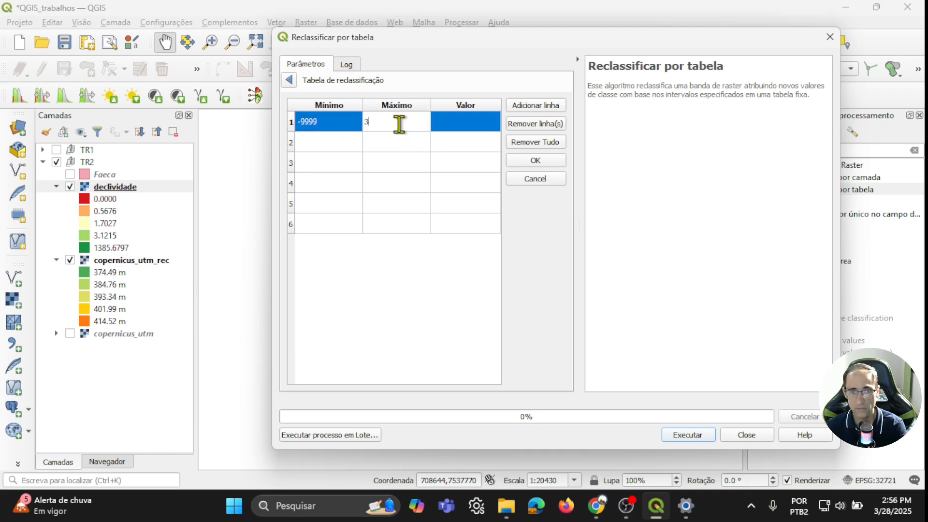
double_click(324, 145)
text(3)
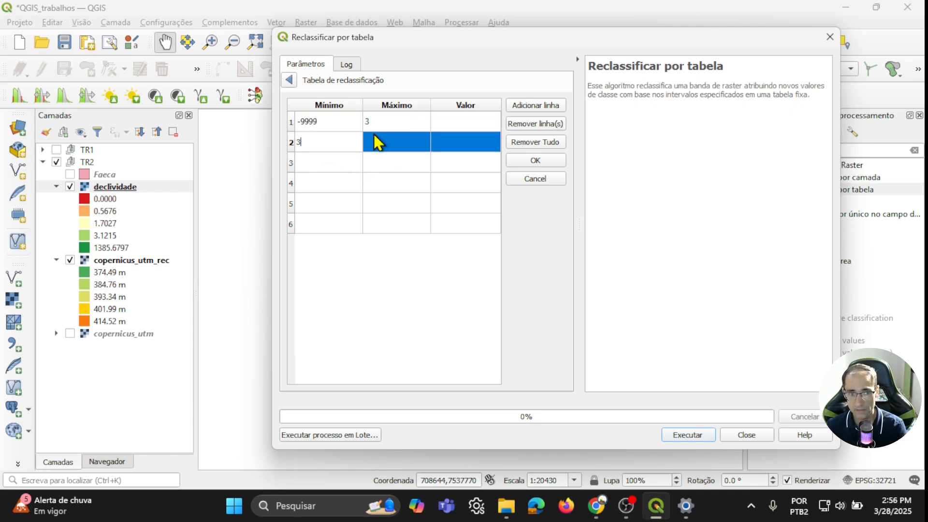
double_click(377, 140)
text(8)
Set the third class's limits to 8 and 20 and the fourth class's to 20 and 45.
click(334, 168)
text(8)
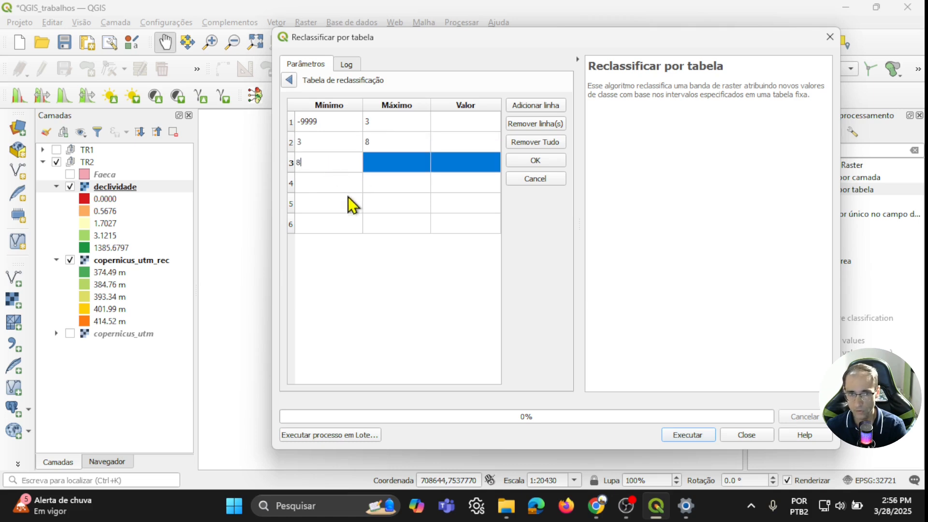
double_click(381, 167)
text(20)
double_click(332, 182)
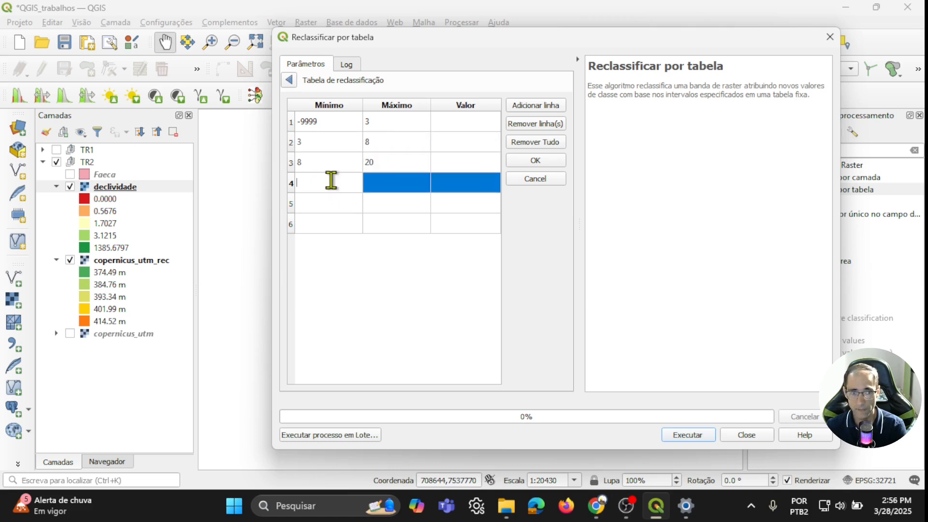
text(20)
click(389, 184)
double_click(390, 185)
text(45)
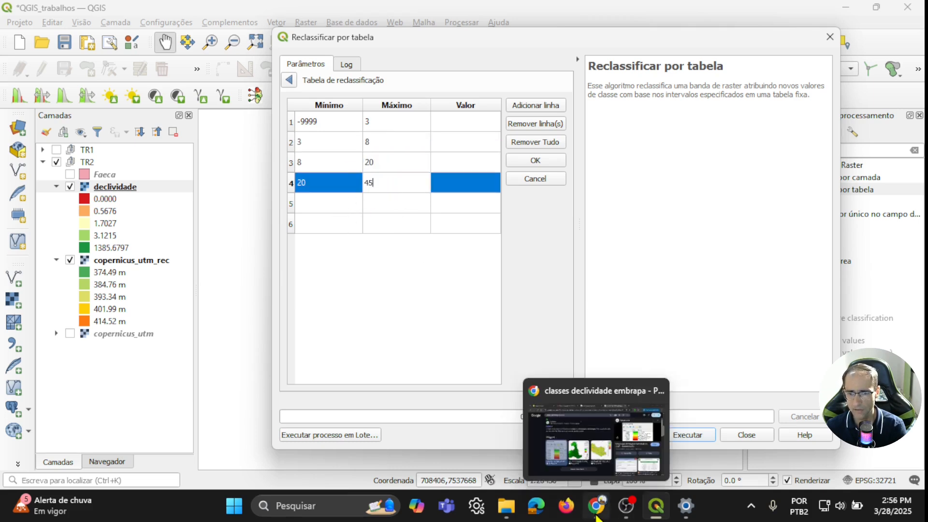
Recheck the slope class legend in Chrome and fill rows five and six with 45 to 75 and 75 to 99999.
click(599, 425)
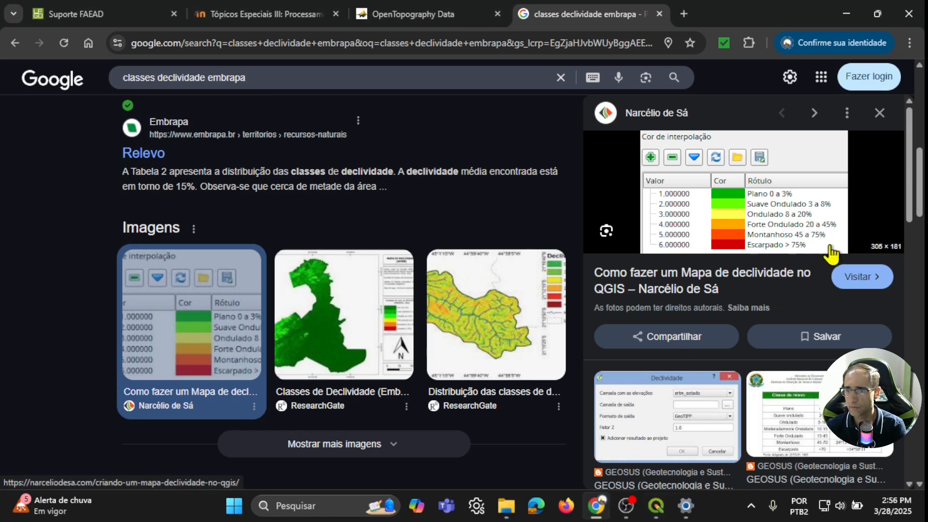
click(656, 506)
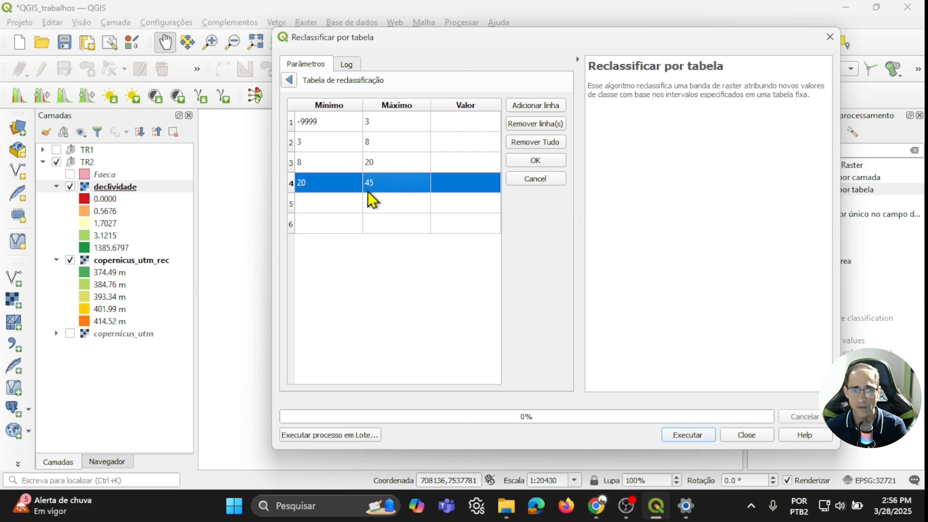
double_click(326, 207)
text(45)
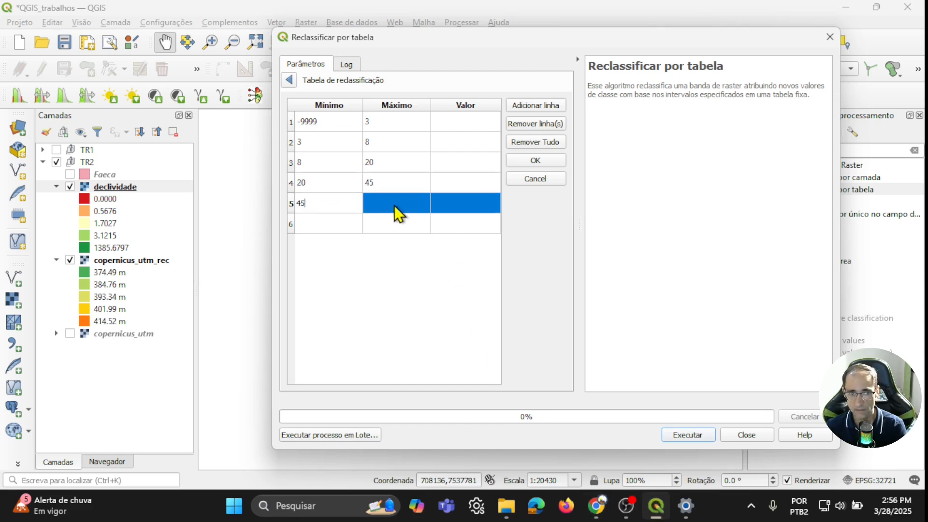
double_click(394, 204)
text(75)
double_click(320, 223)
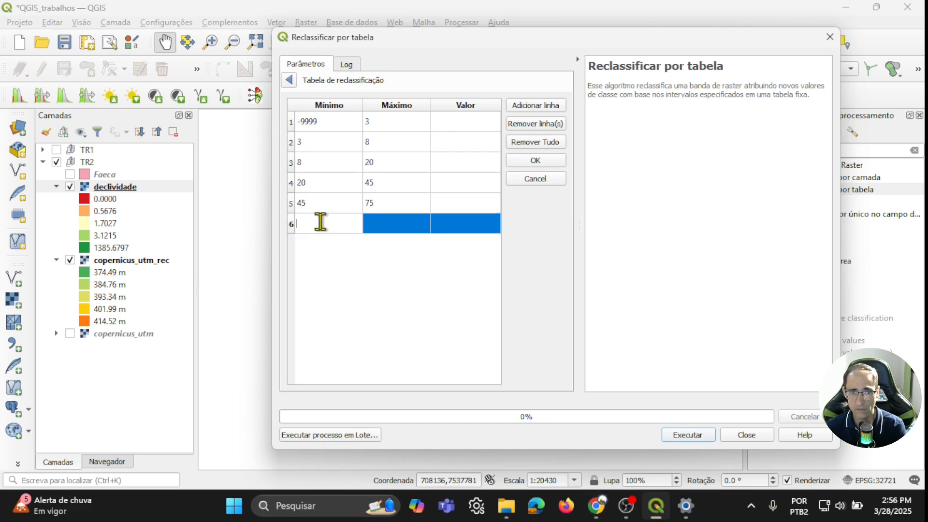
text(75)
double_click(387, 224)
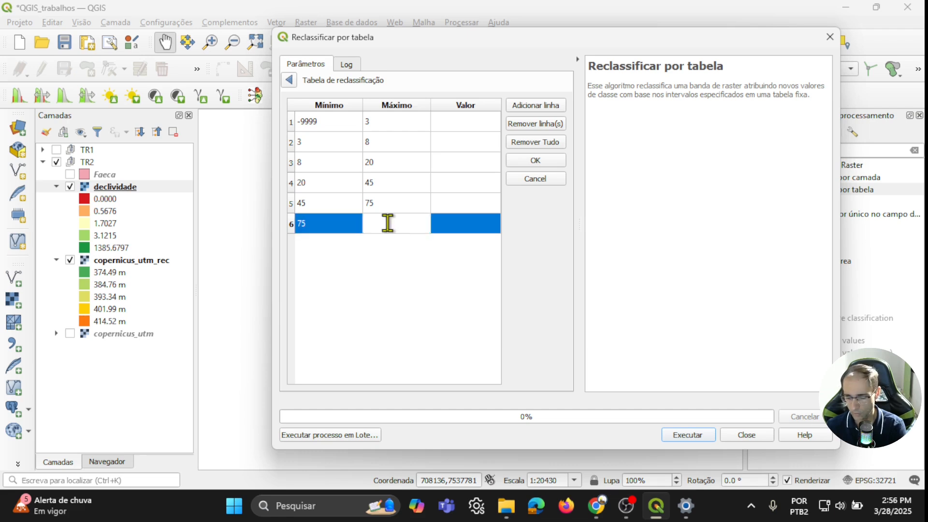
text(99999)
Assign the output values 1, 2 and 3 to the first three slope classes.
double_click(451, 121)
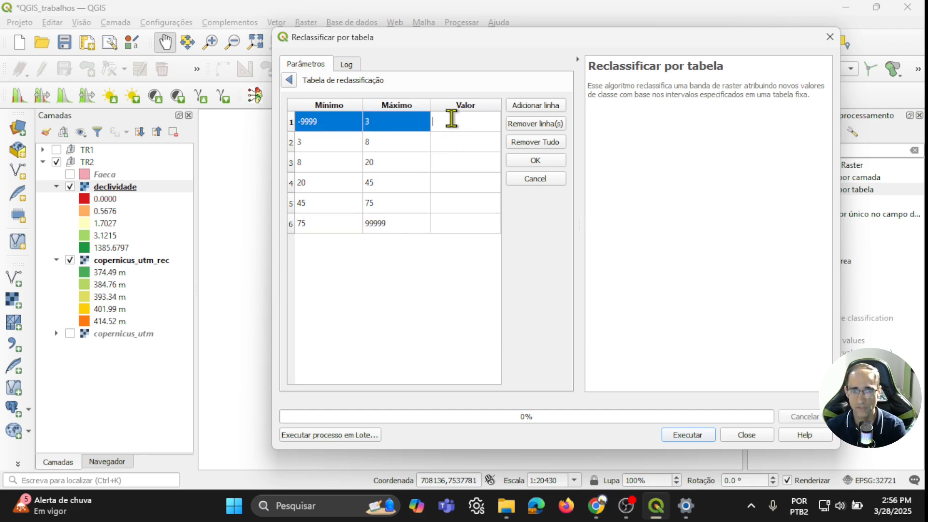
text(1)
click(455, 145)
click(455, 145)
text(2)
click(453, 165)
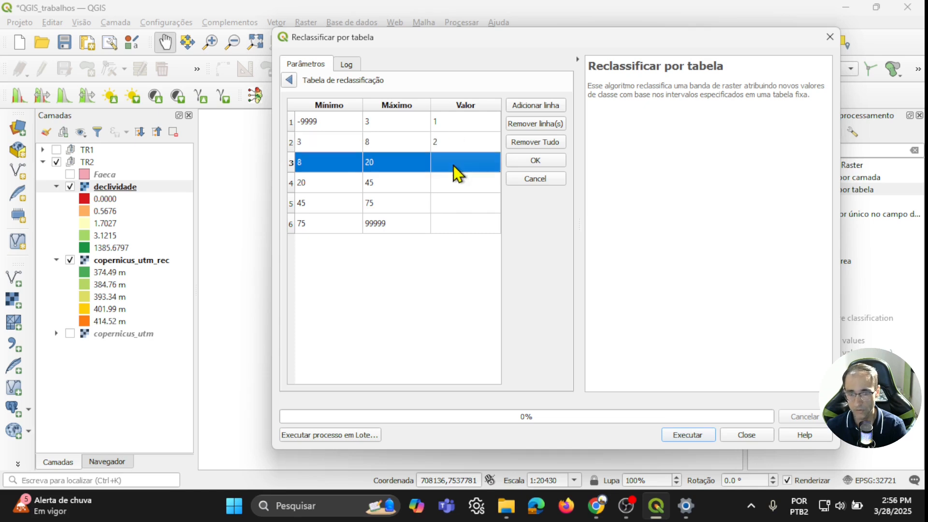
click(453, 165)
text(3)
Assign the output values 4, 5 and 6 to the last three classes and accept the reclassification table.
double_click(448, 187)
text(4)
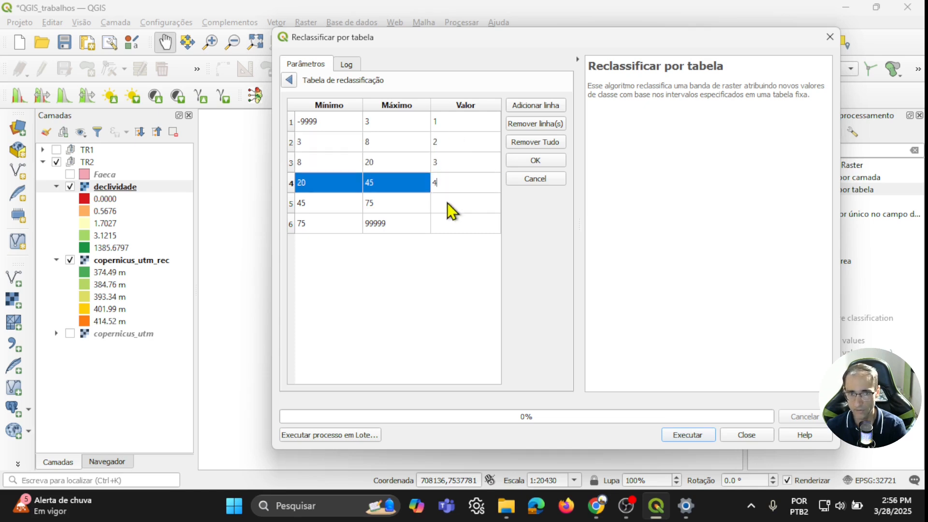
double_click(448, 202)
text(5)
double_click(444, 223)
text(6)
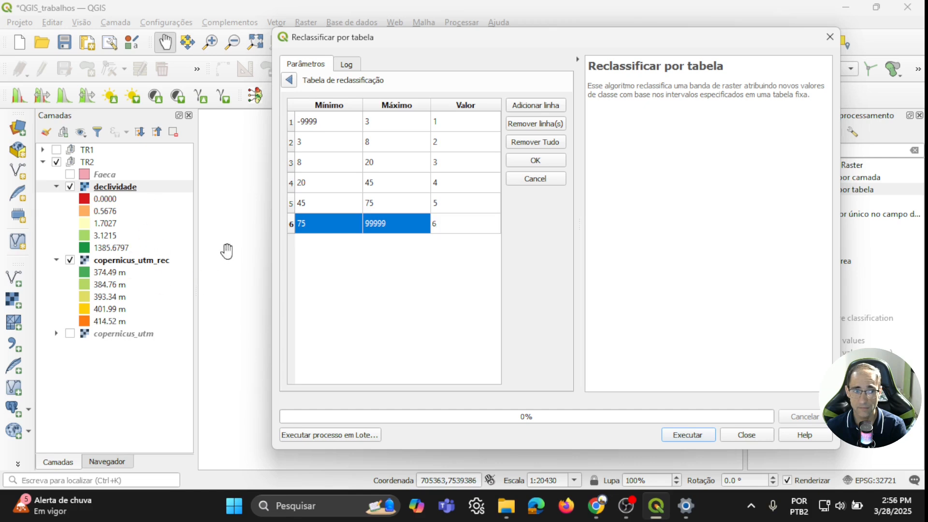
click(526, 161)
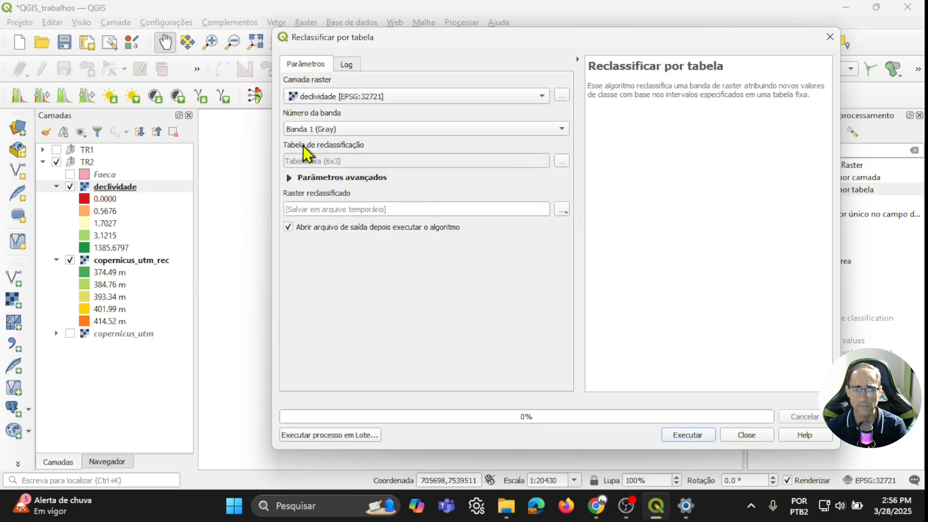
Save the reclassified raster as declividade_reclass in the Browser_images (1) folder, run the algorithm and close its dialog.
click(561, 209)
click(578, 243)
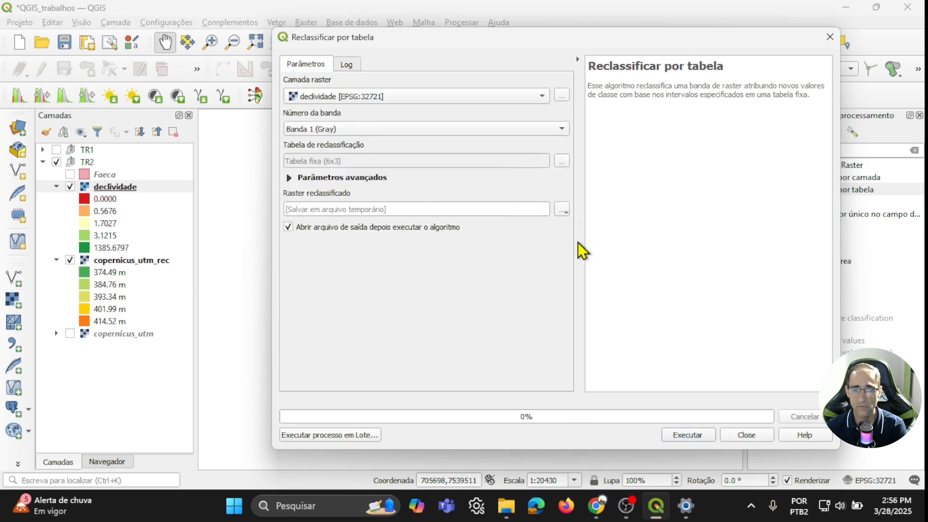
click(531, 177)
click(450, 276)
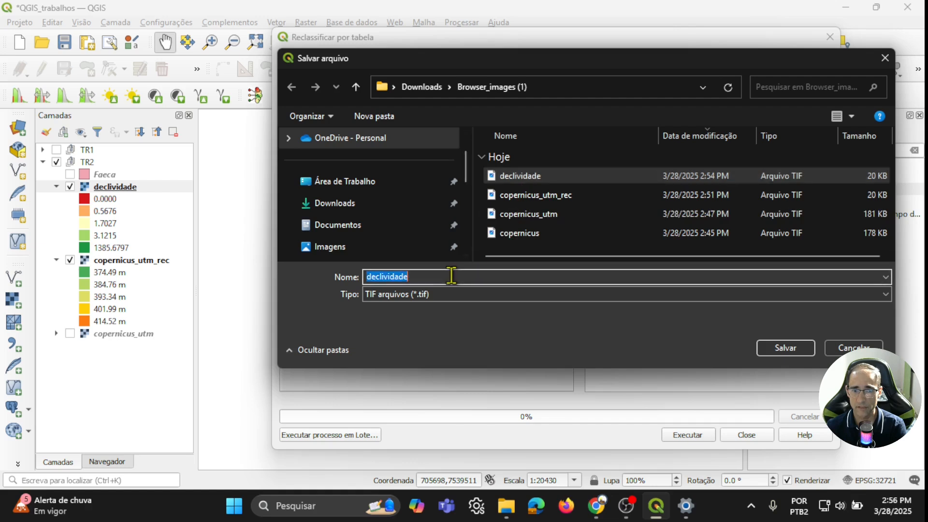
click(456, 276)
text(_re)
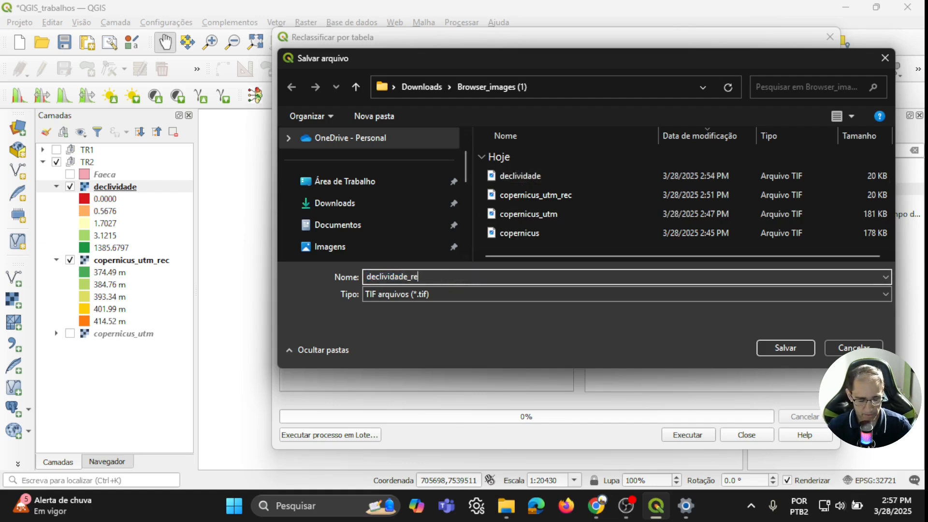
text(class)
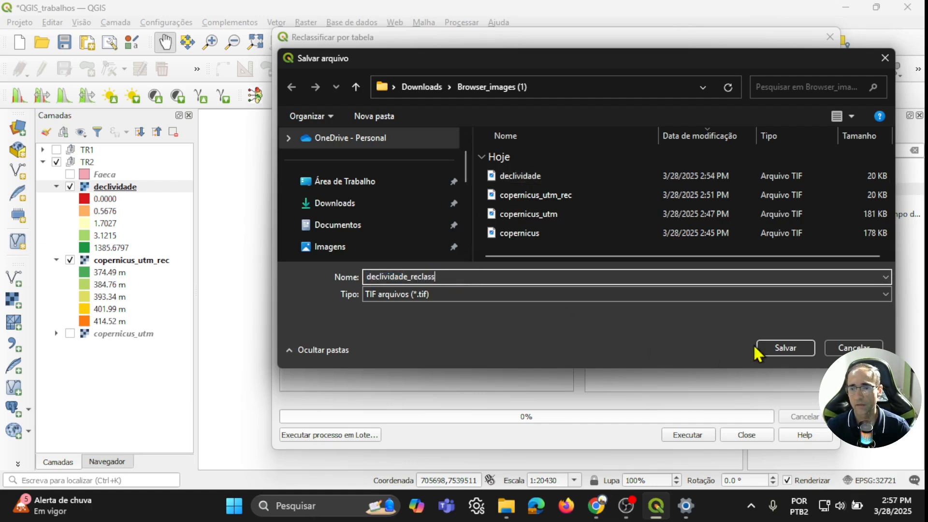
click(769, 349)
click(691, 434)
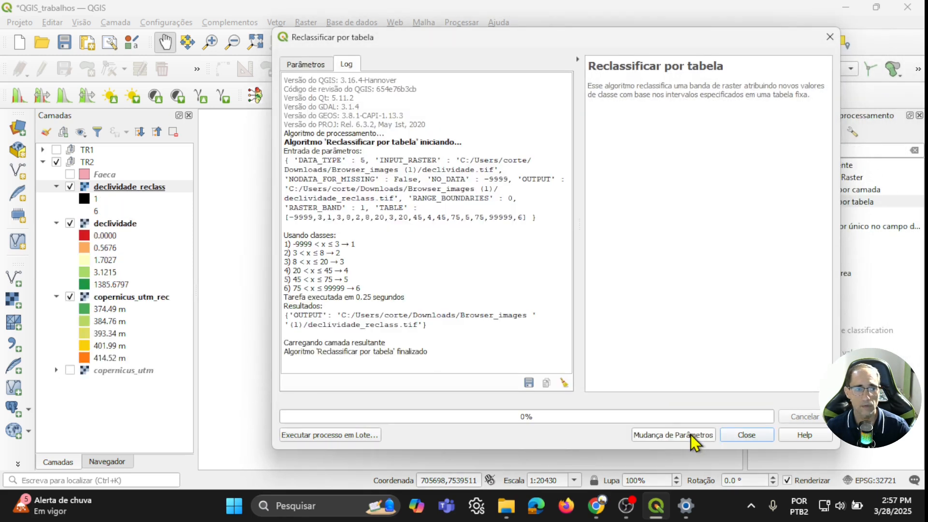
click(749, 435)
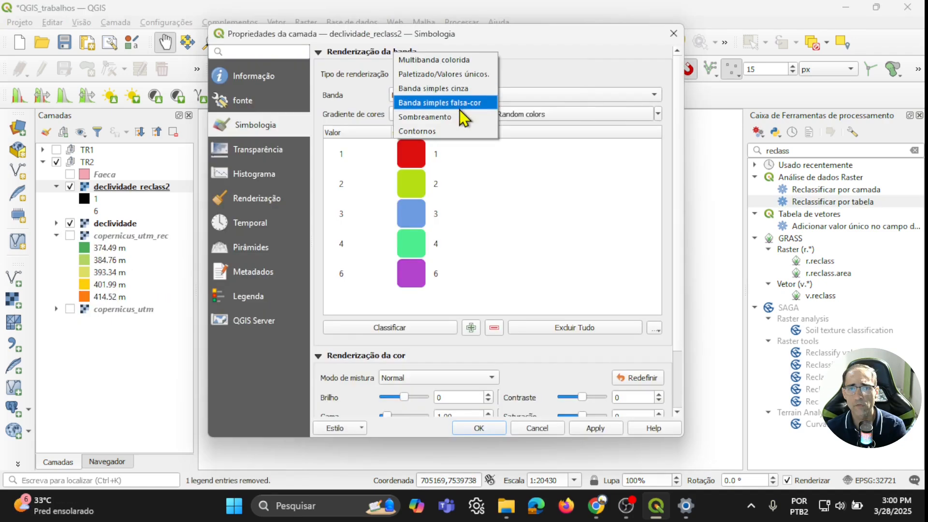
Render declividade_reclass2 as Banda simples falsa-cor with the classification mode Intervalo igual.
click(459, 100)
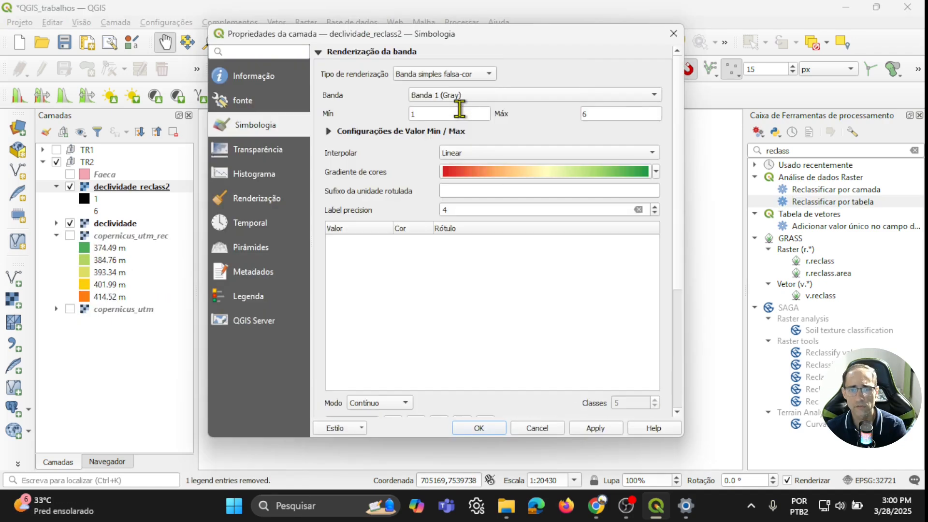
click(382, 403)
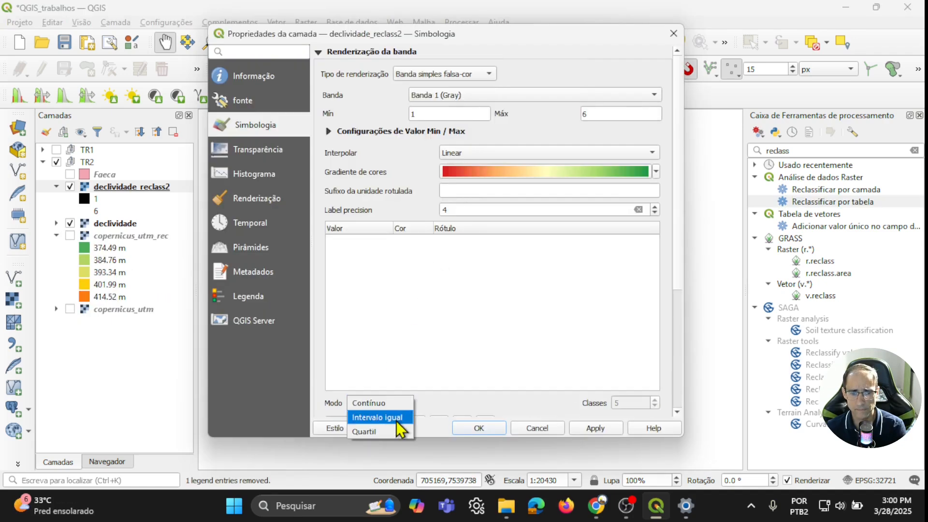
click(396, 419)
scroll(520, 273, down, 2)
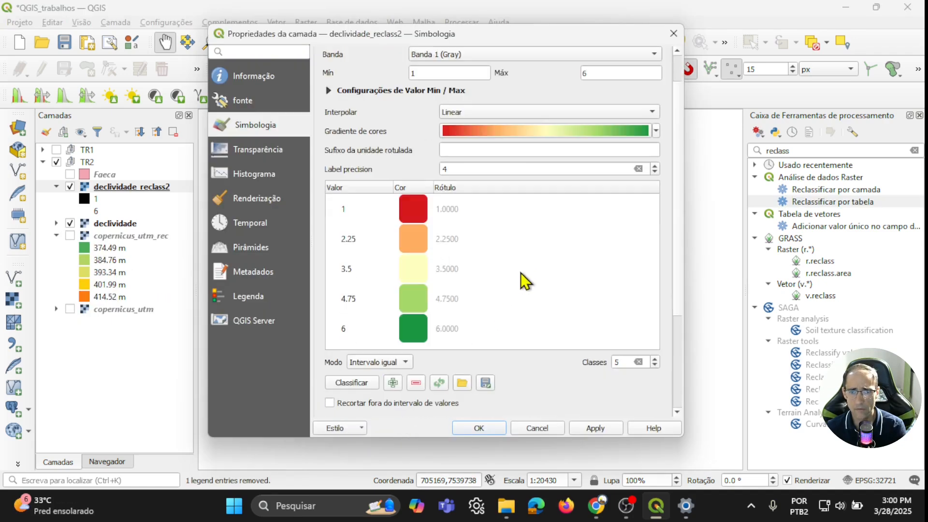
Set the color interpolation to Método Exato, apply it, and set the label precision to 0.
click(527, 114)
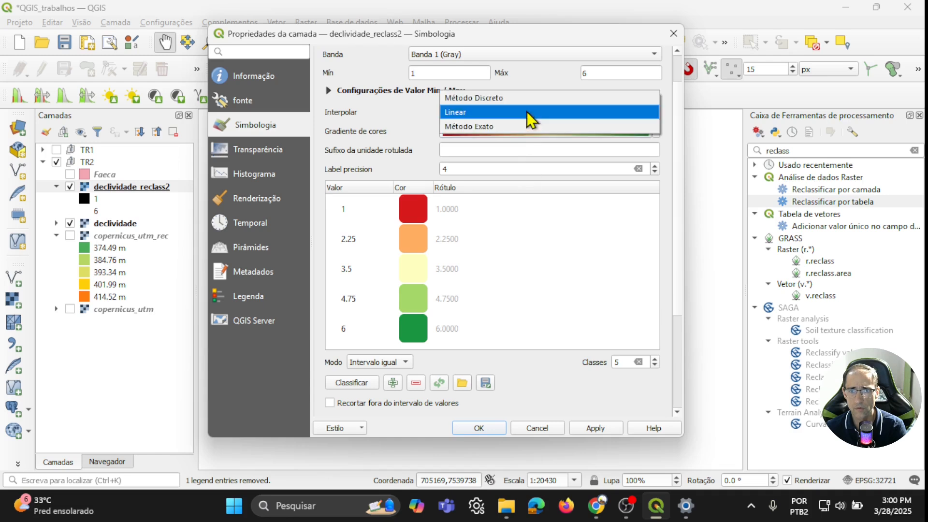
click(504, 127)
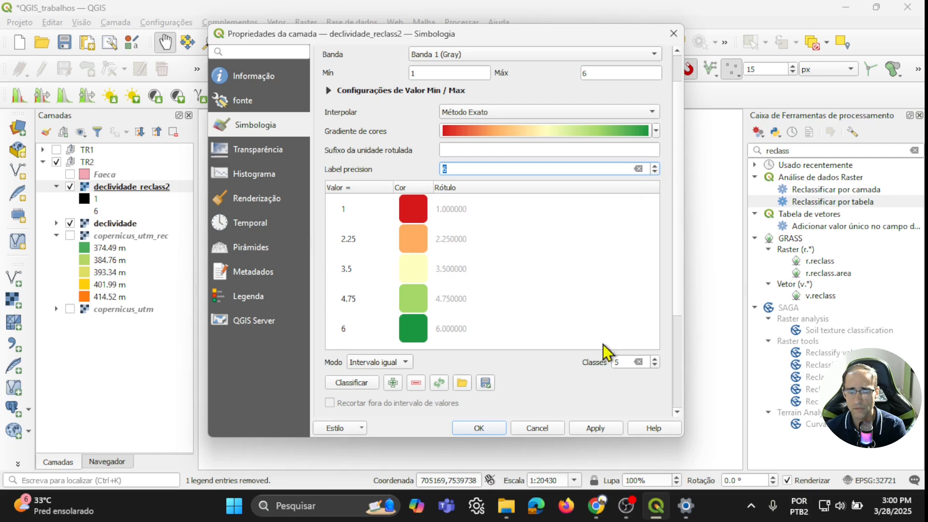
click(593, 428)
click(379, 362)
click(378, 351)
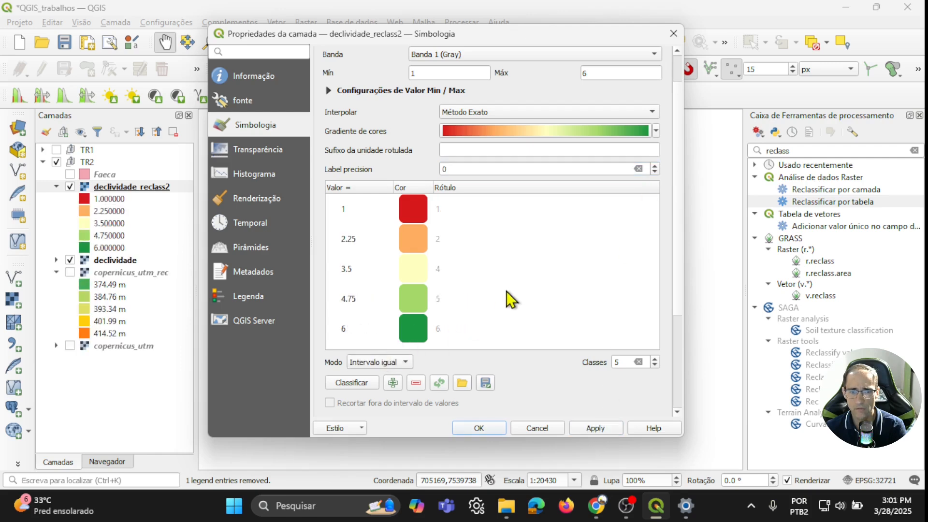
Classify declividade_reclass2 into 6 classes with values 1 to 6 and apply the symbology.
scroll(507, 288, down, 3)
scroll(510, 293, up, 1)
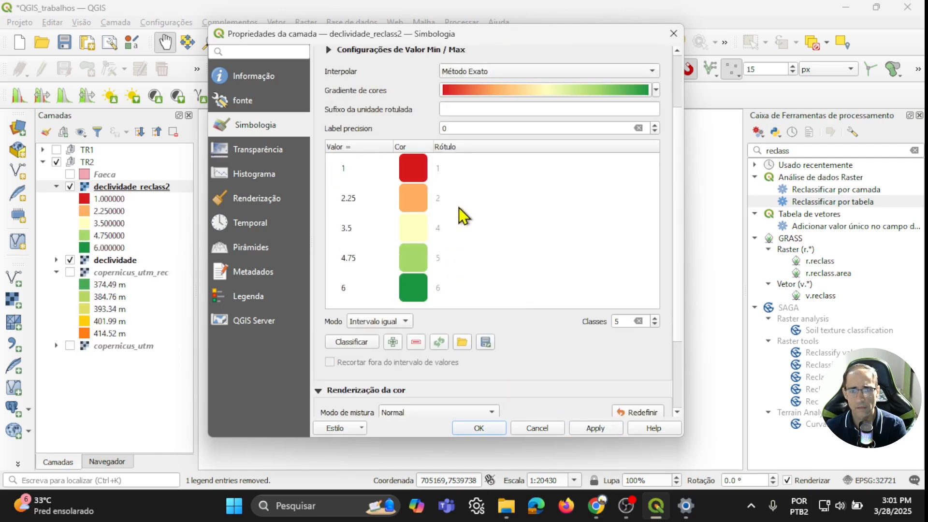
click(655, 317)
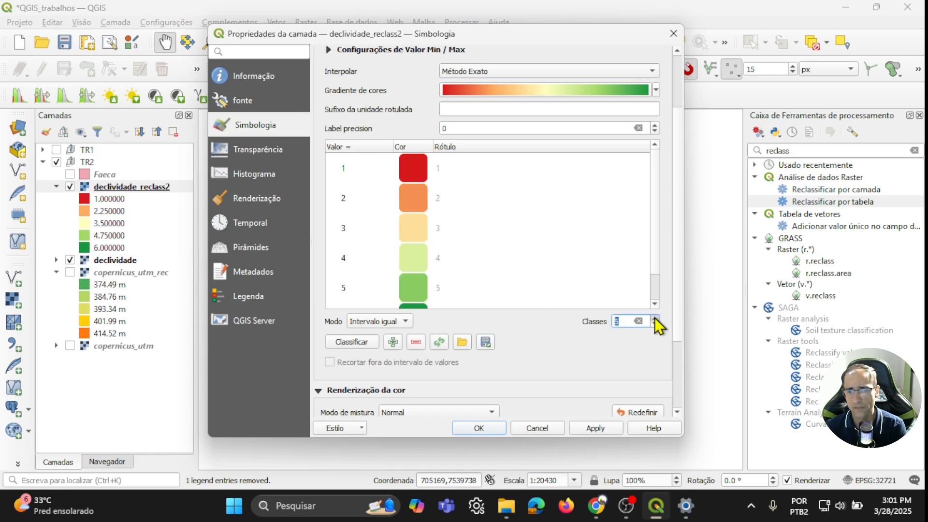
click(353, 344)
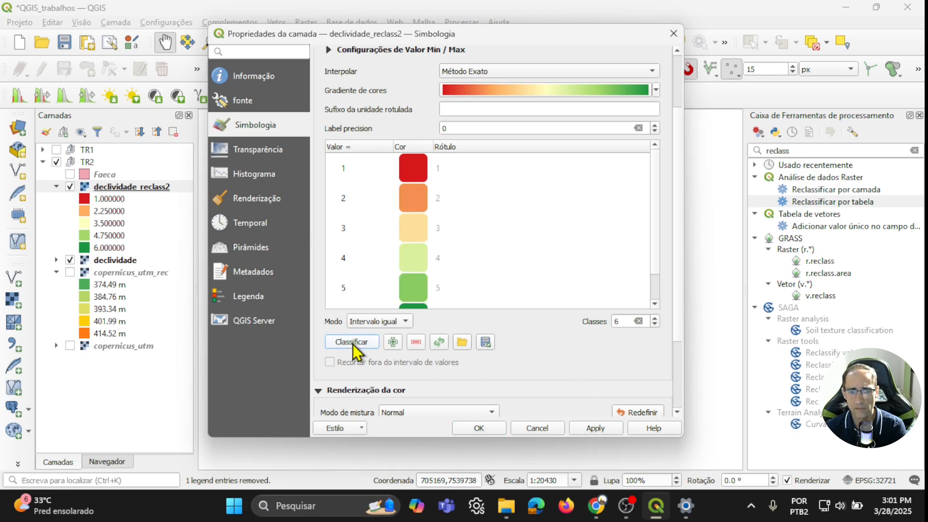
scroll(459, 246, down, 1)
scroll(494, 255, up, 1)
scroll(494, 256, down, 1)
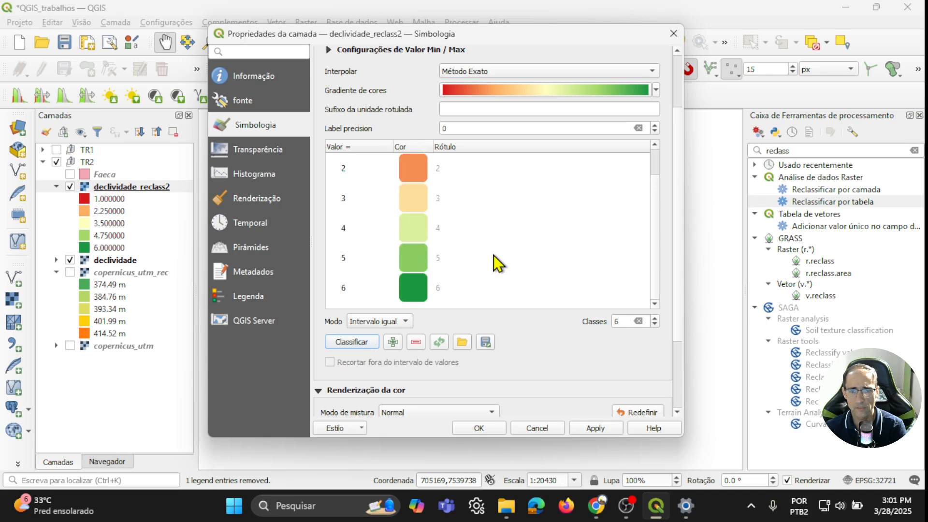
scroll(494, 255, up, 2)
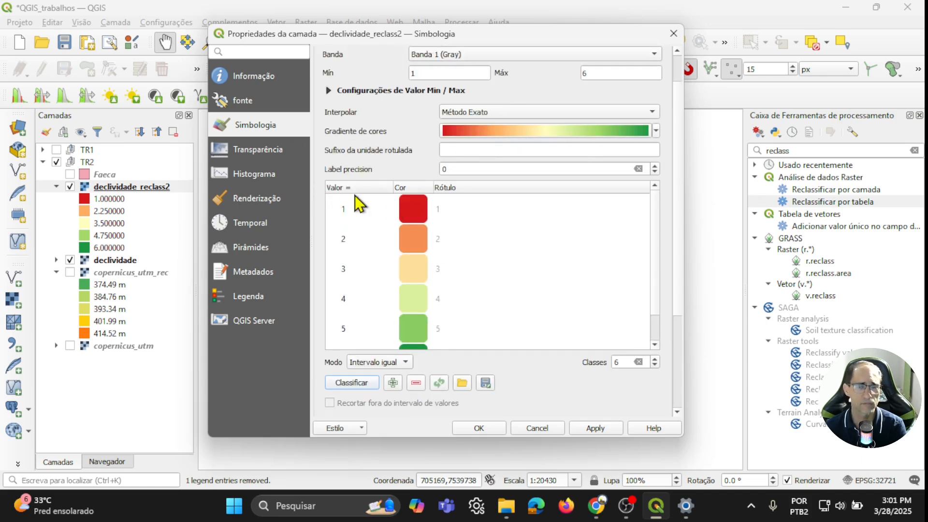
scroll(363, 147, up, 1)
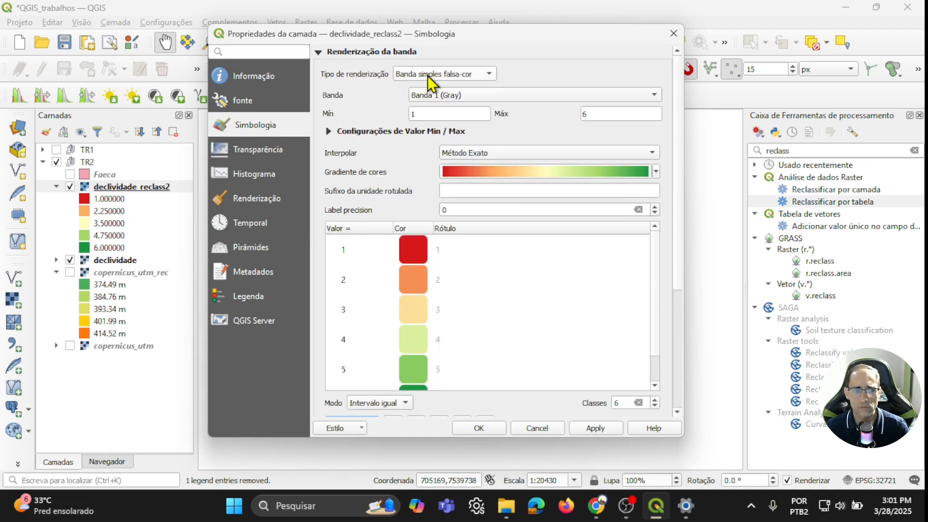
click(595, 431)
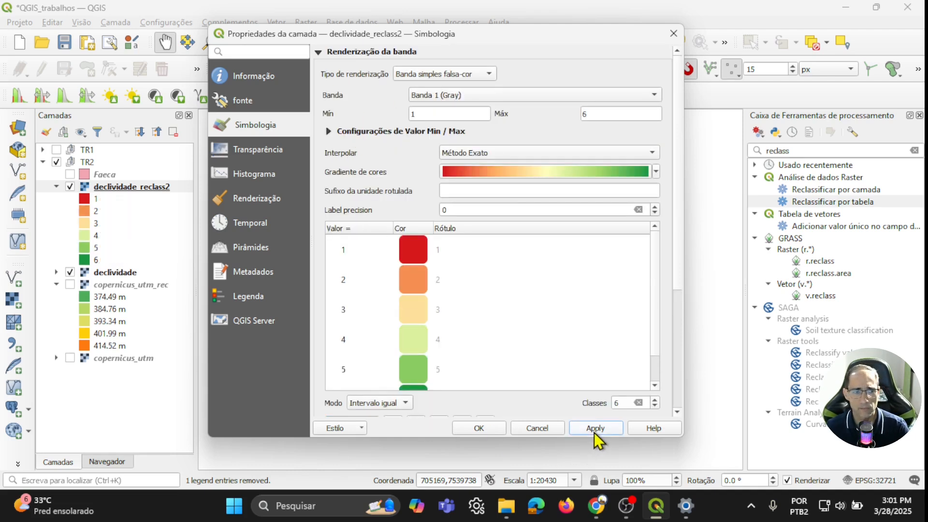
click(490, 75)
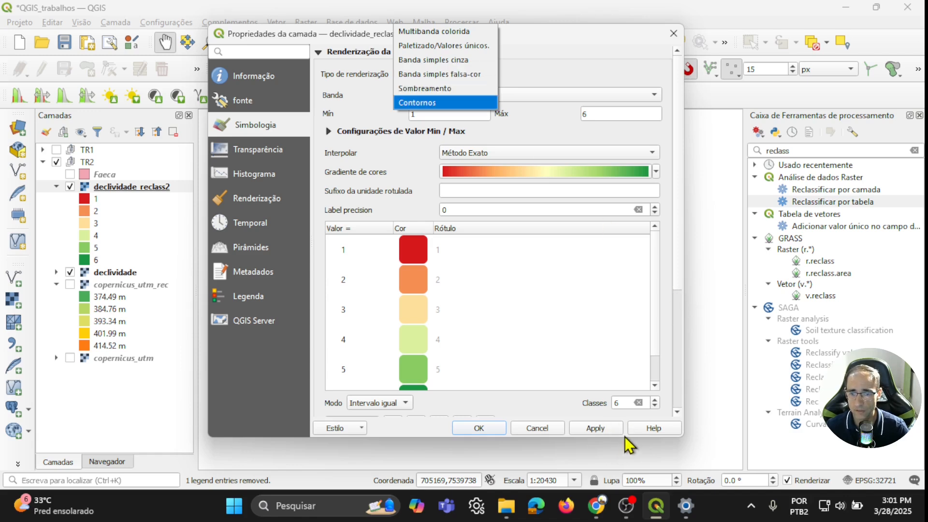
click(527, 136)
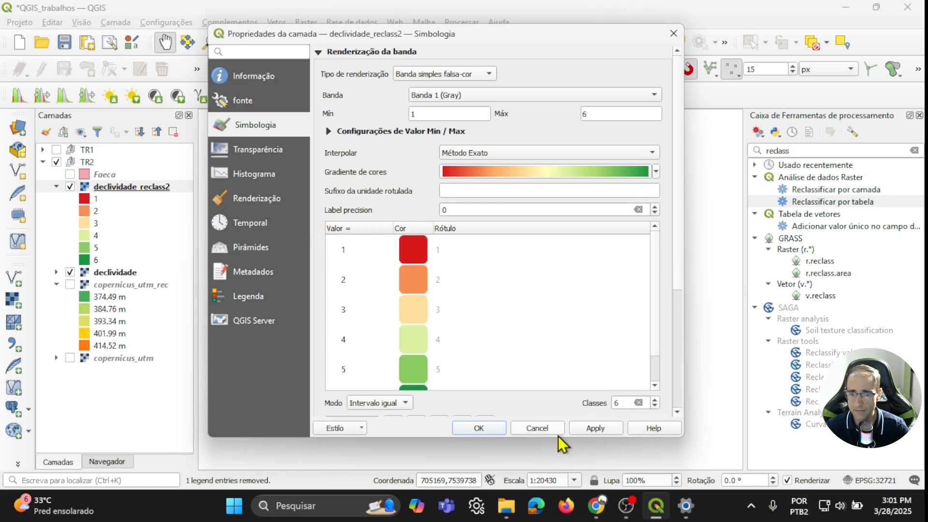
Create a new color gradient from the cpt-city catalogue, using the wiki-knutux palette under Topography.
drag(421, 436, 420, 452)
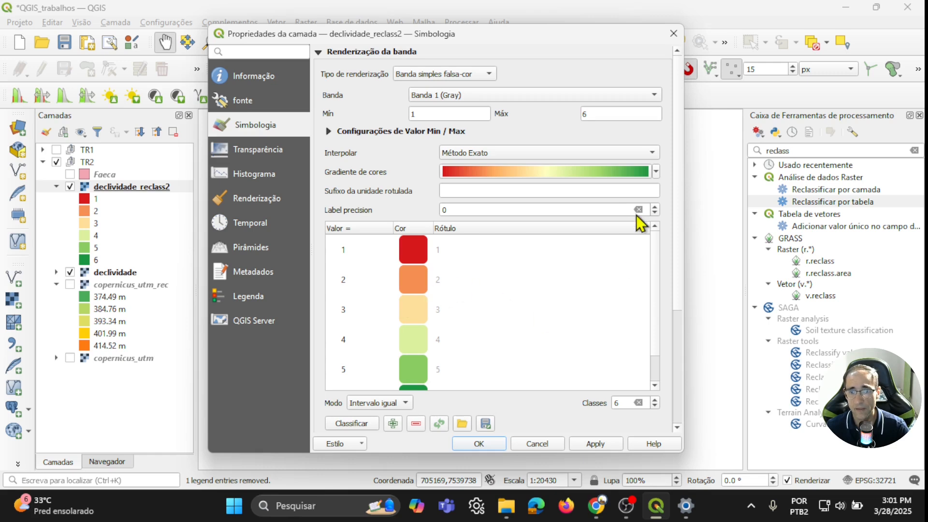
click(655, 171)
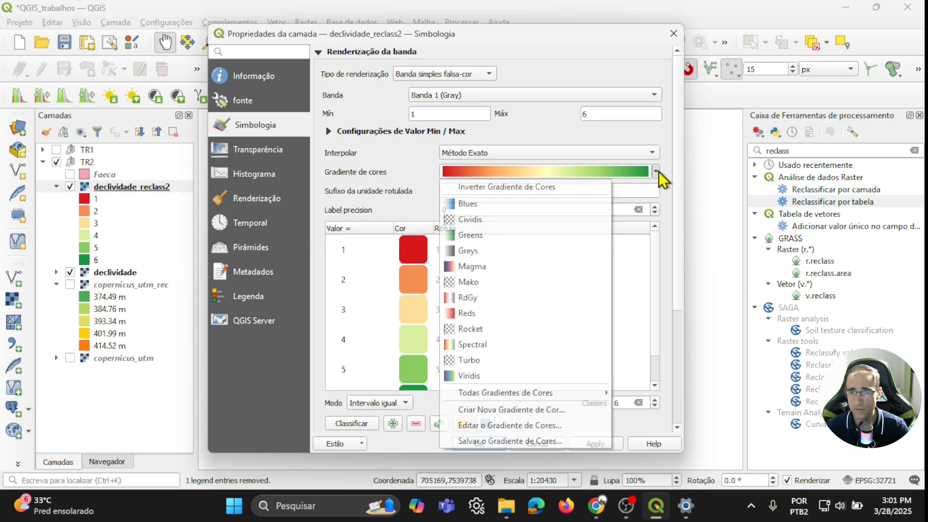
click(532, 412)
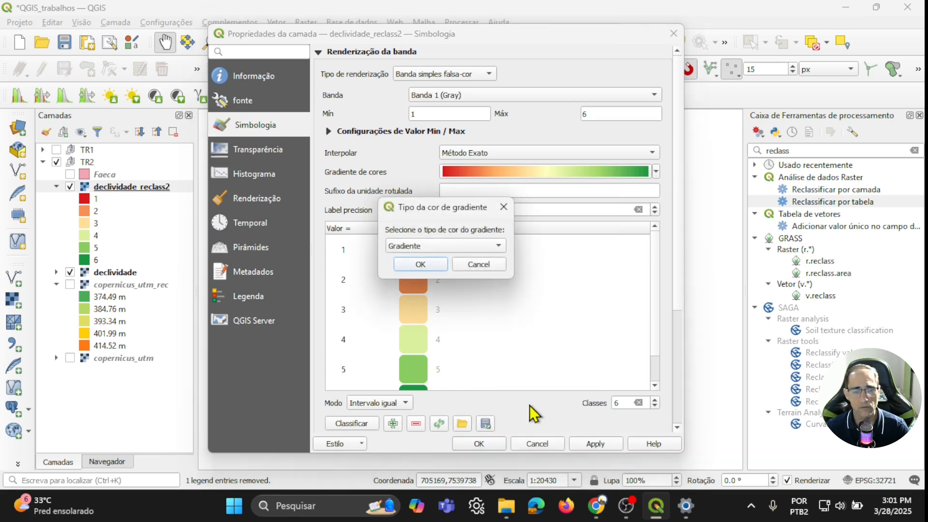
click(442, 244)
click(433, 289)
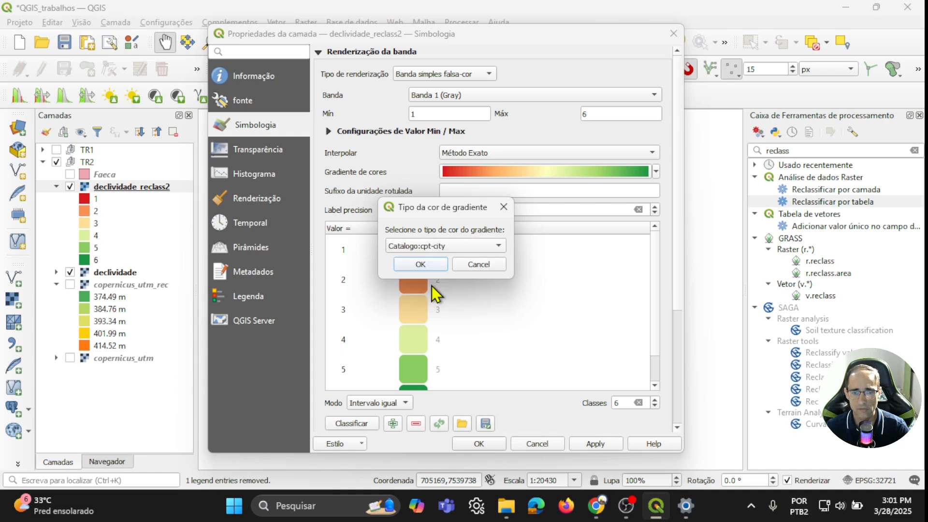
click(420, 264)
click(304, 252)
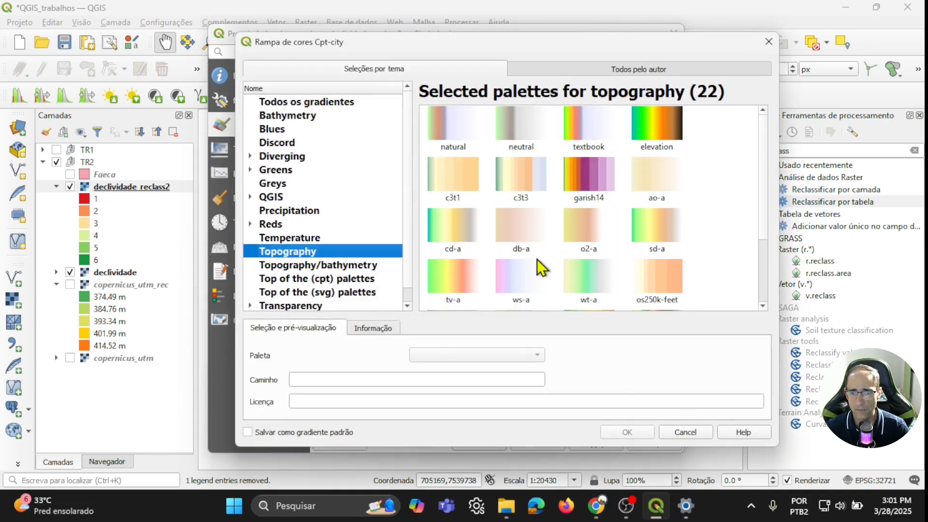
scroll(555, 252, down, 3)
click(591, 239)
click(627, 432)
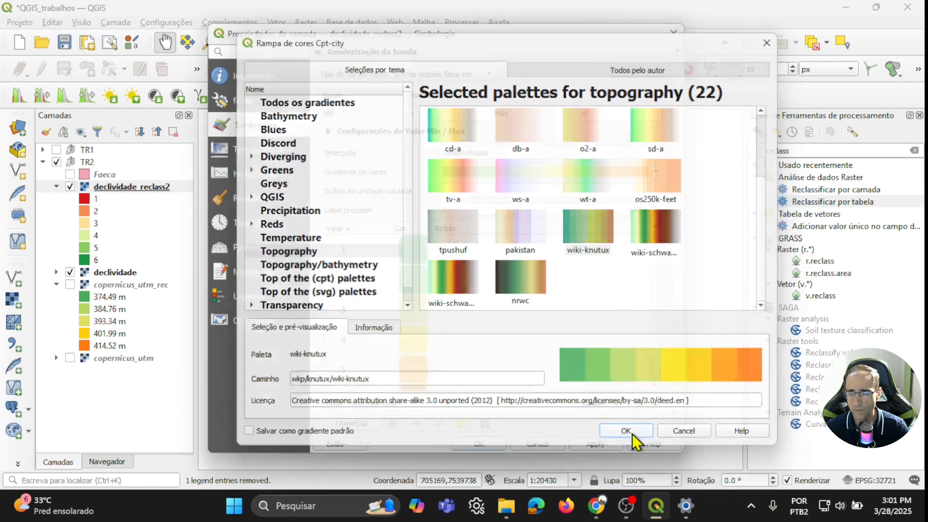
Apply the wiki-knutux ramp and label classes 1 to 3 "Plano - 0 -3%", "Suave Ondulado - 3% a 8%" and "Ondulado - 8% a 20%".
click(603, 445)
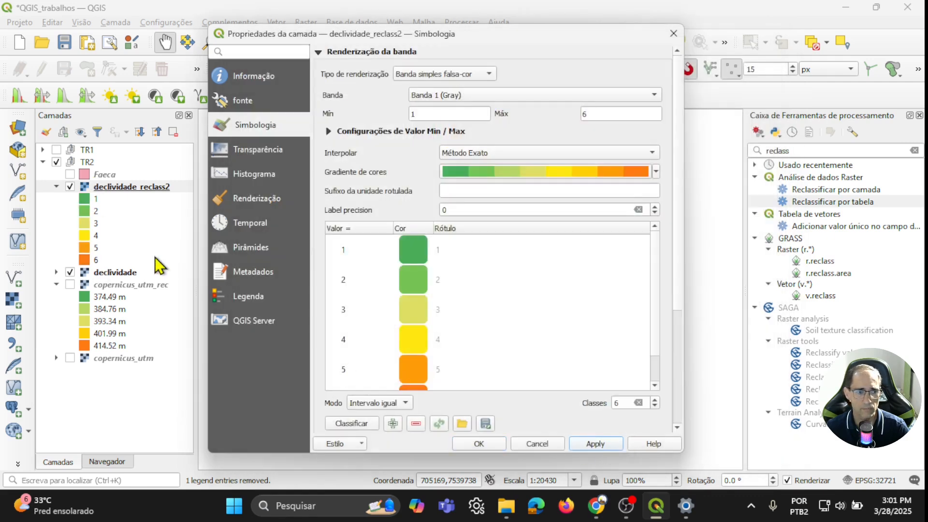
double_click(453, 256)
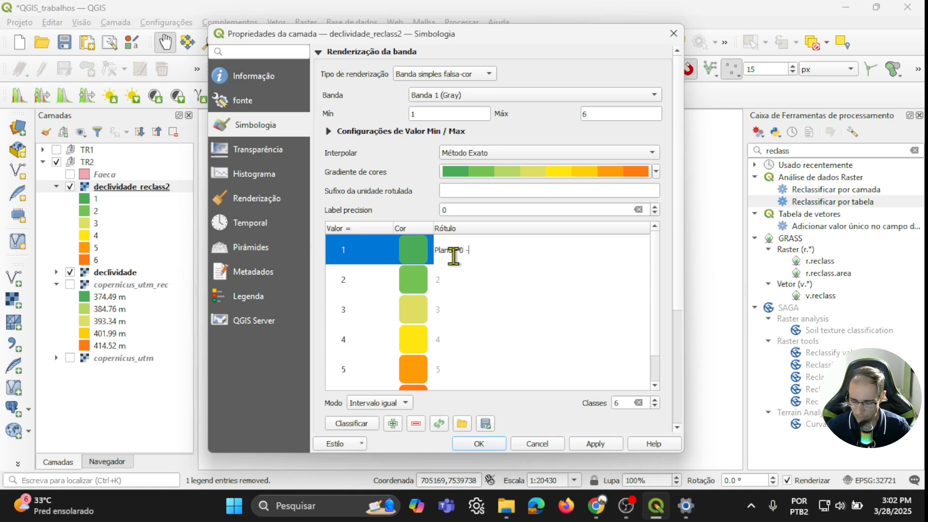
text(Plano - 0 -3%)
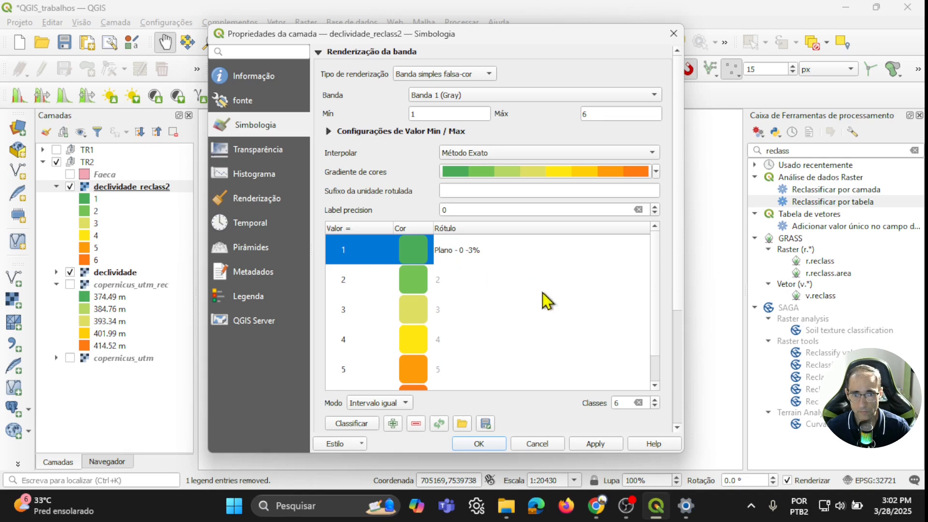
double_click(463, 273)
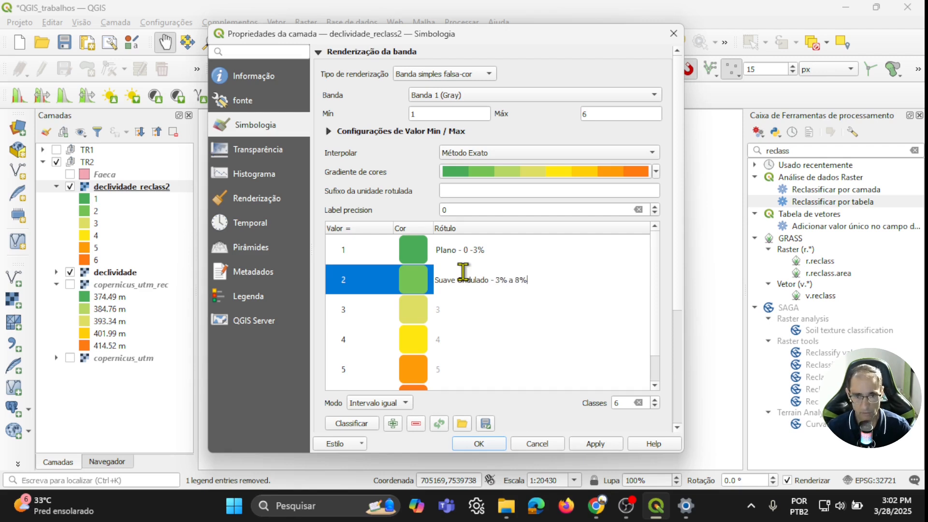
double_click(468, 307)
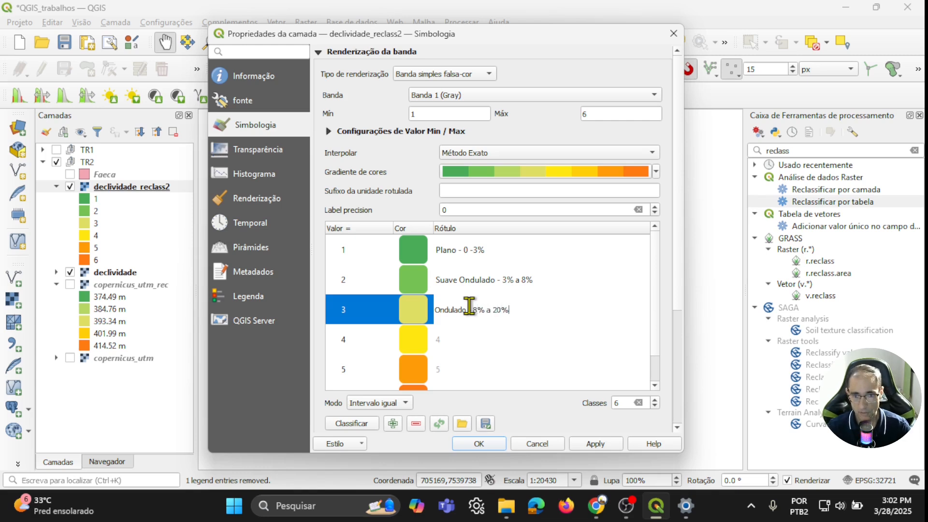
Label class 4 "Forte ondulado - 20% a 45%" and class 5 "Montanhoso - 45% a 75%", checking the Embrapa slope classes in the browser.
double_click(454, 340)
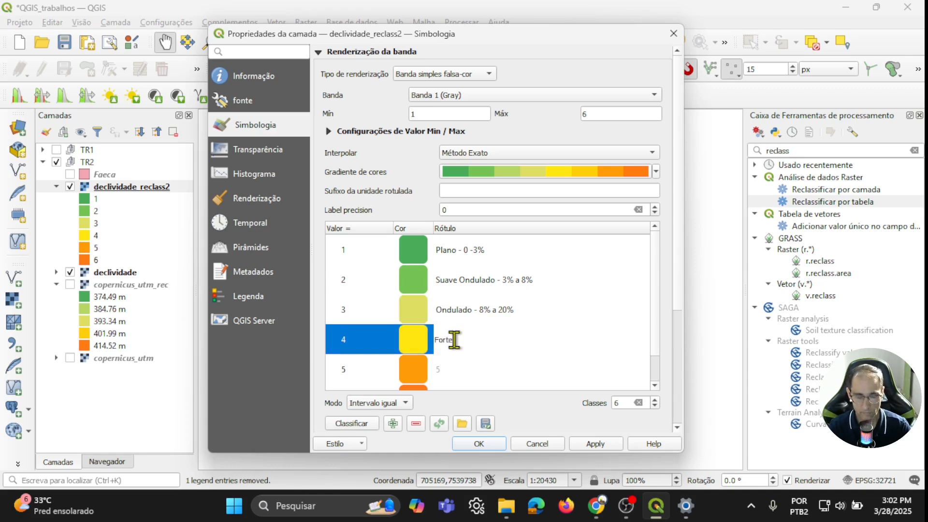
text(Forte ondulado - 20% a 45%)
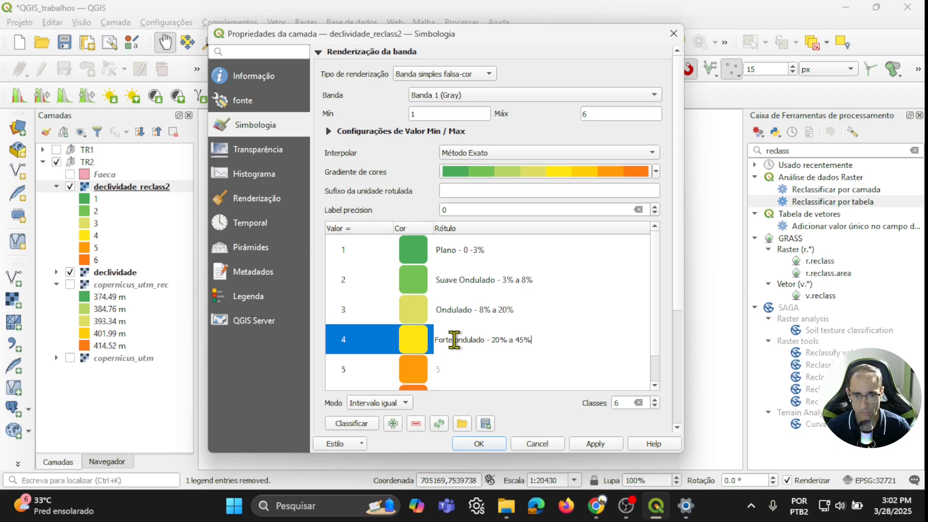
click(451, 369)
double_click(451, 370)
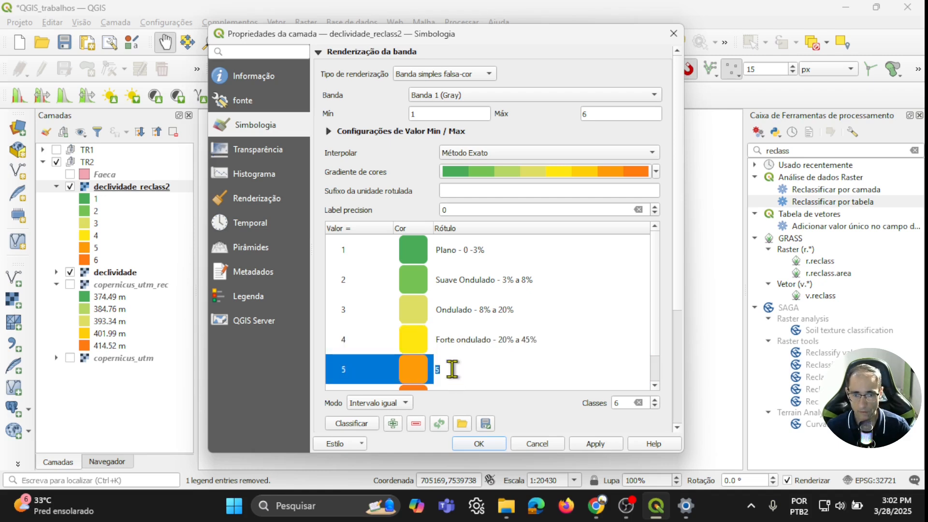
click(597, 507)
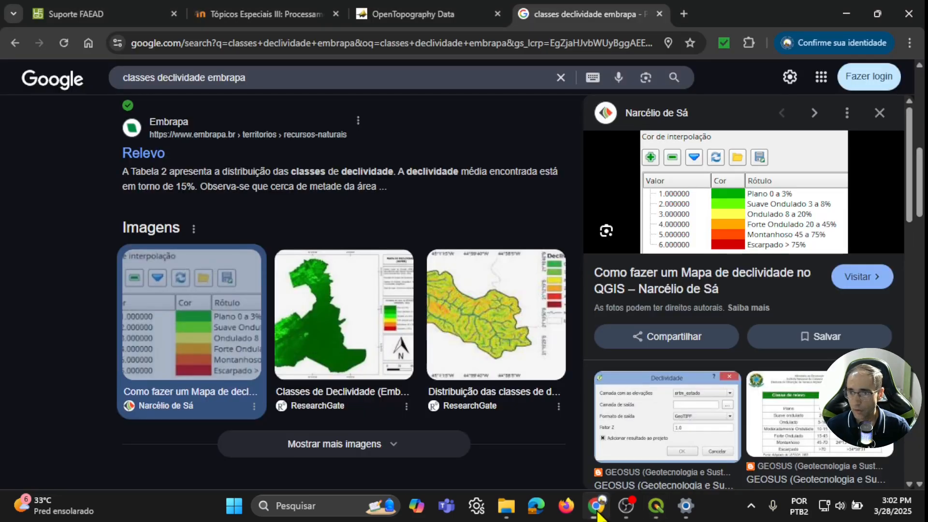
click(656, 506)
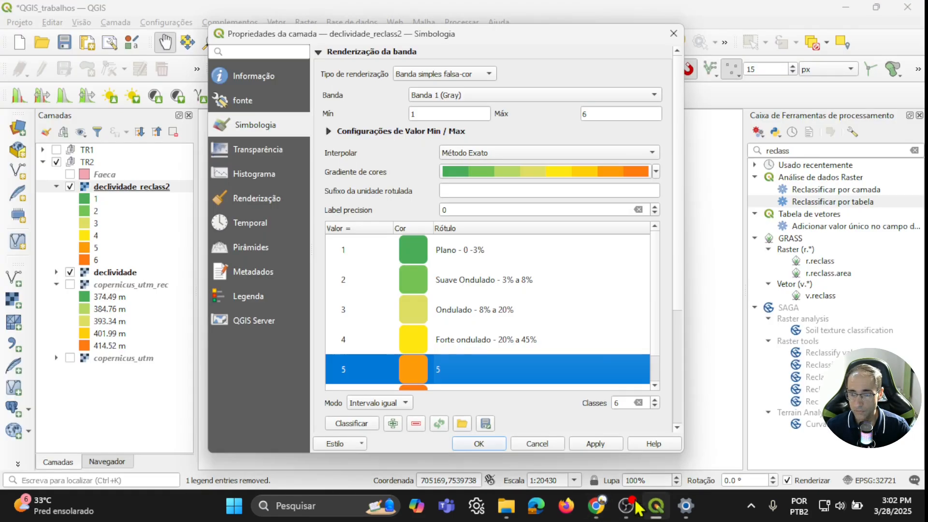
double_click(467, 370)
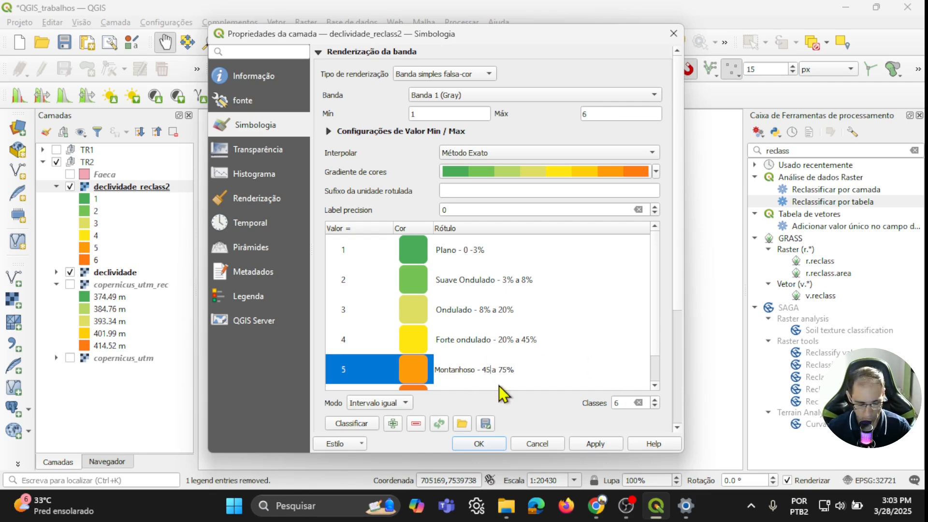
Label class 6 "Escarpado - >75%" after checking the browser reference, and apply the symbology to declividade_reclass2.
scroll(503, 356, down, 1)
double_click(452, 370)
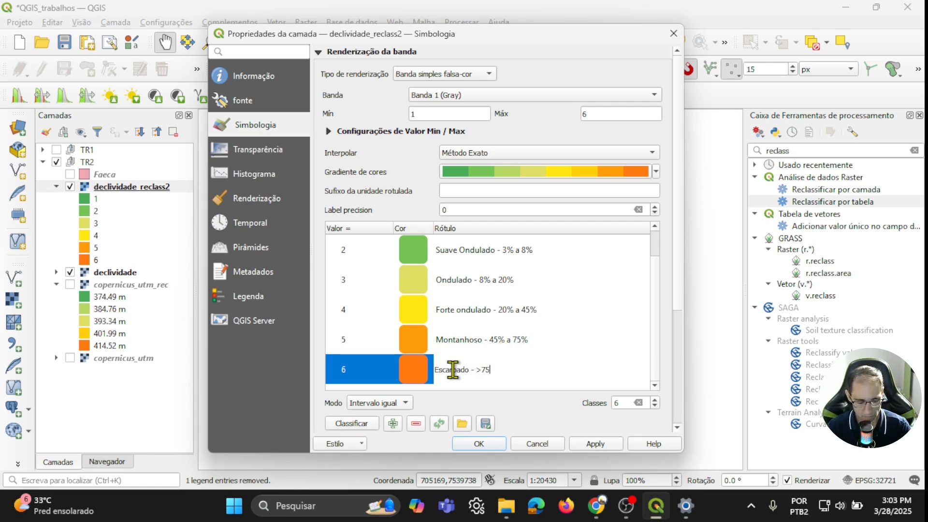
click(597, 506)
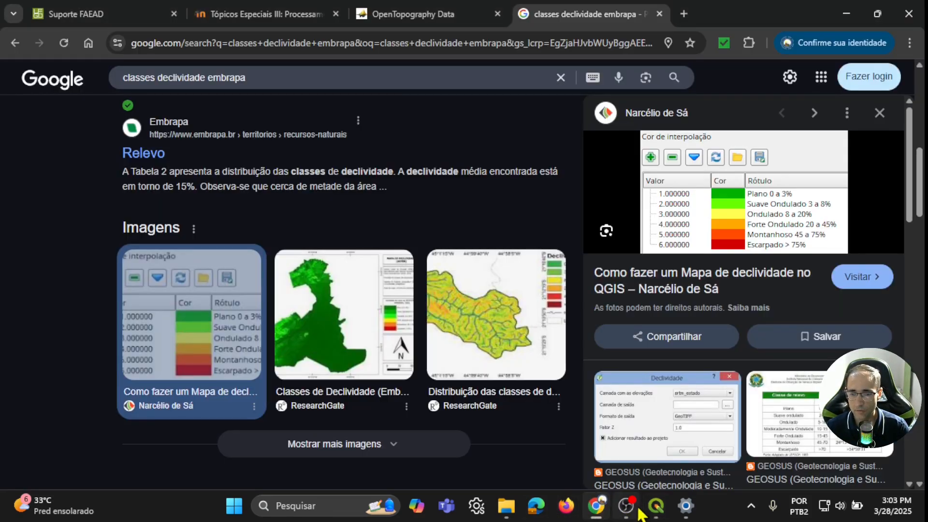
click(656, 506)
click(596, 444)
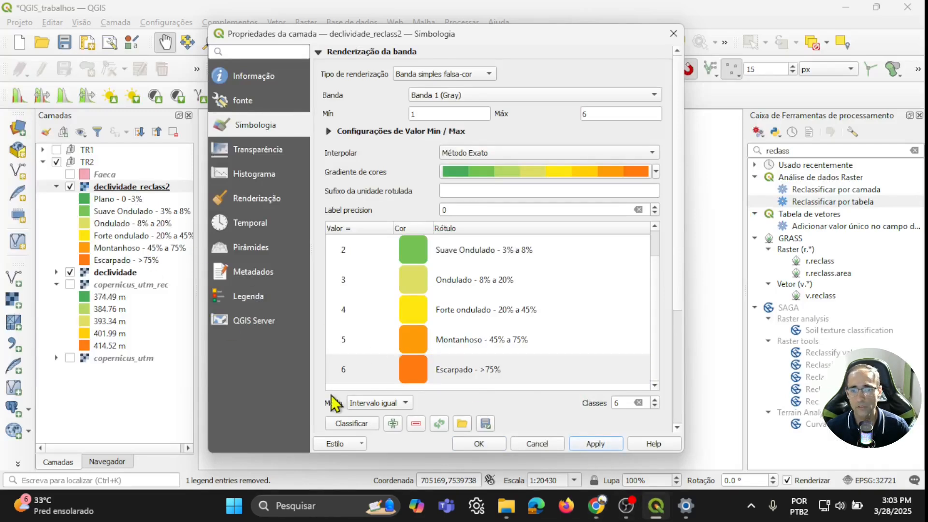
click(498, 446)
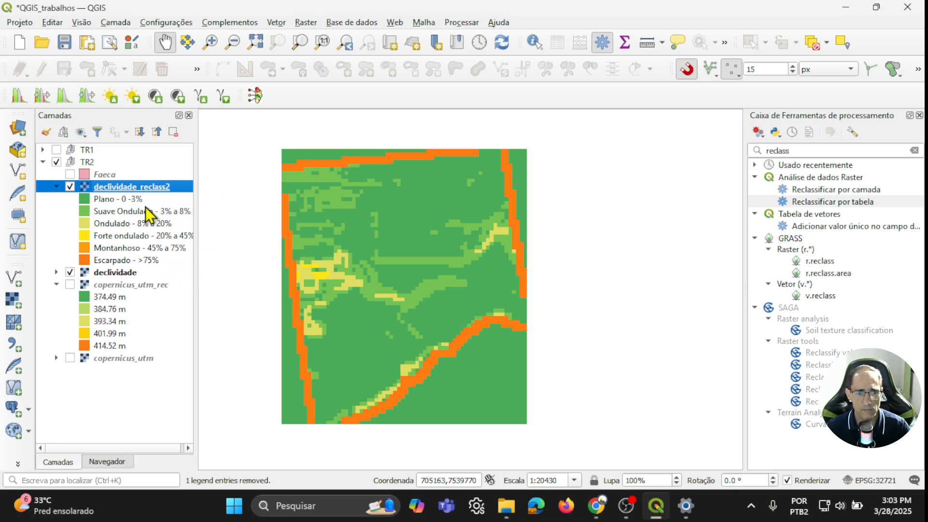
Examine the reclassified slope raster up close and compare its edges with the Faeca boundary by briefly showing that layer.
scroll(465, 322, up, 3)
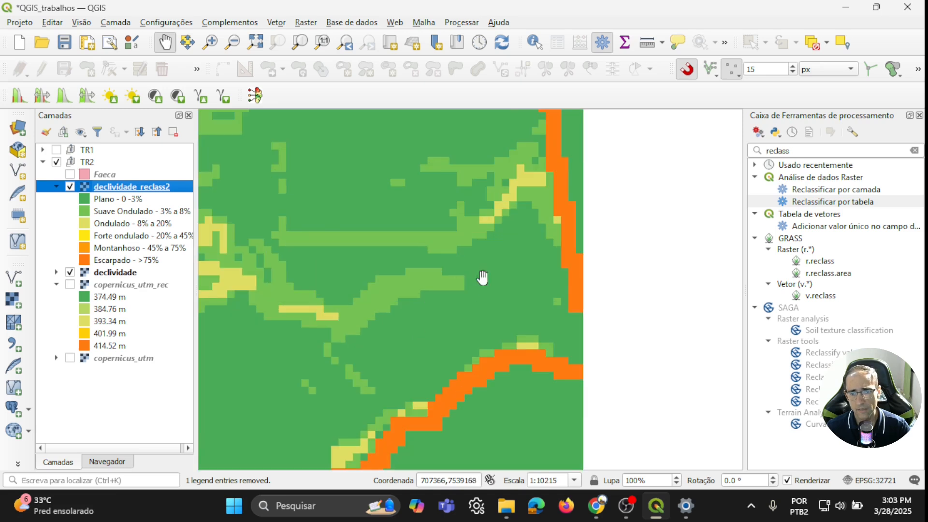
scroll(553, 269, down, 2)
scroll(528, 272, down, 1)
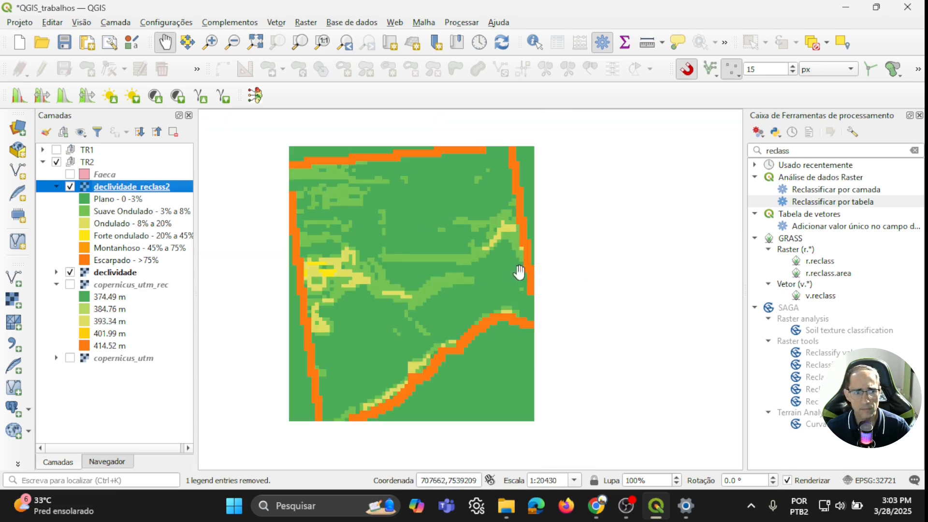
click(63, 174)
click(69, 174)
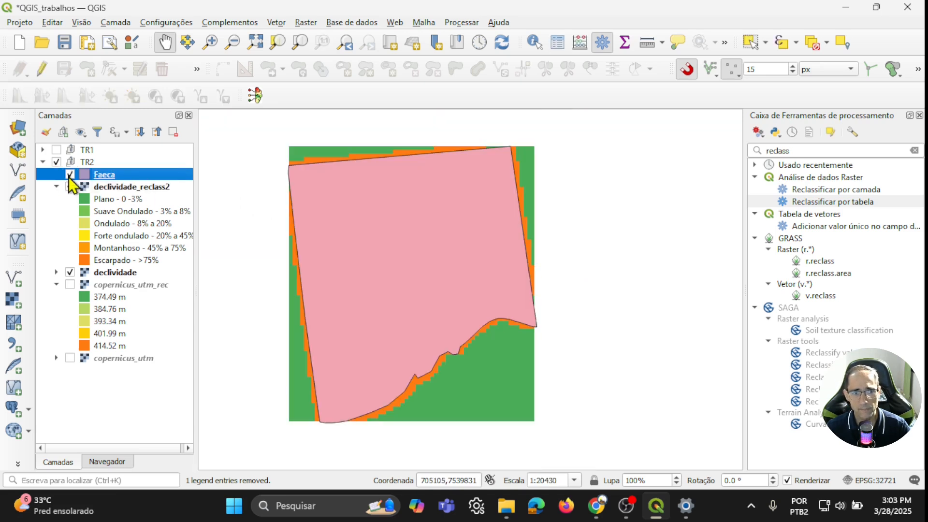
click(70, 175)
Review the transparency and additional no-data settings in the declividade_reclass2 layer properties.
double_click(112, 187)
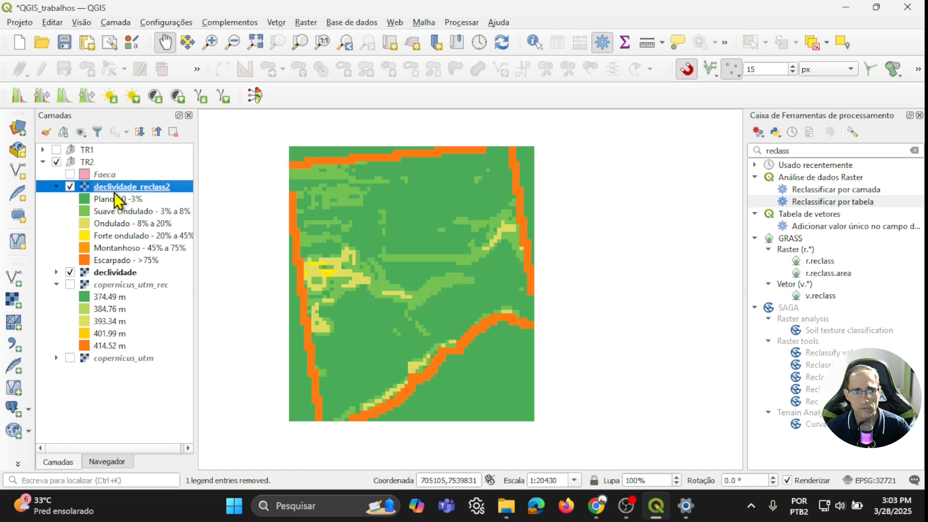
click(261, 150)
click(452, 137)
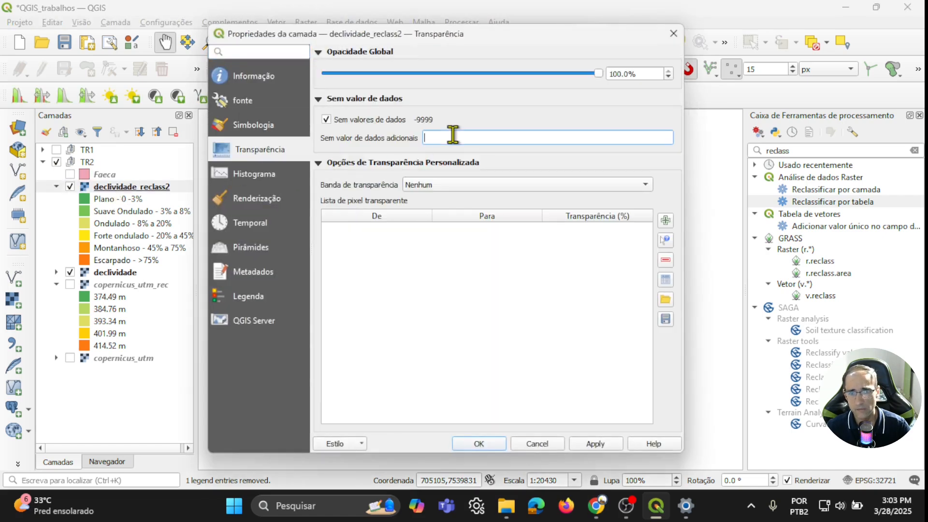
click(493, 444)
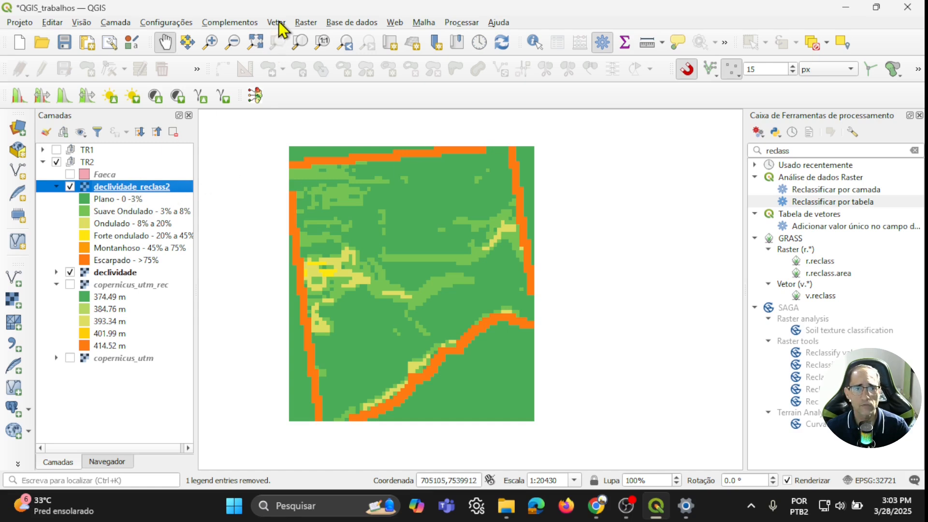
Clip the declividade_reclass2 raster with the Faeca layer as the mask, keeping the default options.
click(305, 23)
mouse_move(377, 169)
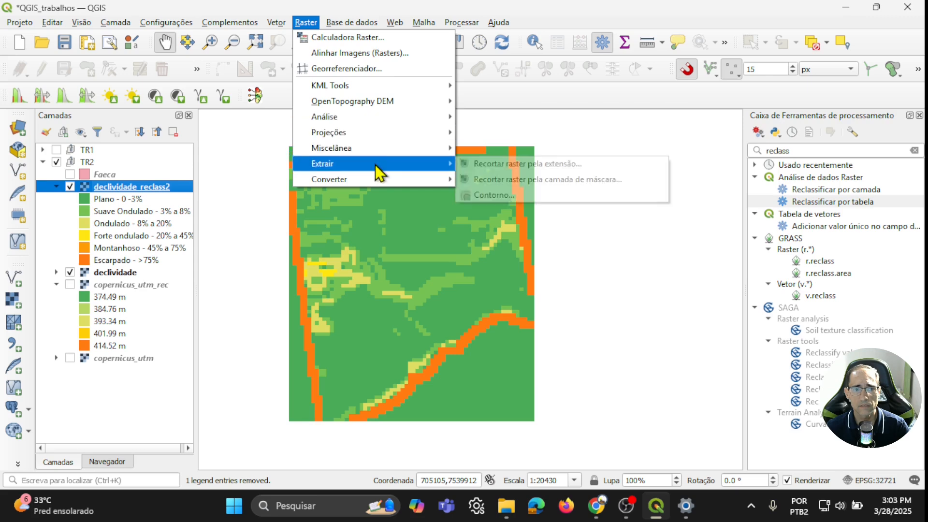
click(529, 179)
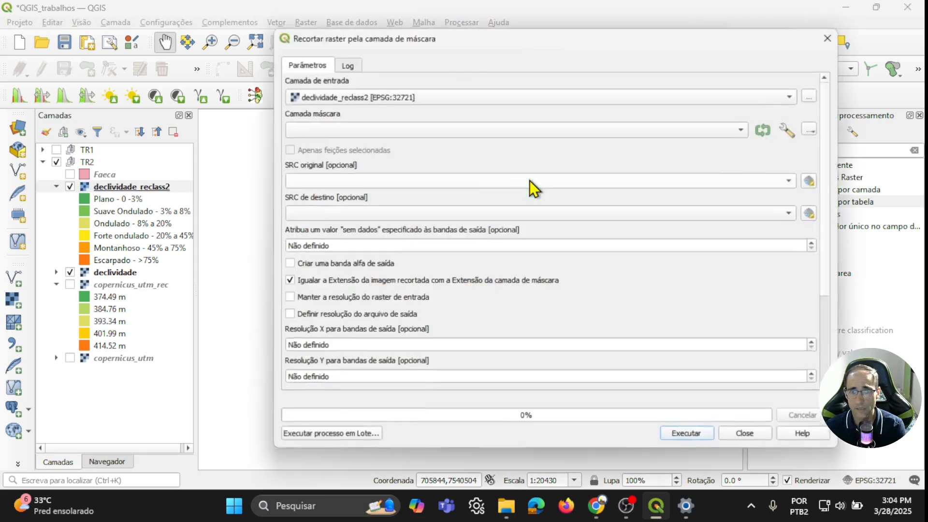
click(366, 130)
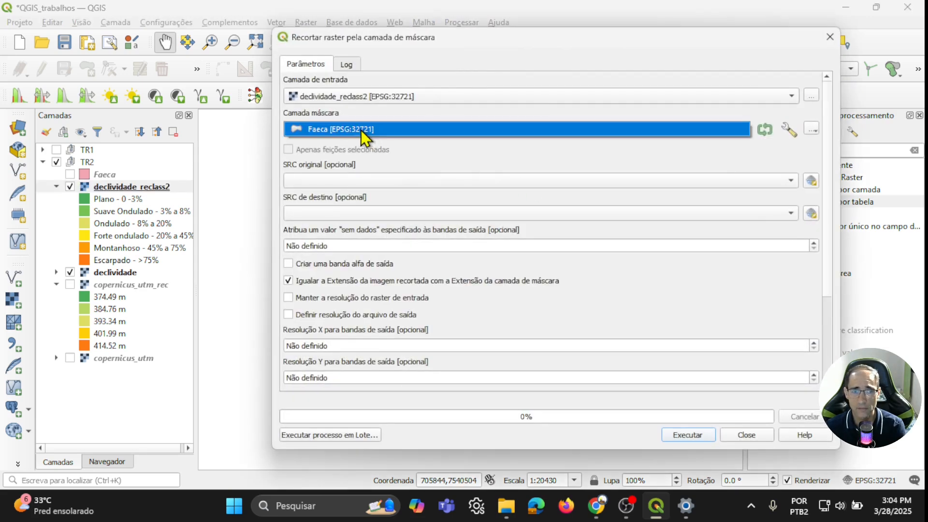
click(365, 130)
click(681, 435)
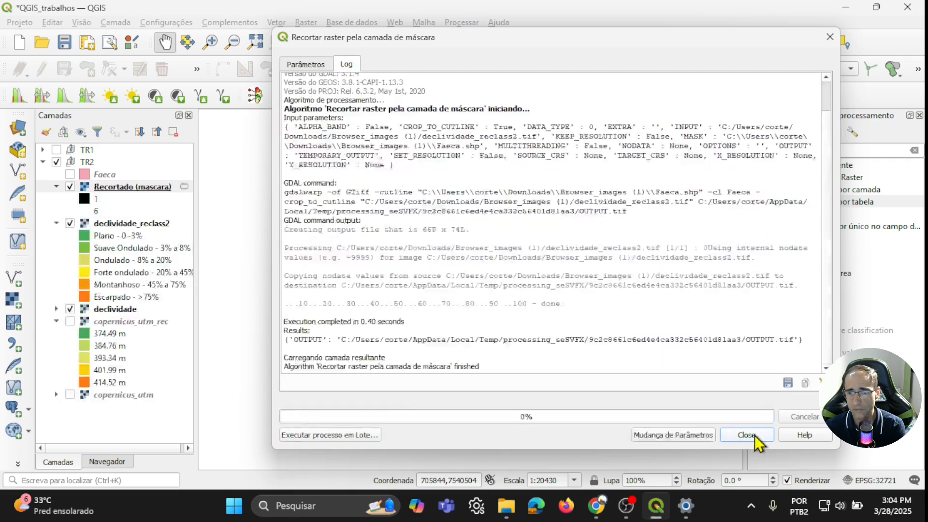
click(748, 492)
Hide declividade_reclass2 and copy its style onto the clipped raster Recortado (mascara).
click(70, 223)
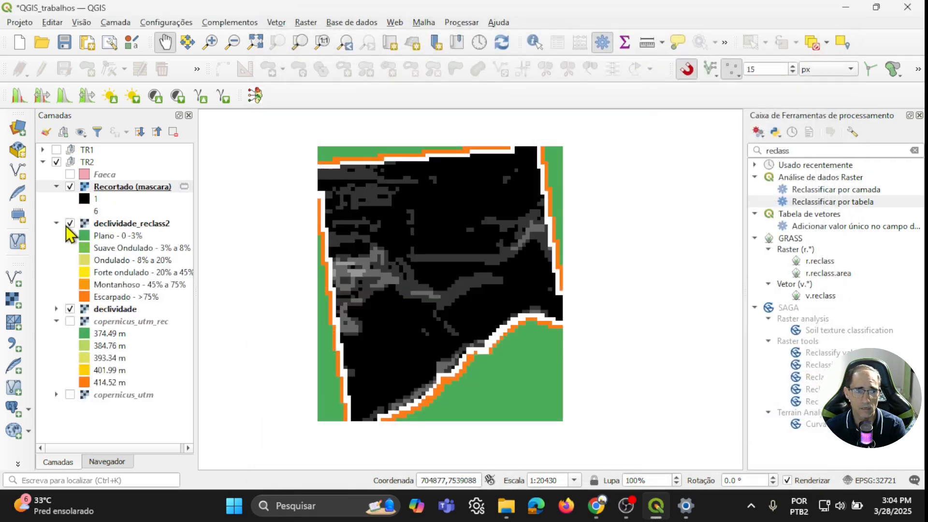
right_click(110, 224)
mouse_move(216, 492)
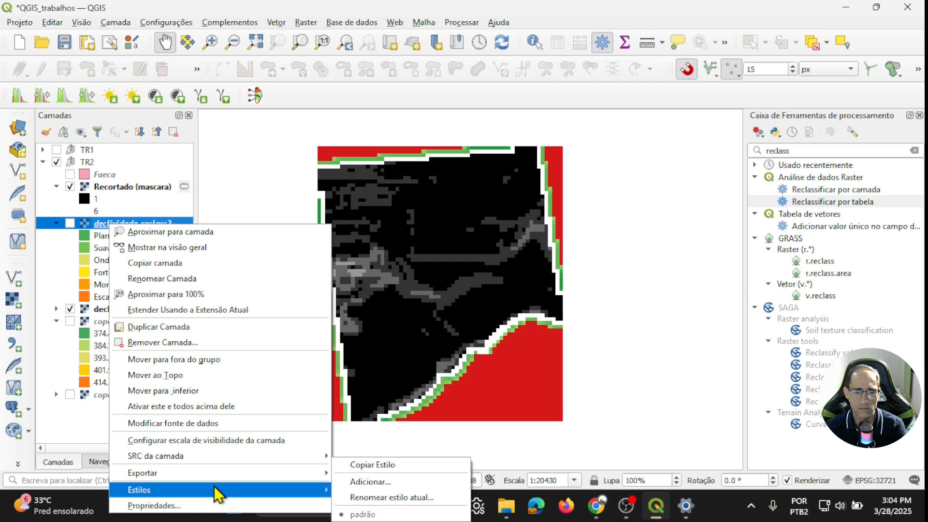
click(373, 466)
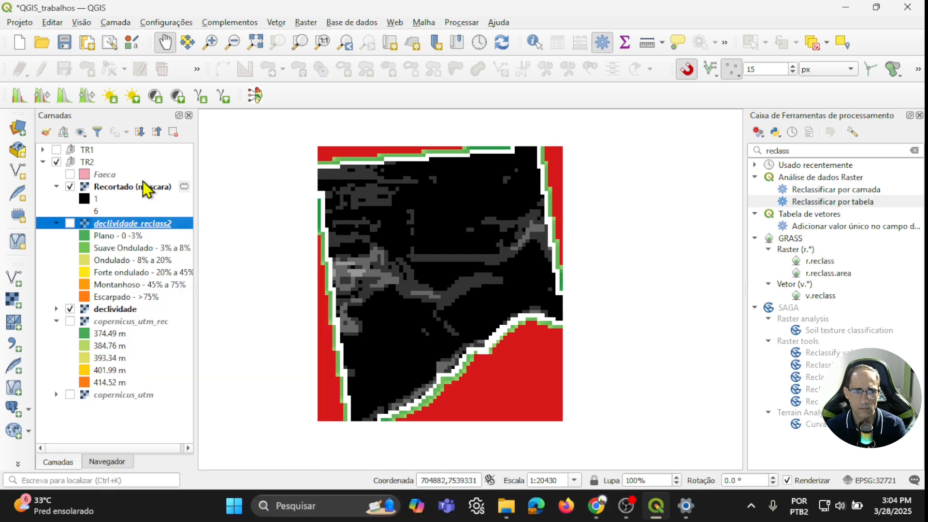
click(144, 188)
right_click(141, 185)
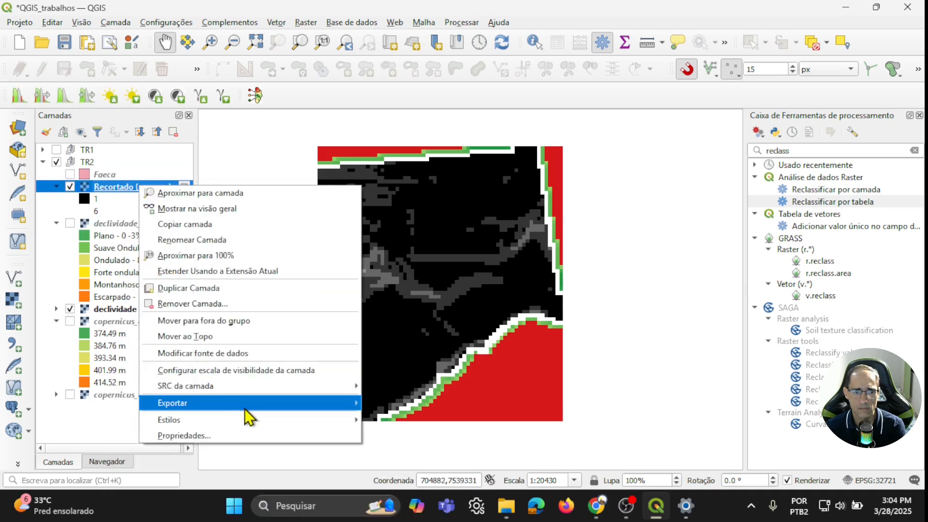
mouse_move(263, 420)
click(424, 439)
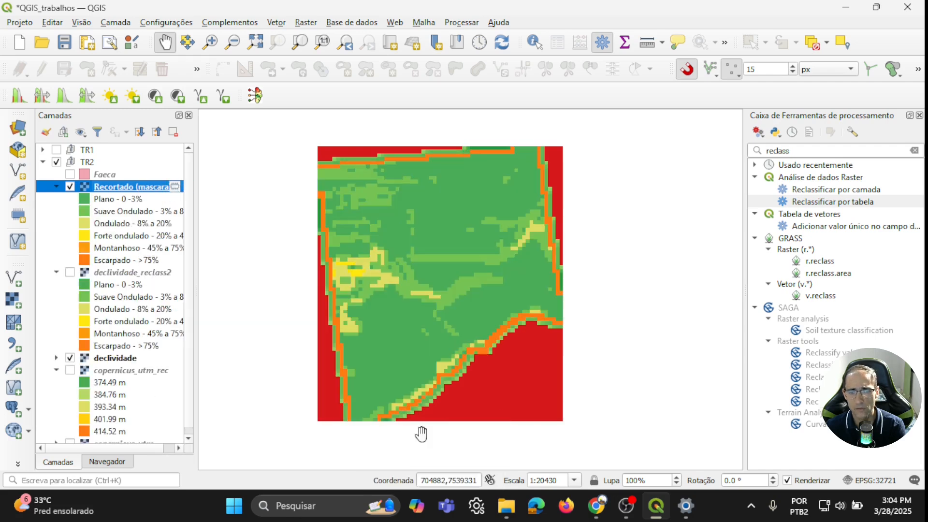
Hide the declividade layer and collapse the legends of declividade and declividade_reclass2.
click(71, 358)
click(56, 357)
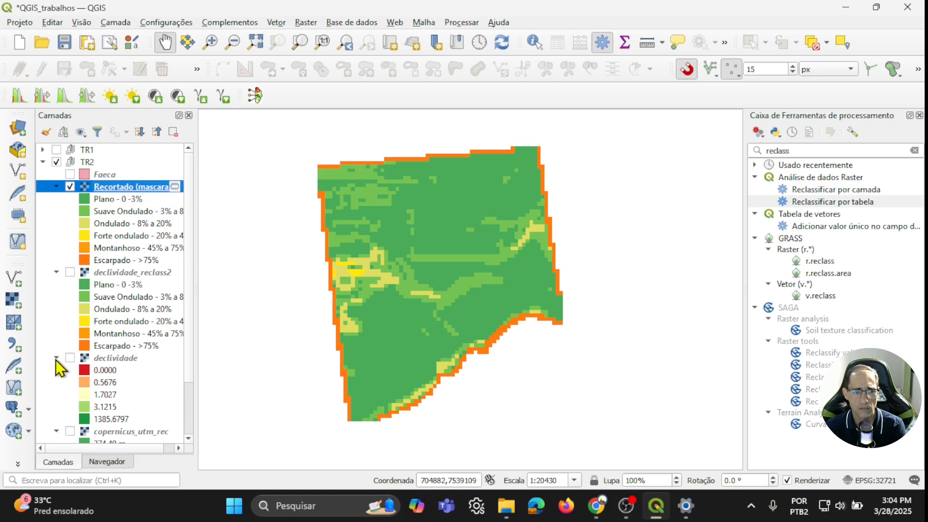
click(56, 358)
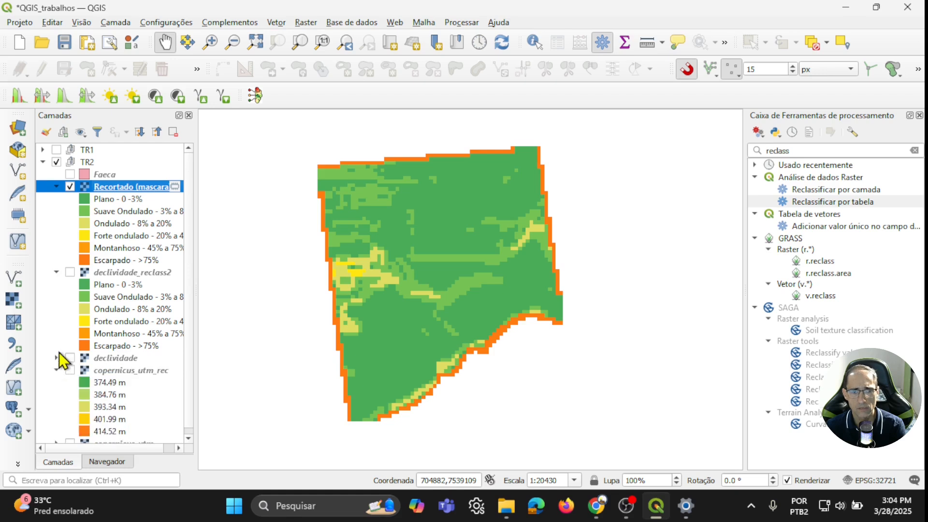
click(56, 273)
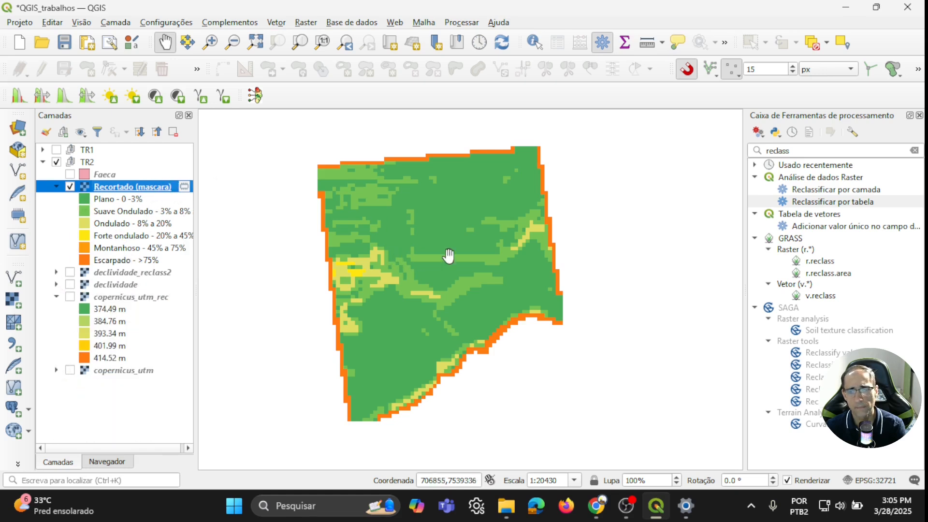
Examine the border cells along the eastern edge of the clipped slope raster up close.
scroll(539, 234, up, 1)
scroll(565, 296, up, 1)
scroll(566, 294, down, 1)
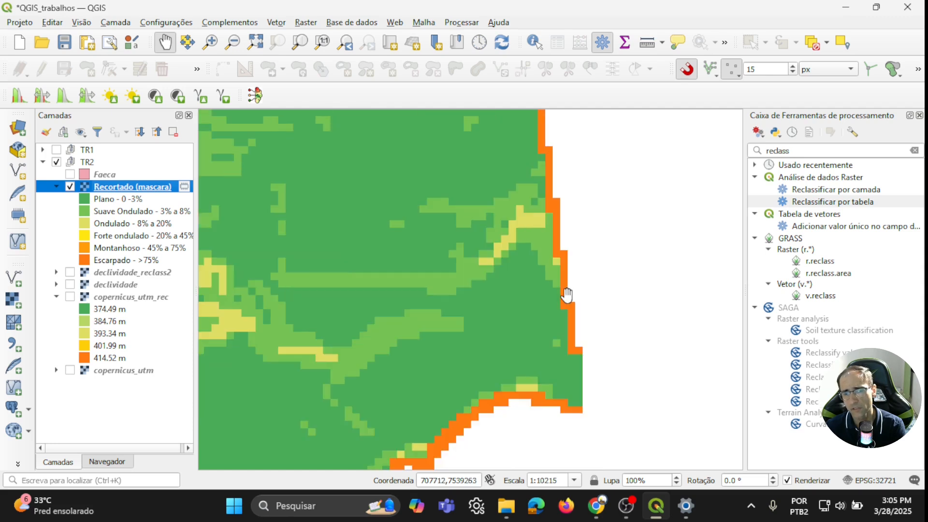
scroll(566, 295, down, 1)
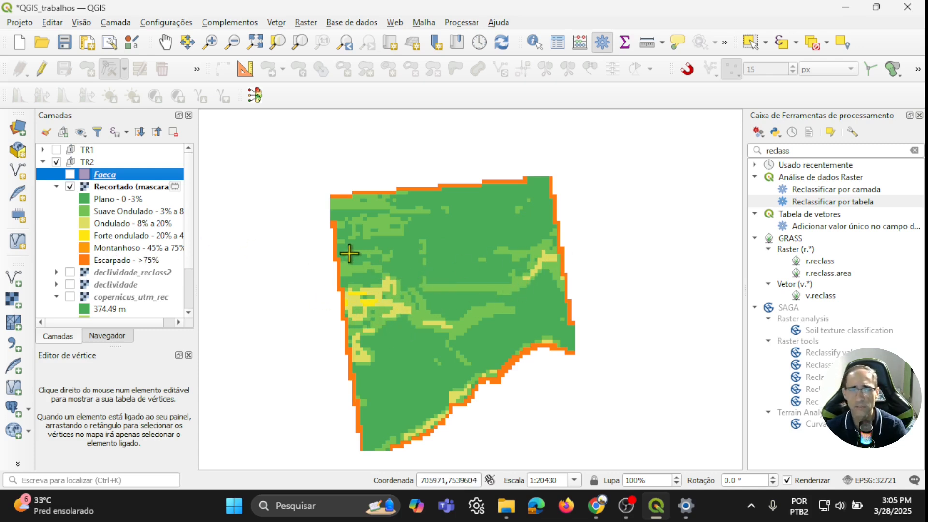
Close the vertex editor to give the layer list more room, keeping the clipped slope raster in view.
drag(425, 284, 393, 251)
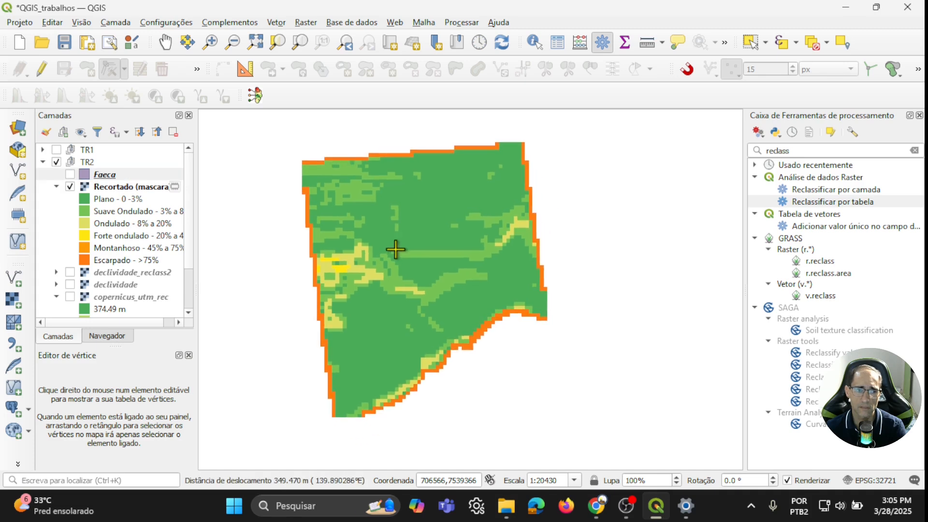
click(189, 355)
drag(367, 306, 364, 308)
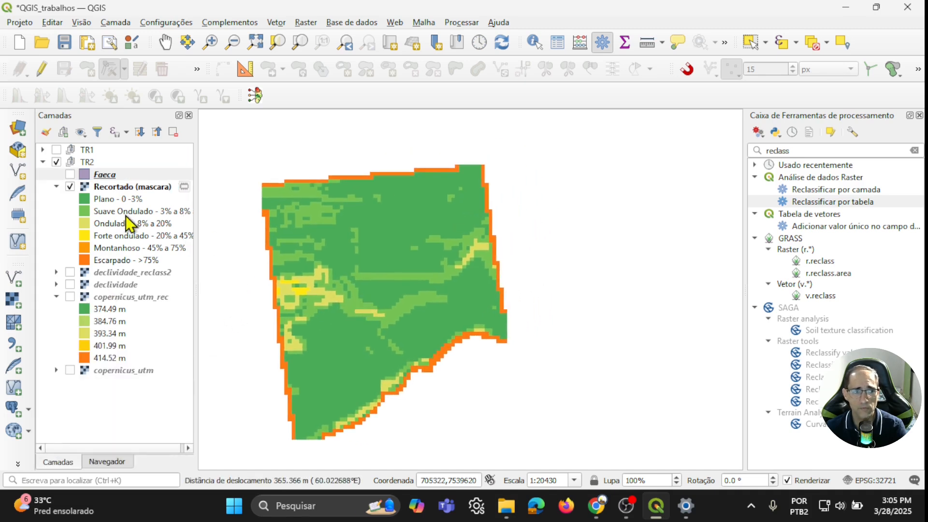
Export the Recortado (mascara) raster as a GeoTIFF named declividade_reclass3 in the Browser_images (1) folder and add it to the map.
click(143, 189)
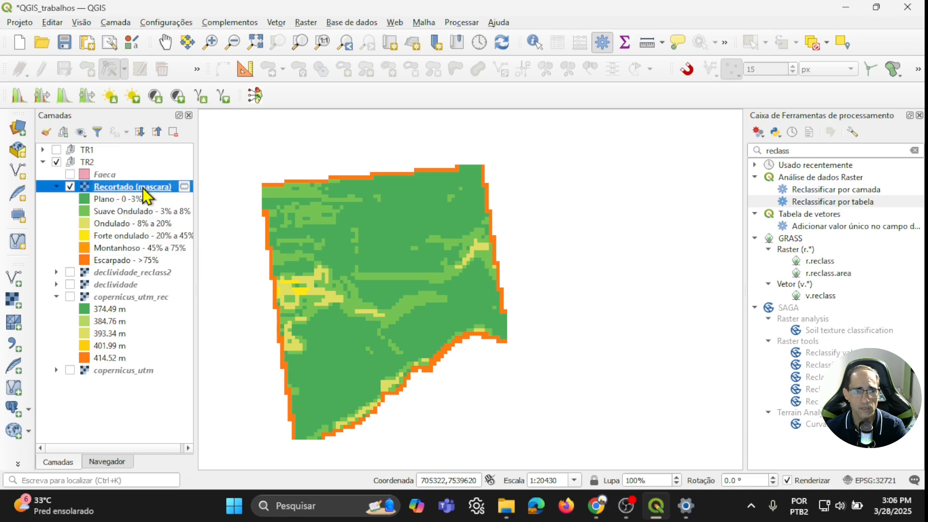
right_click(143, 190)
mouse_move(249, 407)
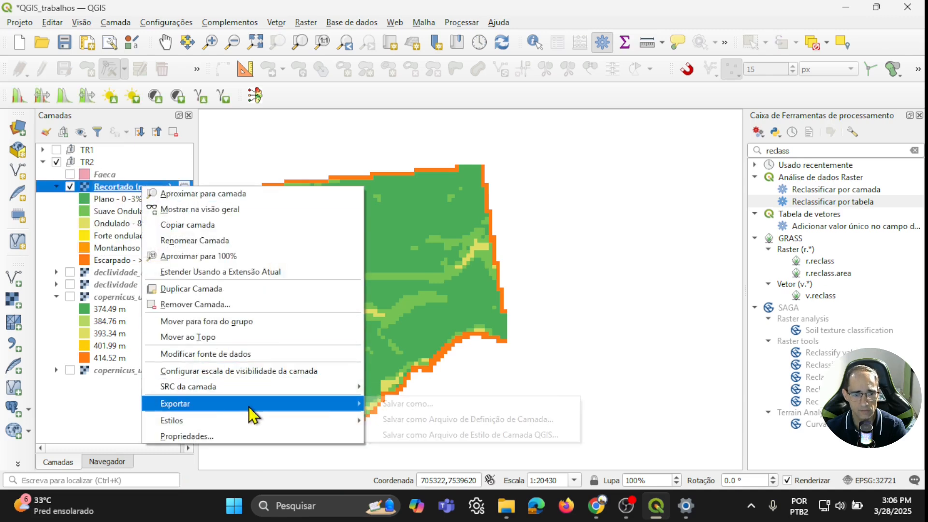
click(411, 406)
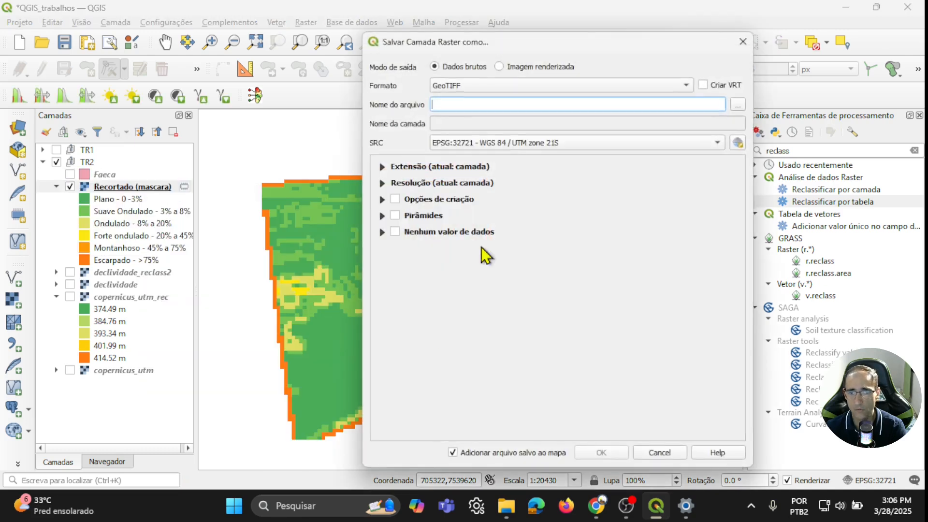
click(737, 105)
click(559, 181)
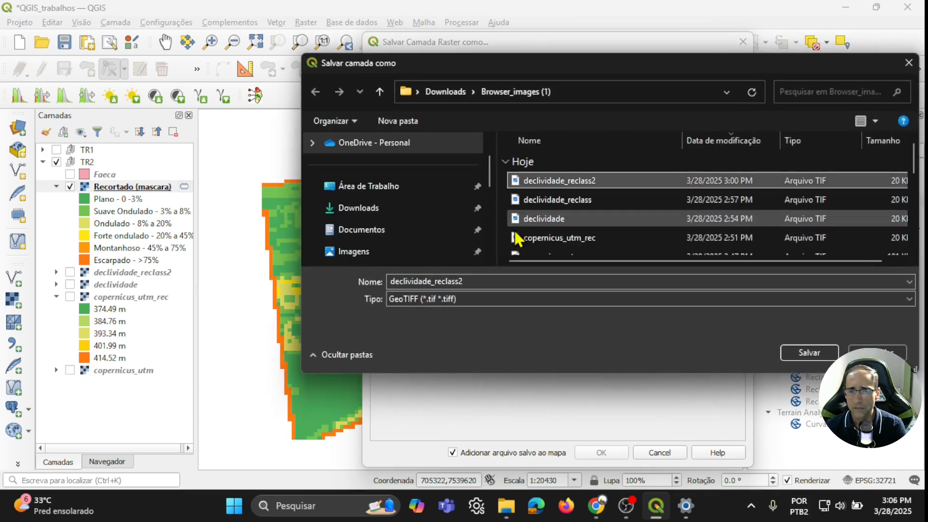
click(506, 283)
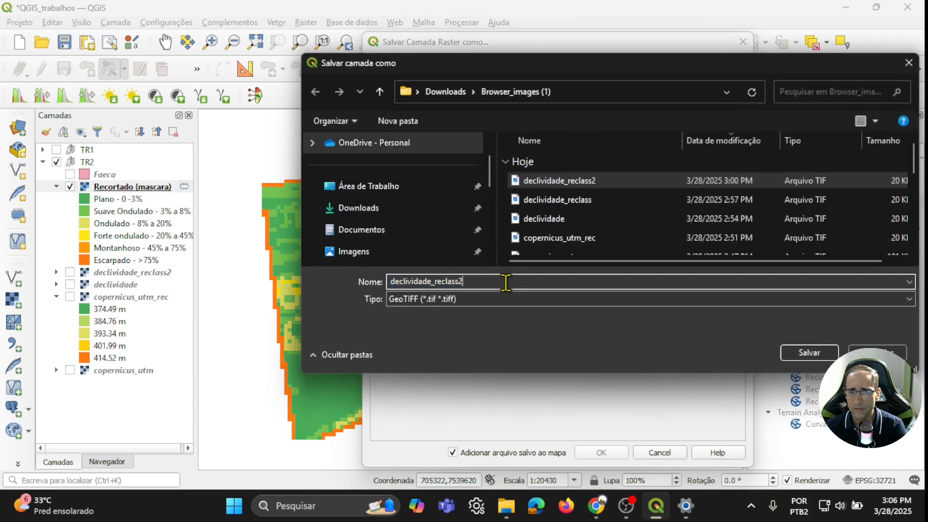
key(BackSpace)
text(3)
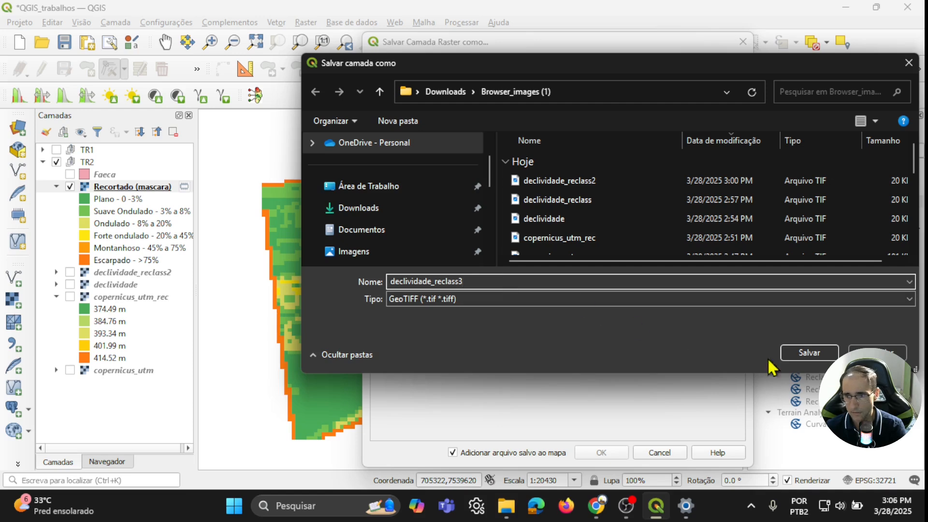
click(810, 353)
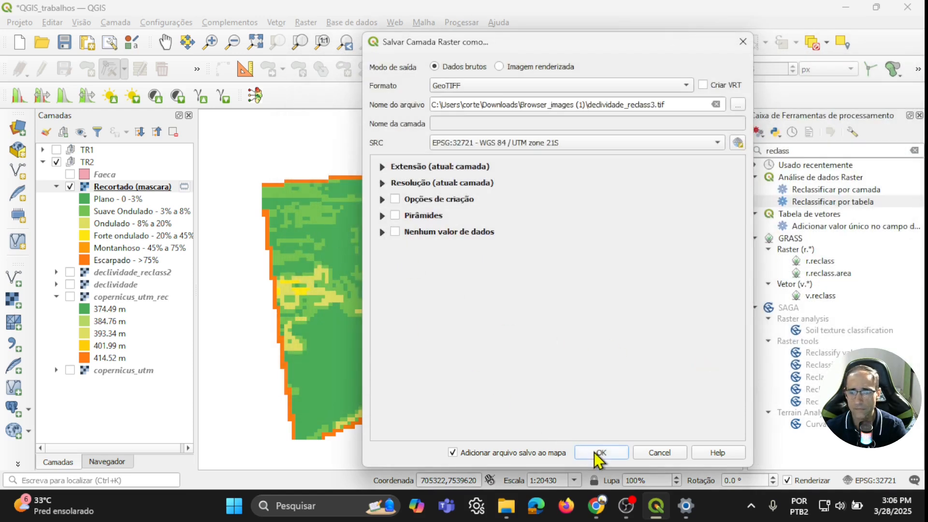
click(598, 452)
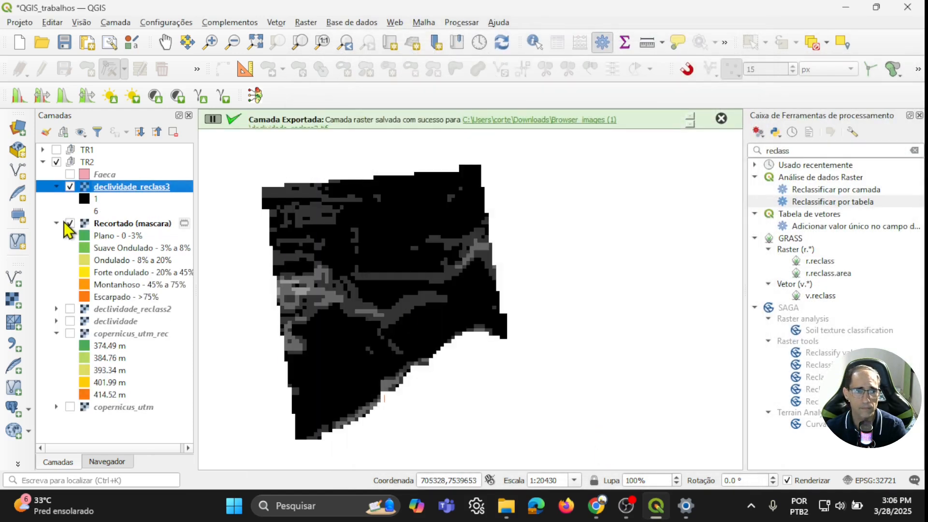
Remove the temporary Recortado (mascara) layer from the project.
click(111, 223)
right_click(111, 223)
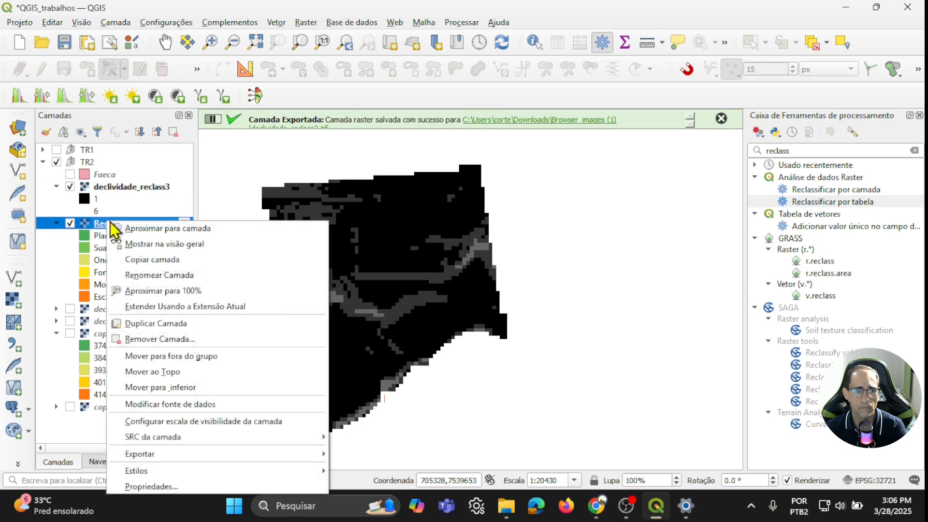
click(179, 340)
click(439, 265)
Paste the copied slope class style onto the declividade_reclass3 layer.
right_click(109, 186)
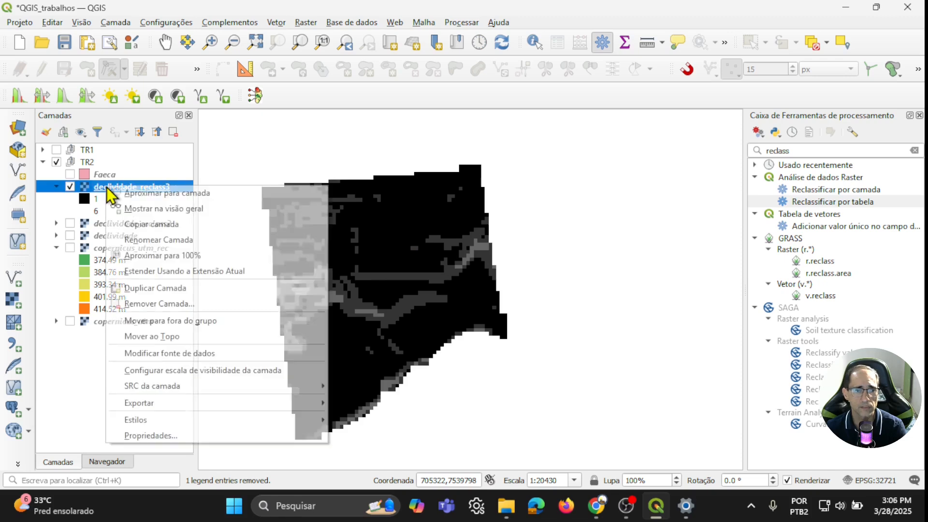
mouse_move(259, 423)
click(367, 434)
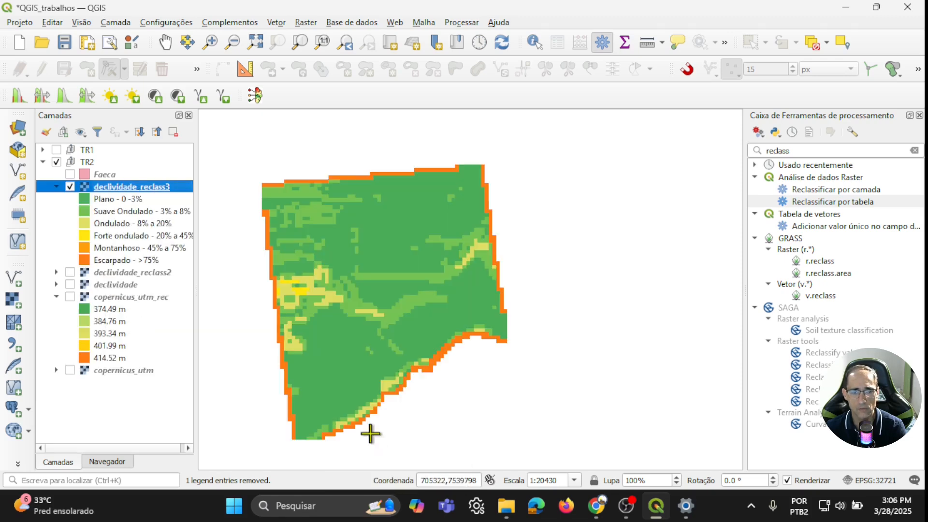
Collapse the legends of declividade_reclass3 and copernicus_utm_rec, and show copernicus_utm_rec in place of declividade_reclass3.
click(56, 187)
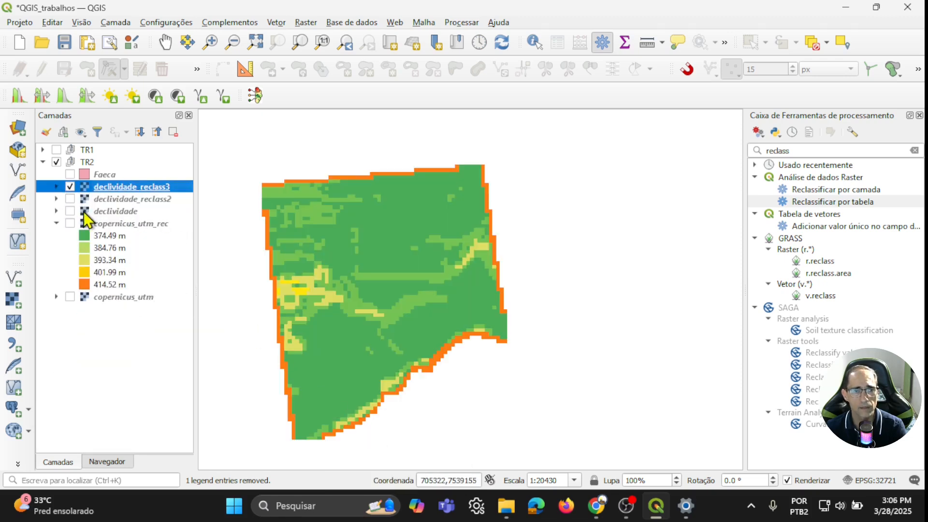
click(57, 223)
click(69, 224)
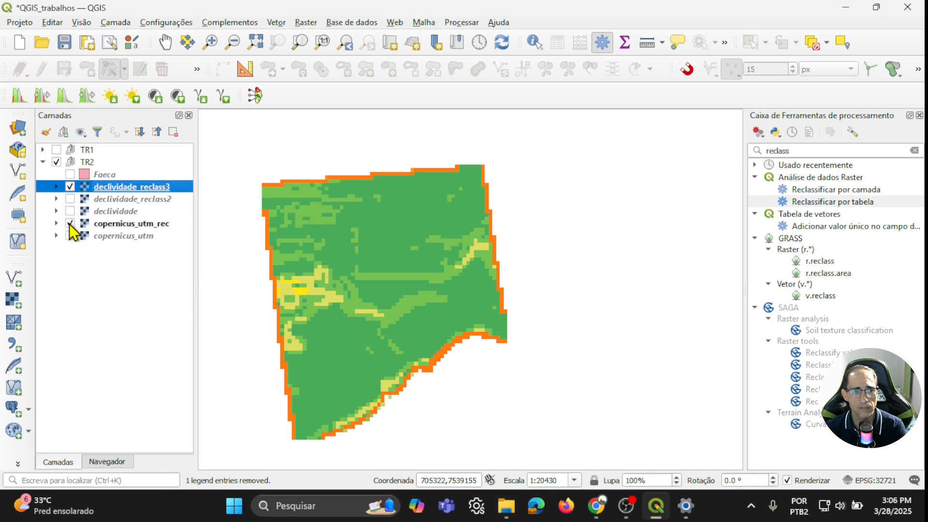
click(70, 187)
click(70, 187)
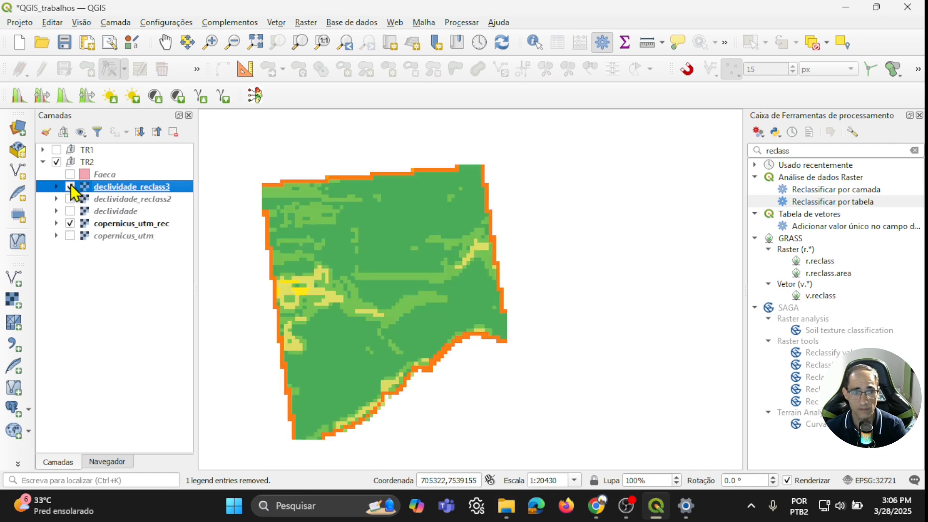
click(70, 186)
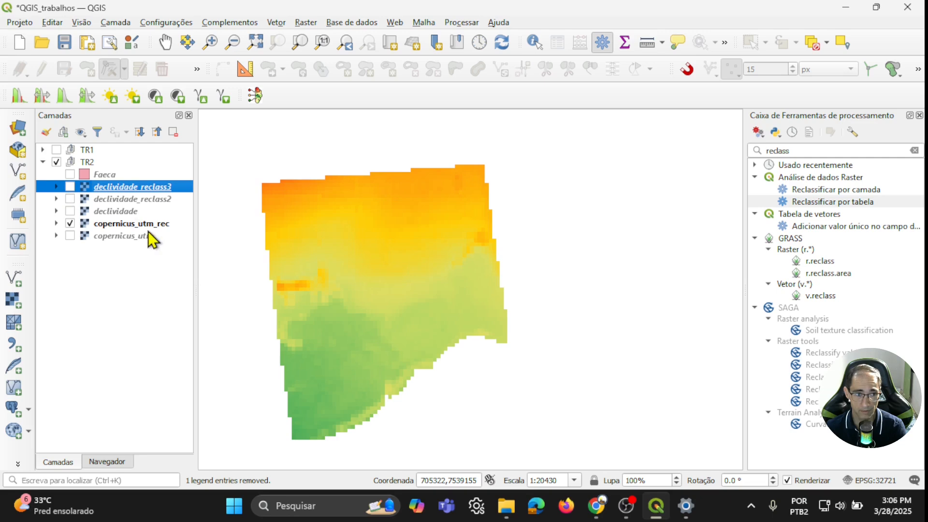
Set up a raster contour extraction with copernicus_utm as the input layer and an interval of 30 between contours.
click(147, 223)
click(306, 22)
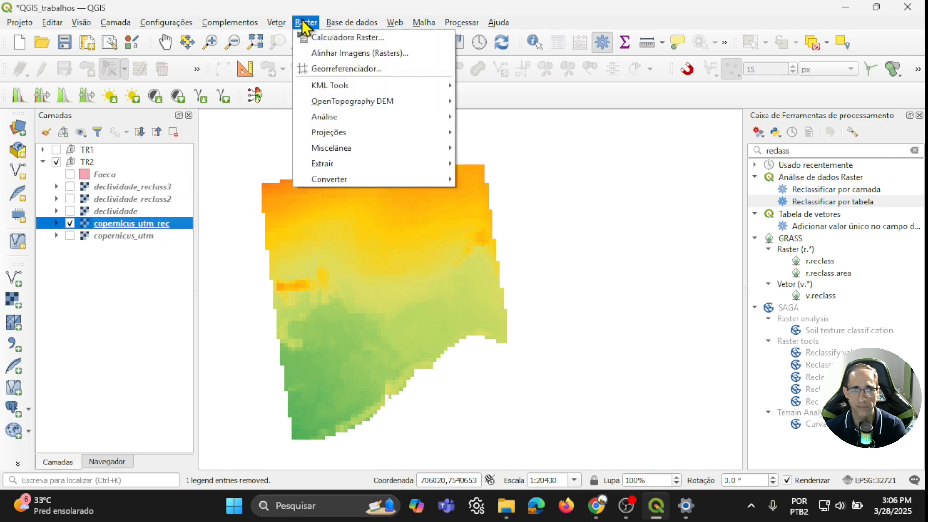
mouse_move(352, 165)
click(512, 195)
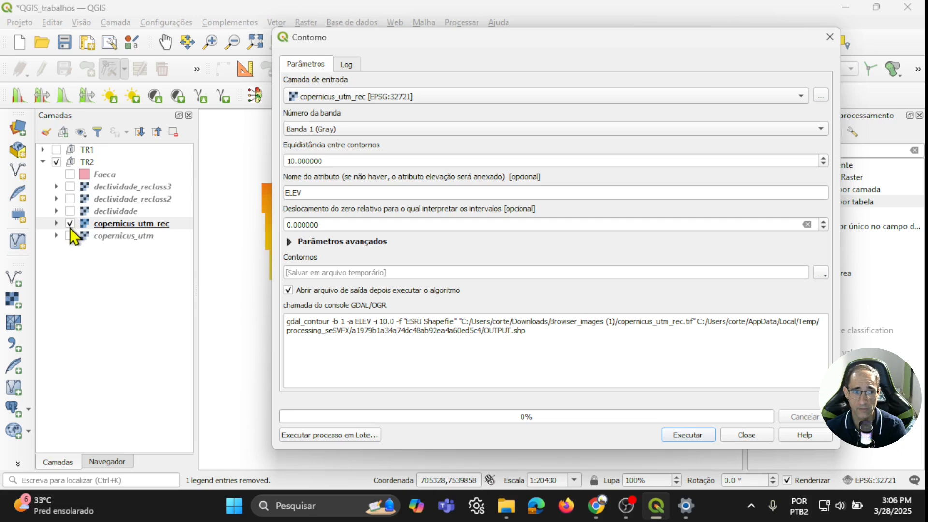
click(349, 94)
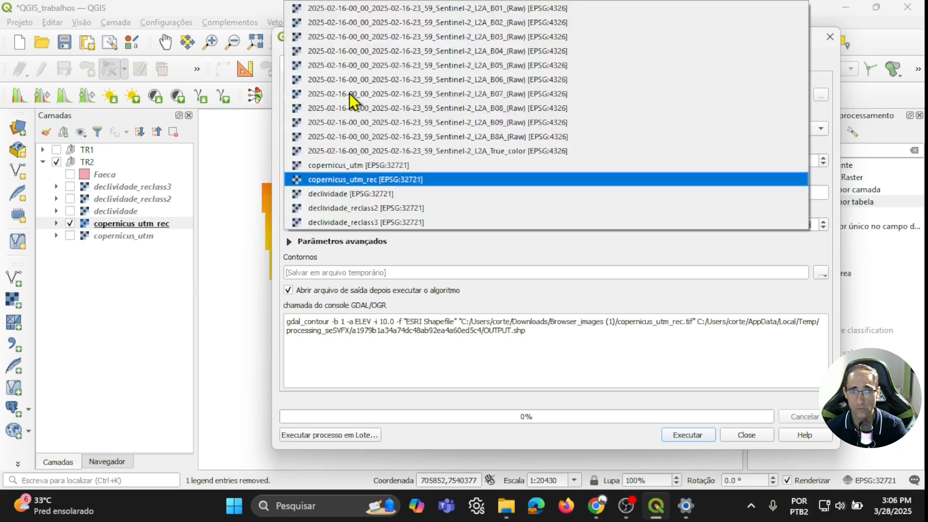
click(382, 166)
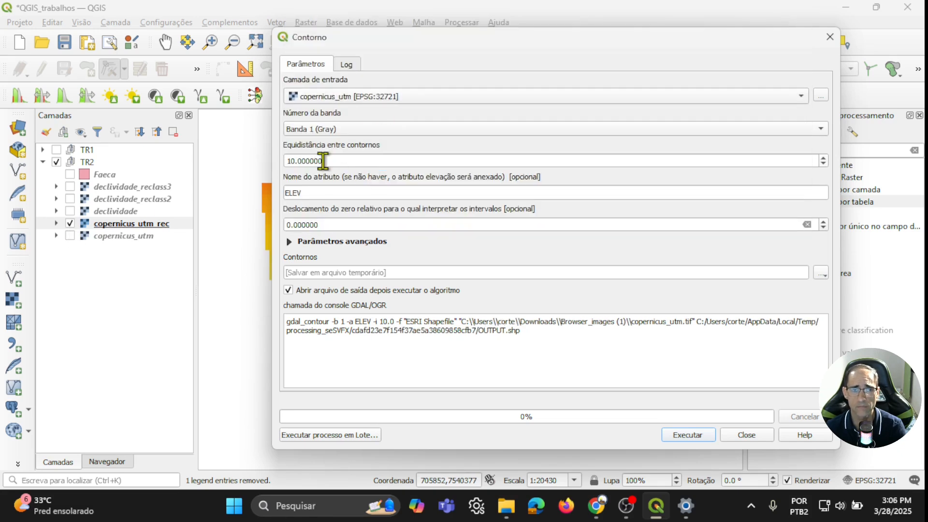
triple_click(322, 160)
text(3)
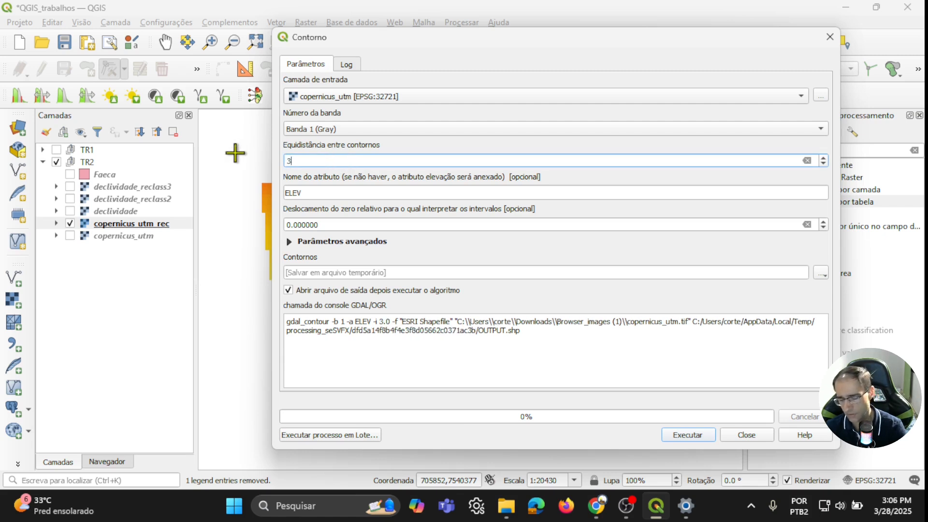
text(0)
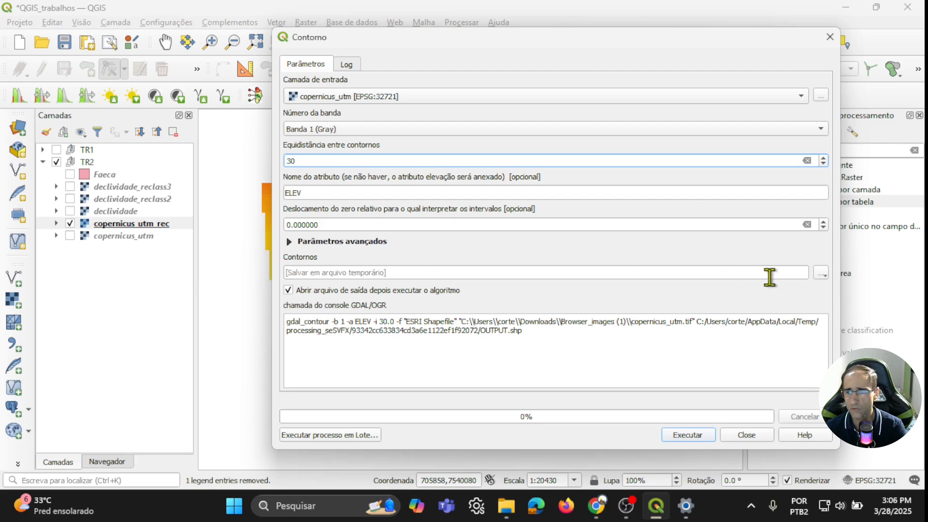
Save the contour output as the shapefile curvas in Browser_images (1), run the extraction and close the tool.
click(821, 273)
click(817, 303)
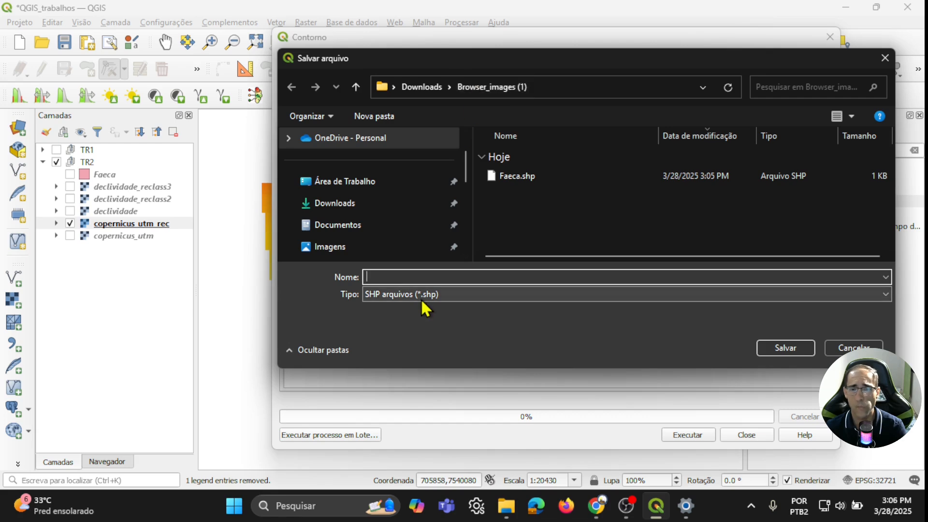
text(curvas)
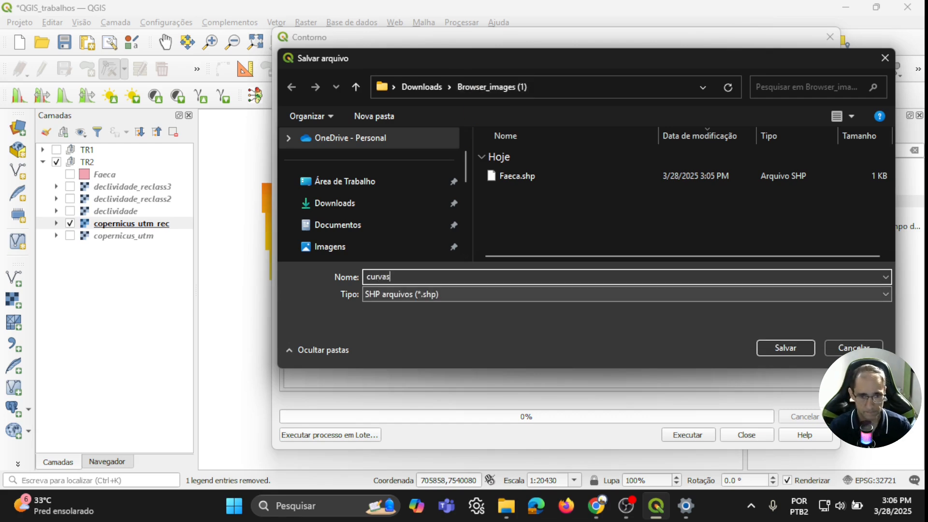
click(769, 344)
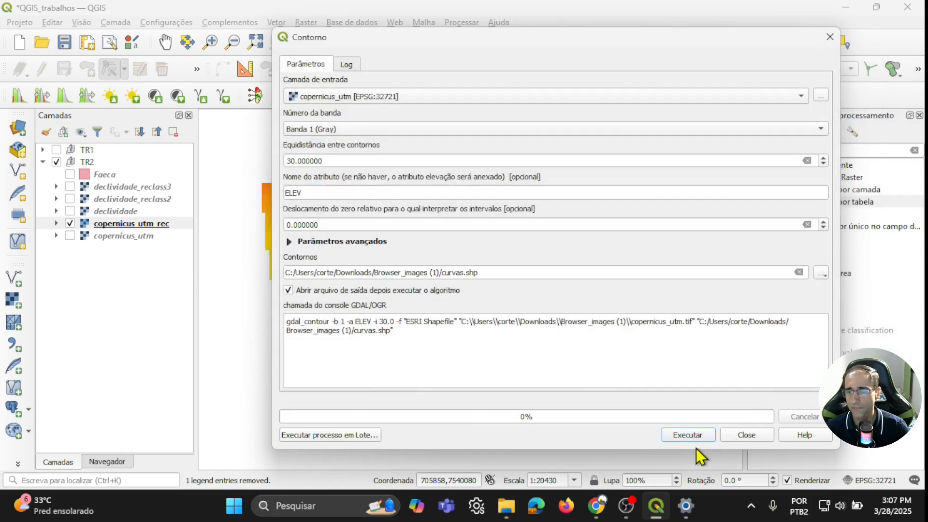
click(686, 436)
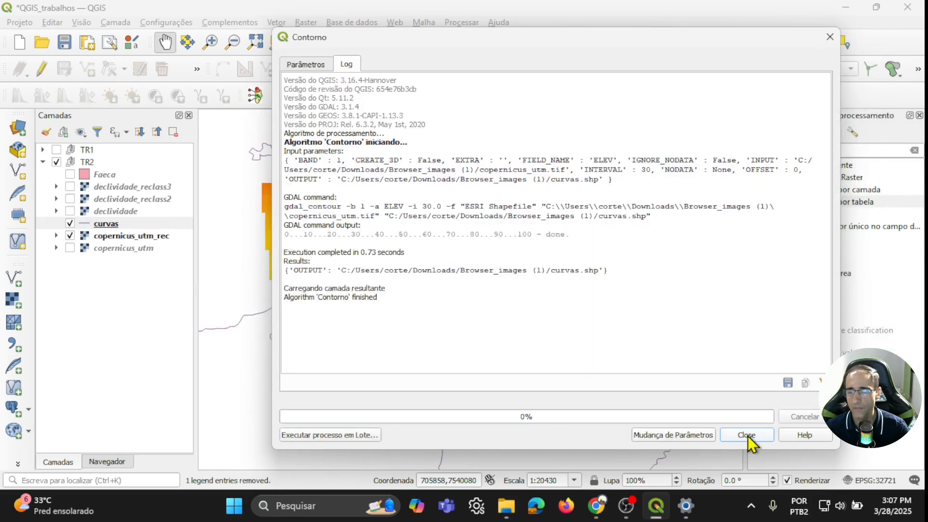
click(746, 435)
Close the reopened vertex editor and examine how the contour lines cross the property and its surroundings.
scroll(501, 289, down, 1)
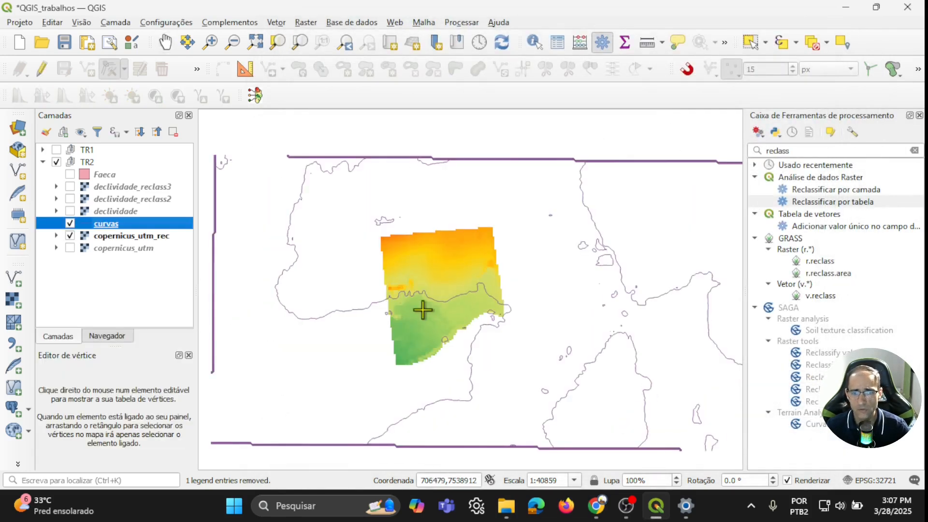
scroll(520, 288, down, 1)
scroll(521, 288, up, 1)
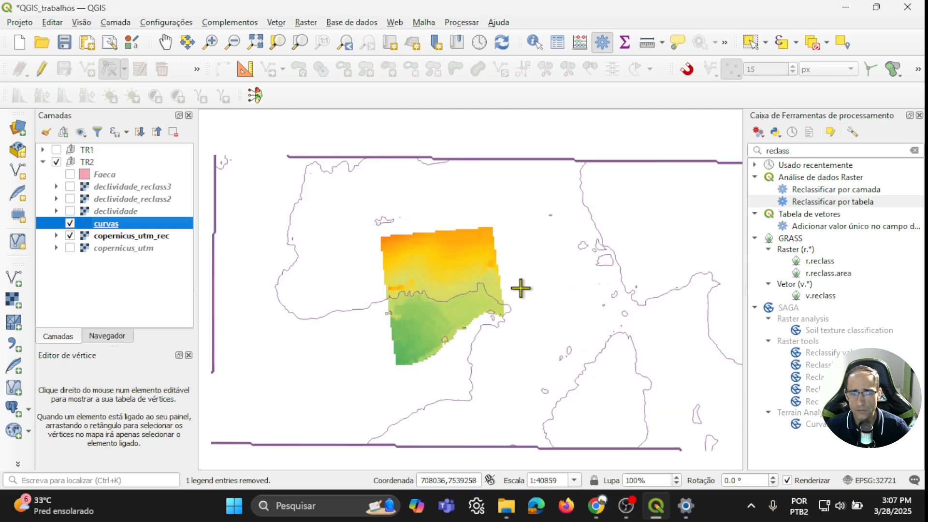
click(188, 355)
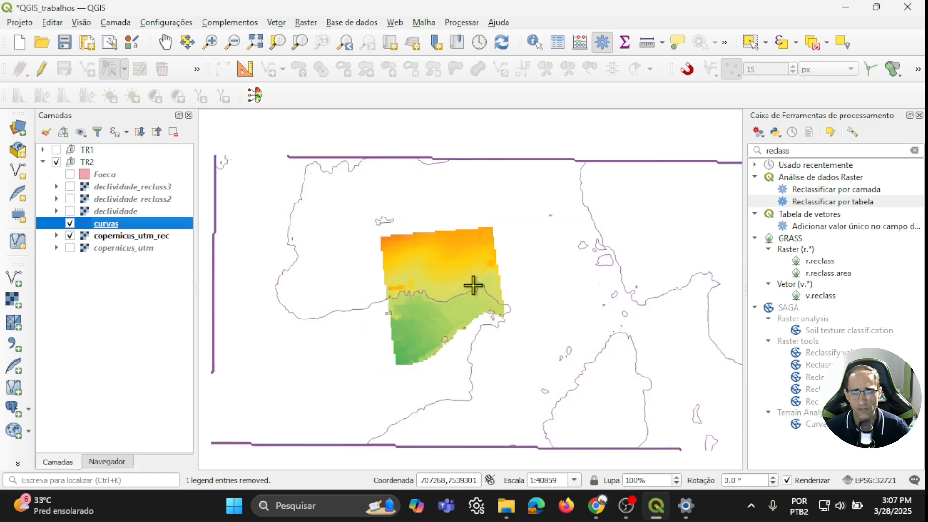
scroll(472, 283, up, 1)
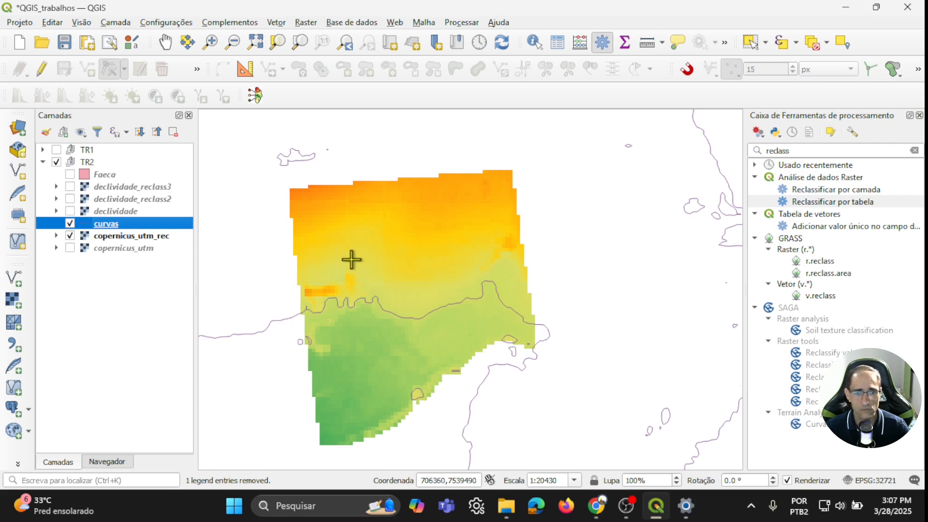
scroll(545, 281, down, 1)
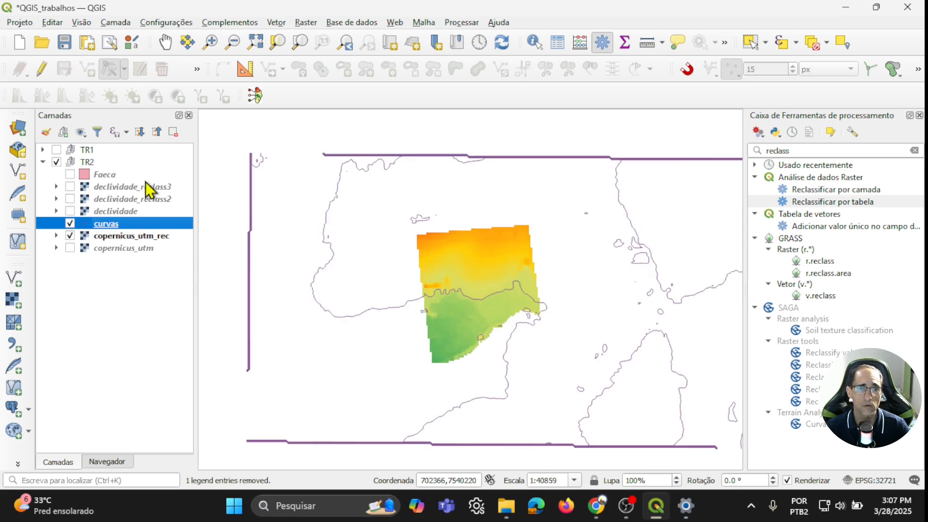
Set up a vector clip of the curvas contour layer with Faeca as the overlay layer.
click(276, 22)
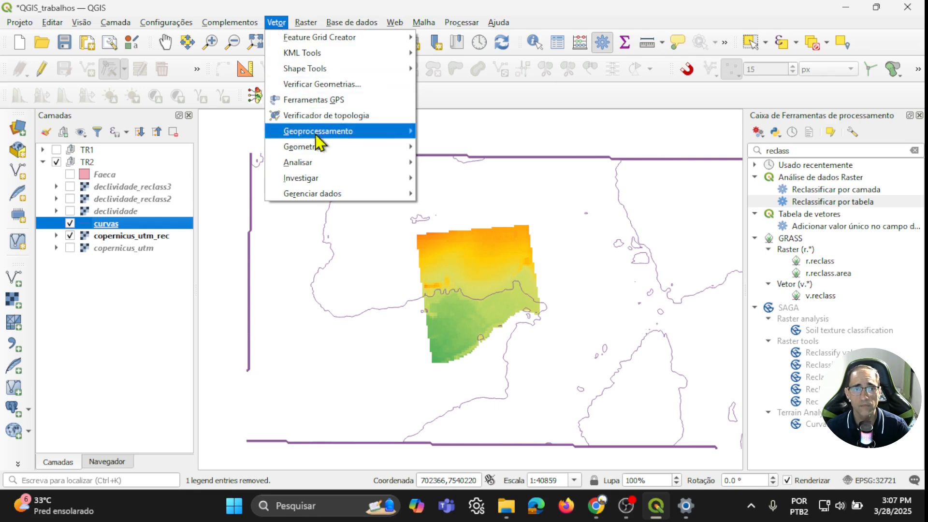
mouse_move(389, 132)
click(480, 149)
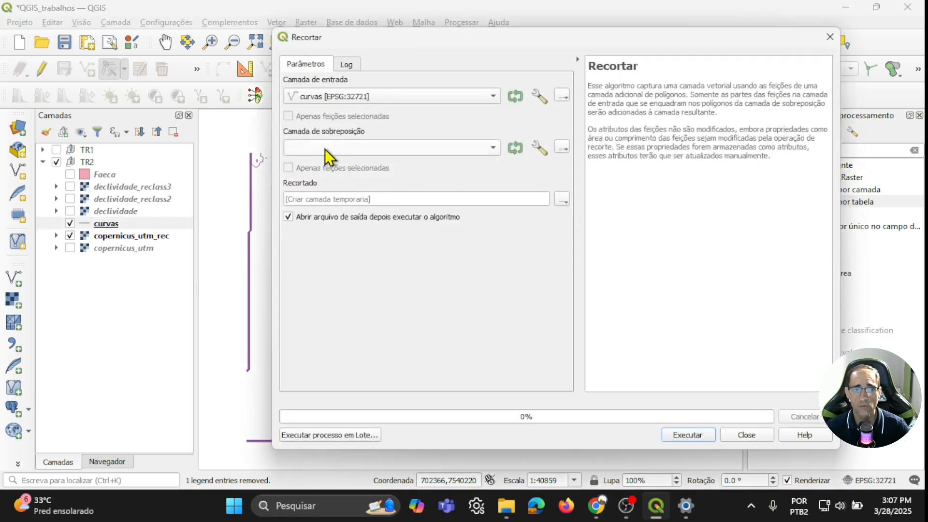
click(325, 149)
click(340, 153)
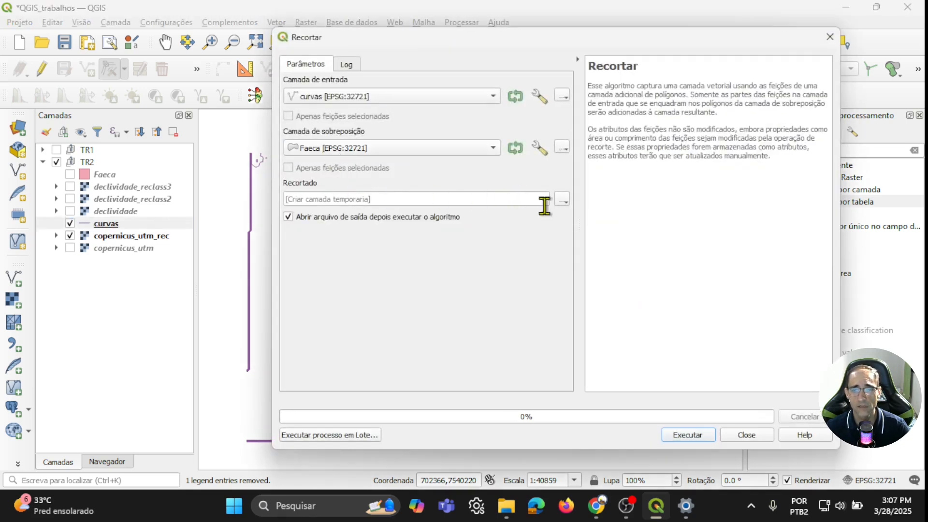
Save the clip output as the shapefile curvas_rec in Browser_images (1), run the clip and close the tool.
click(562, 199)
click(590, 227)
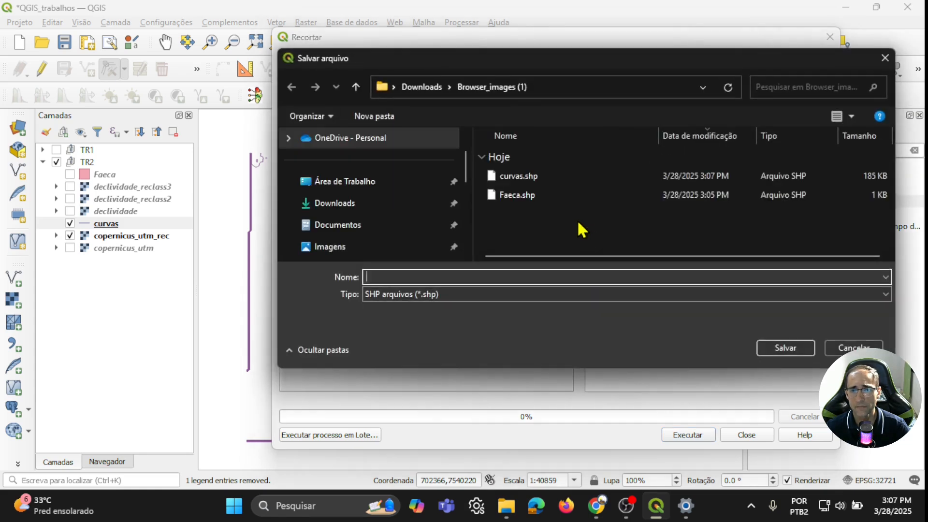
click(520, 179)
click(448, 276)
click(459, 279)
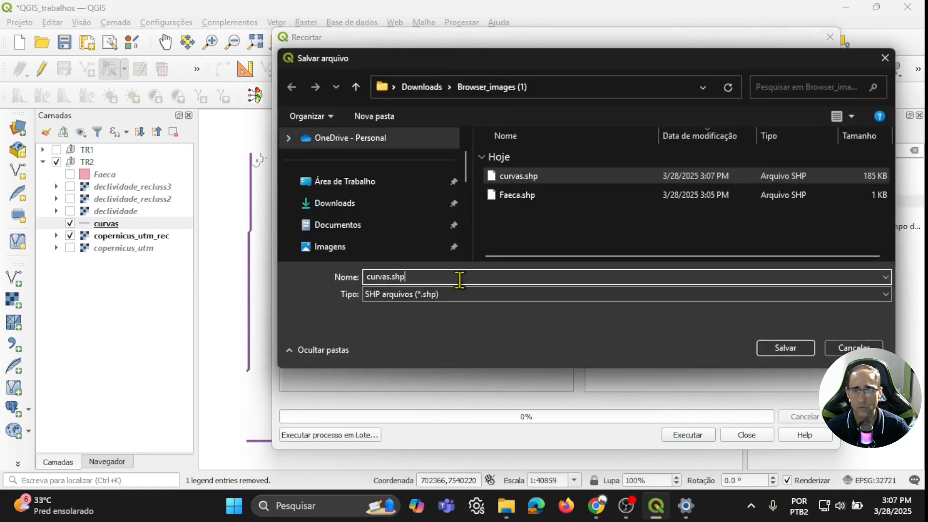
key(BackSpace)
key(BackSpace)
key(BackSpace)
key(BackSpace)
text(_)
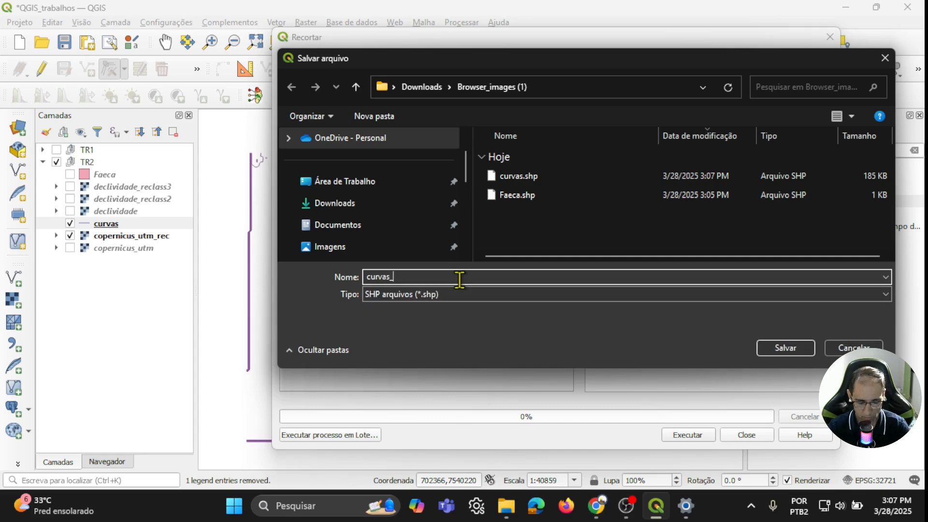
text(rec)
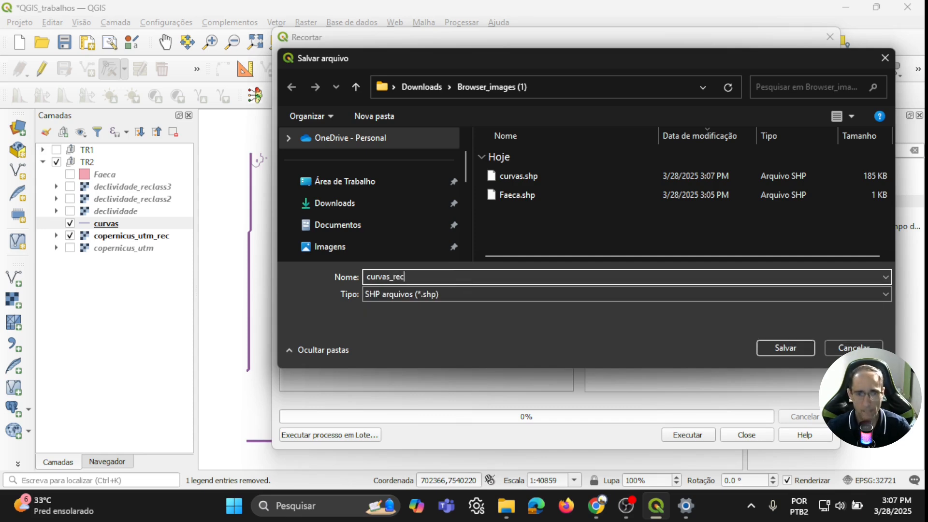
click(801, 351)
click(692, 435)
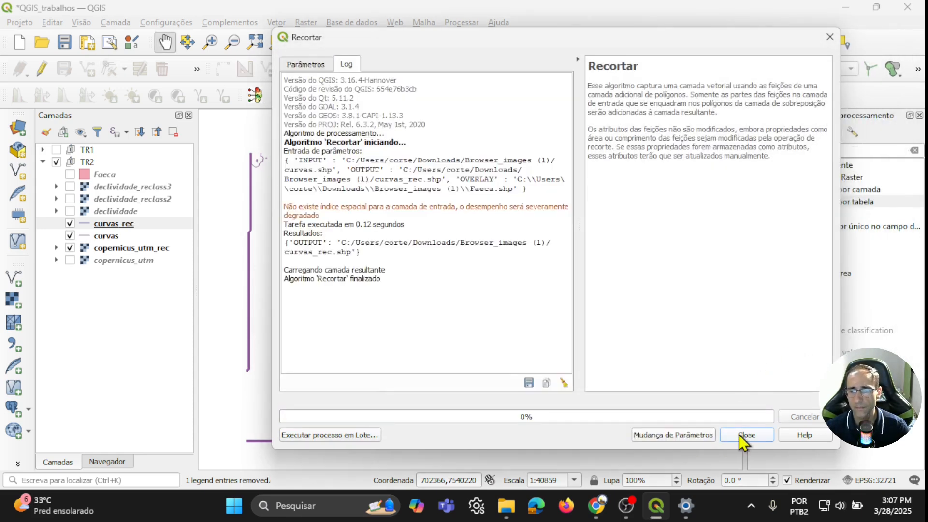
click(739, 434)
Hide the unclipped curvas layer and close the reopened vertex editor to inspect the clipped contours over copernicus_utm_rec.
click(70, 235)
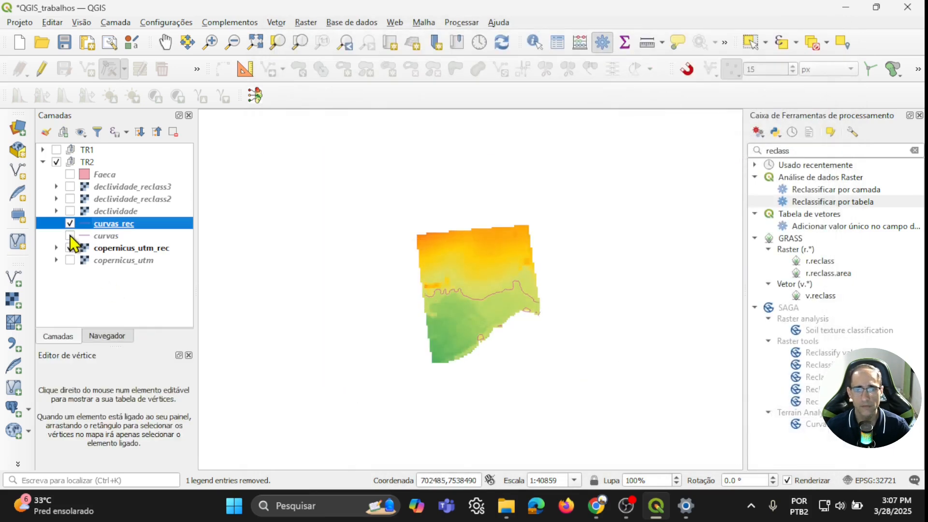
click(189, 355)
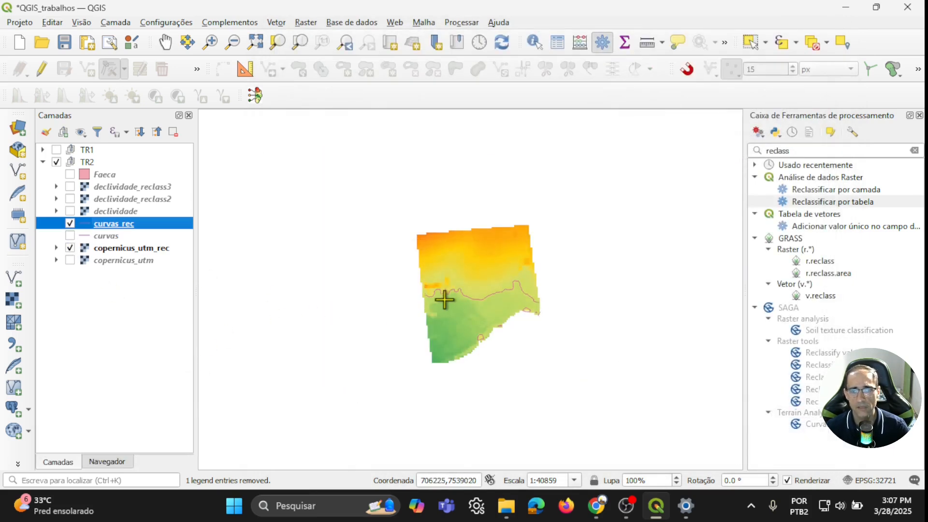
scroll(446, 293, up, 1)
drag(432, 239, 321, 216)
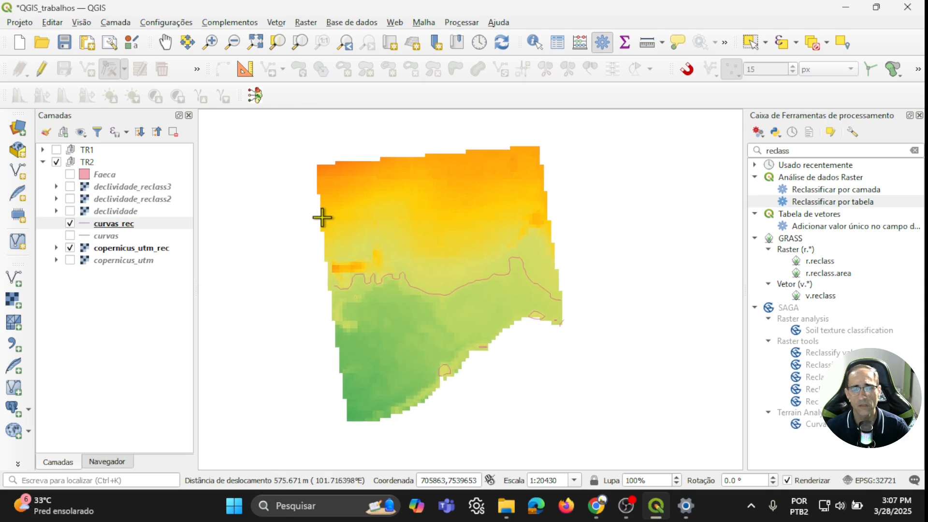
Duplicate the print layout TR1 under the name TR2.
click(21, 24)
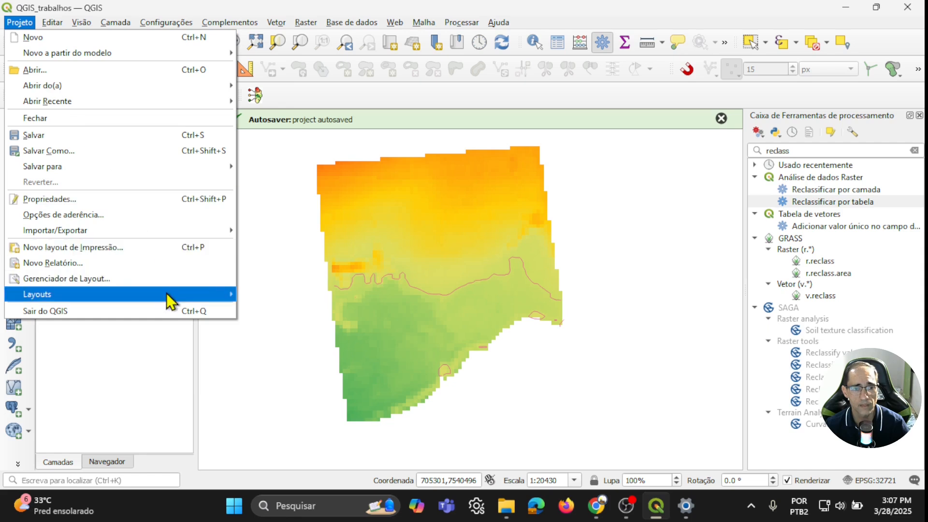
mouse_move(172, 289)
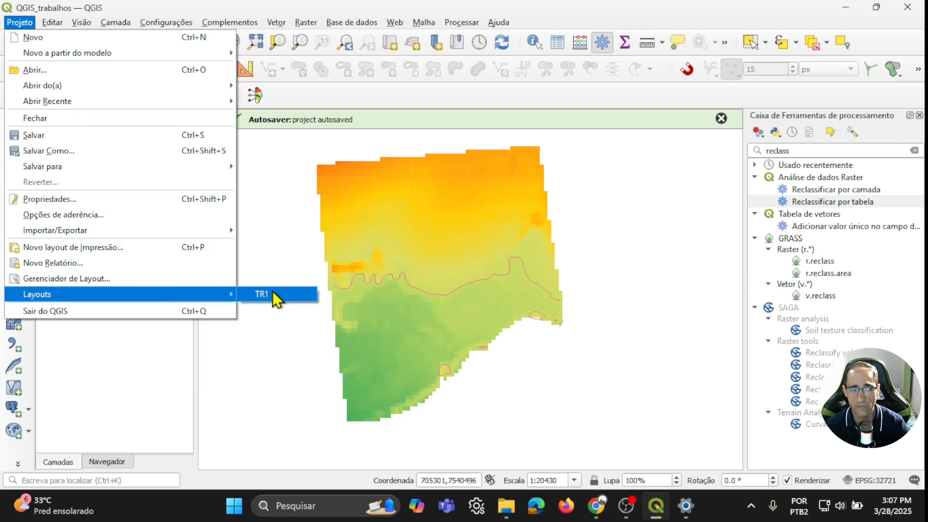
click(71, 279)
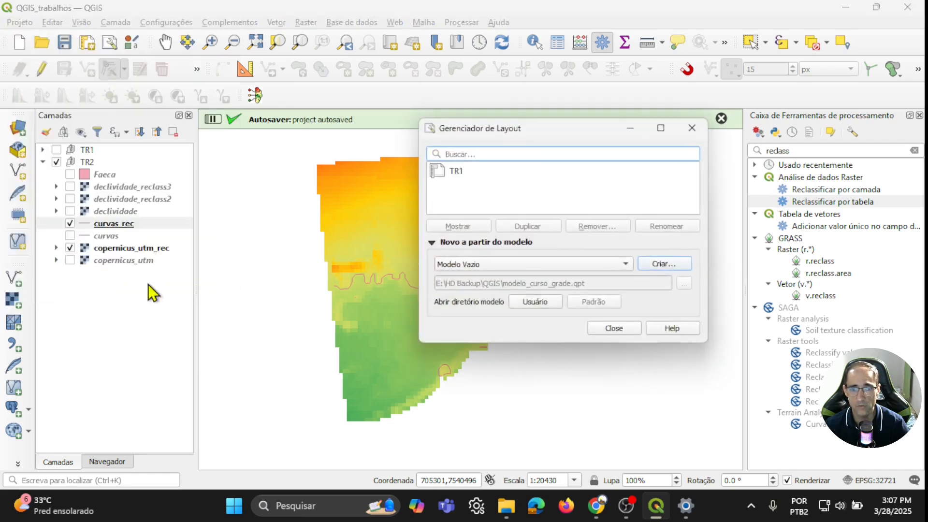
click(451, 172)
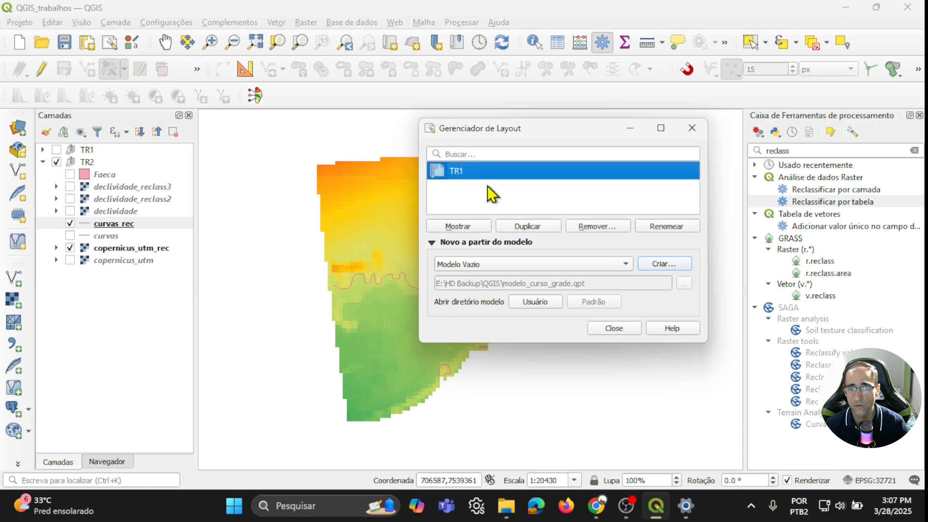
click(522, 225)
click(516, 236)
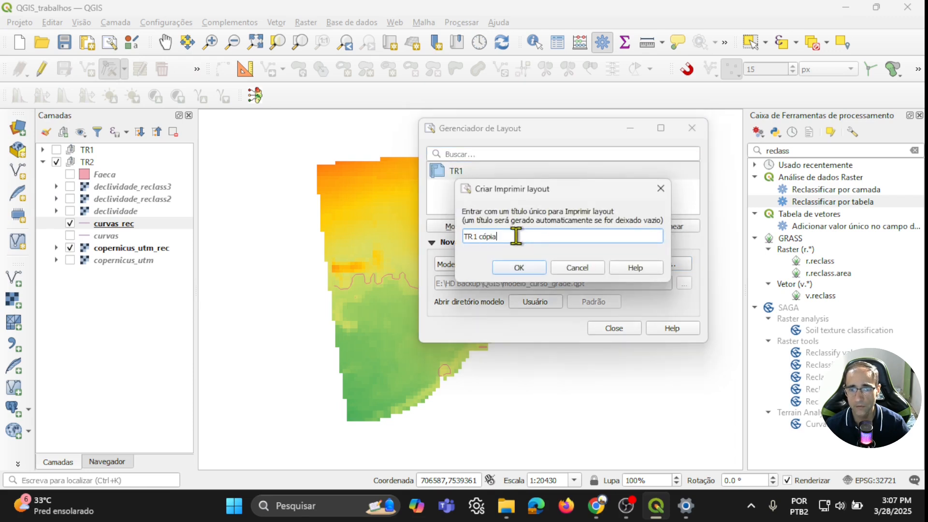
key(BackSpace)
key(BackSpace)
key(BackSpace)
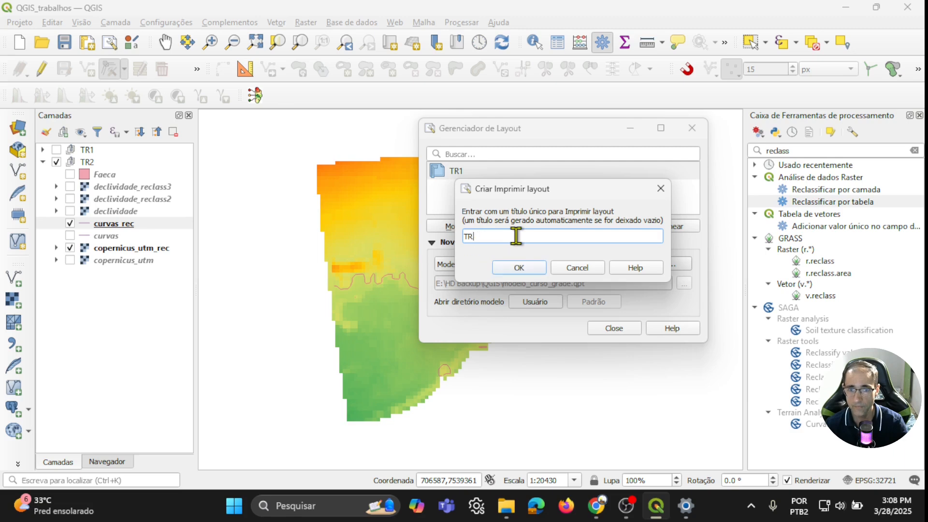
click(527, 268)
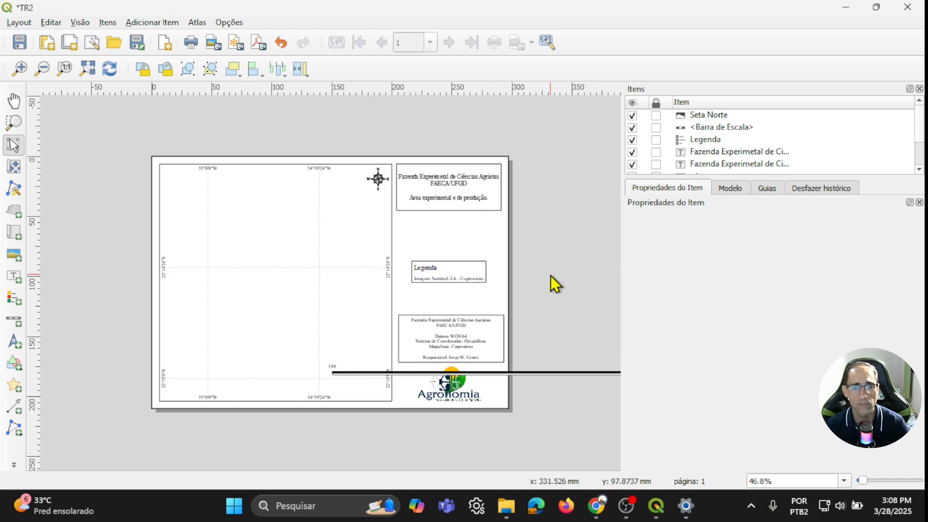
Refresh the TR2 layout's map, fit the layout in view and try to undo the last layout change.
click(259, 267)
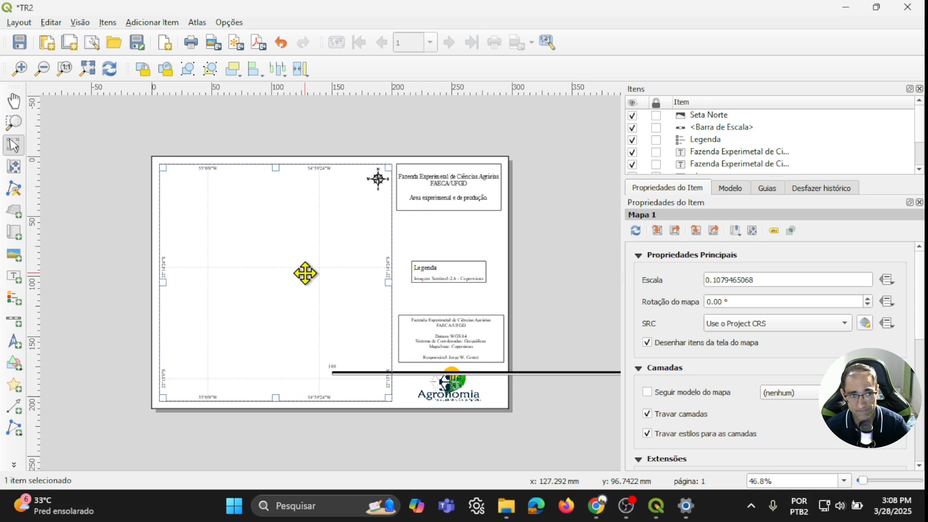
click(113, 68)
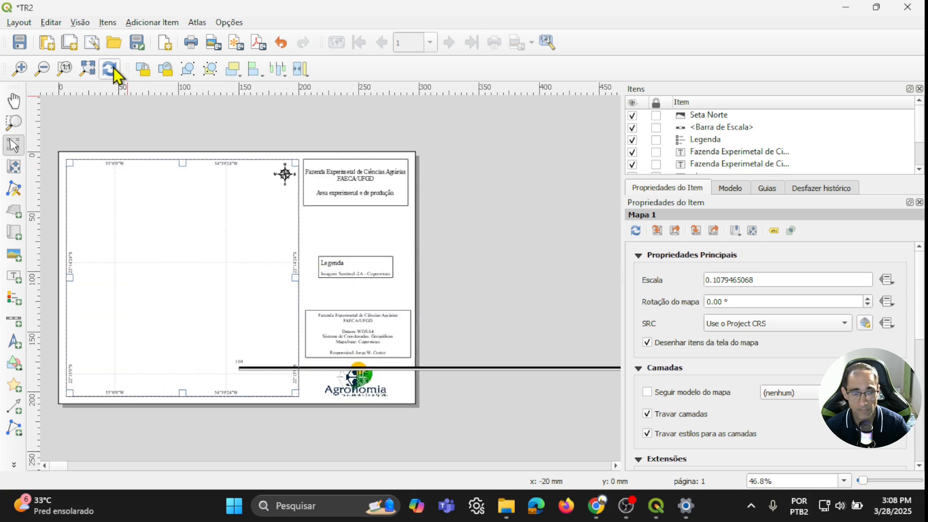
click(85, 72)
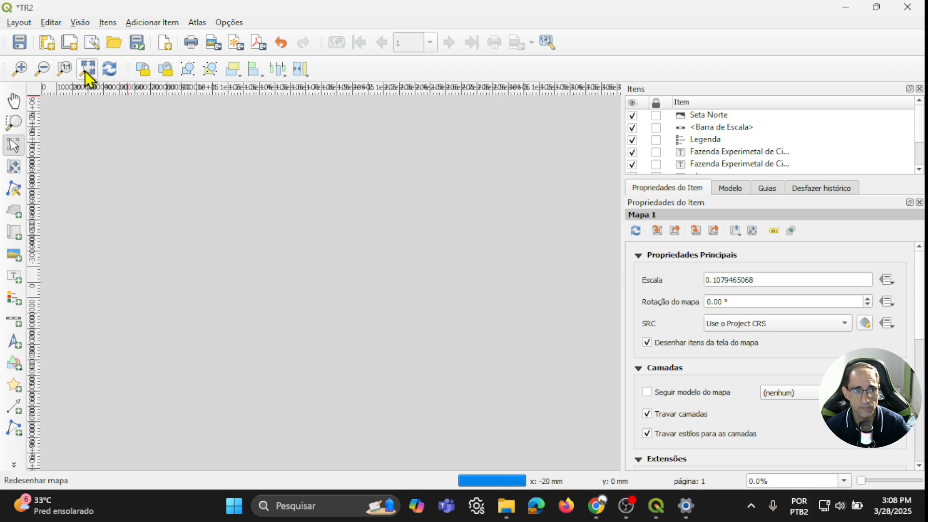
click(52, 24)
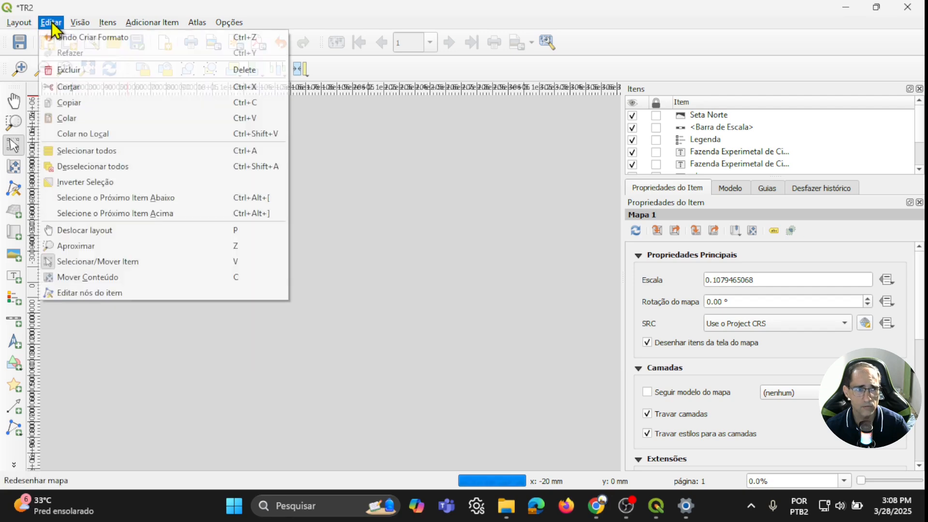
click(61, 39)
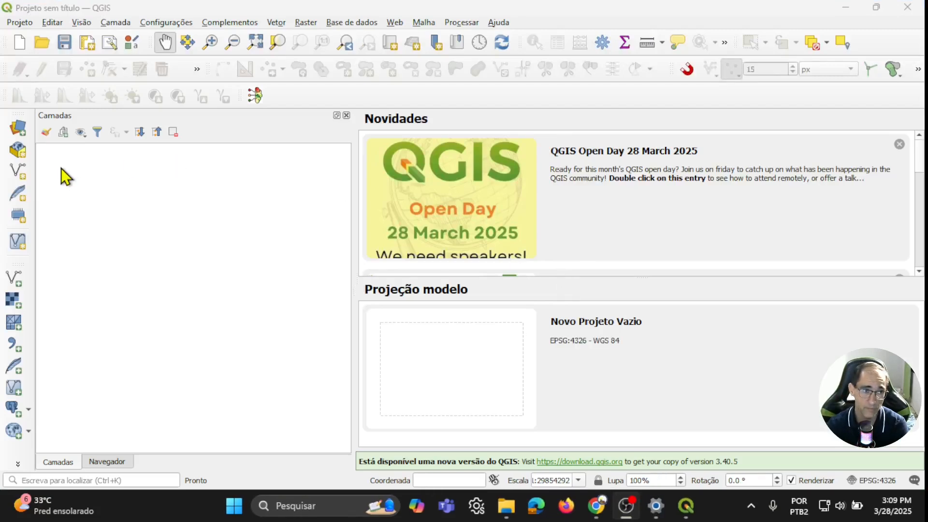
click(42, 42)
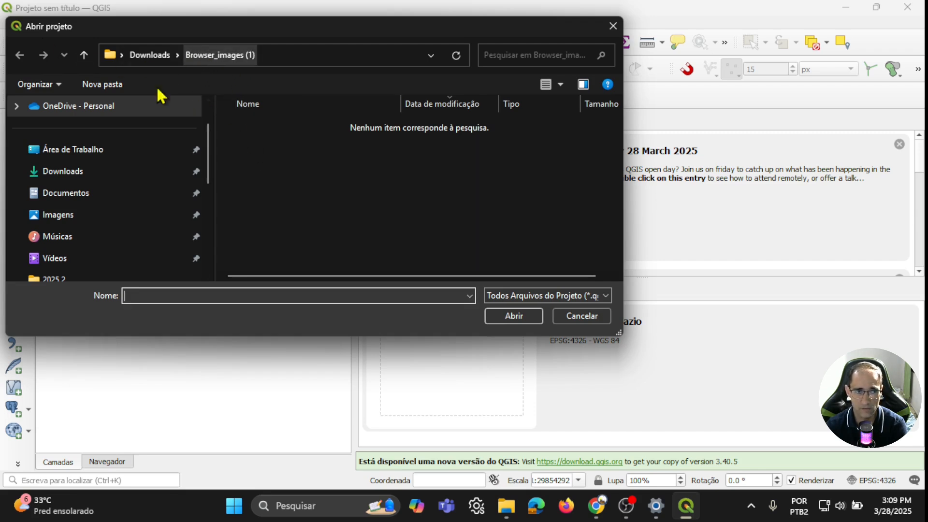
click(75, 201)
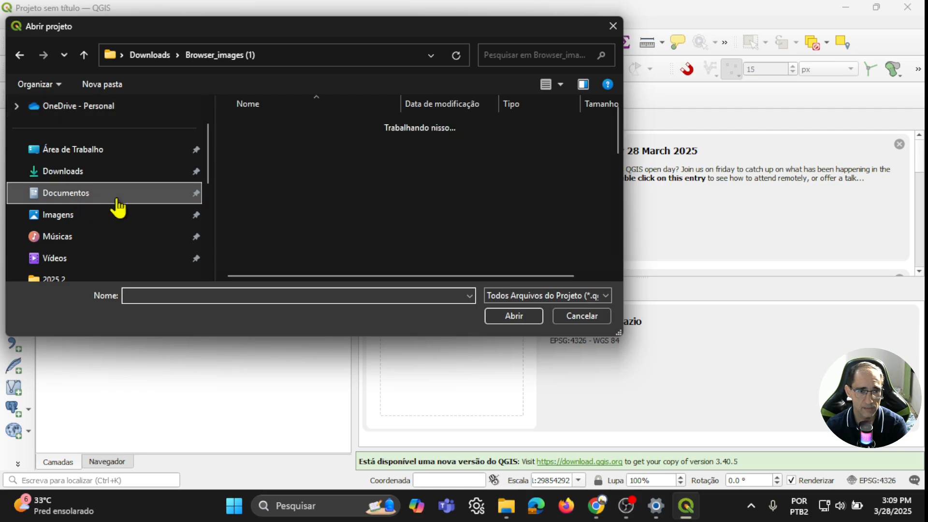
scroll(313, 206, down, 2)
scroll(312, 205, down, 1)
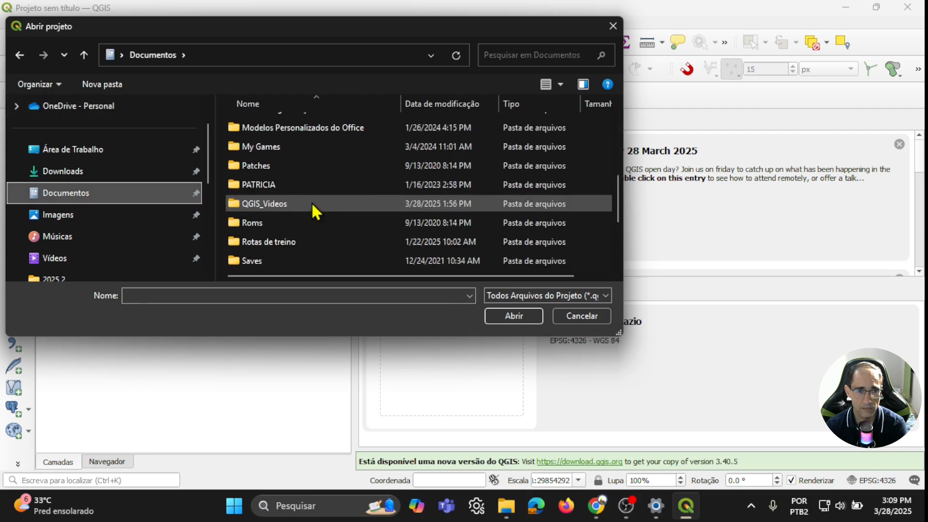
double_click(274, 205)
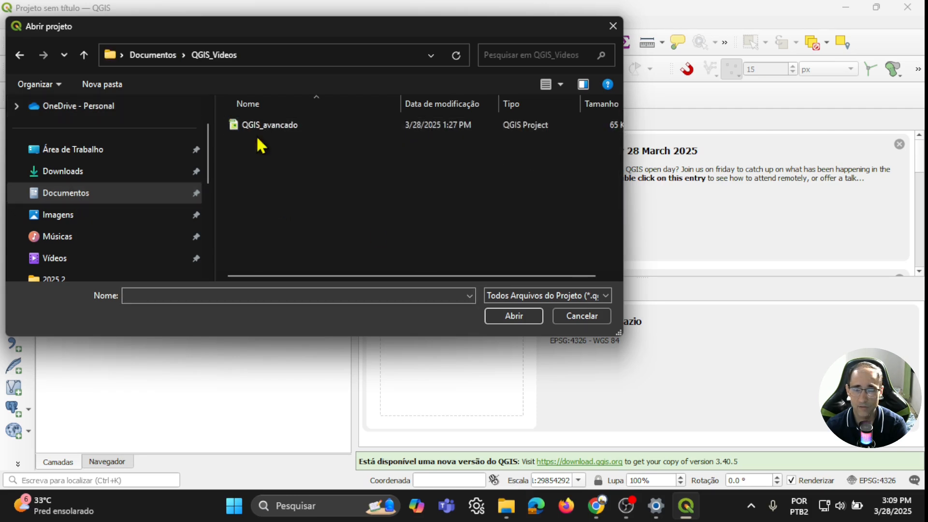
click(582, 317)
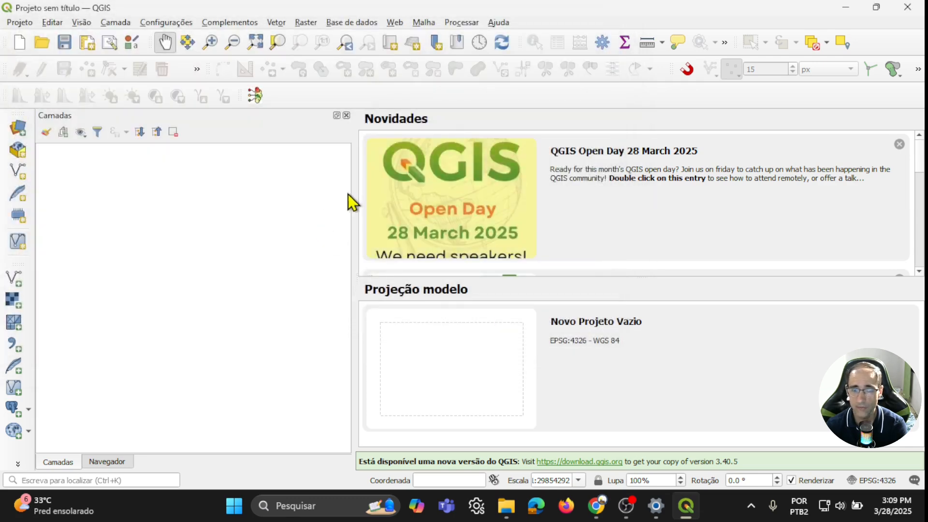
click(22, 22)
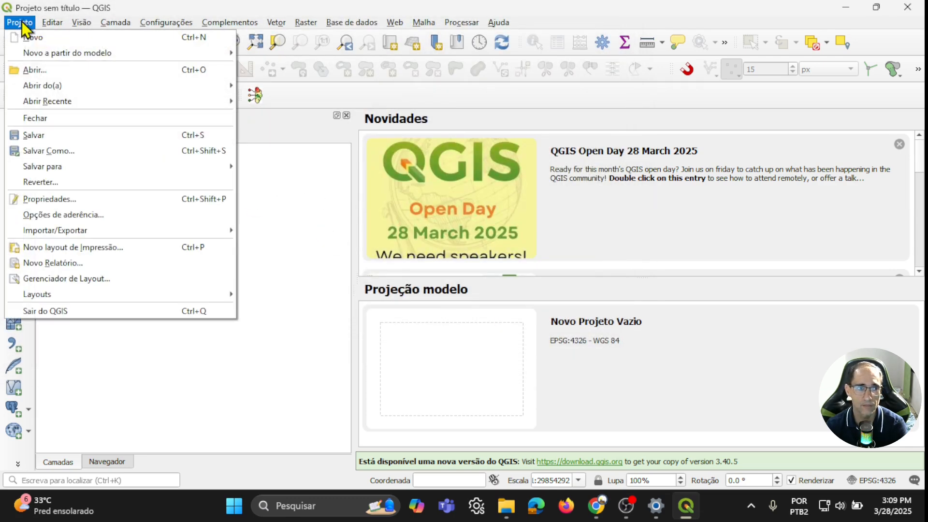
click(355, 237)
Narrow the layer list and load curvas_rec, declividade_reclass3, Faeca and copernicus_utm_rec from their folder into the new project.
drag(354, 235, 252, 228)
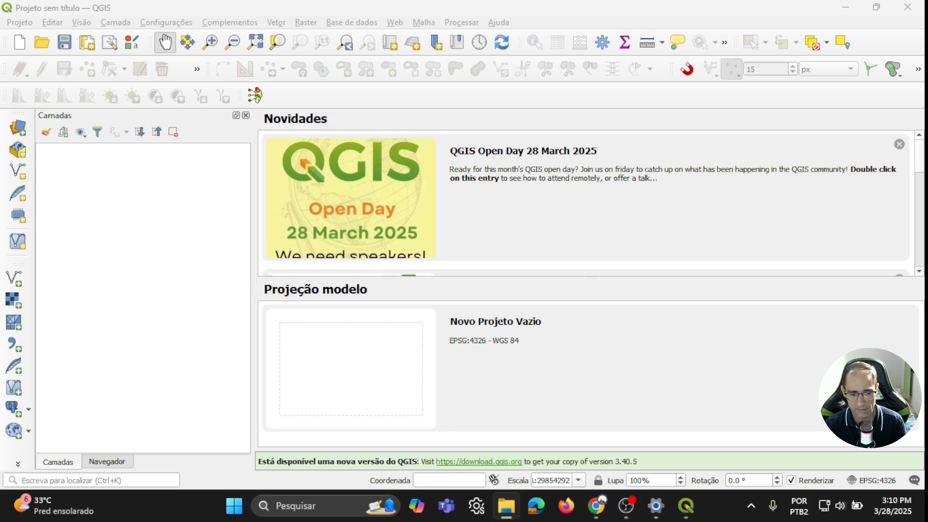
drag(78, 464, 111, 269)
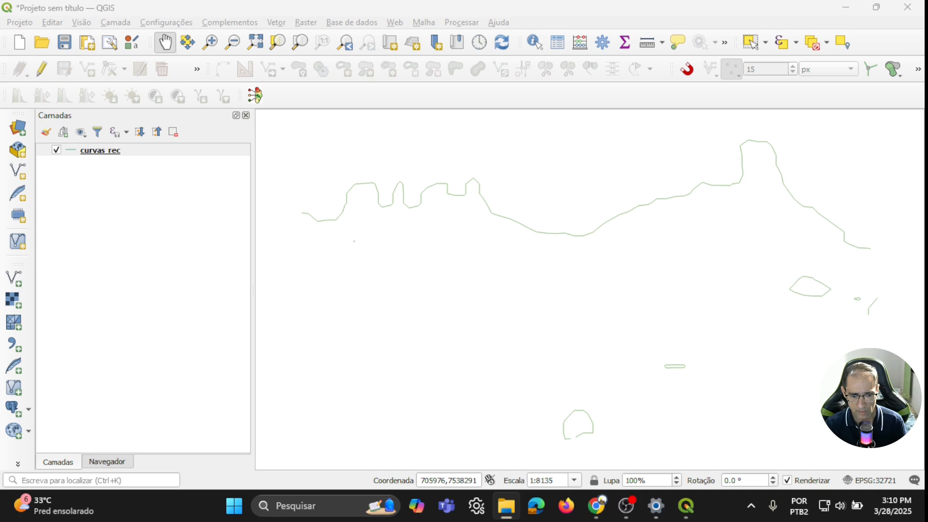
drag(120, 363, 126, 256)
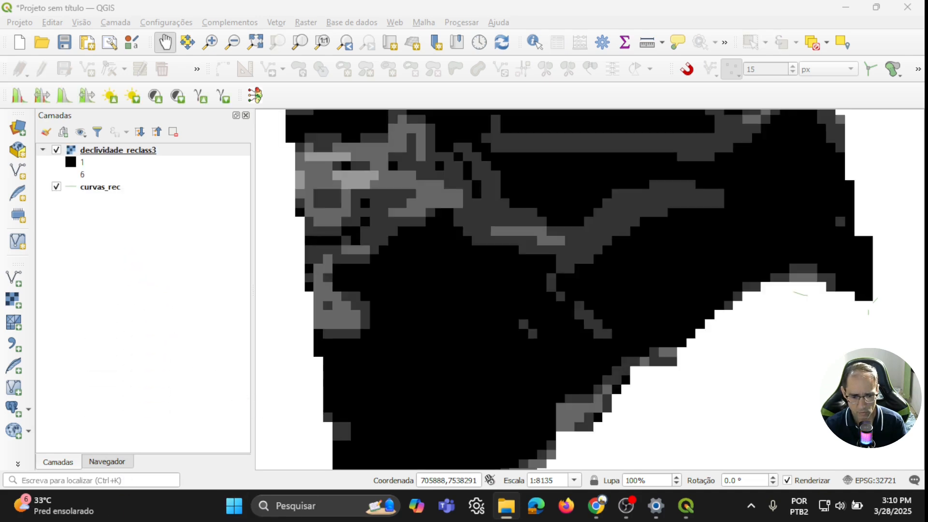
drag(58, 411, 91, 310)
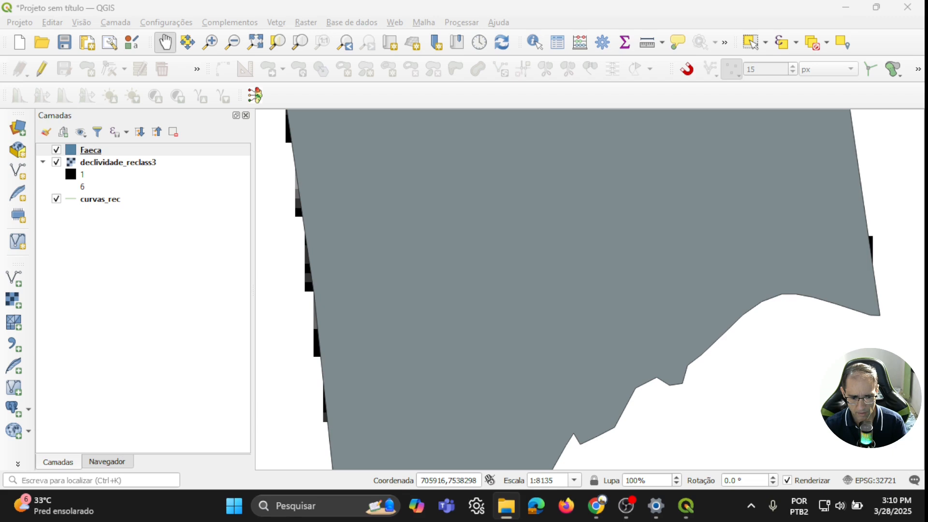
mouse_move(100, 439)
mouse_down()
mouse_move(105, 288)
mouse_move(111, 296)
mouse_up()
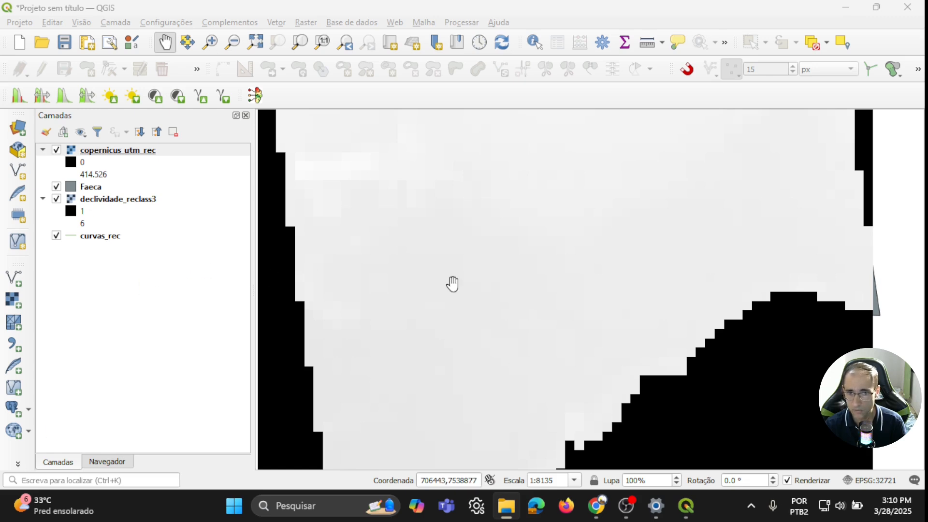
scroll(452, 280, down, 2)
scroll(452, 281, up, 1)
drag(453, 280, 468, 306)
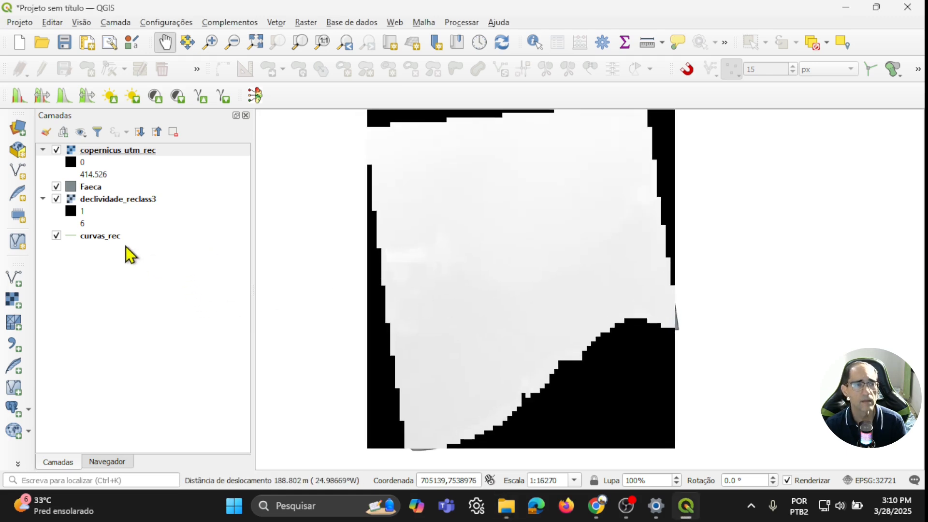
Reorder the layers as curvas_rec, Faeca, declividade_reclass3, copernicus_utm_rec from top to bottom and hide Faeca.
mouse_move(85, 238)
mouse_down()
mouse_move(111, 164)
mouse_move(107, 148)
mouse_up()
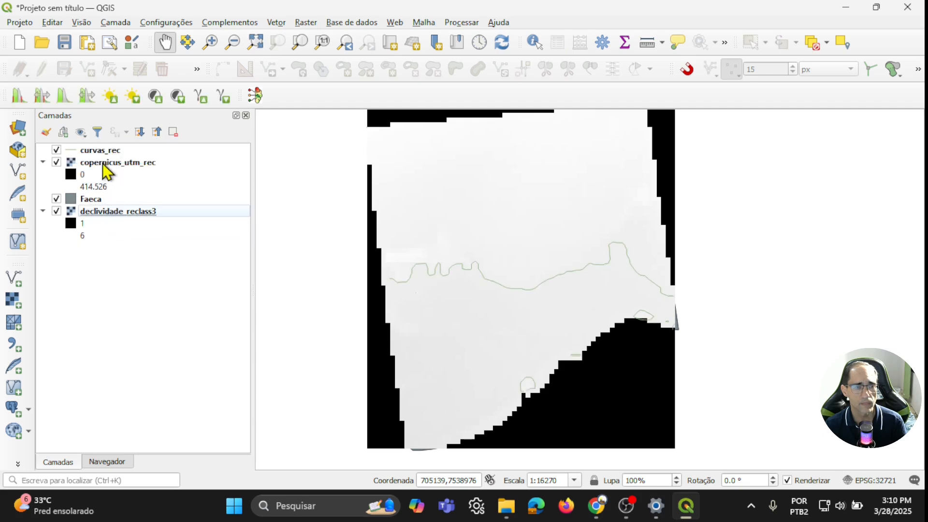
drag(89, 217, 93, 155)
mouse_move(74, 235)
mouse_down()
mouse_move(111, 159)
mouse_move(112, 167)
mouse_up()
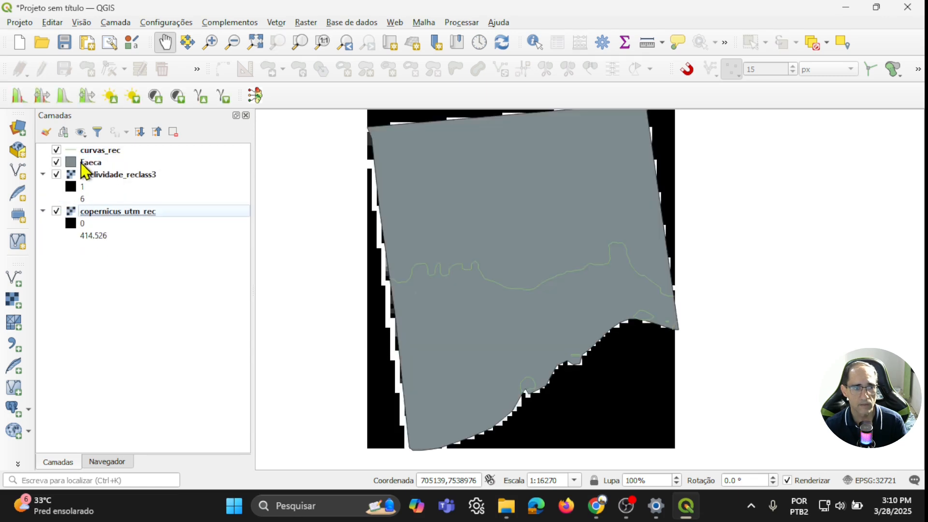
click(57, 162)
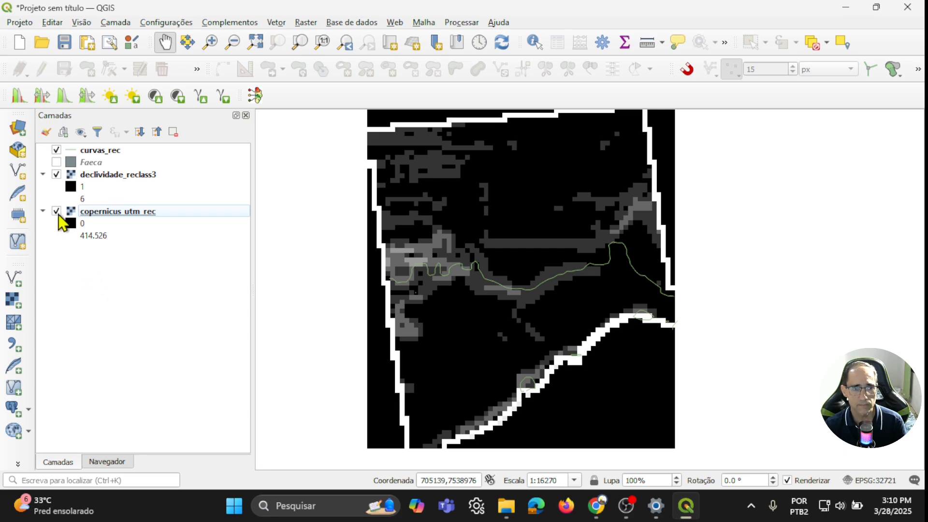
Render declividade_reclass3 as Banda simples falsa-cor in Intervalo igual mode with 6 classes and apply the style.
click(113, 174)
double_click(112, 173)
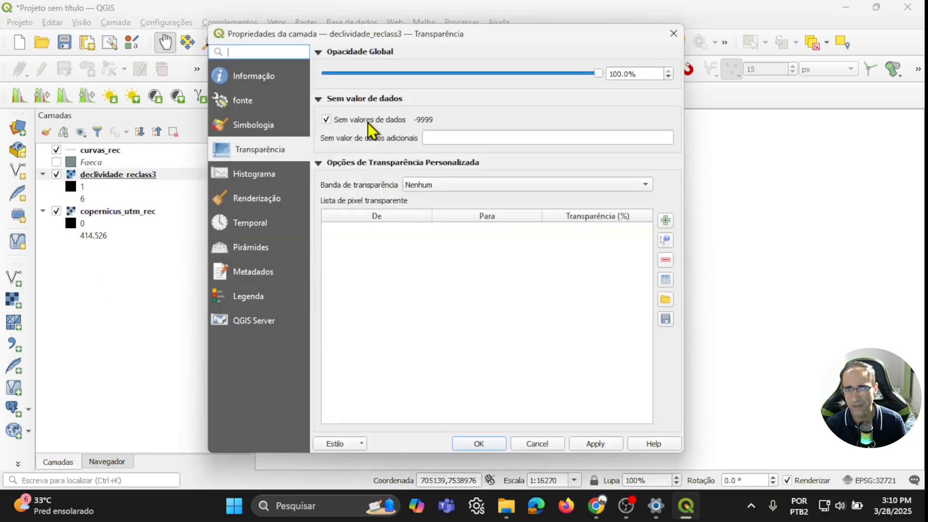
click(254, 126)
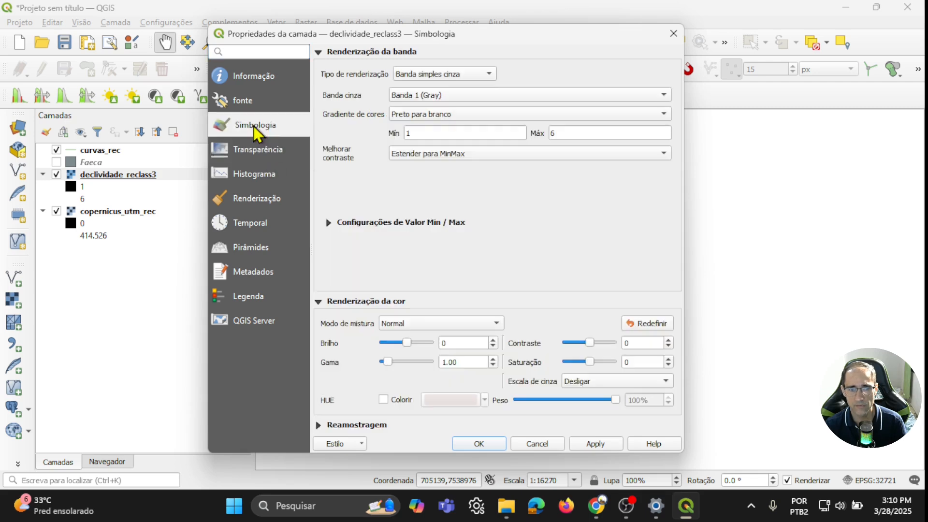
click(432, 75)
click(434, 89)
click(380, 403)
click(388, 419)
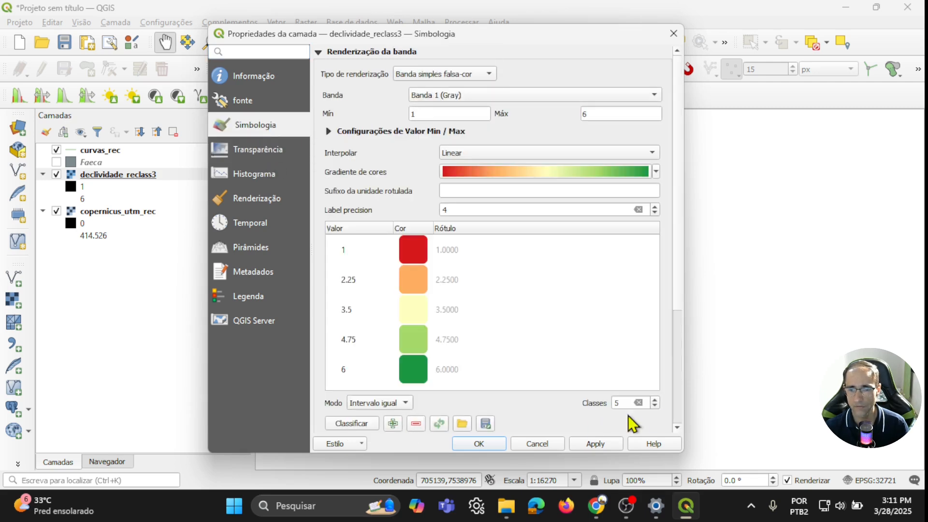
click(655, 400)
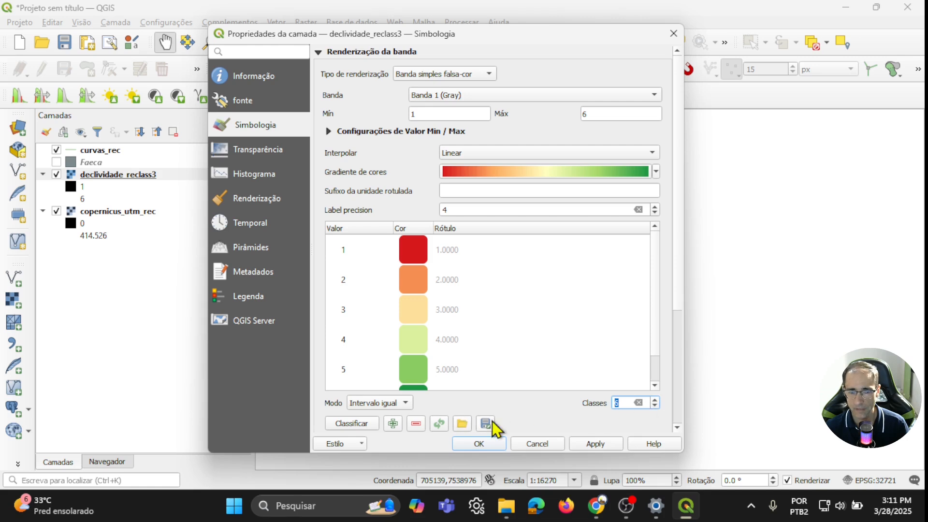
click(596, 443)
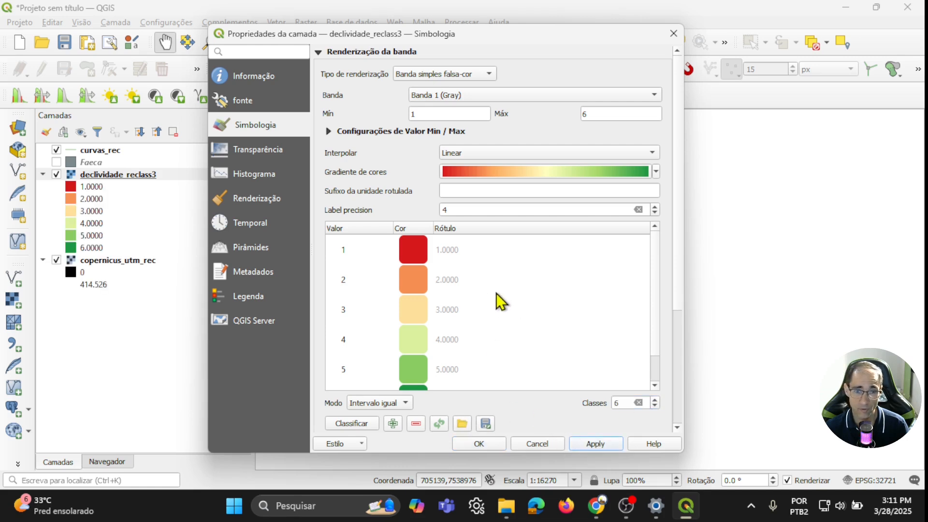
Label slope class 1 of declividade_reclass3 as 0-3% and class 2 as 3-8%.
scroll(496, 289, down, 1)
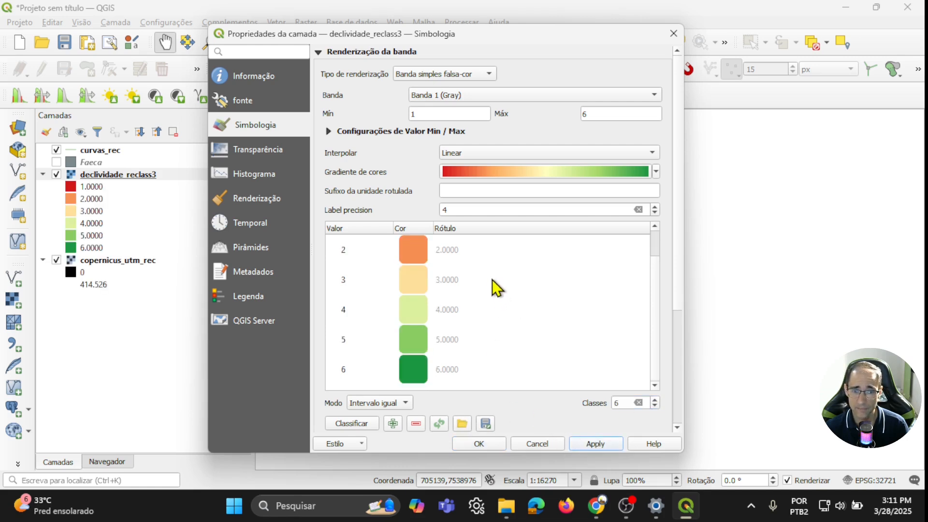
scroll(496, 288, up, 1)
drag(524, 24, 528, 5)
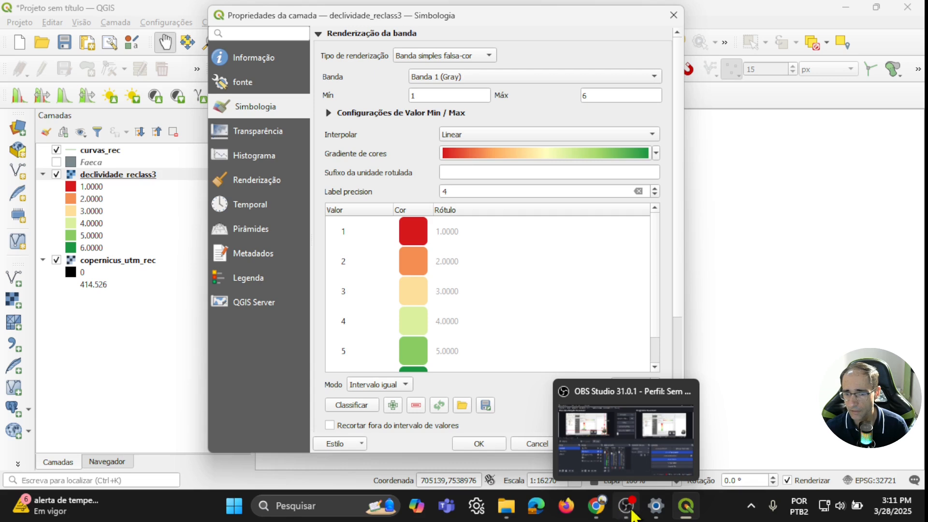
double_click(450, 231)
text(0-)
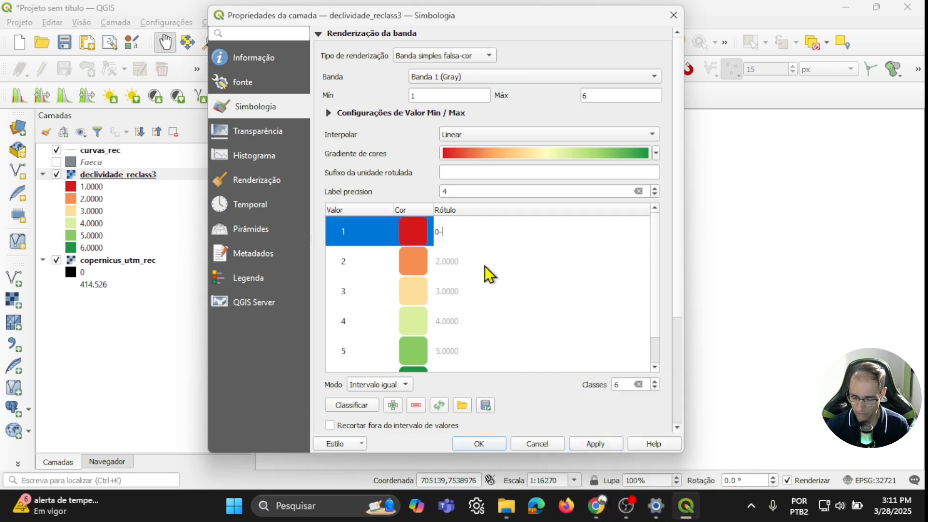
text(3%)
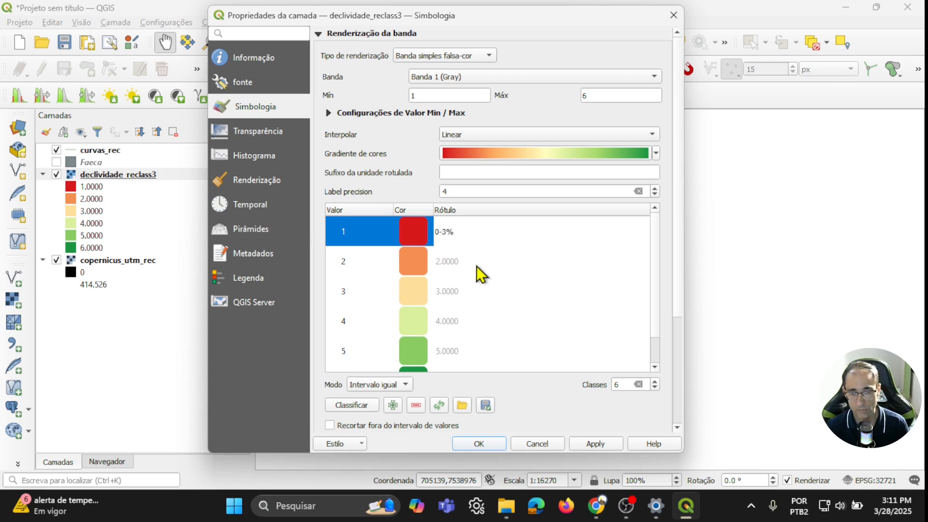
double_click(468, 264)
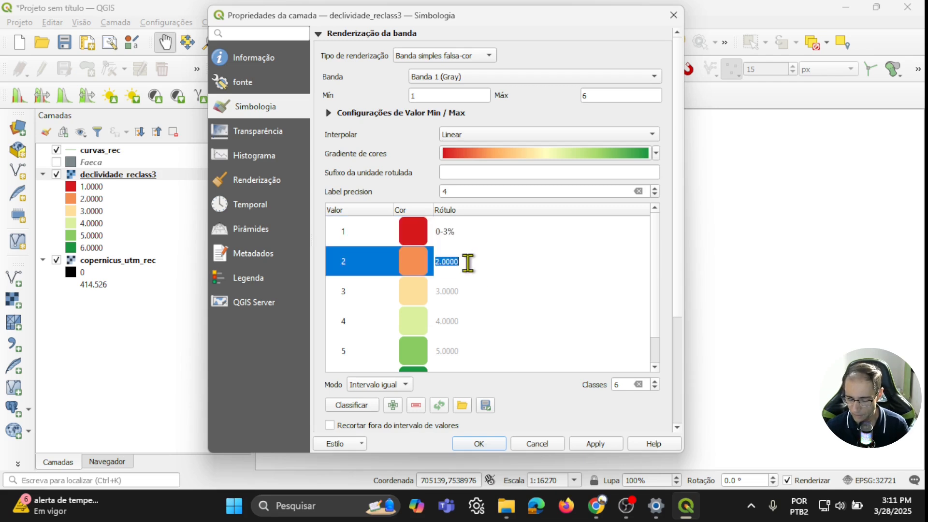
text(3-)
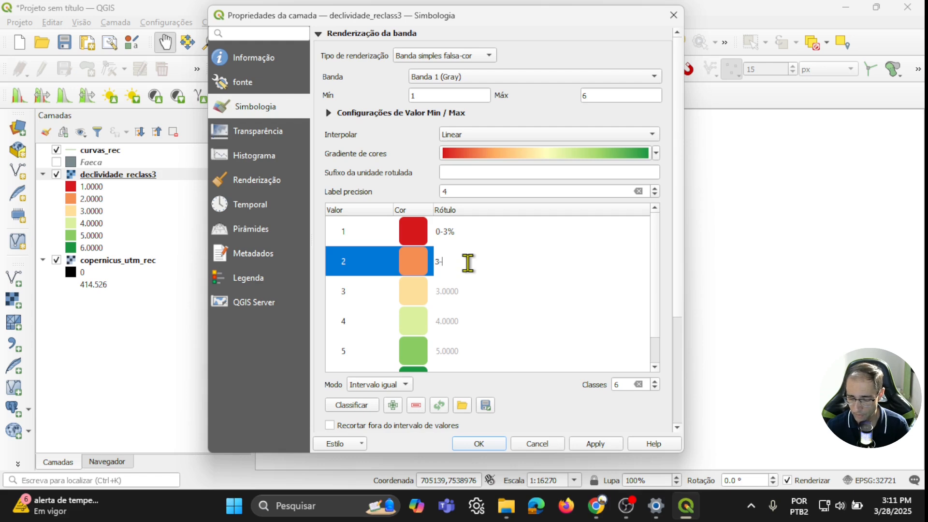
text(8%)
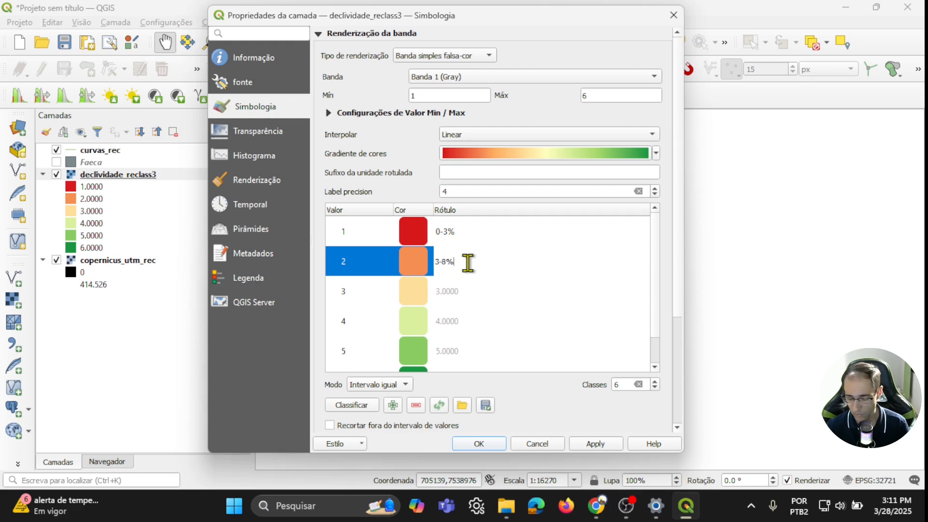
key(Return)
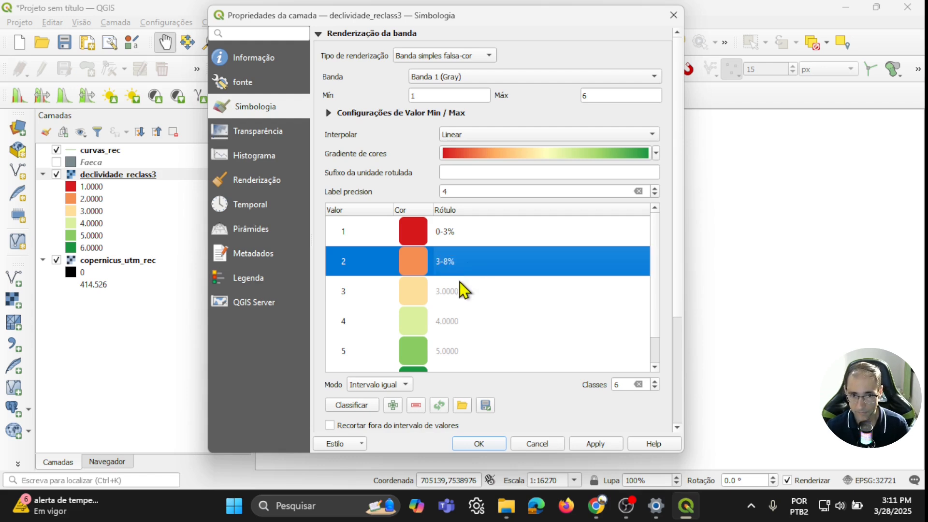
Label slope class 3 as 8-20% and class 4 as 20-45%.
double_click(459, 286)
text(8-2)
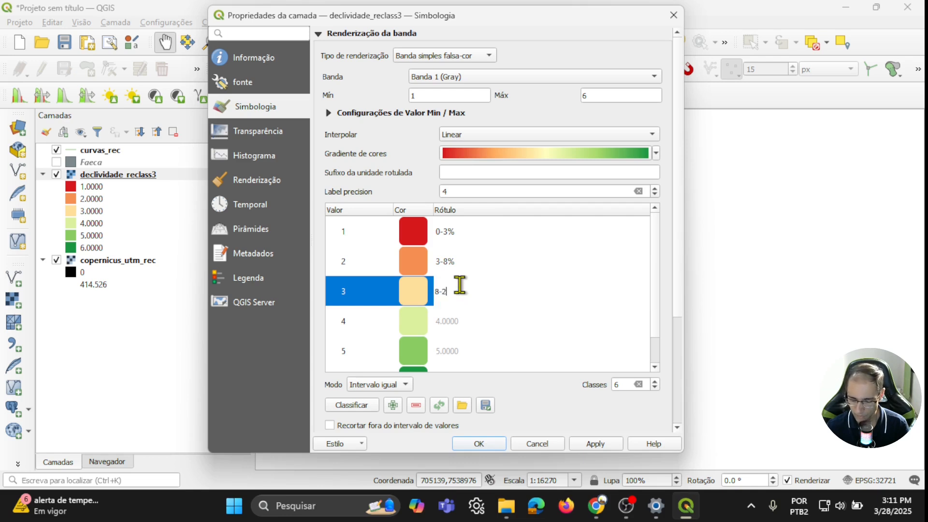
text(0%)
double_click(441, 321)
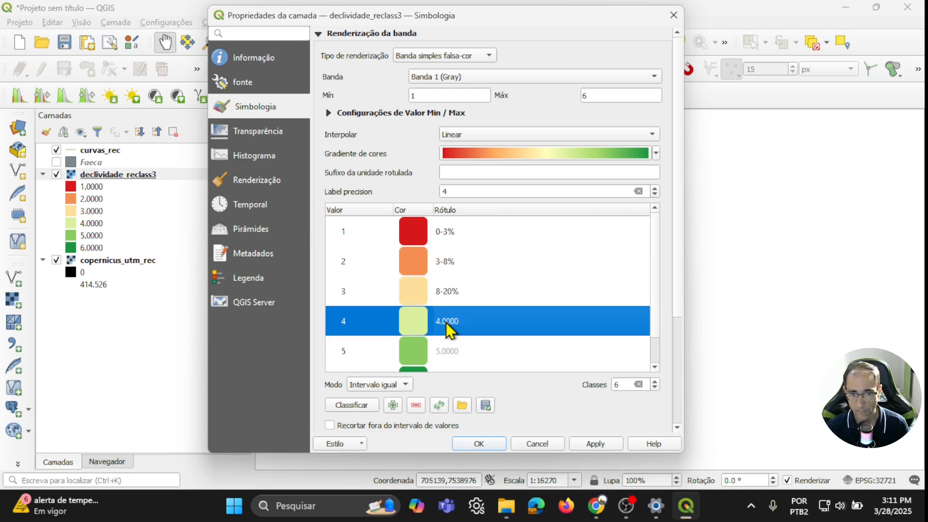
text(2)
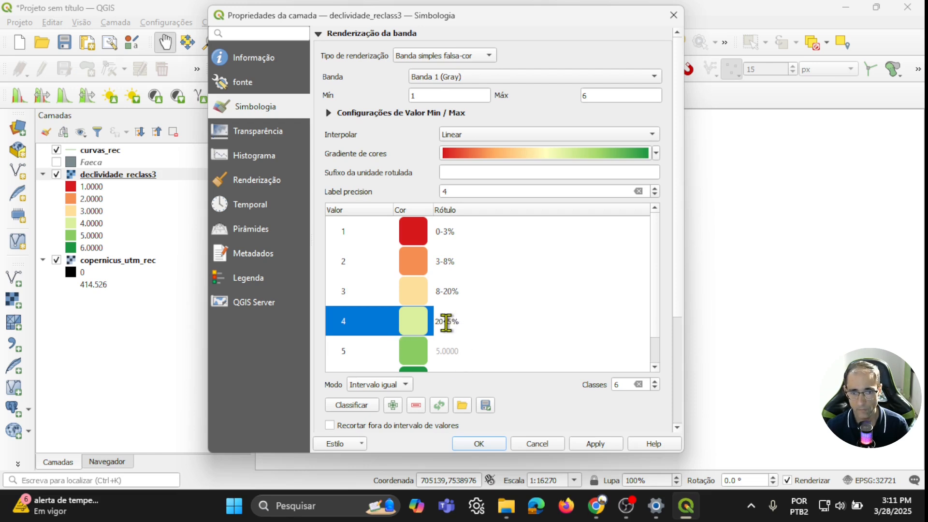
text(0-45%)
Label slope class 5 as 45-75% and class 6 as >75%, applying the symbology and closing the layer properties.
double_click(449, 352)
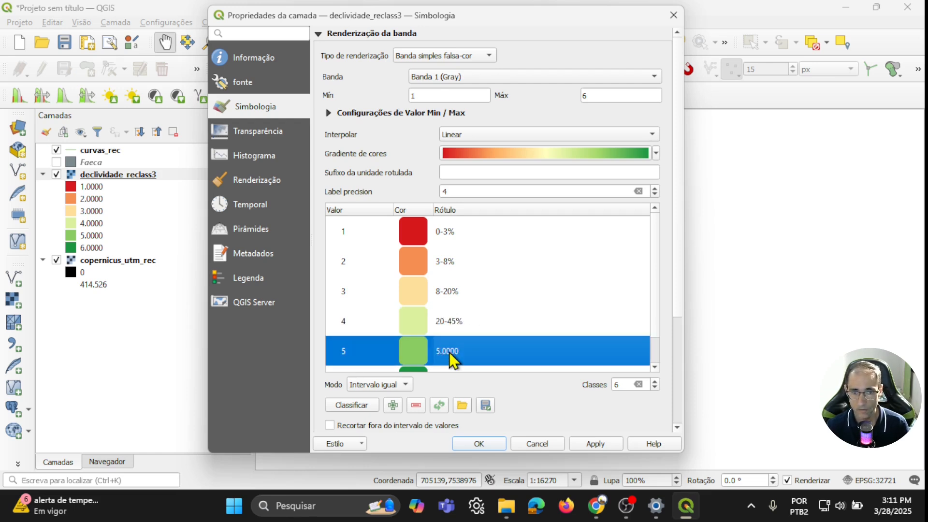
text(45-75%)
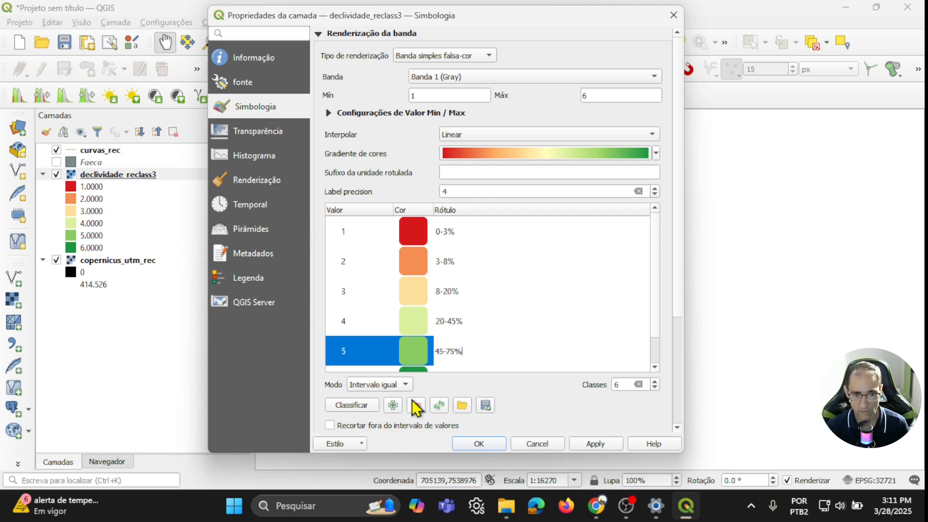
scroll(445, 352, down, 1)
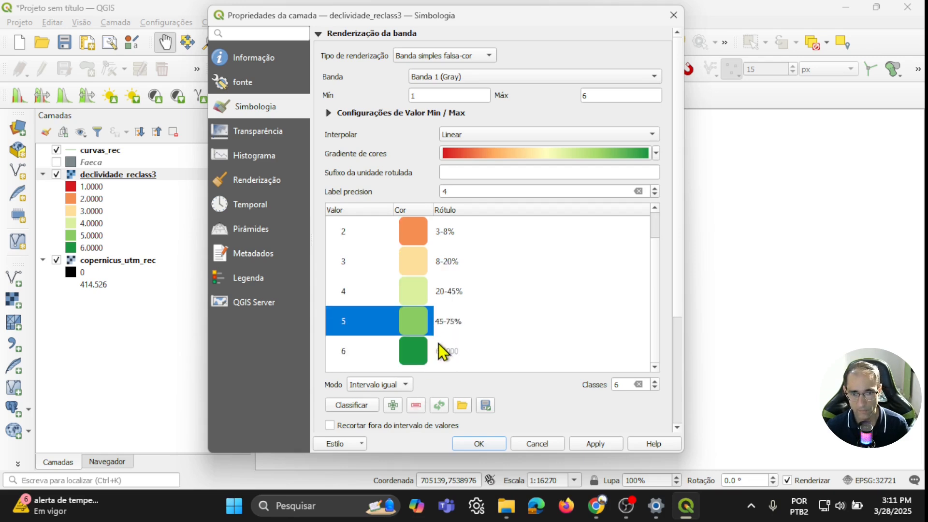
double_click(448, 353)
key(BackSpace)
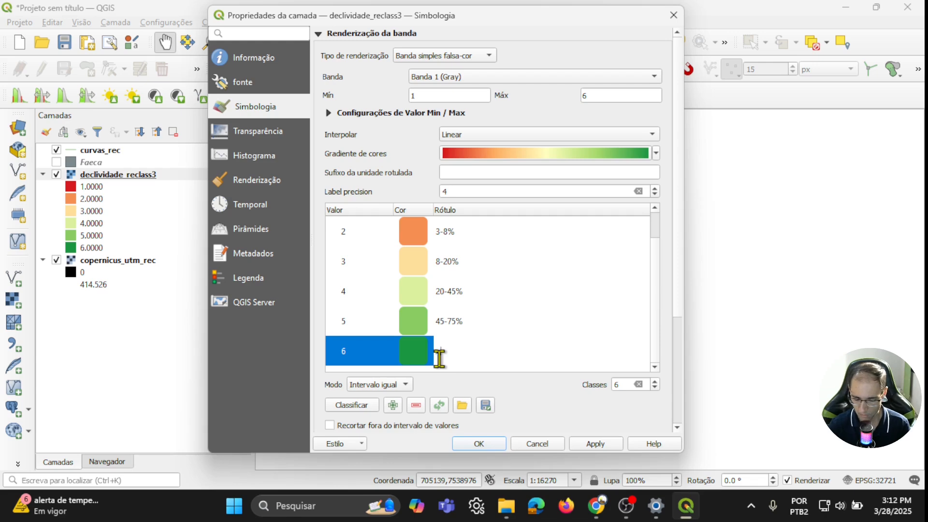
text(>75%)
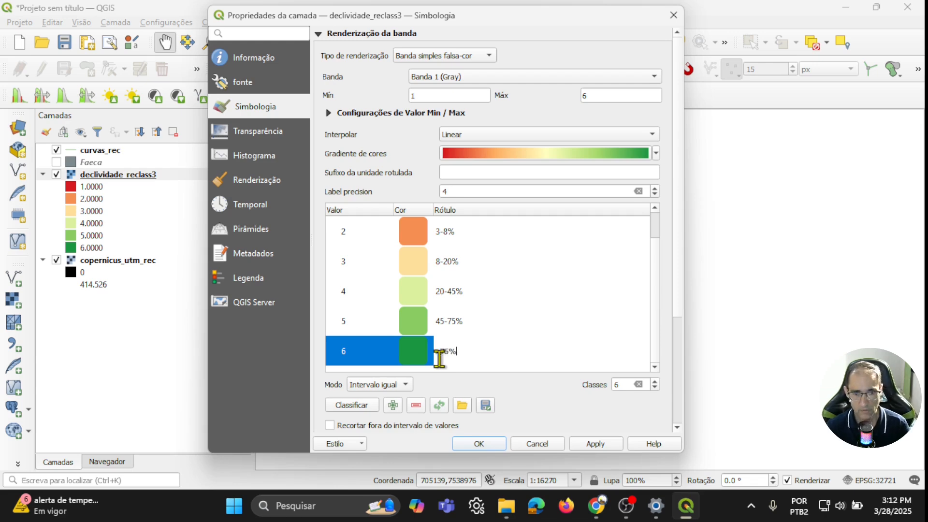
click(599, 444)
click(470, 444)
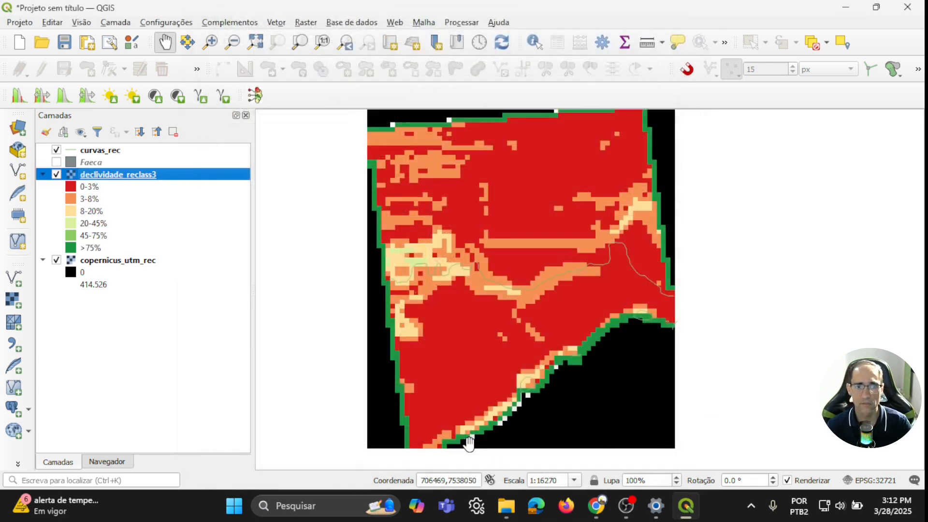
Hide declividade_reclass3 and set copernicus_utm_rec to Banda simples falsa-cor rendering in Quartil mode.
click(57, 175)
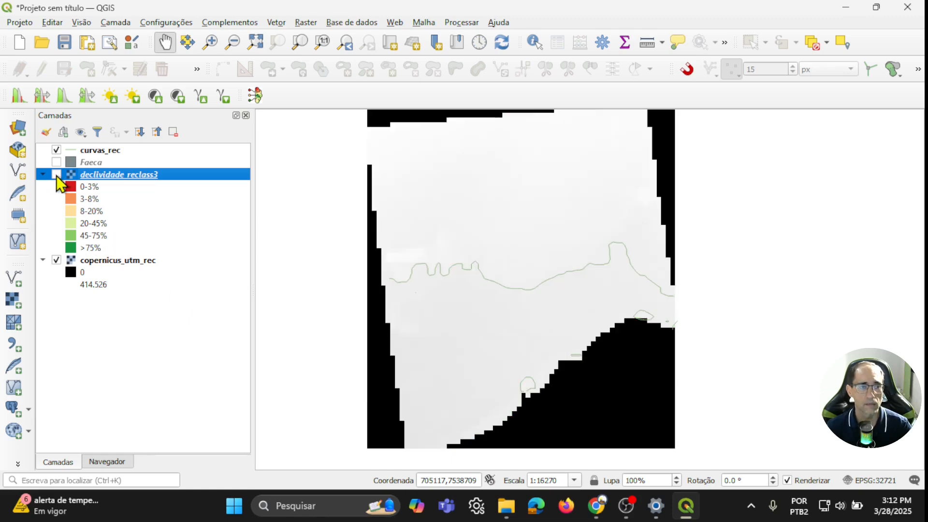
click(114, 269)
double_click(114, 268)
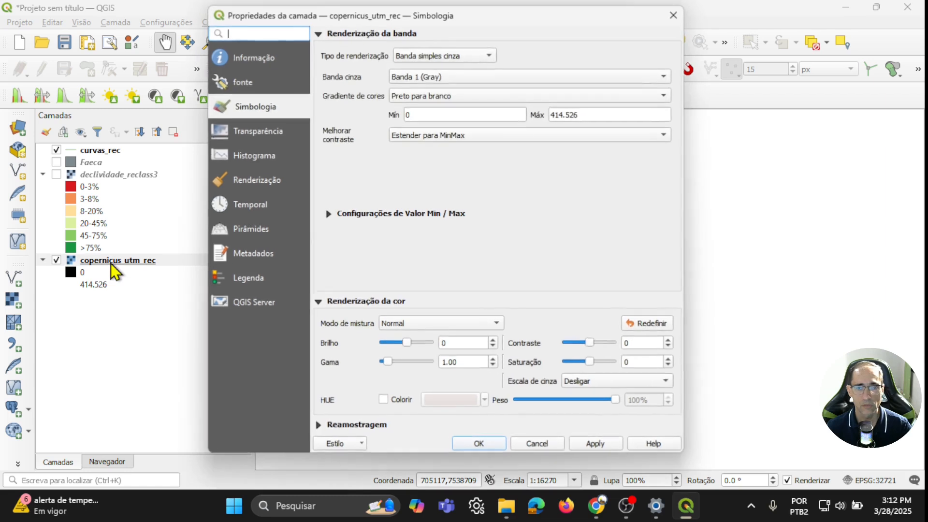
click(425, 55)
click(440, 71)
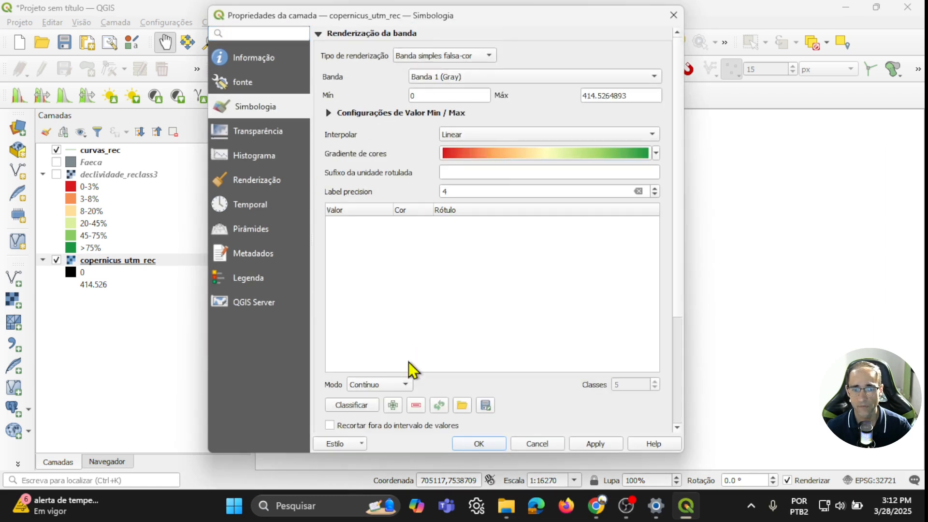
click(384, 386)
click(380, 413)
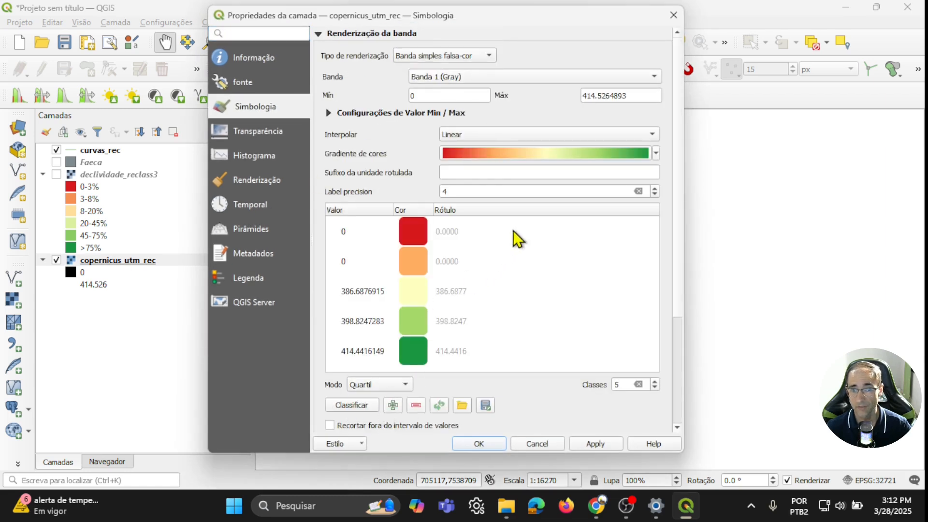
Set the label precision of the copernicus_utm_rec elevation classes to 2 and apply the symbology.
click(655, 194)
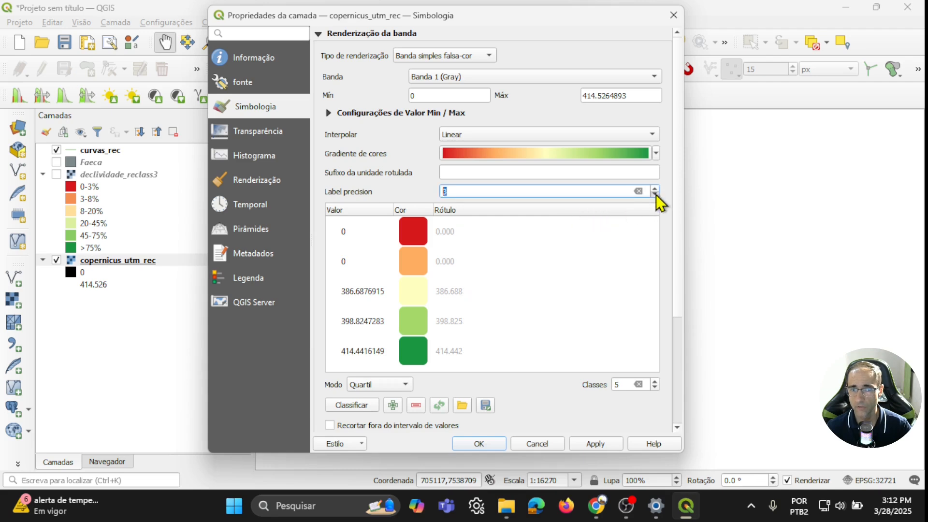
click(655, 194)
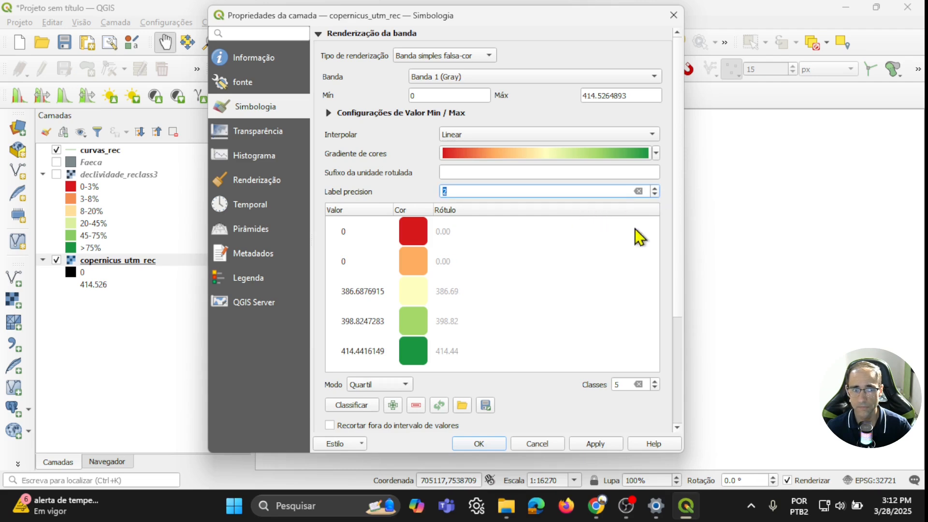
click(602, 444)
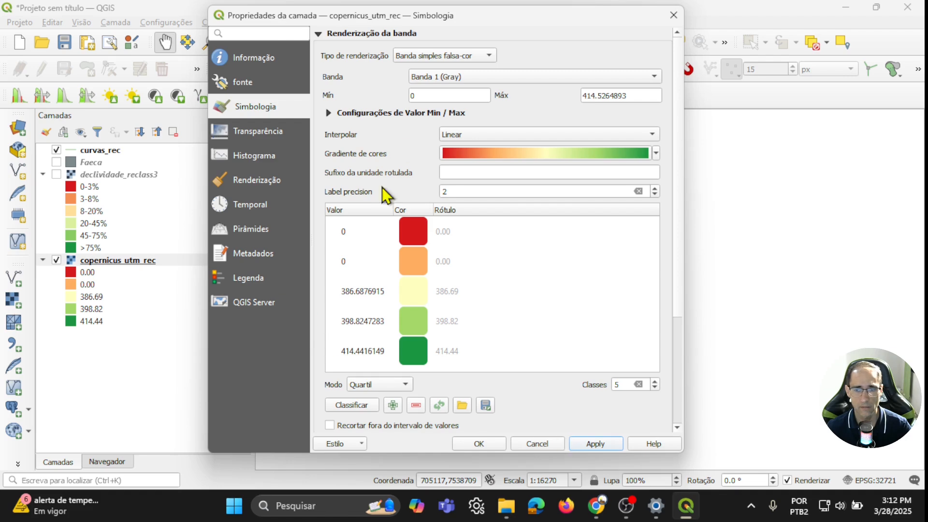
Set 0 as the additional no-data value in the transparency settings of copernicus_utm_rec and apply it.
drag(473, 16, 513, 42)
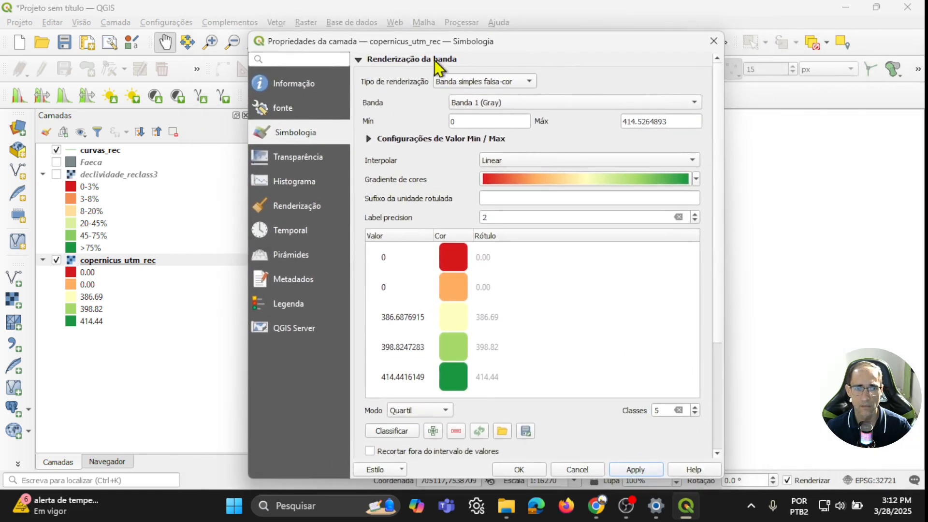
click(297, 159)
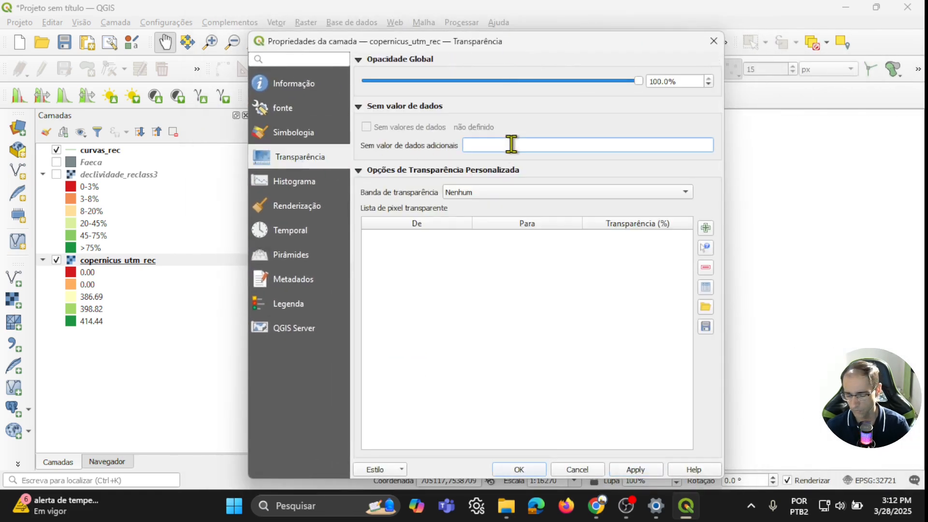
text(0)
click(630, 471)
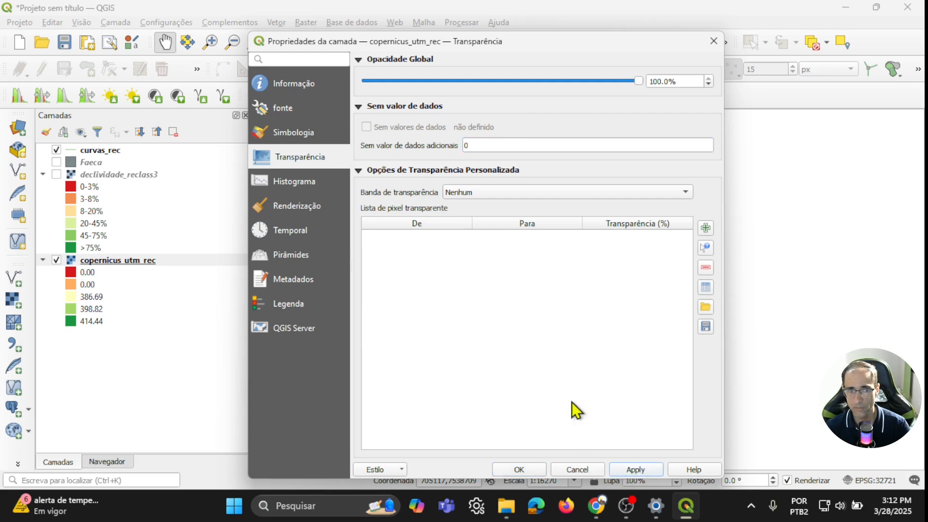
Reclassify the copernicus_utm_rec elevation classes with the no-data value excluded, apply the symbology and close the layer properties.
click(300, 133)
click(393, 430)
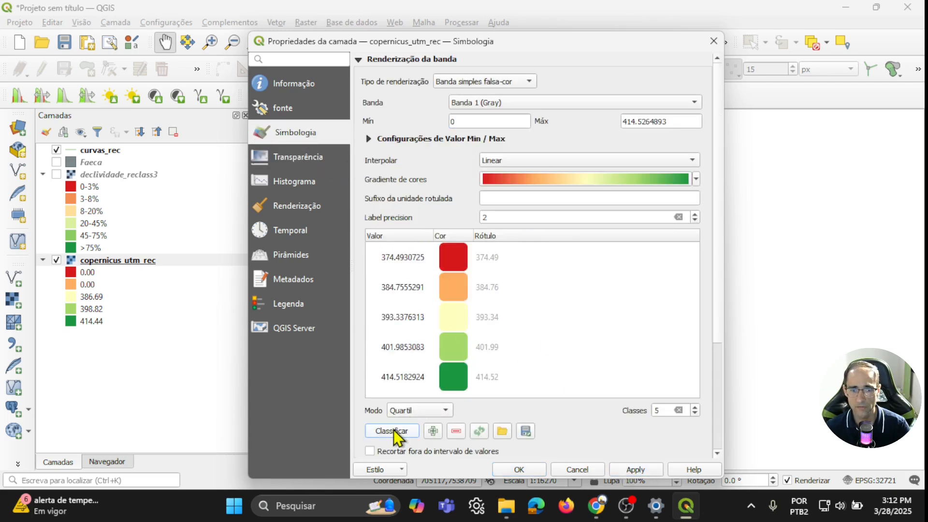
click(636, 471)
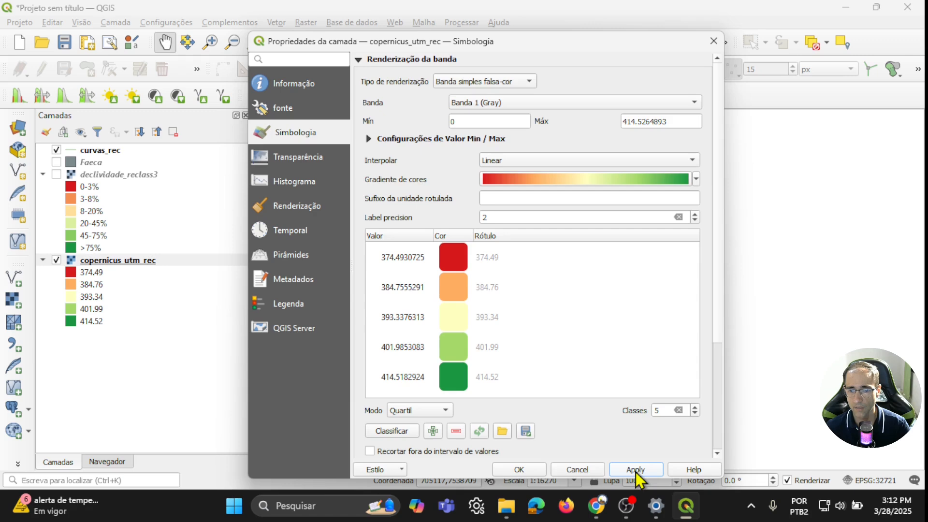
click(521, 471)
drag(392, 293, 344, 298)
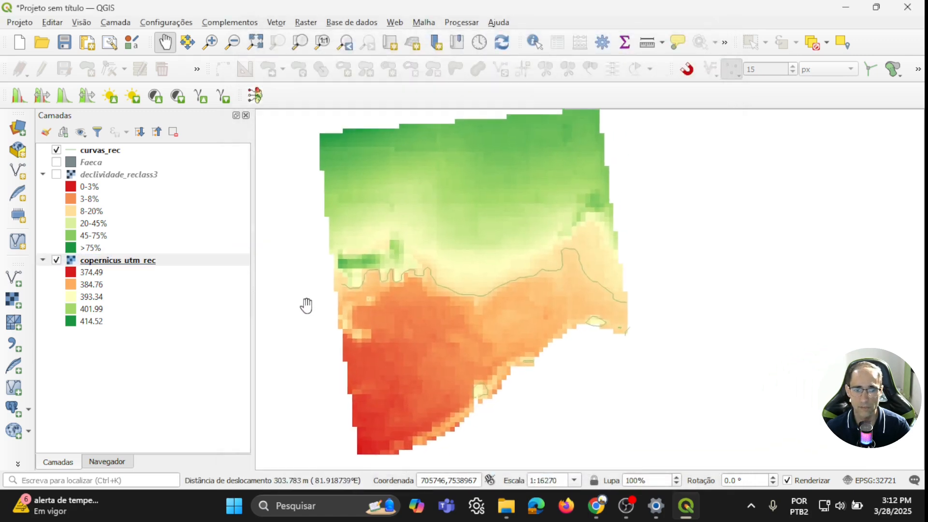
Save the project as trabalhos in the Browser_images (1) folder.
click(17, 28)
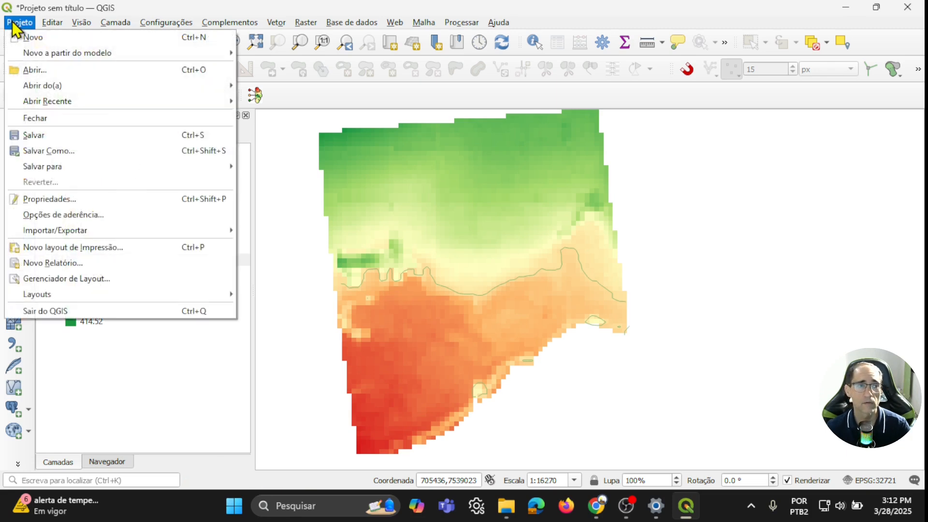
click(60, 151)
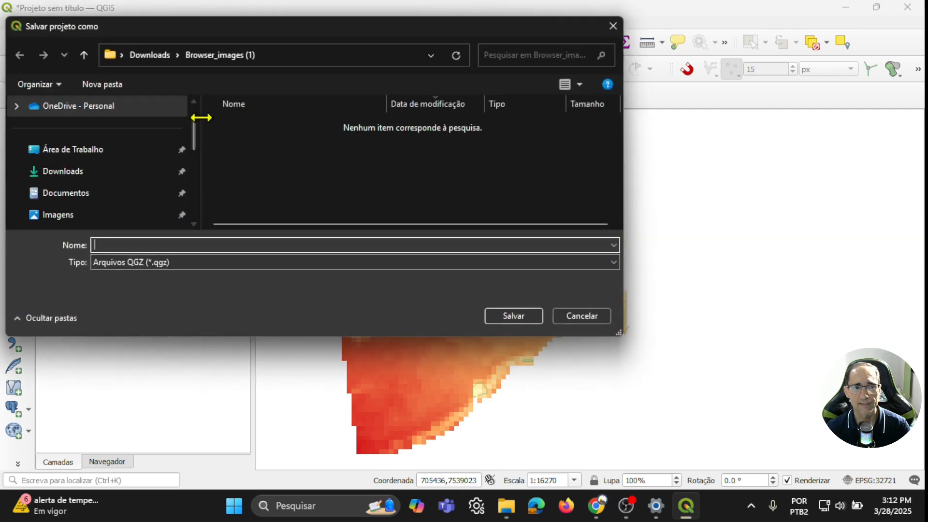
click(157, 245)
text(trabalhos)
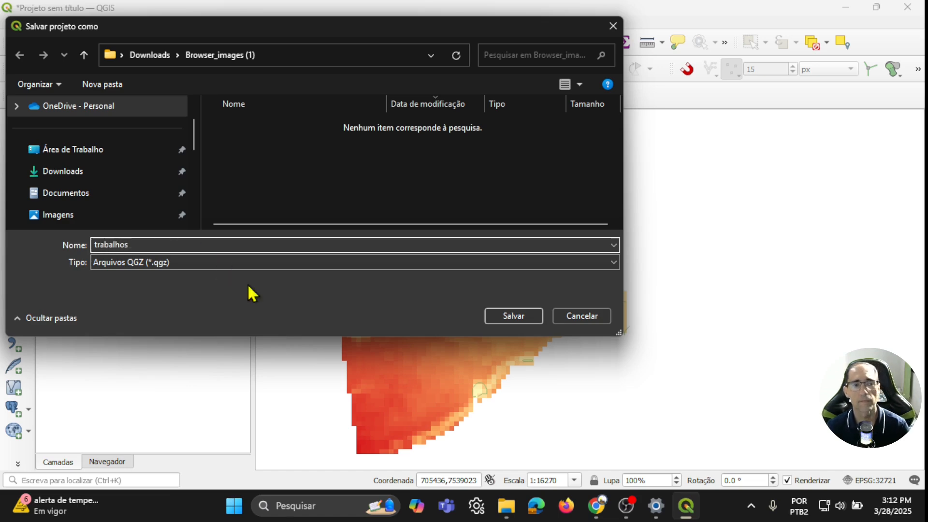
click(529, 314)
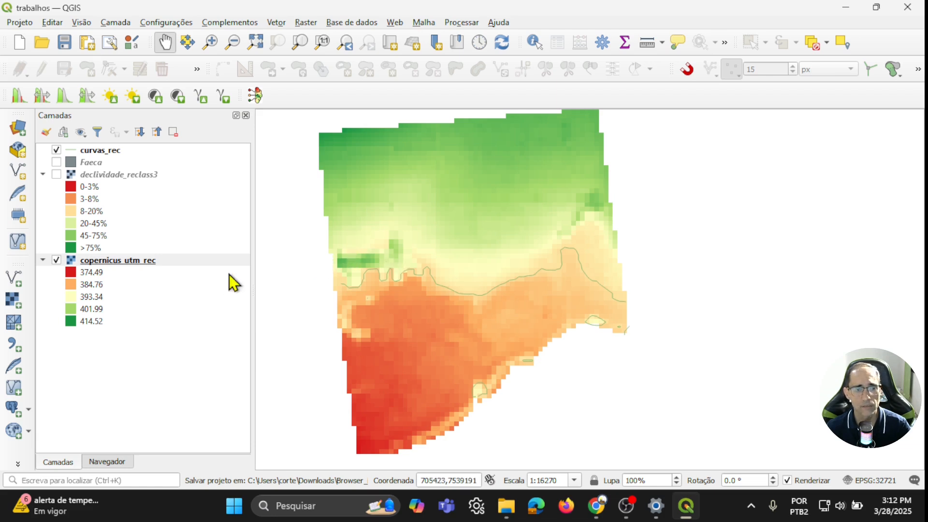
Create a new print layout titled TR2 and fit its page in the view.
click(23, 22)
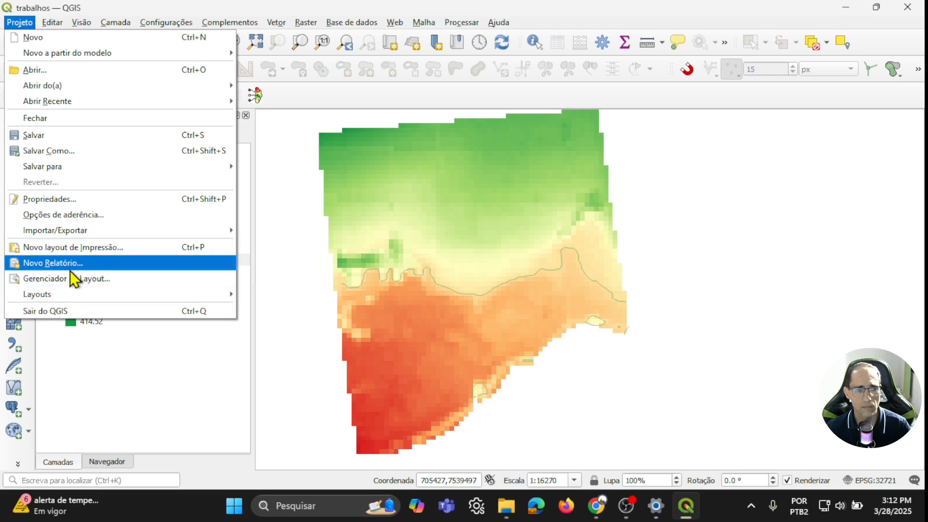
click(73, 253)
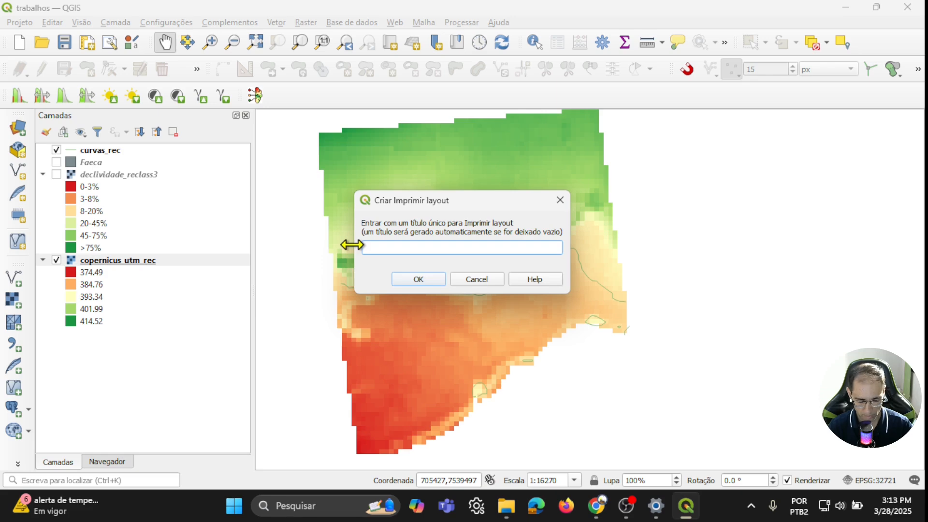
text(TR2)
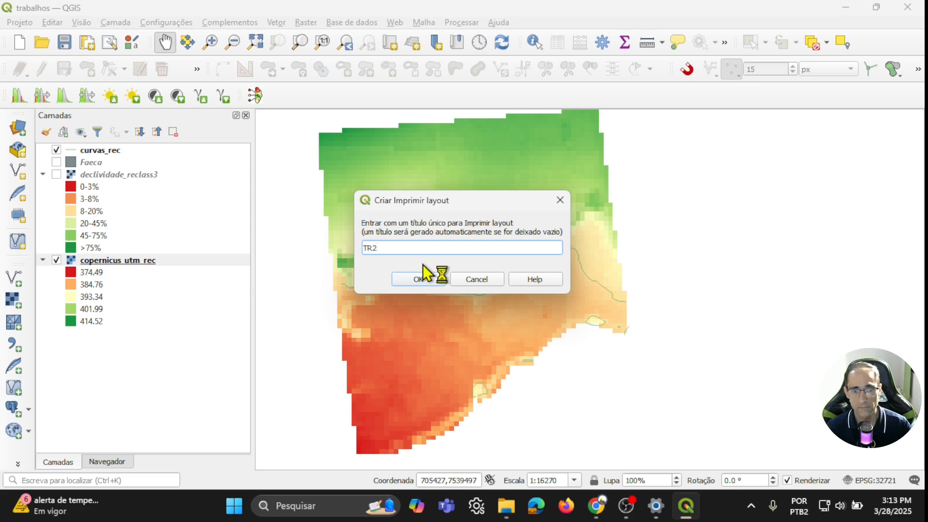
click(431, 277)
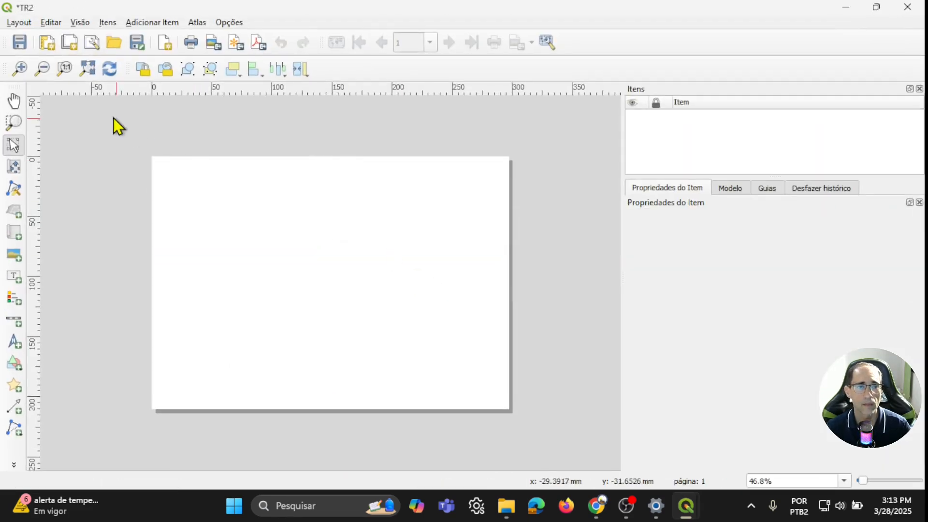
click(93, 71)
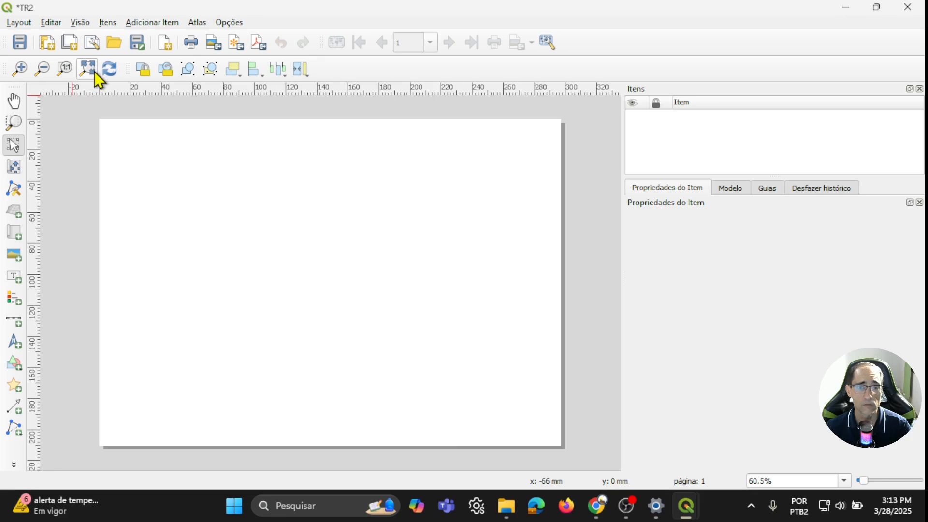
Add the items from the mapa_modelo layout template to the page.
click(21, 24)
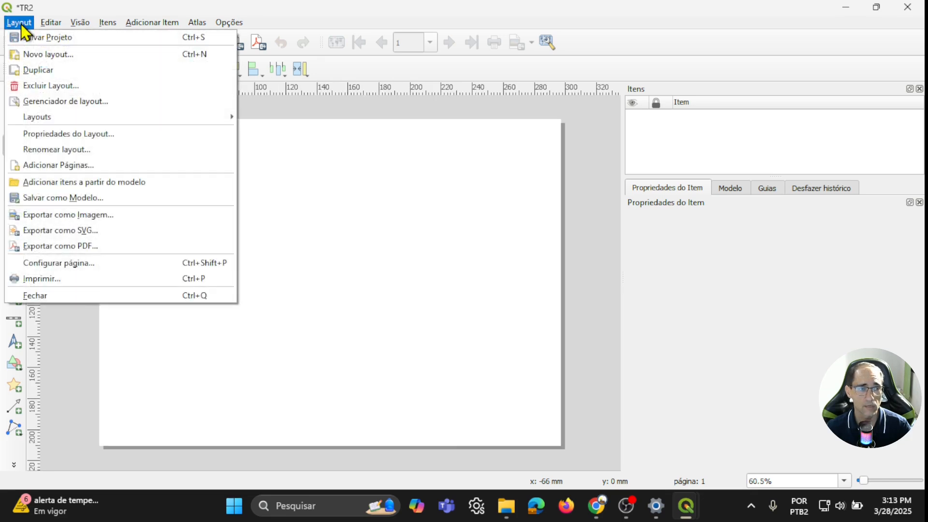
click(113, 185)
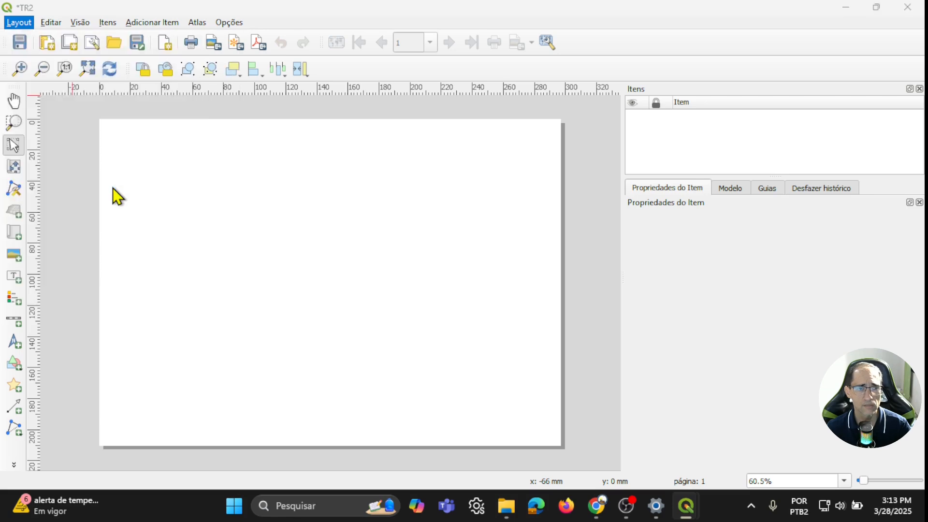
click(256, 144)
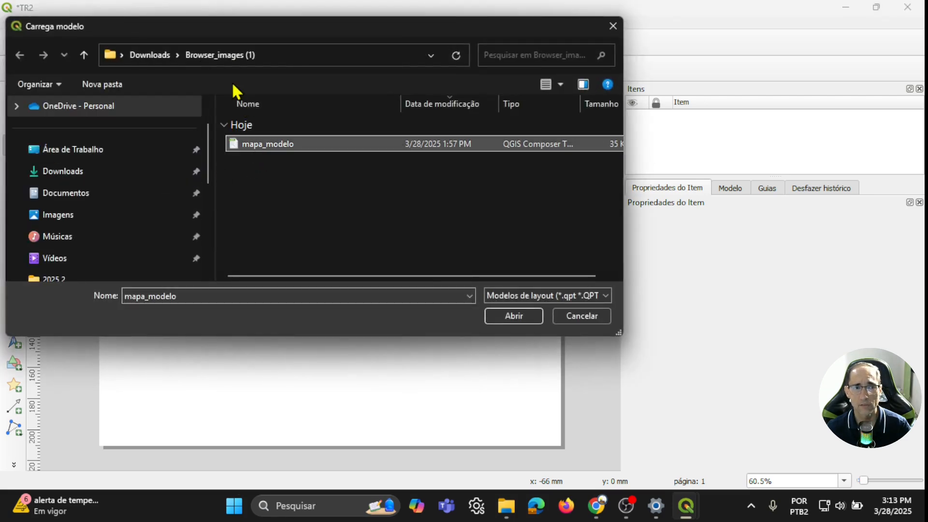
click(510, 318)
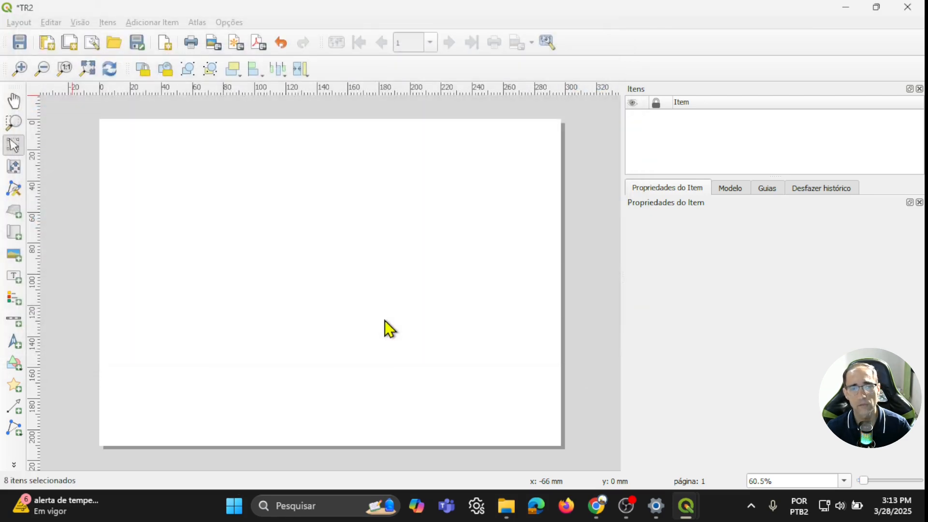
Try to delete the oversized scale bar from the layout and undo the deletion.
click(282, 280)
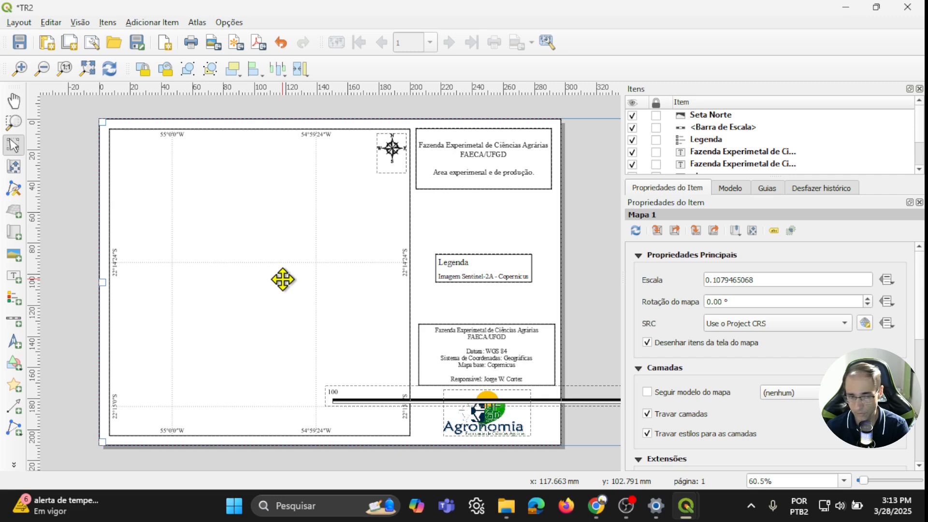
click(378, 396)
key(Delete)
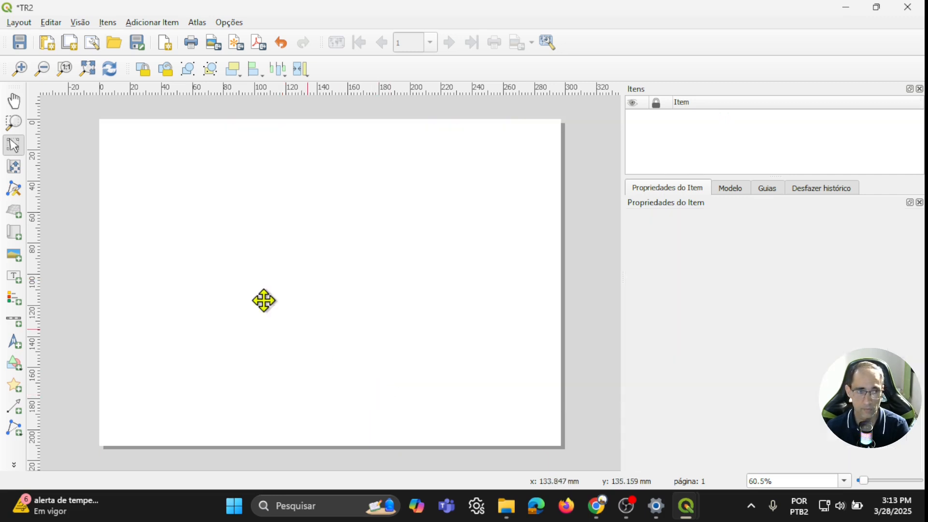
click(47, 22)
click(63, 36)
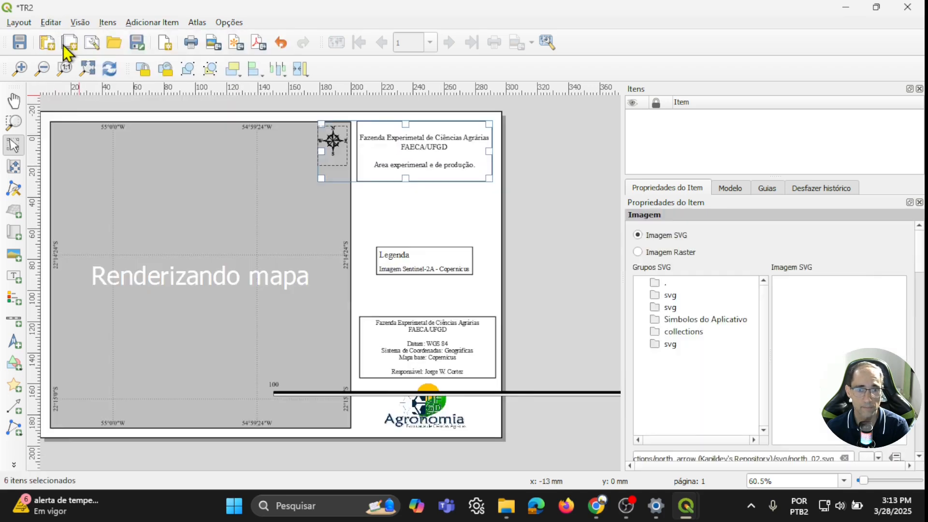
Delete the oversized scale bar from the layout and select the map frame.
click(711, 151)
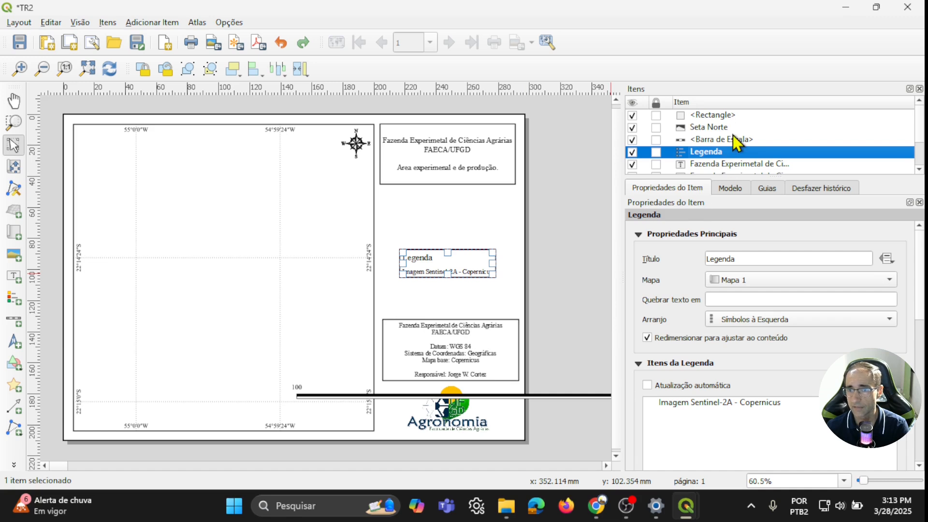
scroll(734, 141, down, 1)
scroll(722, 157, up, 1)
click(730, 139)
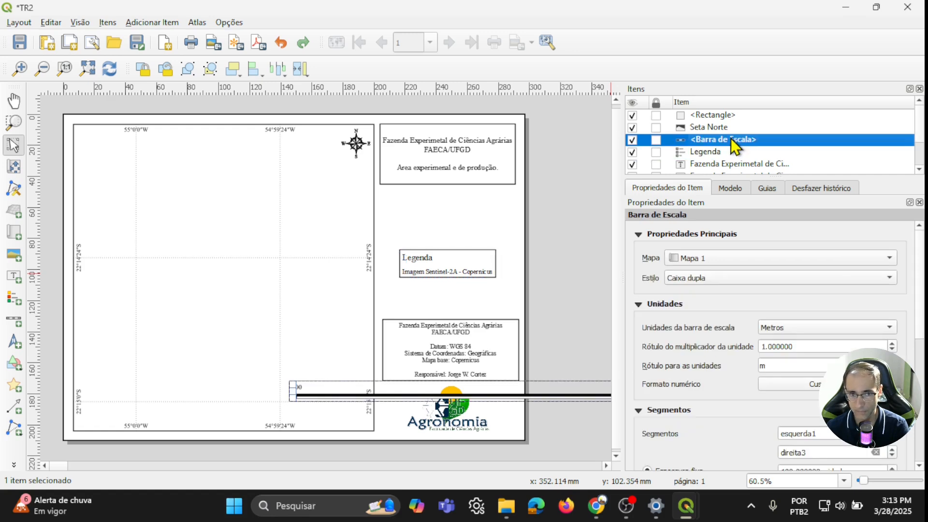
key(Delete)
click(226, 254)
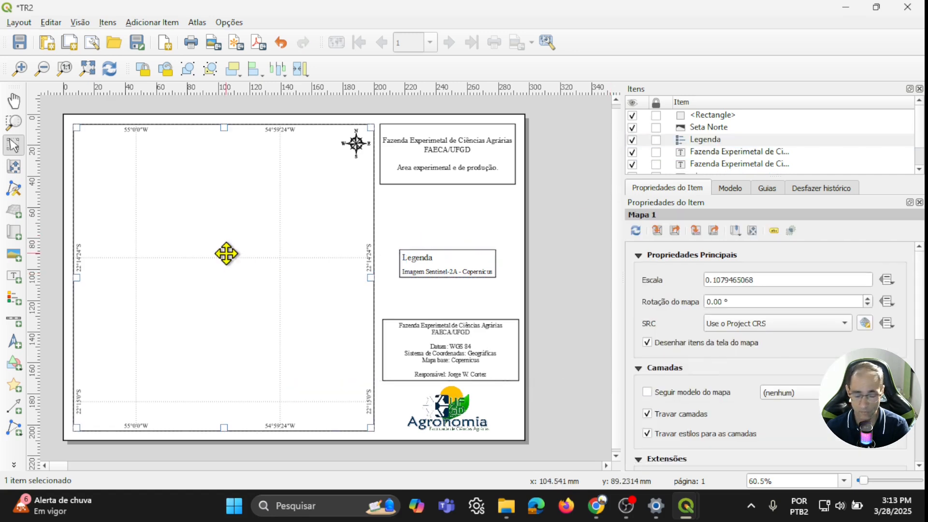
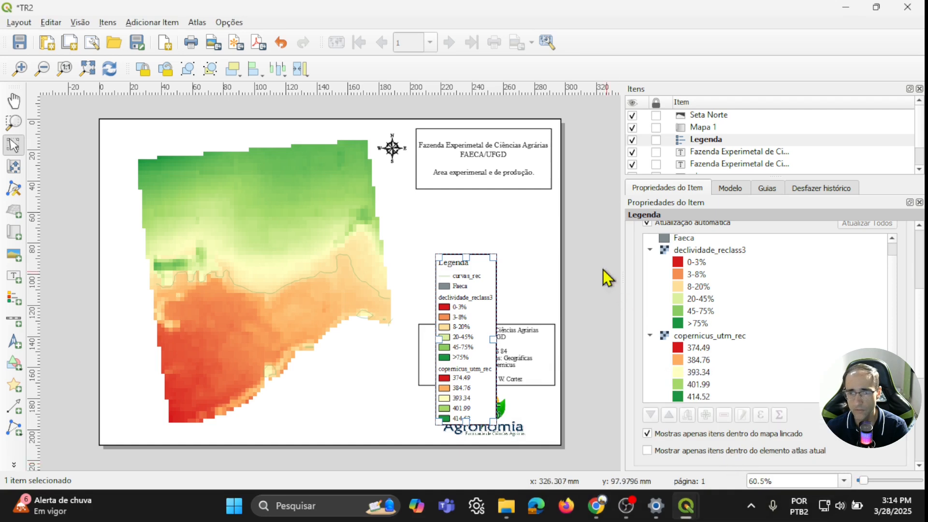
Turn off automatic updating of the legend and remove its declividade_reclass3 and Faeca entries.
scroll(667, 266, up, 1)
click(648, 225)
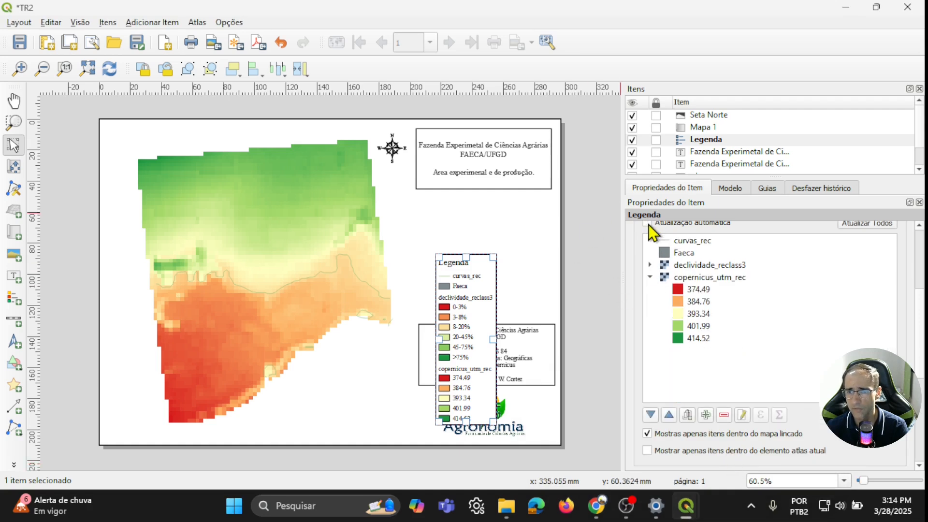
click(647, 224)
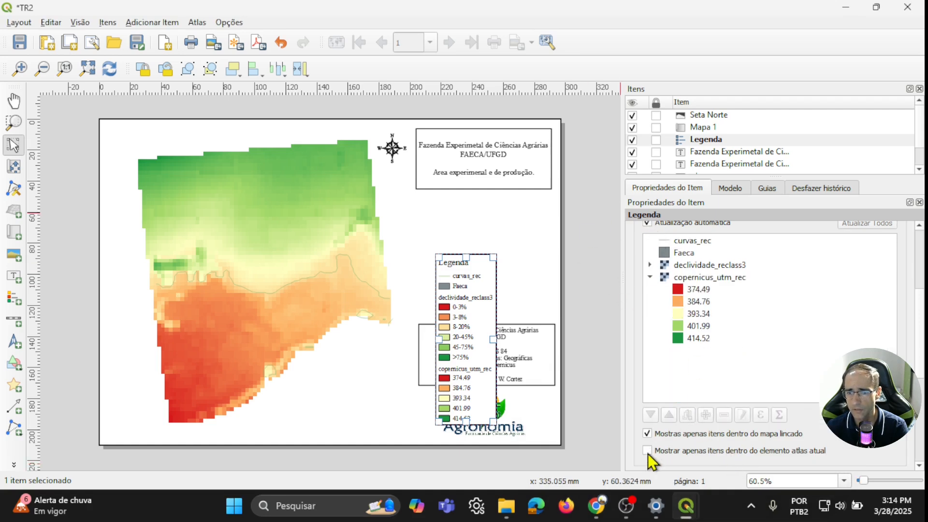
scroll(741, 327, up, 1)
click(646, 263)
click(722, 306)
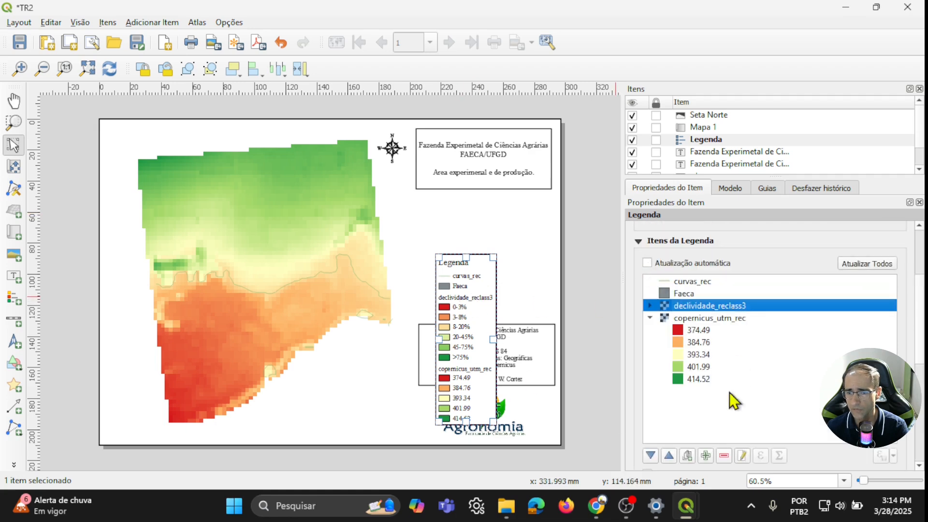
click(726, 457)
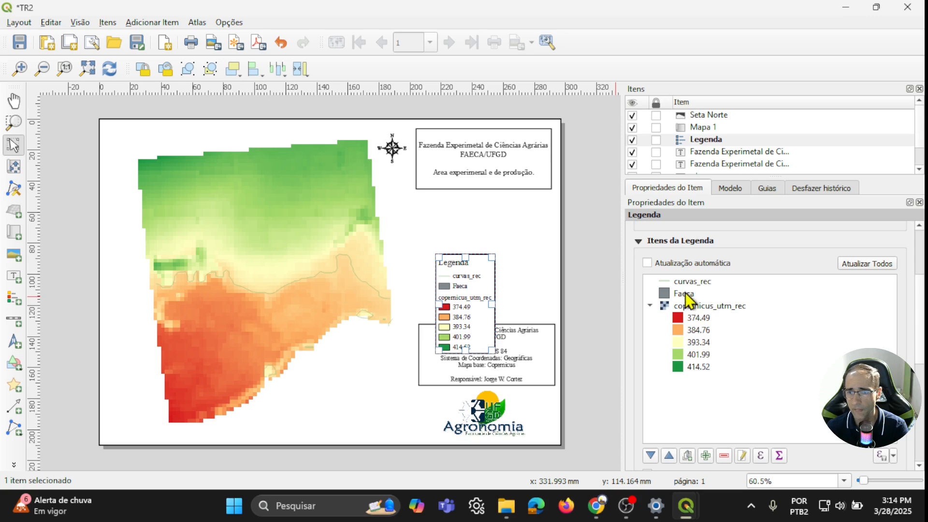
click(686, 293)
click(724, 456)
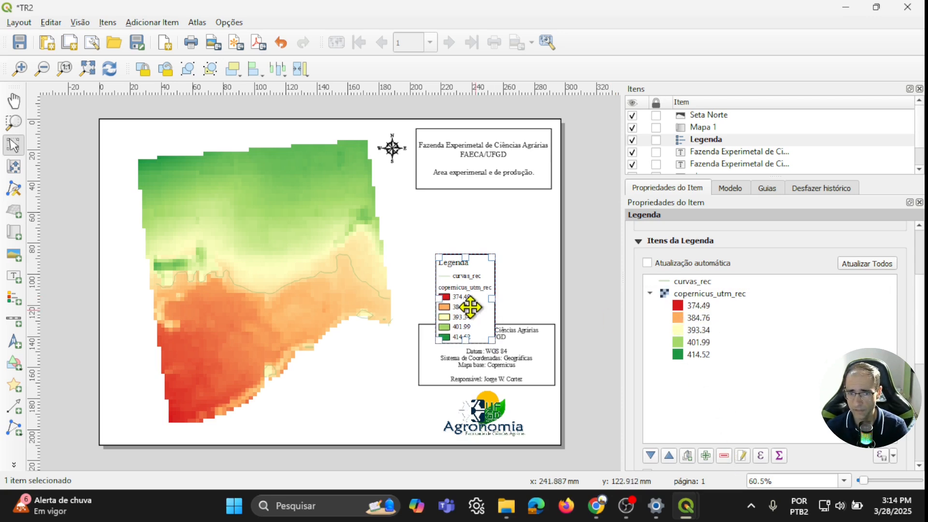
Move the legend between the title box and the information box, and rename its curvas_rec entry as "Curvas de nível".
drag(480, 283, 494, 232)
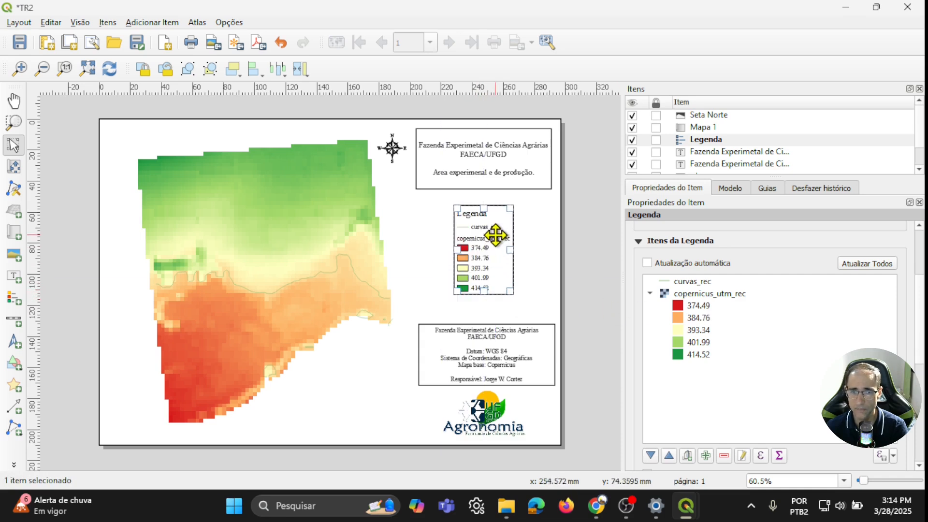
double_click(692, 281)
drag(677, 257, 613, 268)
text(Curvas)
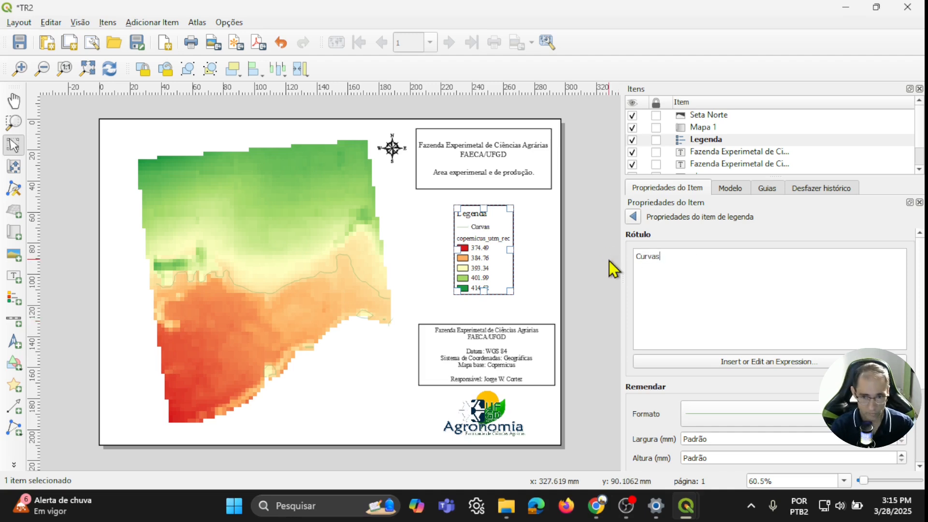
text( de nível)
click(633, 217)
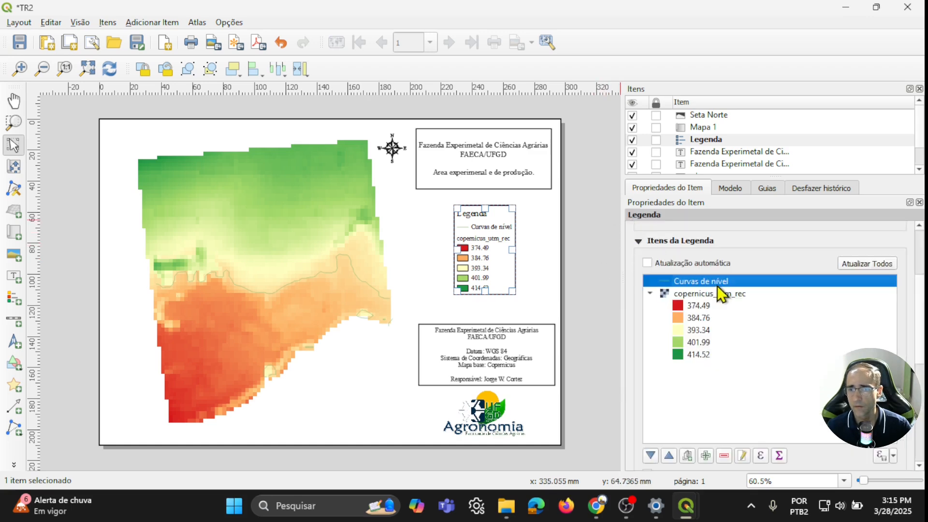
Rename the legend's copernicus_utm_rec entry as "Altitude (m)".
double_click(727, 294)
drag(711, 256, 617, 257)
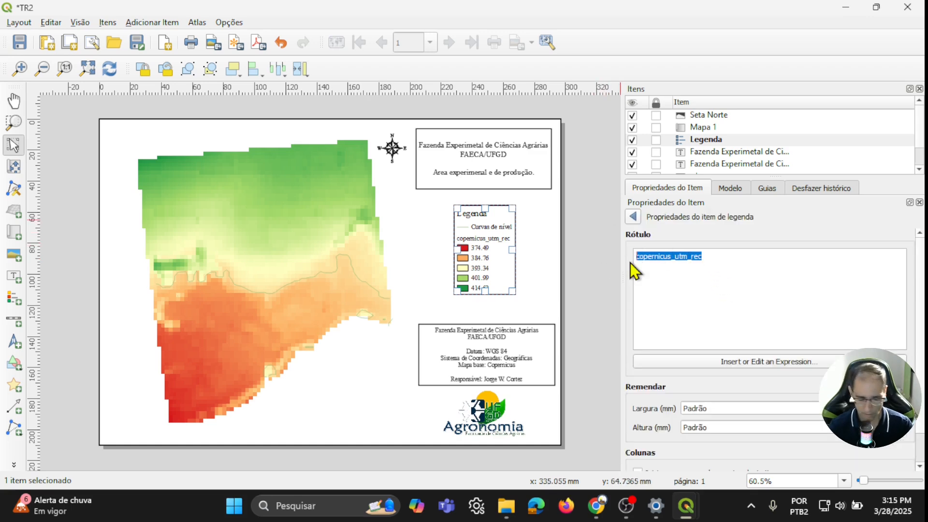
text(Altitude)
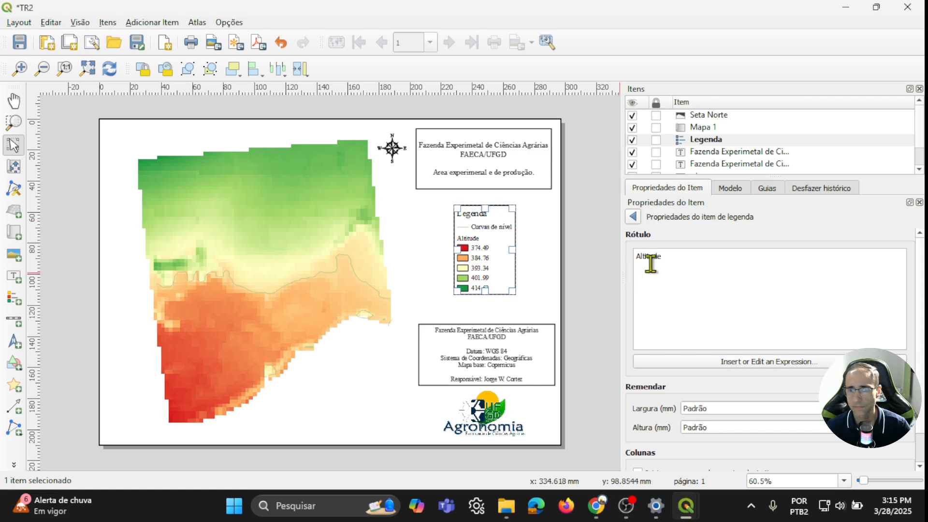
click(633, 216)
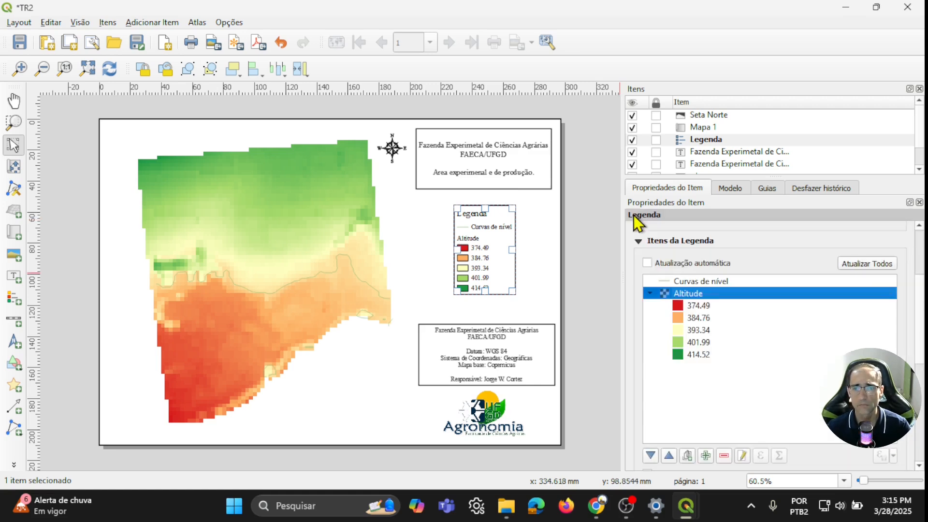
double_click(710, 294)
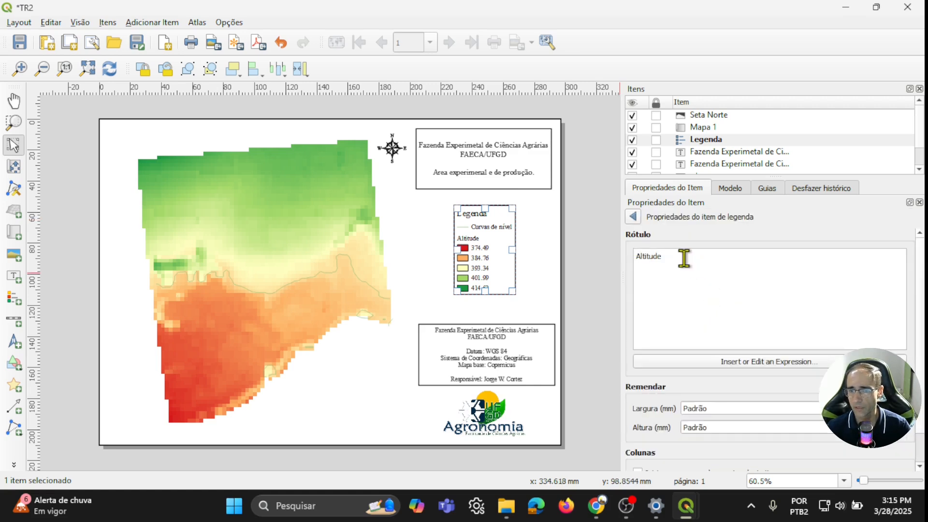
text(()
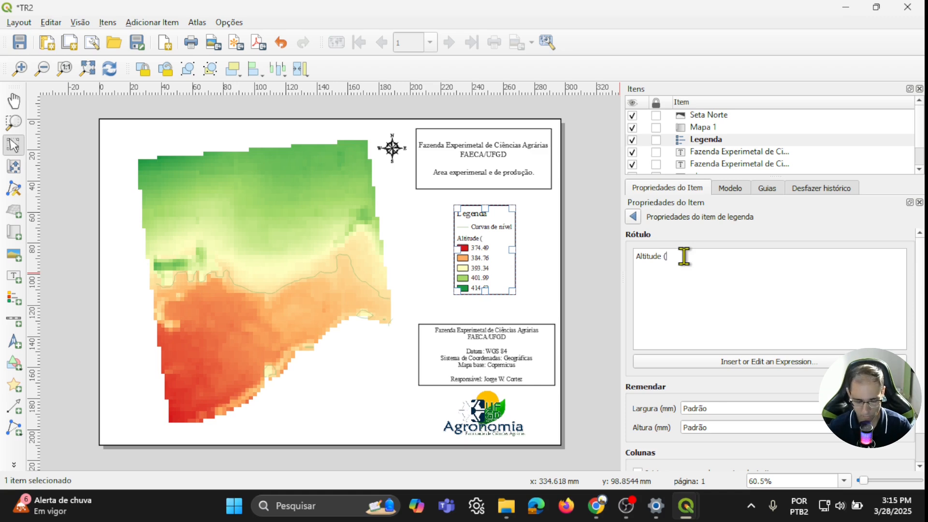
text(m))
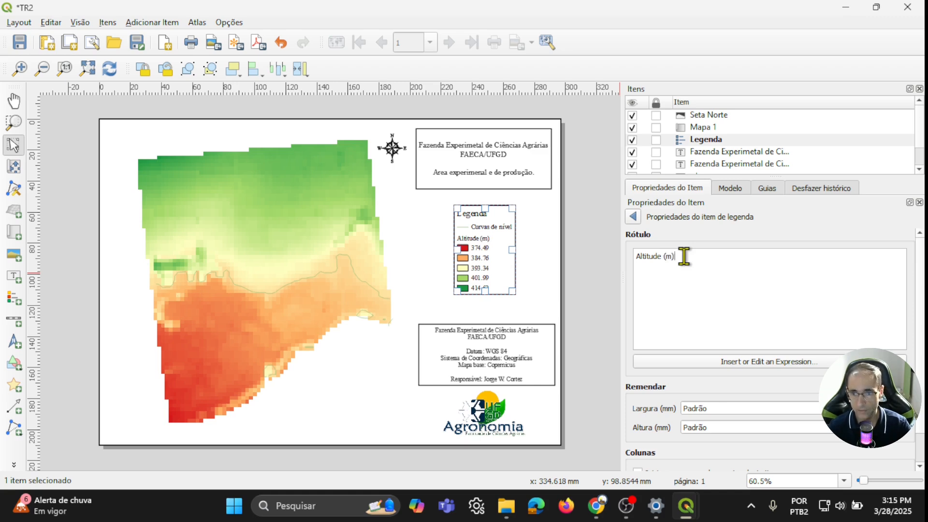
click(632, 217)
Enlarge the fonts of the legend's title, item labels and subgroup headings.
scroll(793, 414, down, 5)
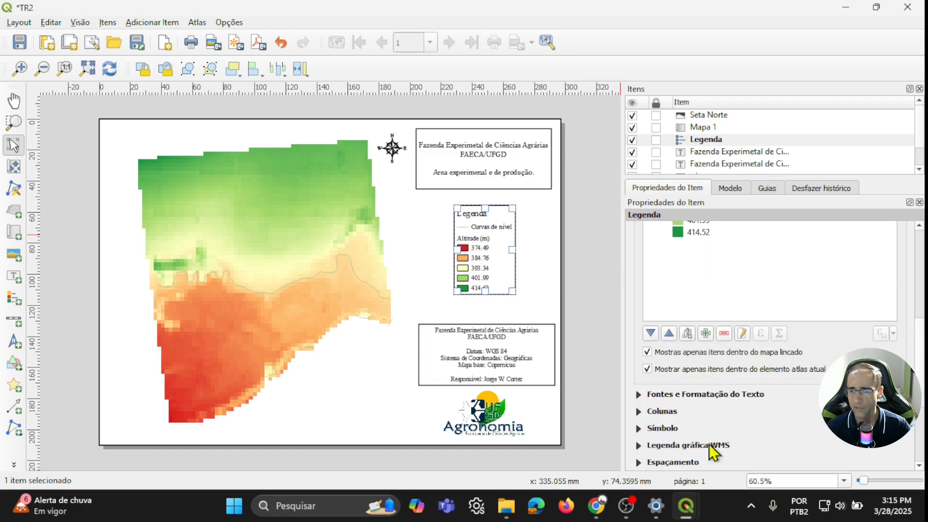
click(637, 393)
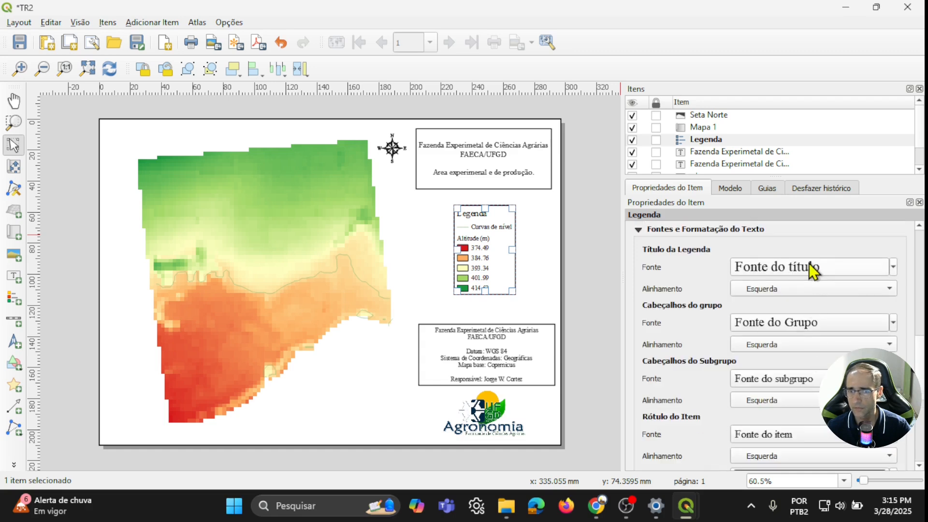
scroll(807, 439, up, 2)
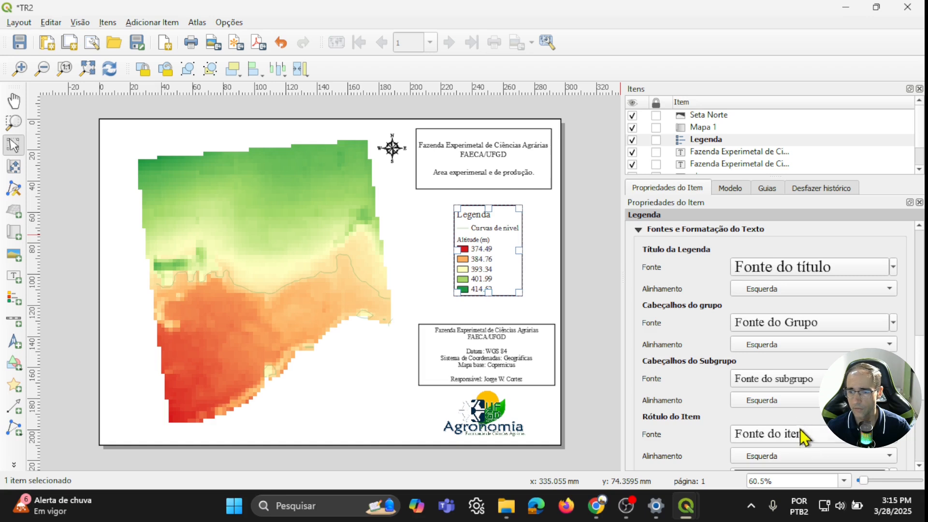
scroll(802, 437, up, 1)
scroll(802, 375, up, 1)
scroll(801, 375, up, 3)
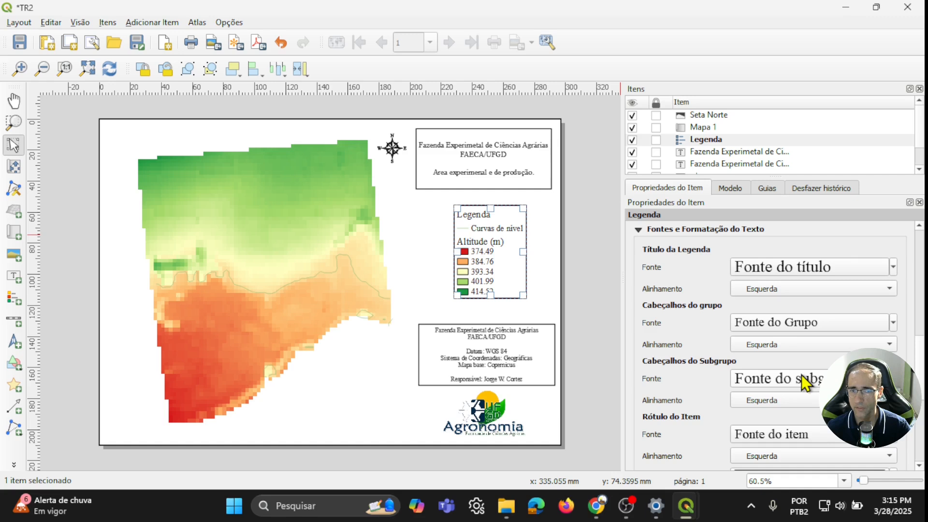
Lock the layers and the layer styles of Mapa 1.
click(542, 274)
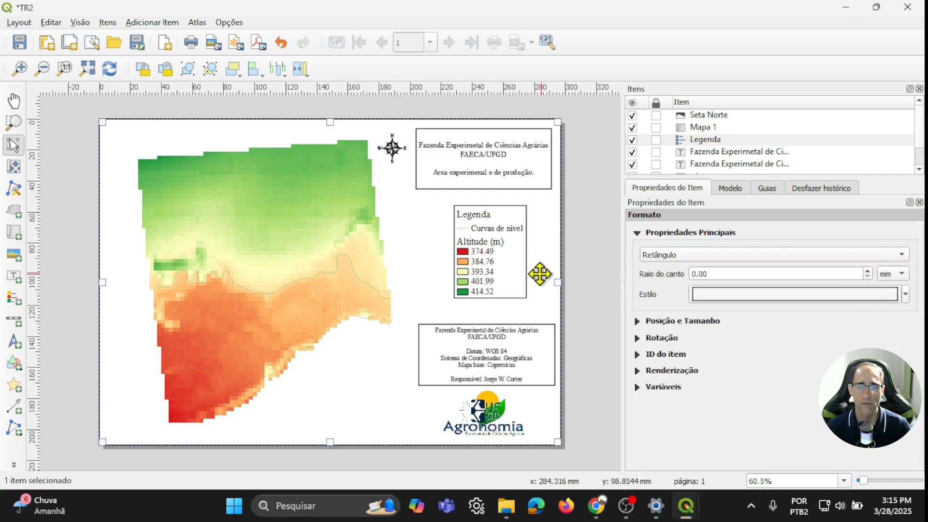
click(228, 249)
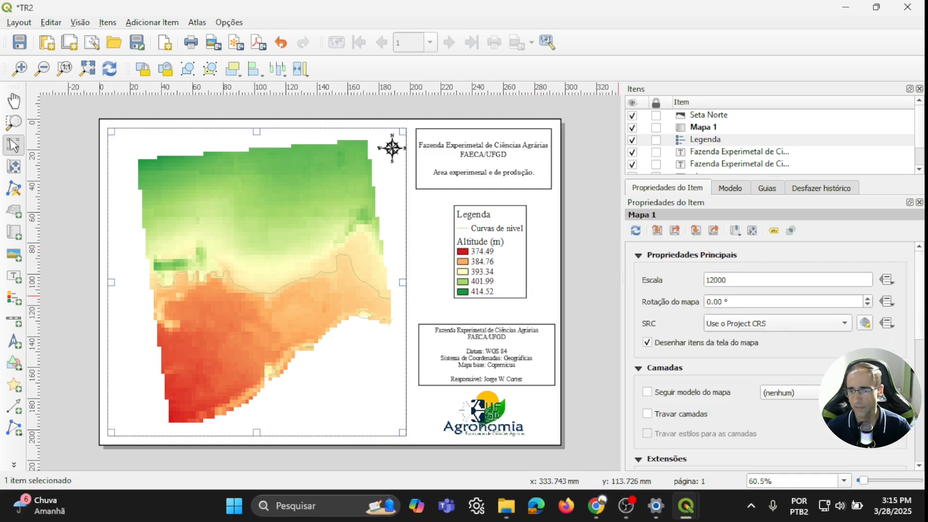
scroll(808, 358, down, 2)
click(648, 333)
click(648, 353)
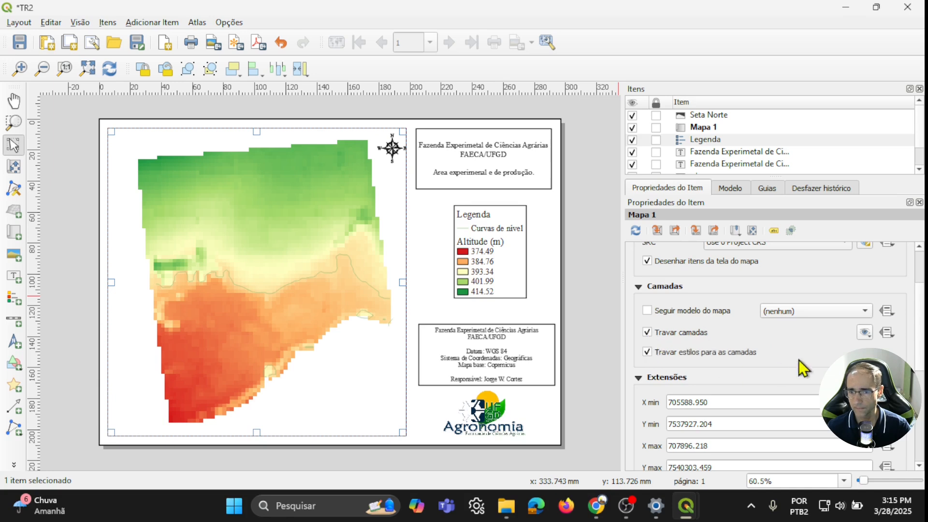
Turn on the frame of Mapa 1 and set its thickness to 0.50.
scroll(810, 351, down, 3)
scroll(686, 411, down, 2)
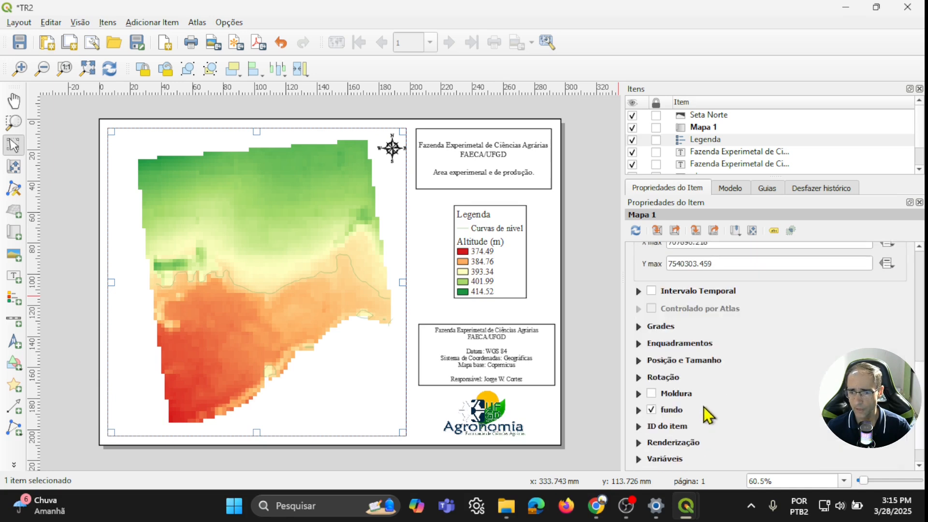
click(652, 392)
scroll(776, 379, down, 2)
click(854, 353)
click(854, 353)
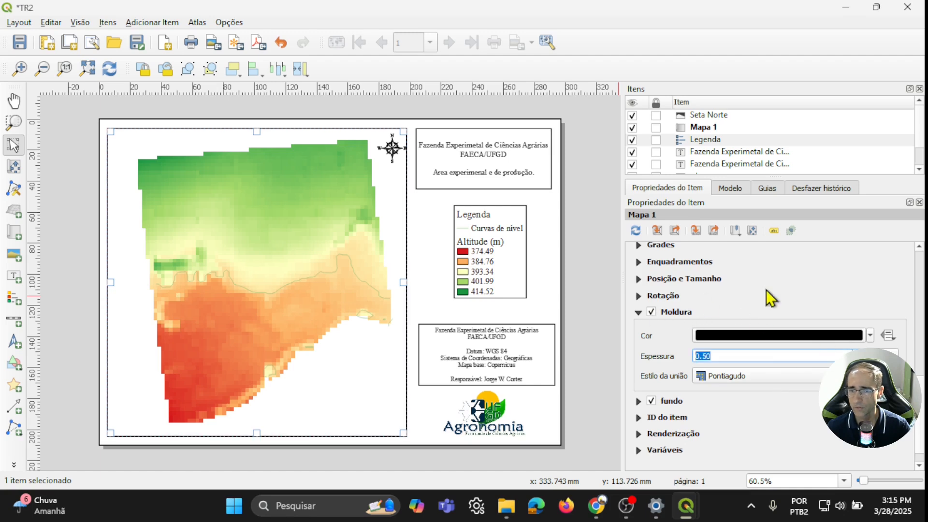
Add a grid to Mapa 1 and open its properties for editing.
scroll(746, 294, up, 1)
click(650, 289)
click(669, 308)
click(684, 329)
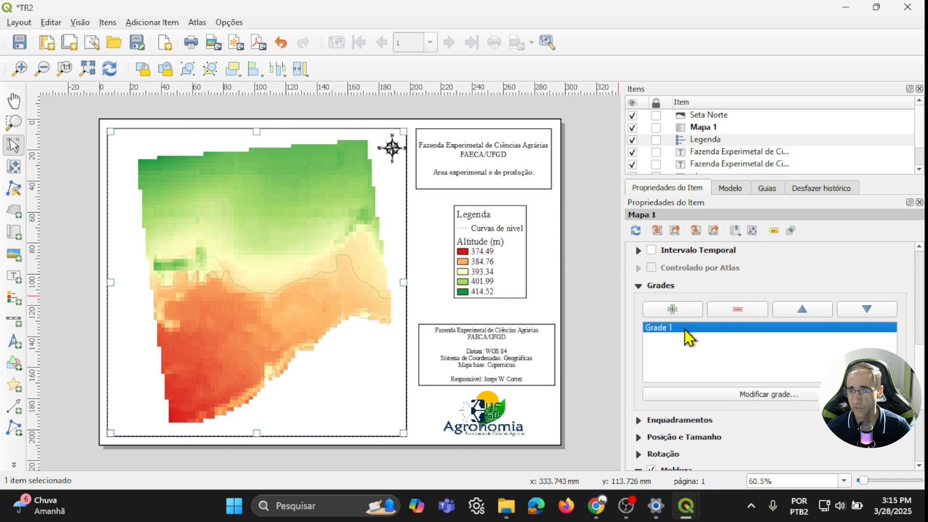
click(746, 393)
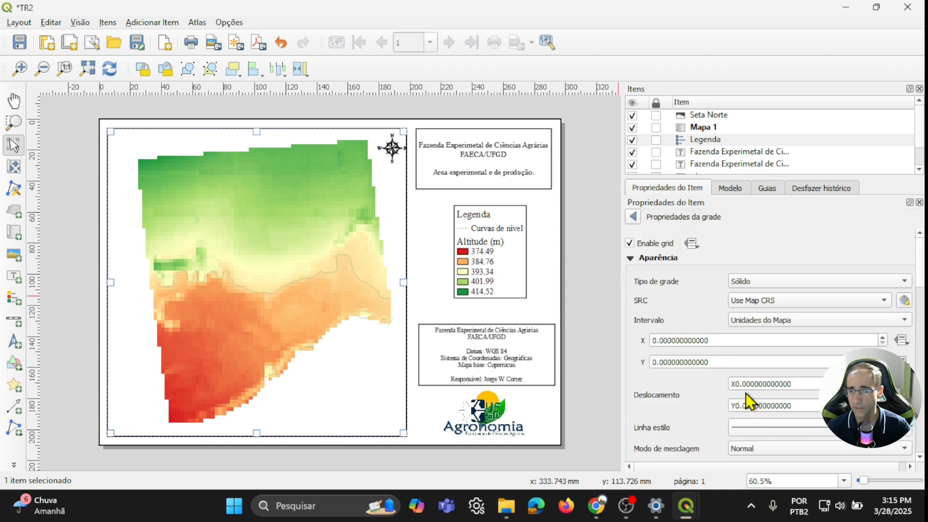
Set the grid's X and Y intervals to 800 map units.
click(651, 338)
drag(652, 341, 657, 341)
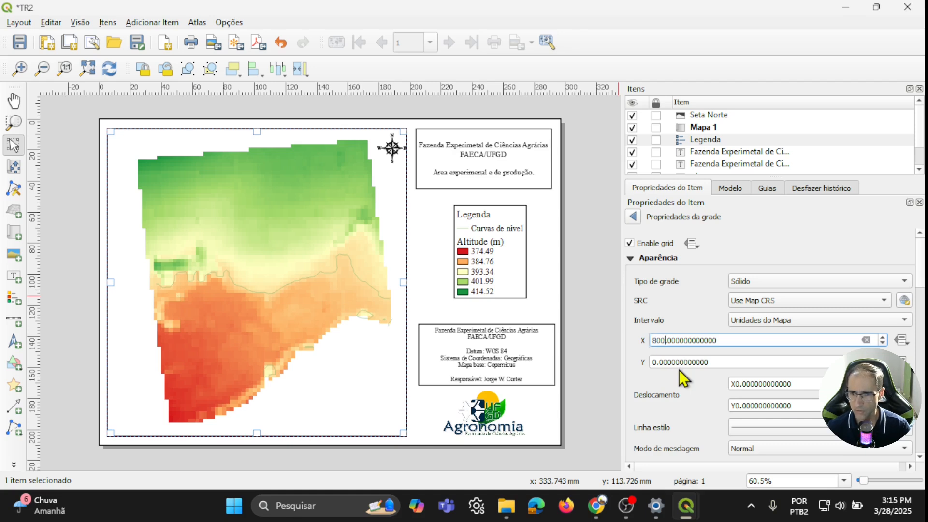
click(654, 363)
text(800)
key(Return)
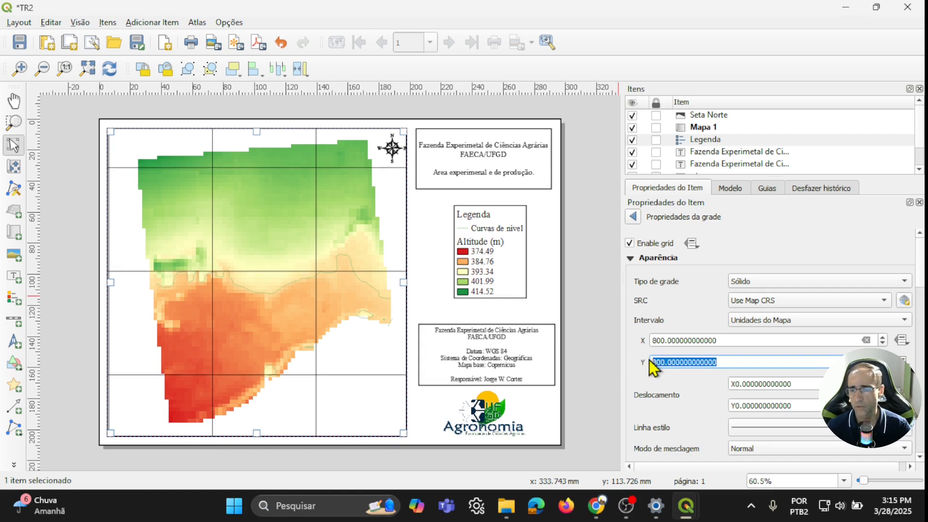
Change the grid's Y interval to 1000 and finally 1200 map units, and set the X interval to 1200 as well.
click(656, 362)
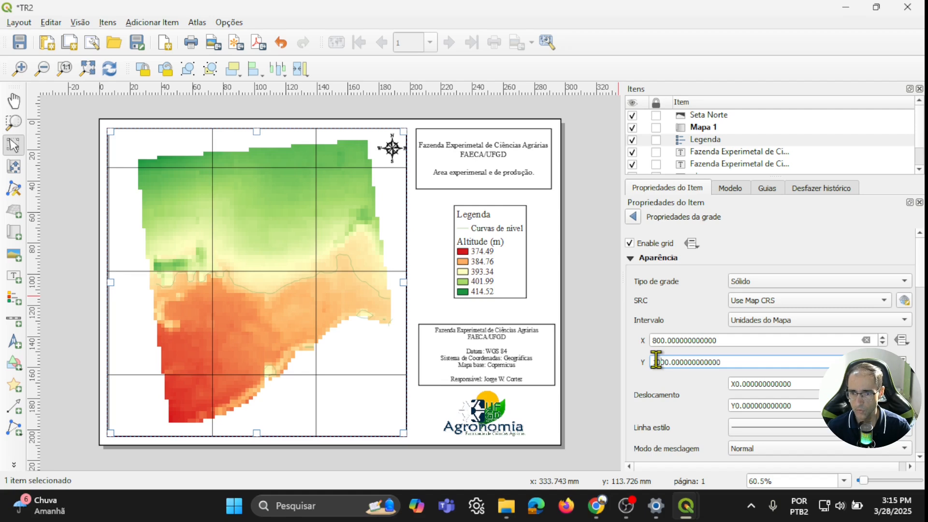
key(BackSpace)
text(10)
key(Return)
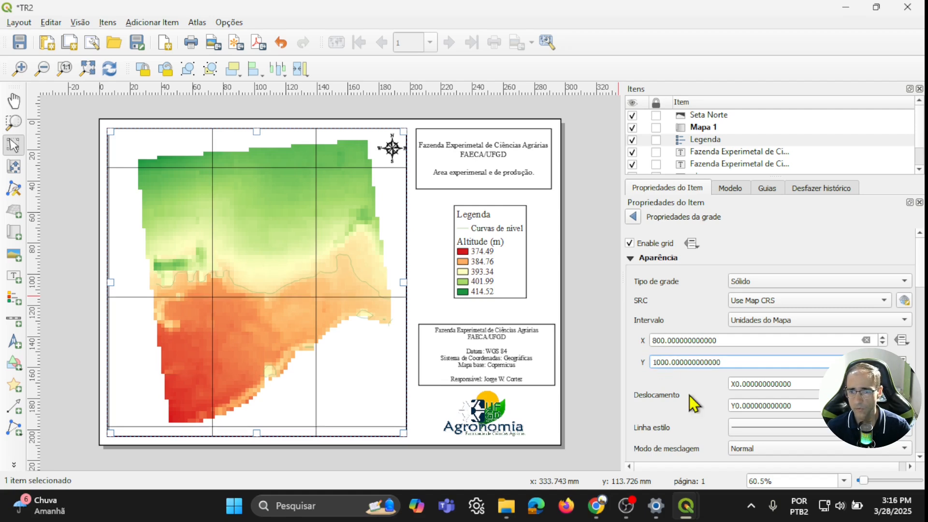
key(Delete)
text(2)
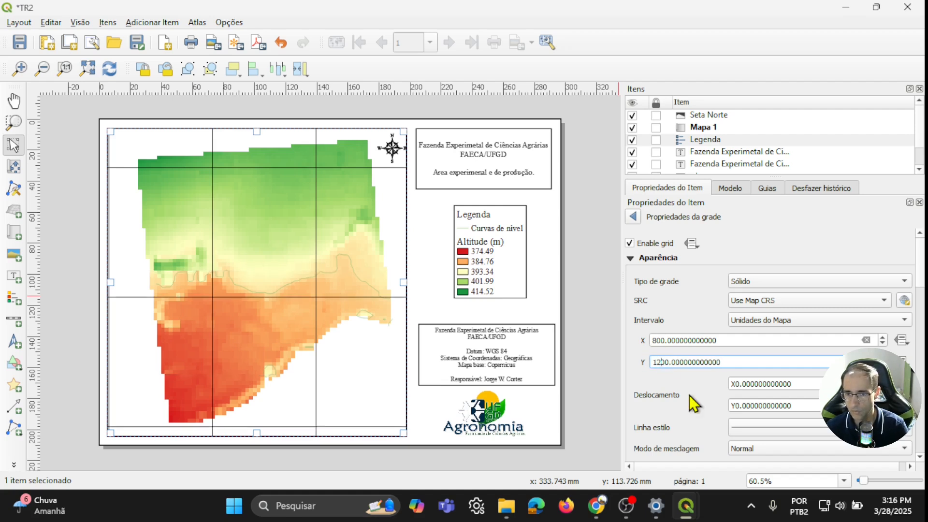
key(Return)
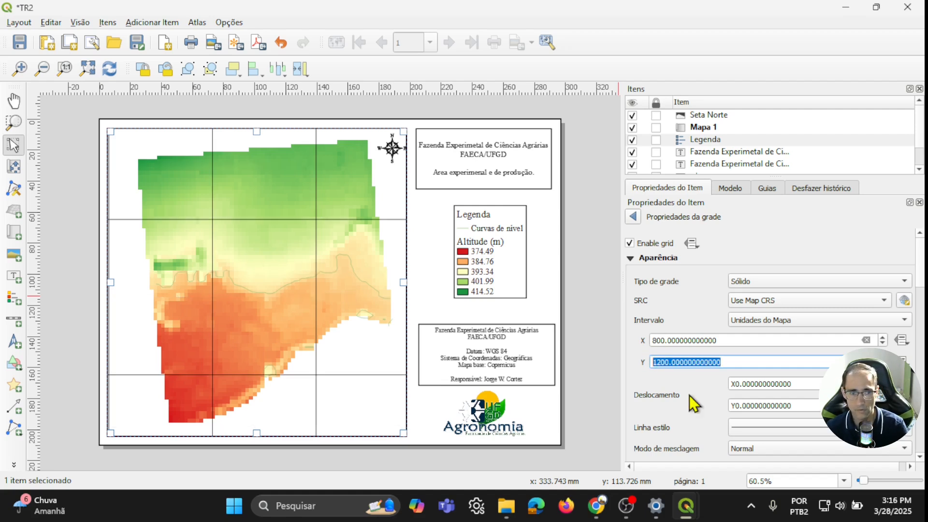
click(657, 340)
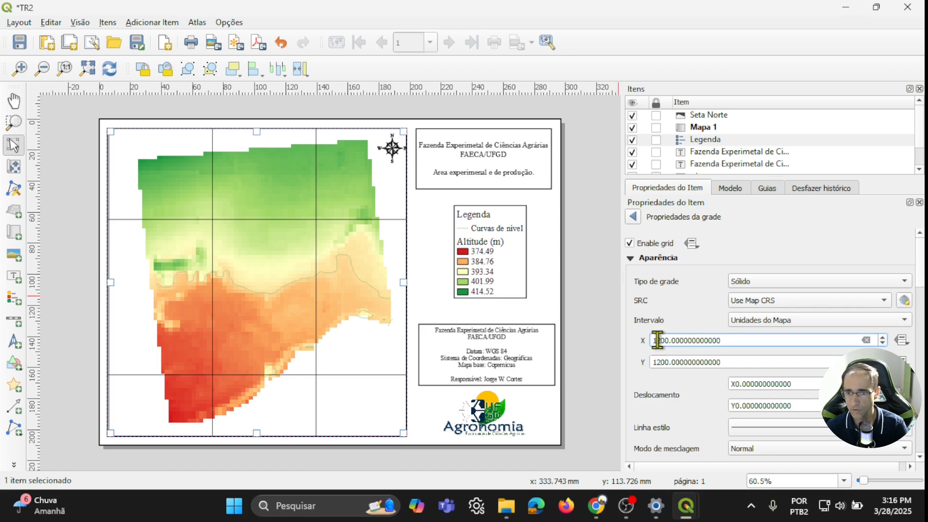
key(Return)
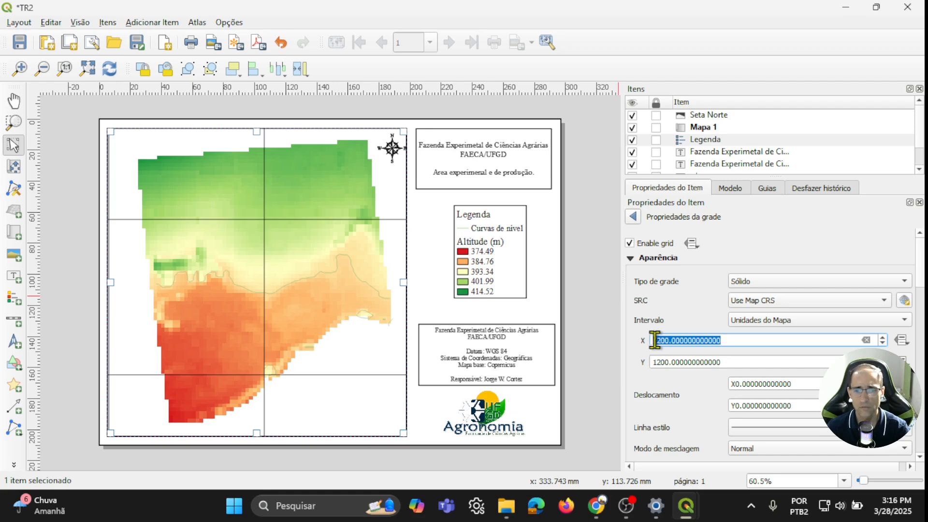
Apply the black dashed preset to the grid's line style and set its opacity to 50%.
click(792, 427)
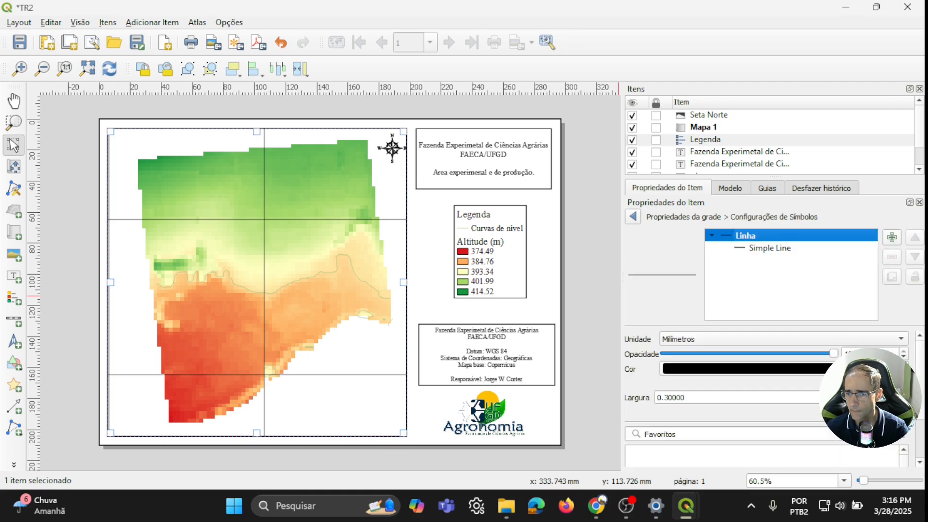
scroll(817, 415, down, 2)
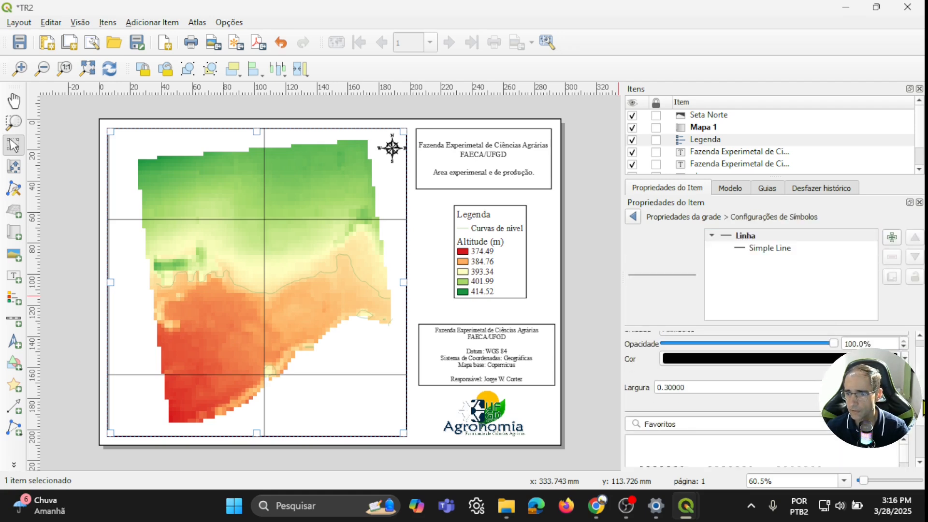
click(667, 457)
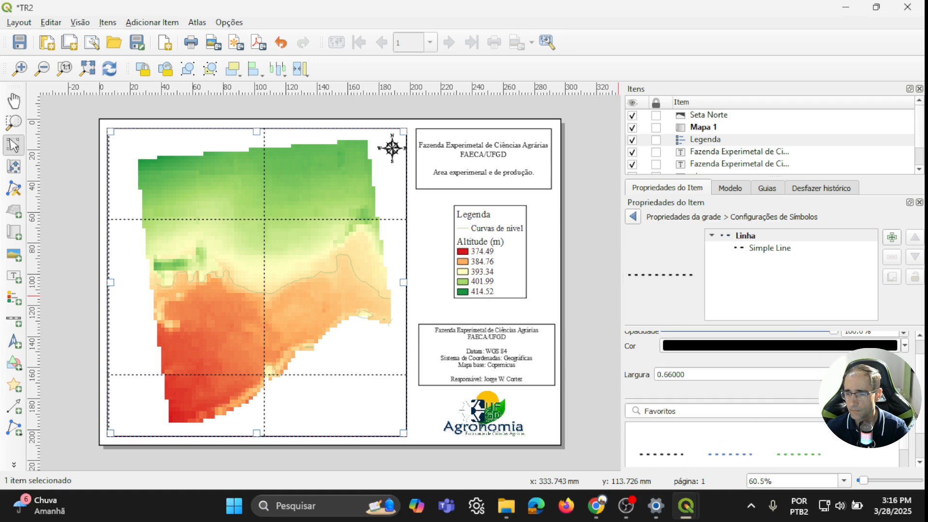
scroll(768, 387, up, 1)
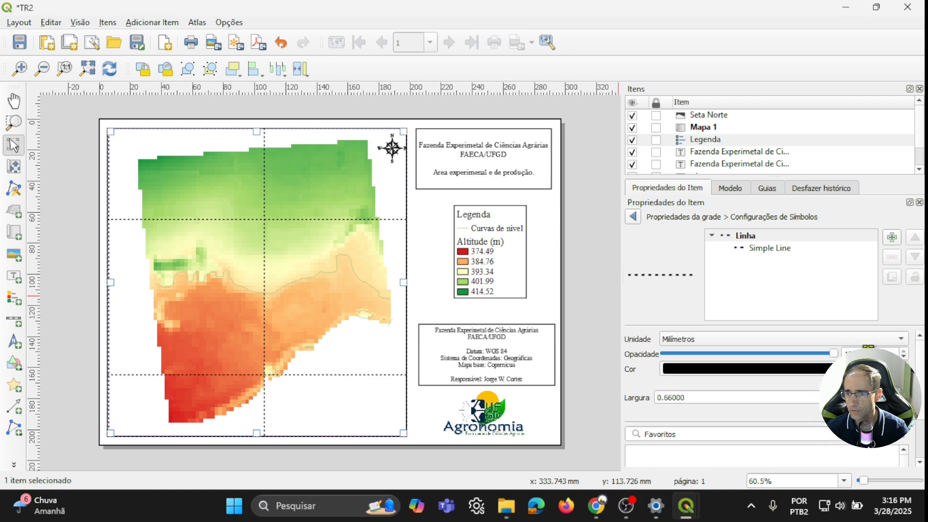
text(50)
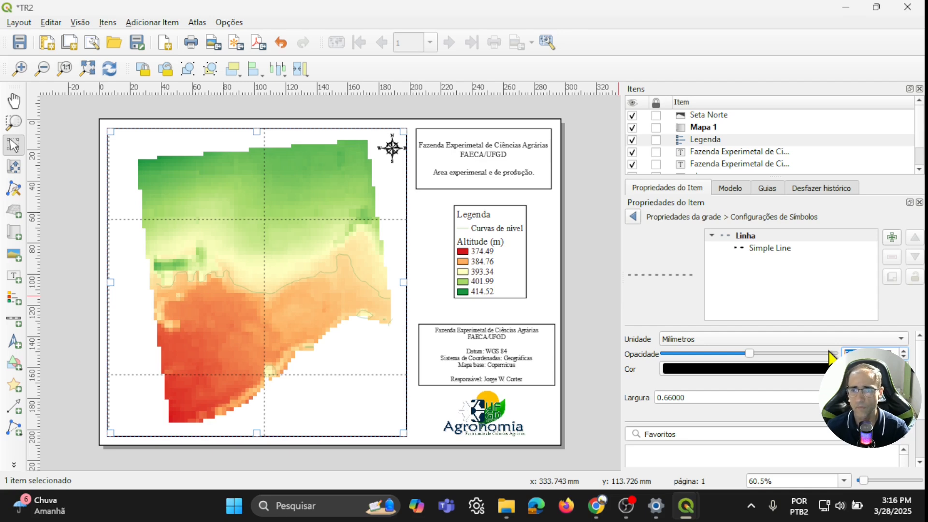
click(634, 217)
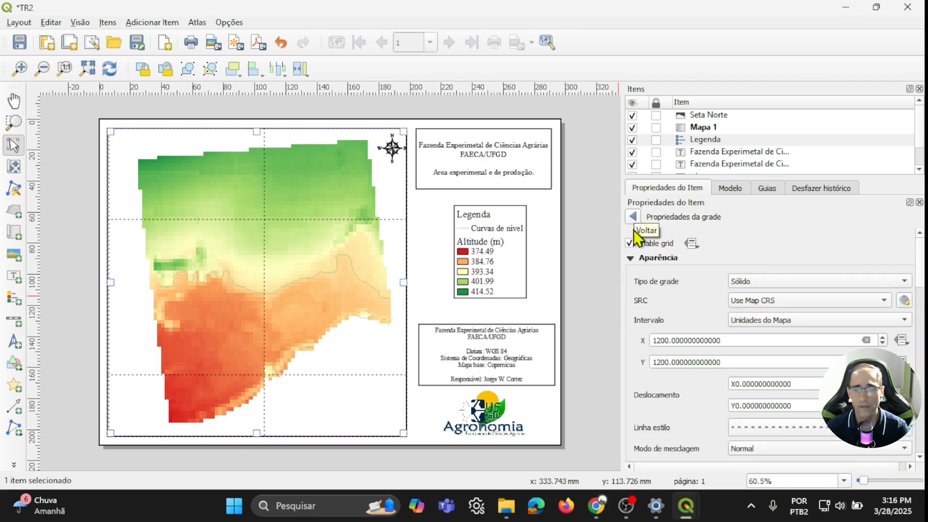
Turn on coordinate drawing for the grid and set the coordinate format to Decimal com Sufixo.
scroll(677, 314, down, 4)
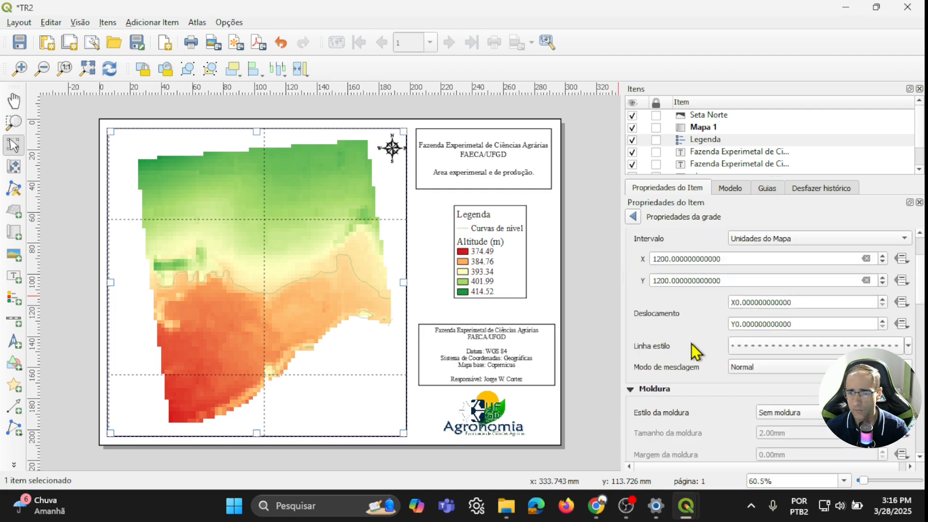
click(632, 307)
click(643, 320)
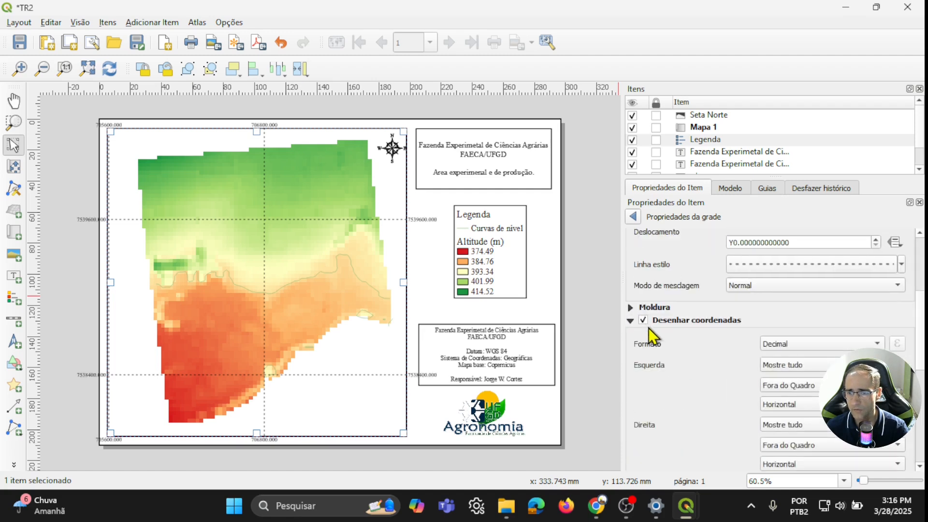
click(808, 347)
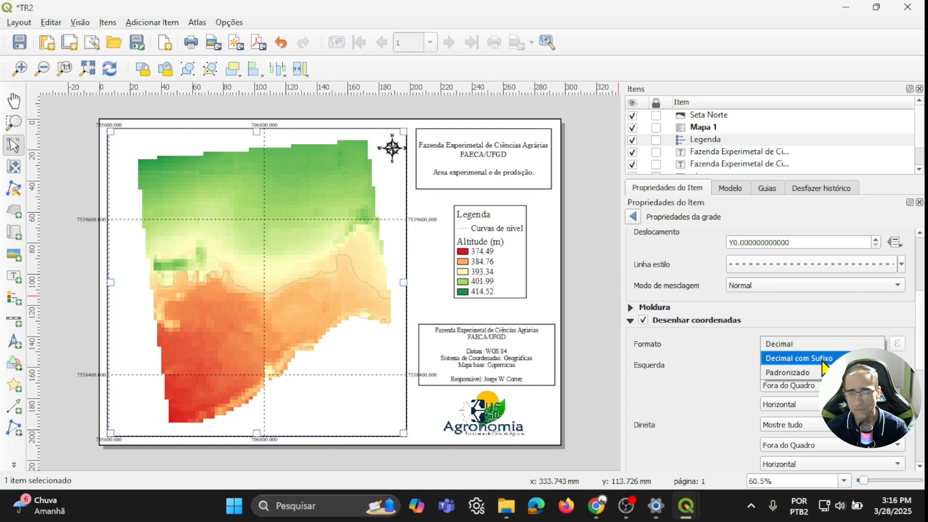
click(820, 360)
scroll(692, 378, down, 5)
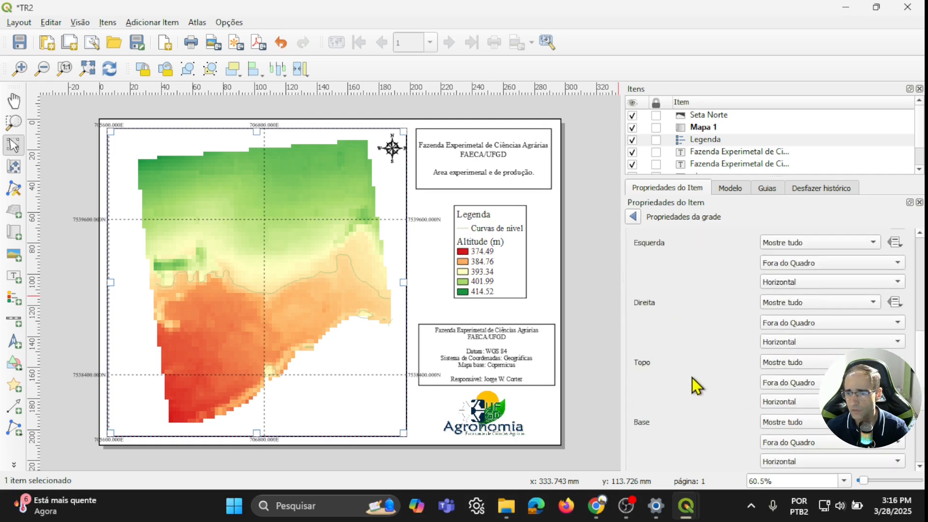
Set the grid's coordinate precision to 0 decimal places.
click(901, 446)
click(901, 445)
click(900, 446)
click(899, 419)
Place the left and right grid coordinates inside the frame (Dentro do Quadro) with Vertical Ascendente orientation.
scroll(692, 328, up, 3)
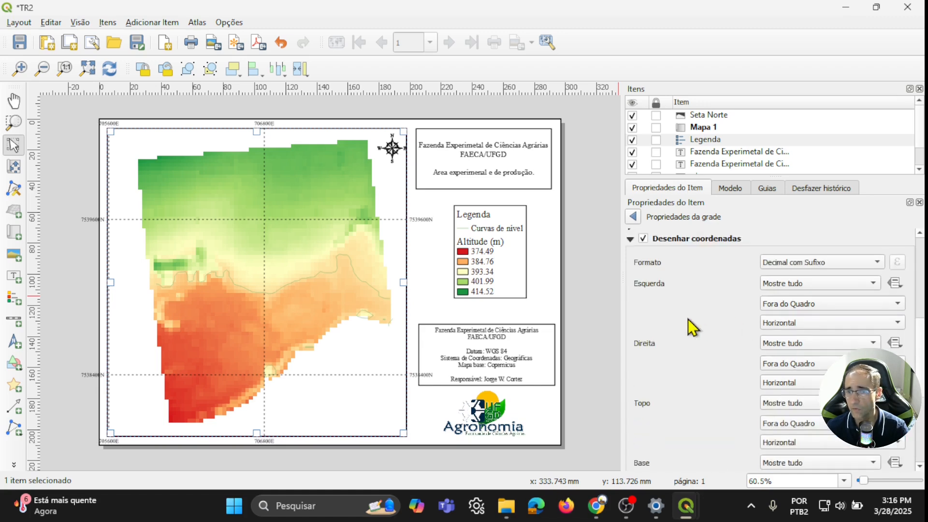
click(855, 302)
click(822, 290)
click(816, 322)
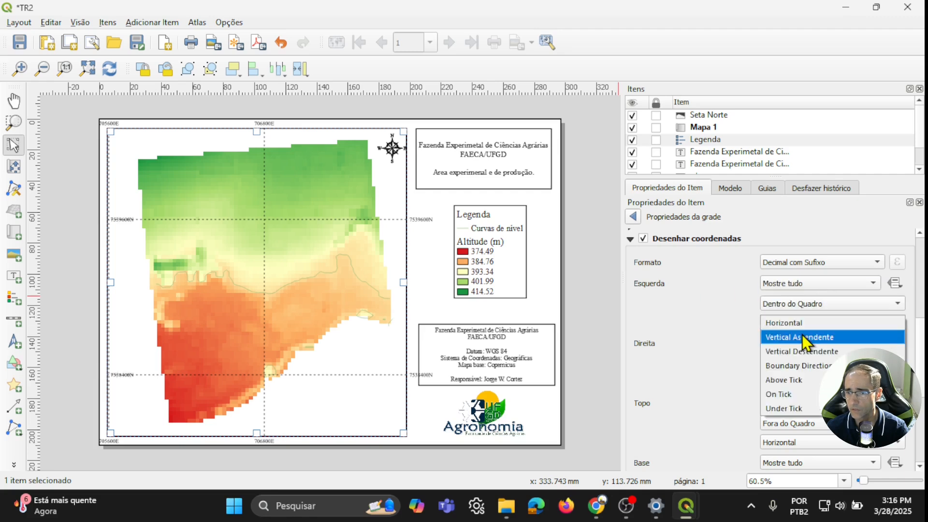
click(808, 335)
click(765, 358)
click(798, 350)
click(811, 384)
click(814, 397)
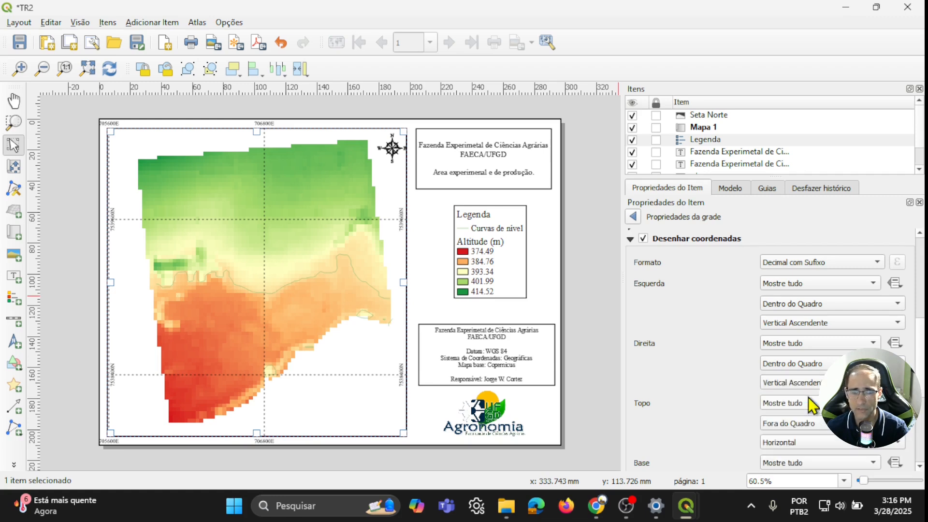
Place the top and bottom grid coordinates inside the frame (Dentro do Quadro) and return to the map's properties.
scroll(683, 398, down, 1)
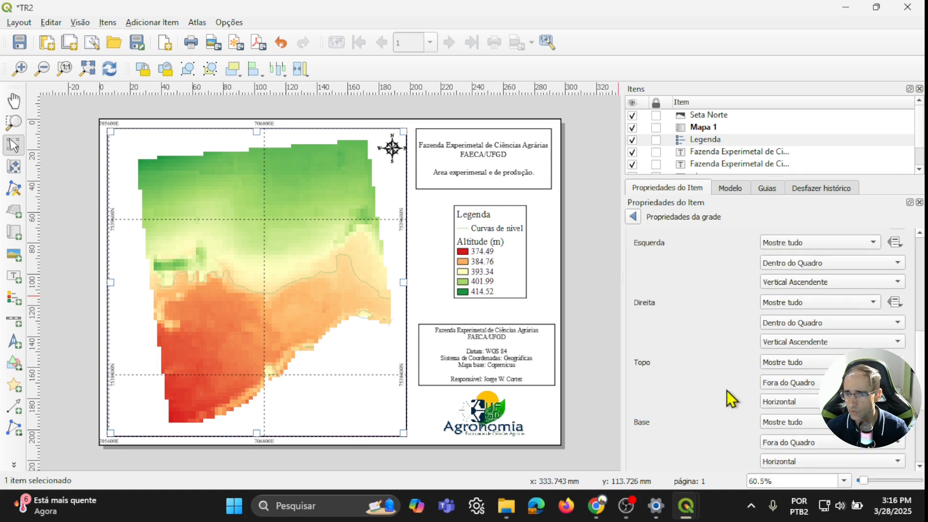
click(808, 384)
click(793, 366)
click(807, 442)
click(813, 429)
scroll(692, 396, down, 3)
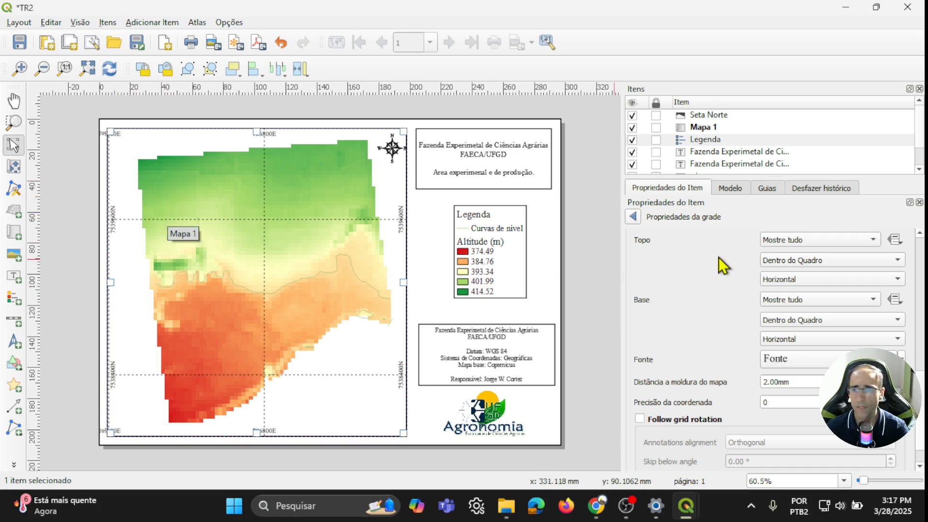
scroll(702, 279, up, 1)
click(633, 216)
Try a scale of 12500 for Mapa 1 and finally set it to 11500.
scroll(772, 277, up, 5)
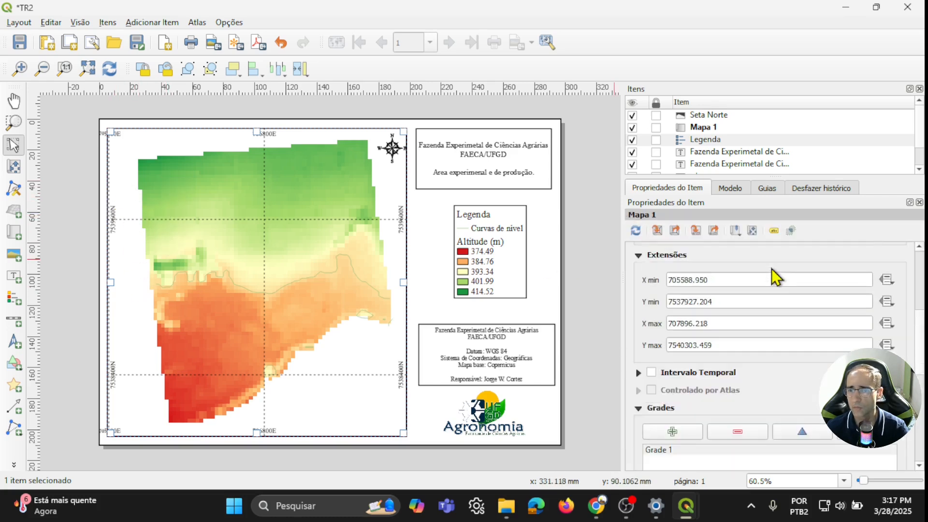
double_click(711, 280)
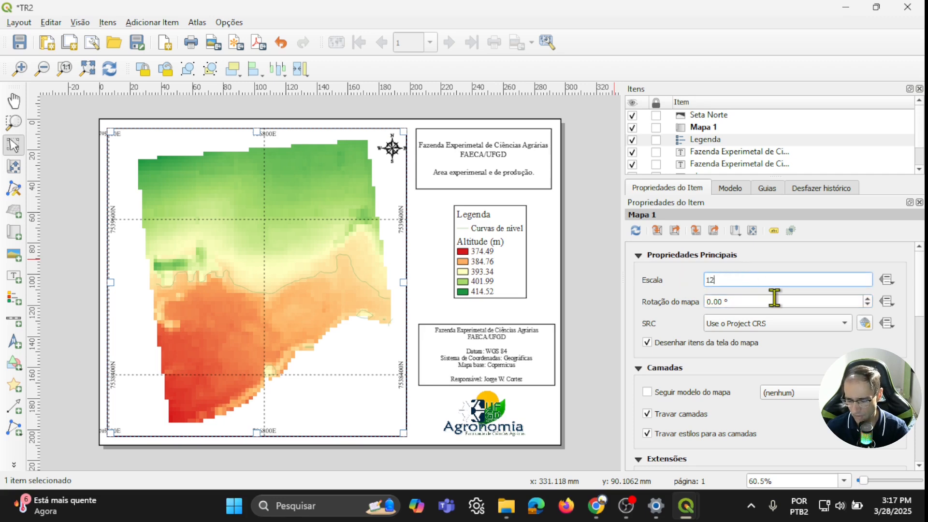
text(12500)
key(Return)
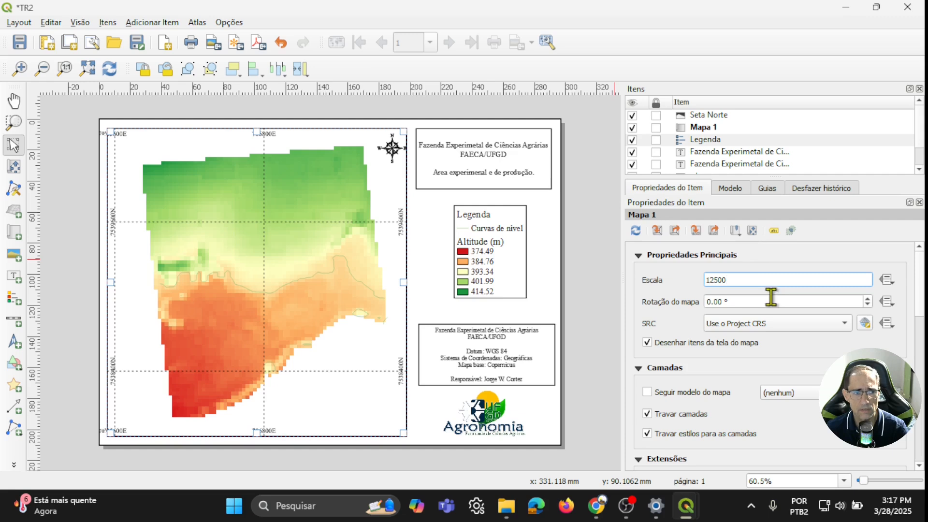
double_click(707, 280)
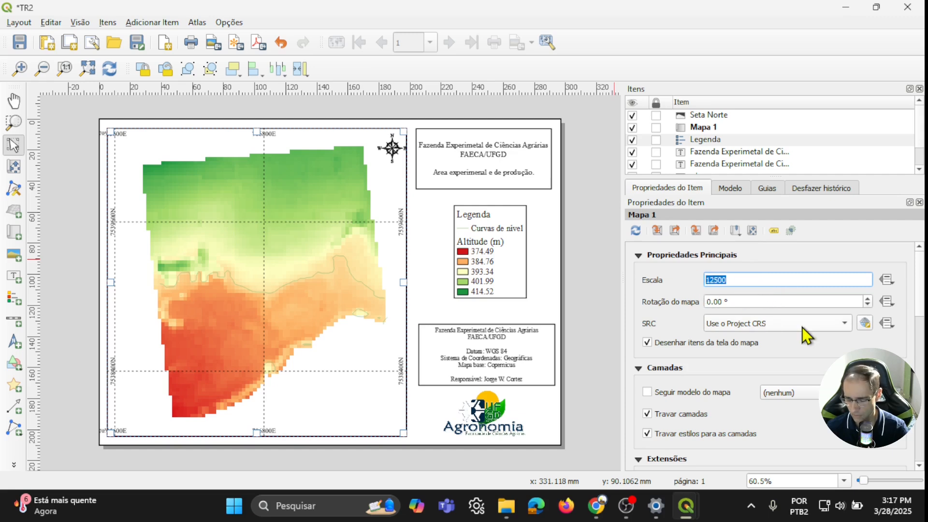
text(11500)
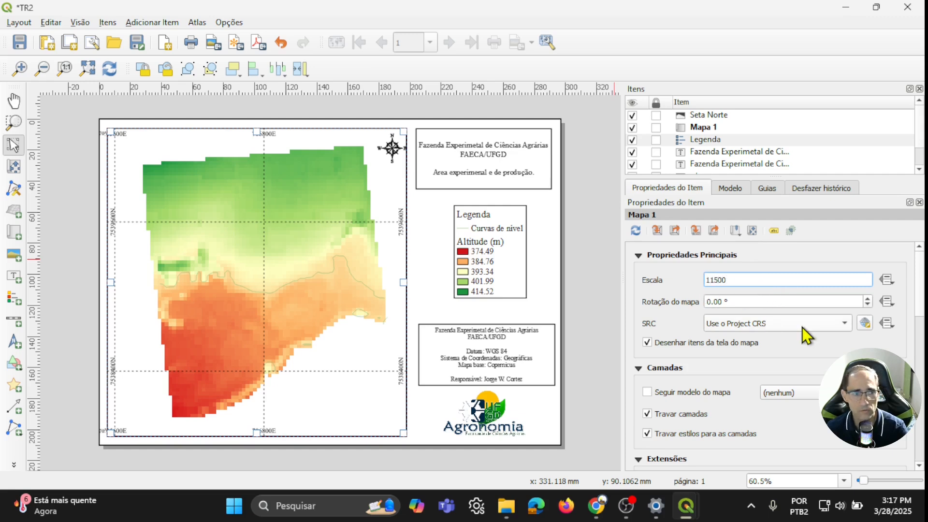
key(Return)
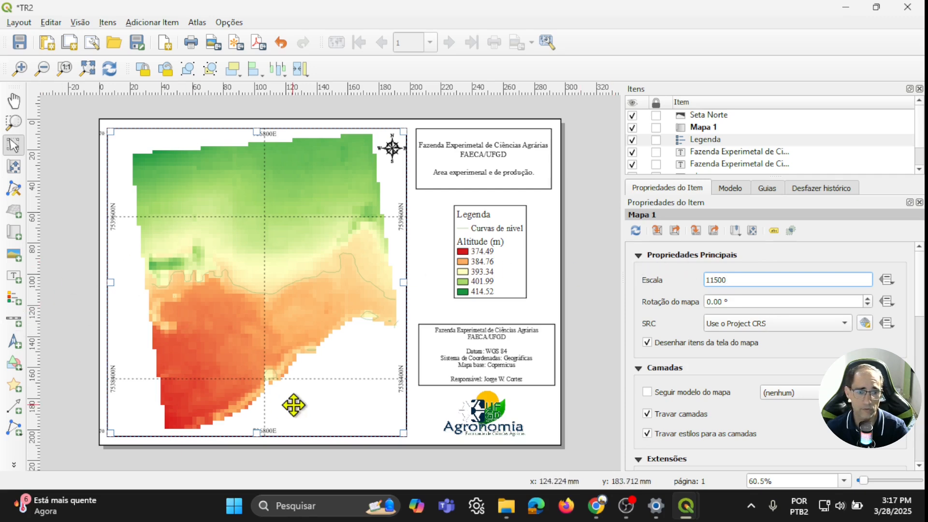
Add a scale bar in the map's empty lower-right area with one left segment, three right segments and the double-box style.
click(17, 321)
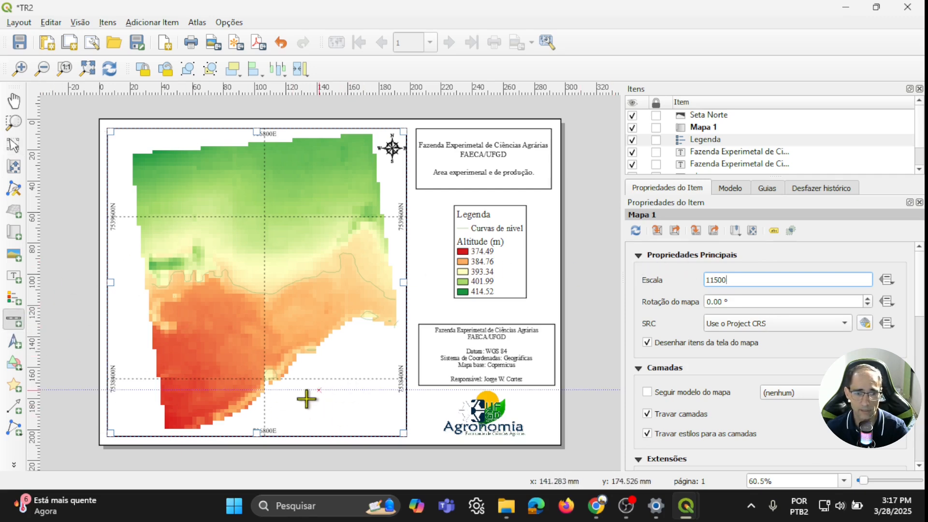
drag(294, 400, 390, 426)
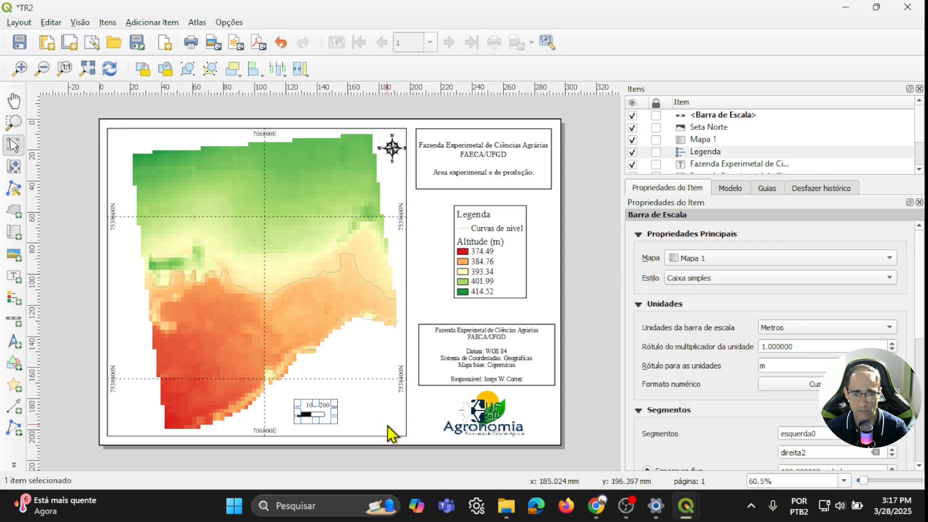
scroll(772, 383, down, 3)
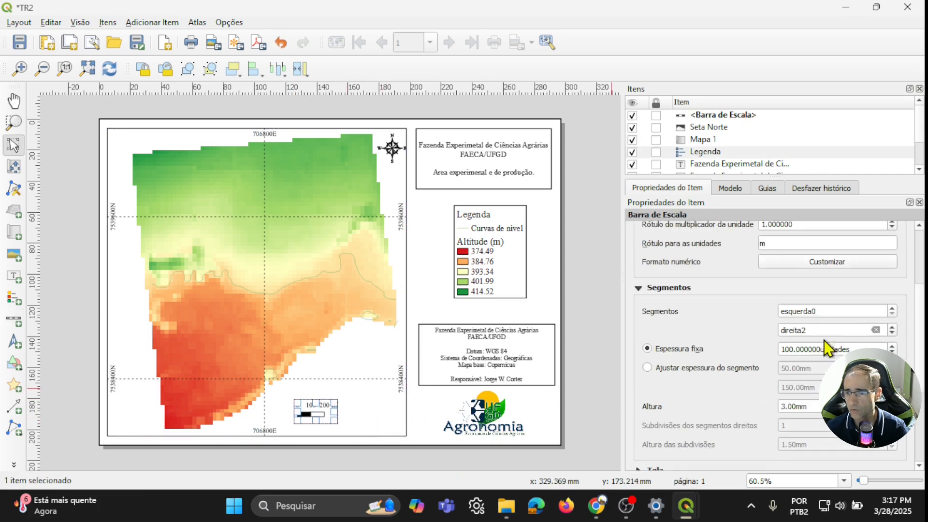
click(892, 308)
click(891, 328)
scroll(714, 309, up, 3)
click(738, 275)
click(725, 290)
click(419, 410)
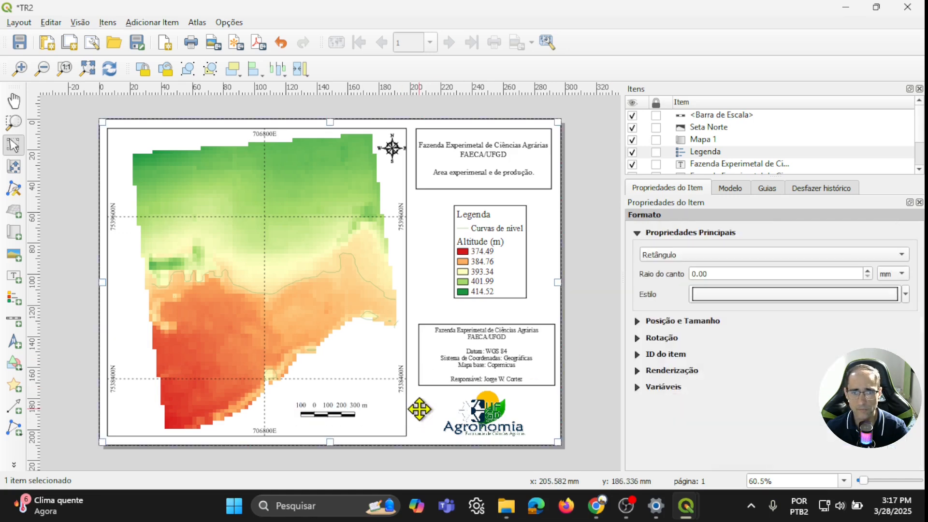
Replace the last line of the title label with "Mapa de altitude e curva de nível".
click(488, 173)
drag(757, 296, 636, 283)
text(Mapa de altitude e curva de nível)
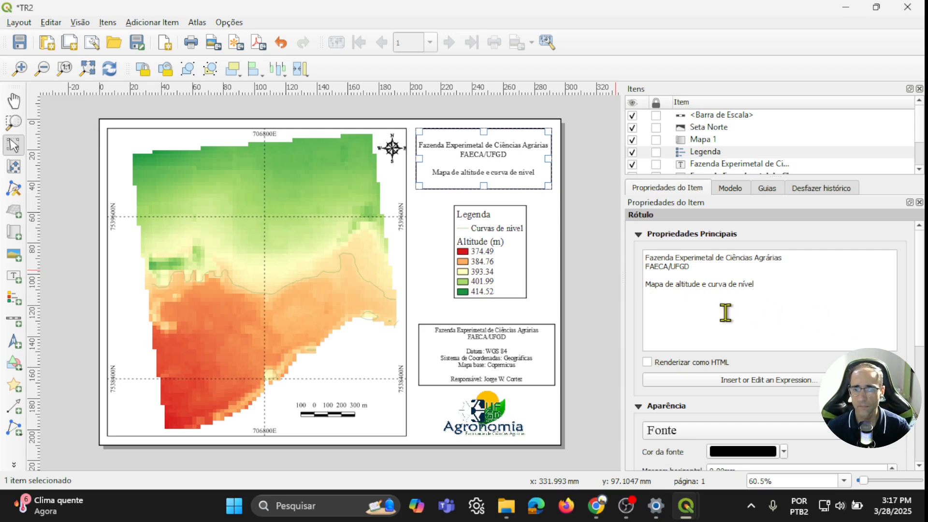
Update the information label to datum "WGS 84 / UTM Zone 21s", coordinate system "Planas" and base map "Copernicus 30 m".
click(496, 358)
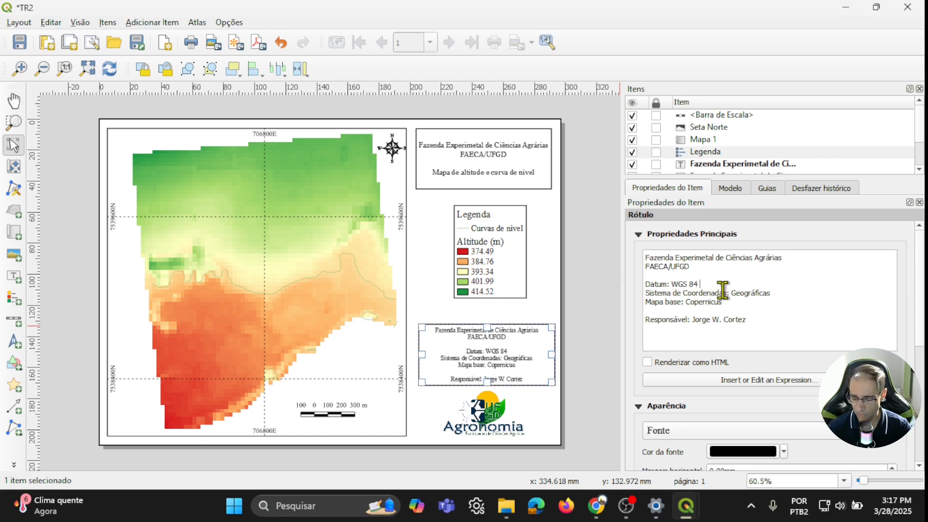
text(M Zone)
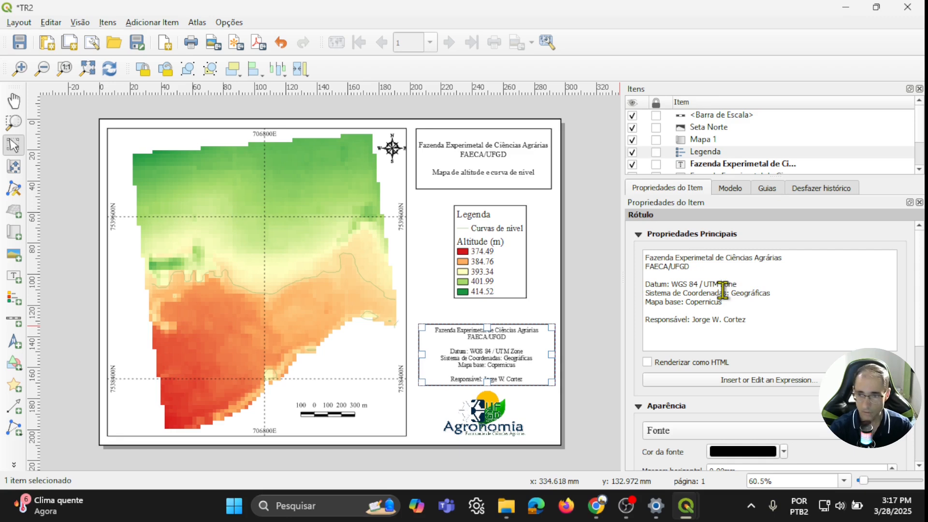
text( 21s)
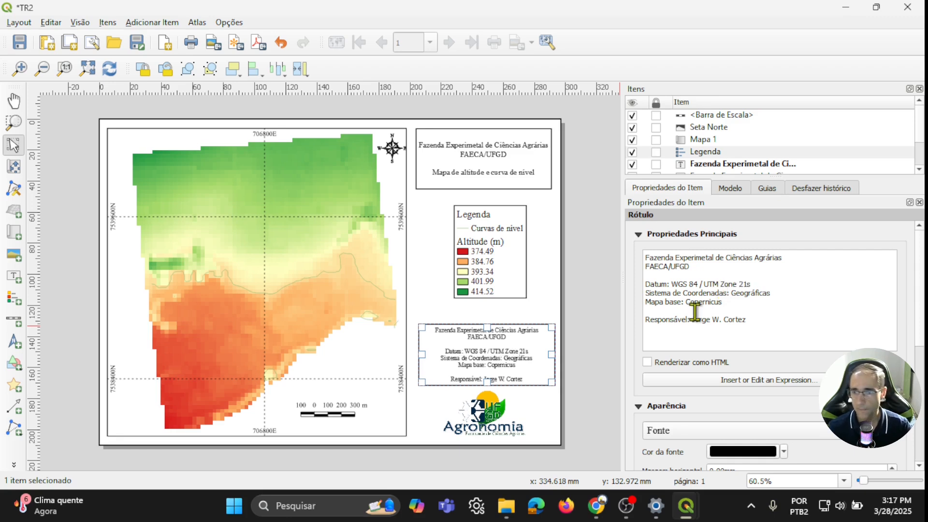
drag(732, 293, 768, 294)
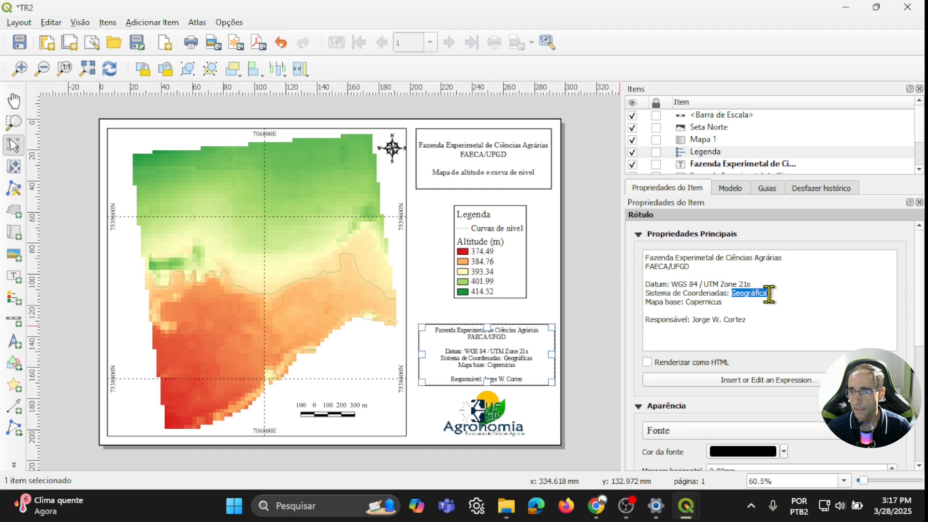
text(Planas)
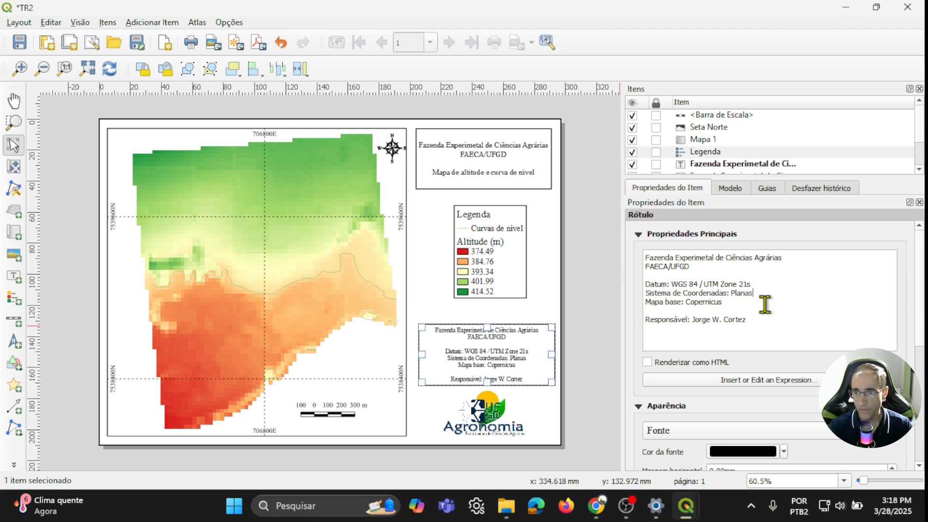
click(727, 304)
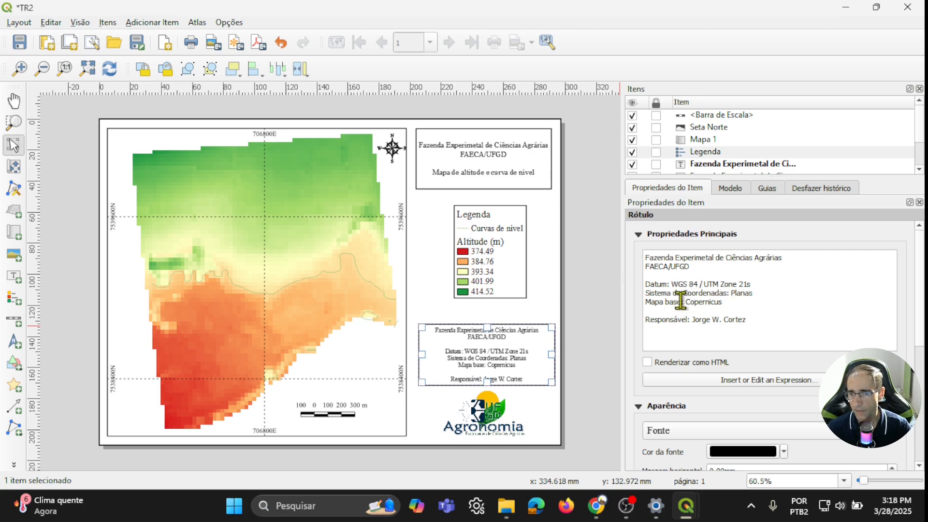
text(30 m)
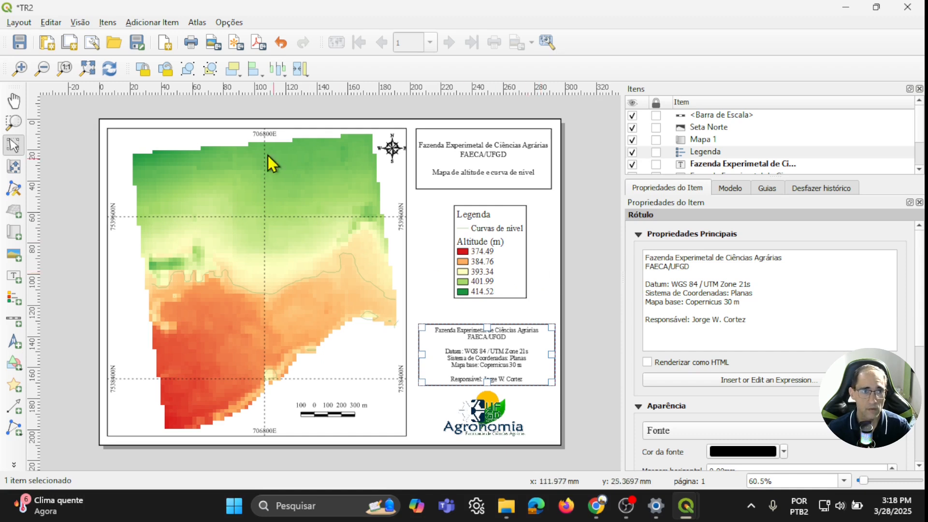
Start a PDF export to check the layout, cancel it, and delete the unlinked north arrow.
click(256, 44)
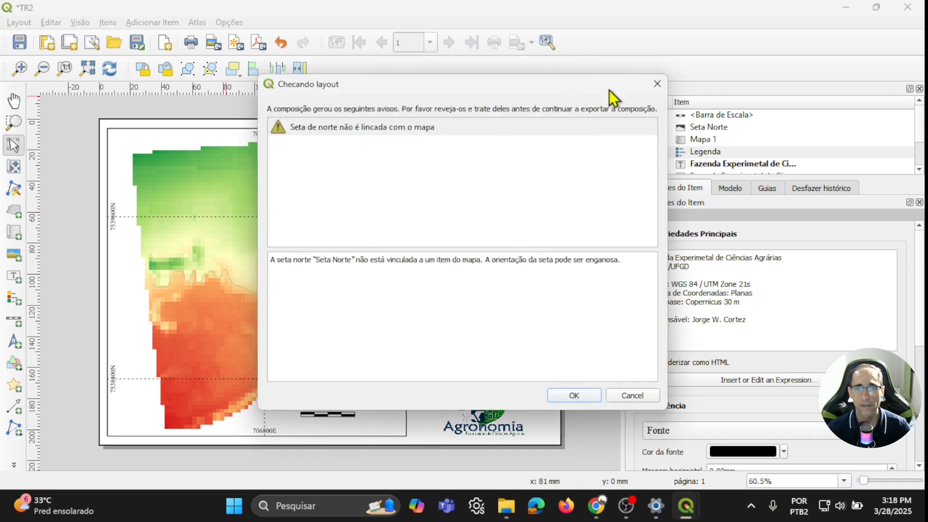
click(657, 83)
click(392, 153)
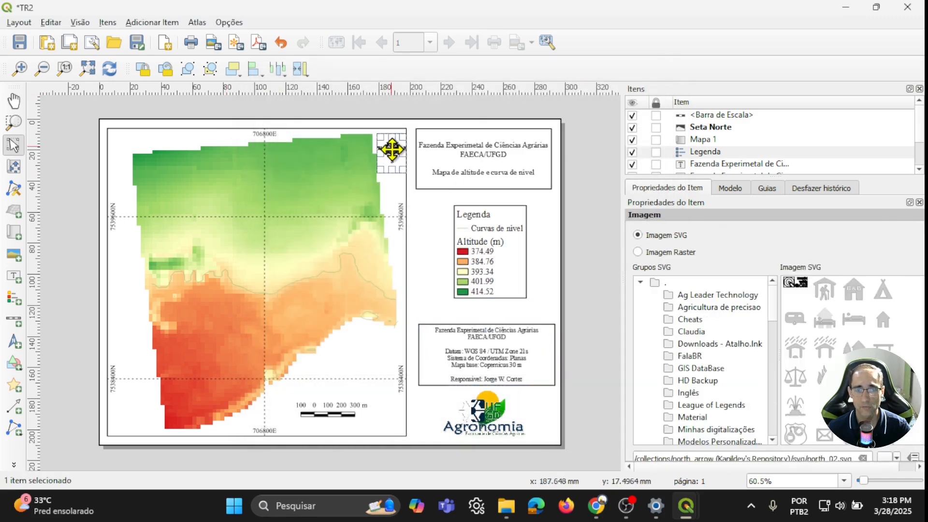
key(Delete)
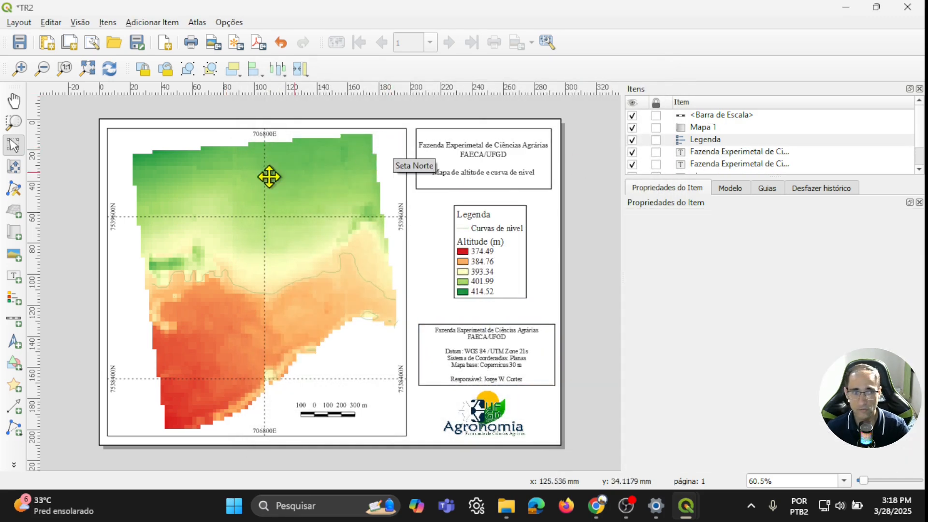
Add a new north arrow in the map's upper-right corner using the north_02.svg compass symbol.
click(22, 341)
drag(379, 134, 403, 158)
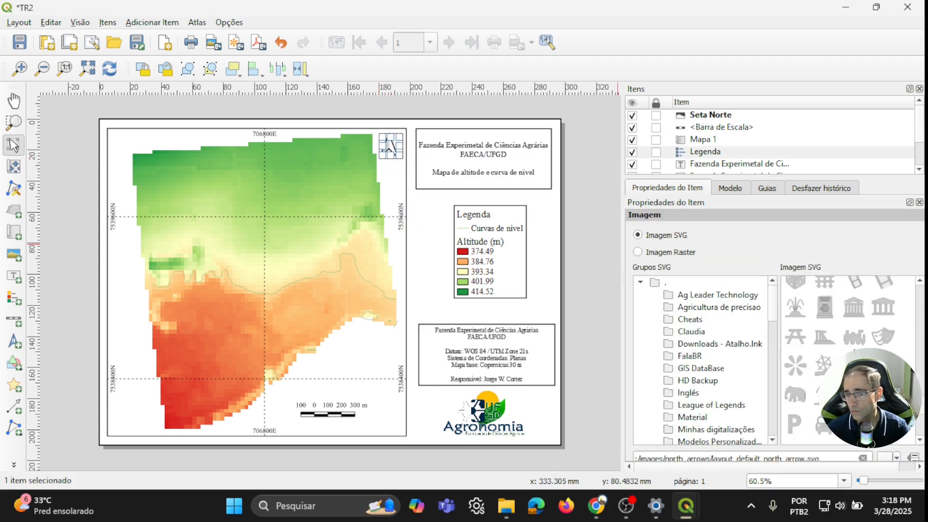
scroll(826, 309, down, 4)
click(825, 276)
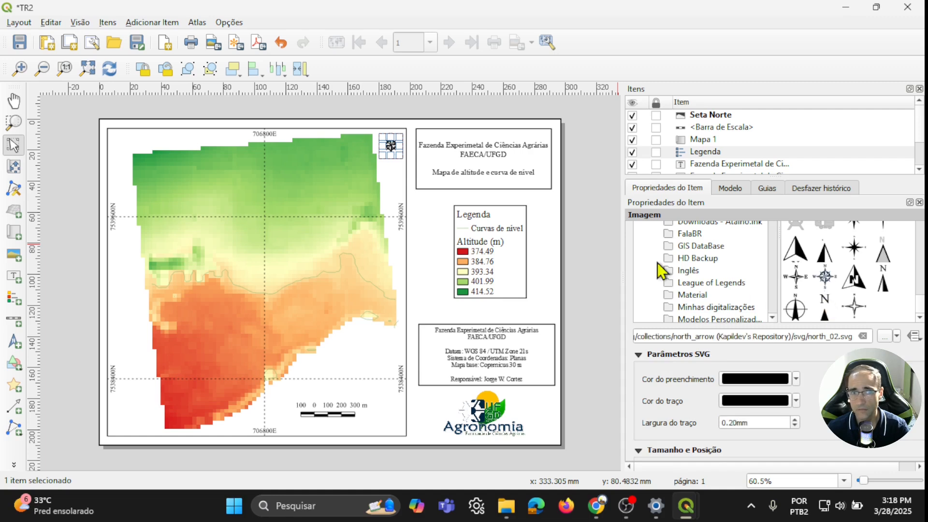
click(384, 182)
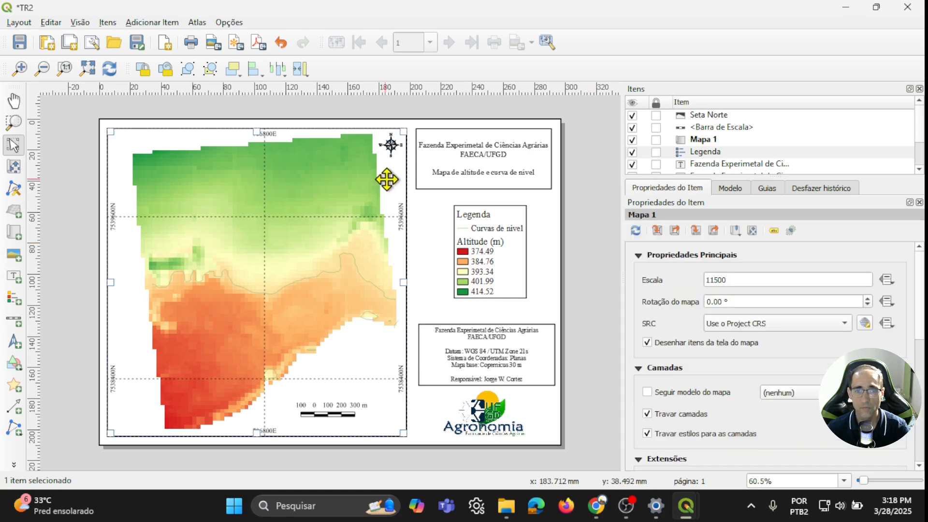
click(551, 267)
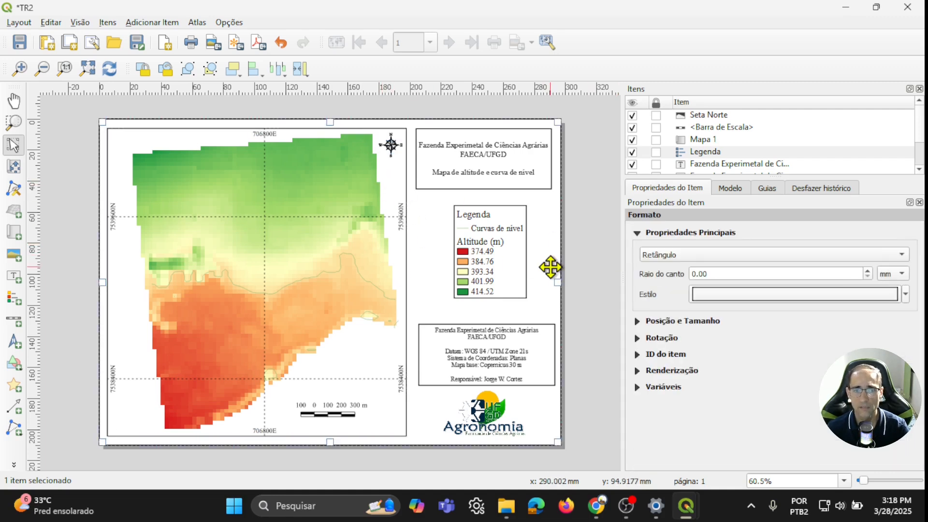
click(259, 45)
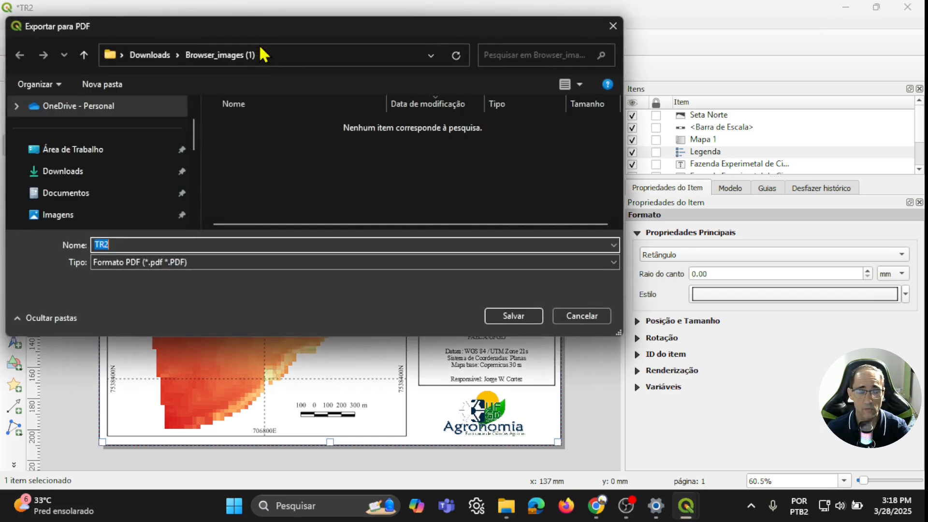
click(613, 26)
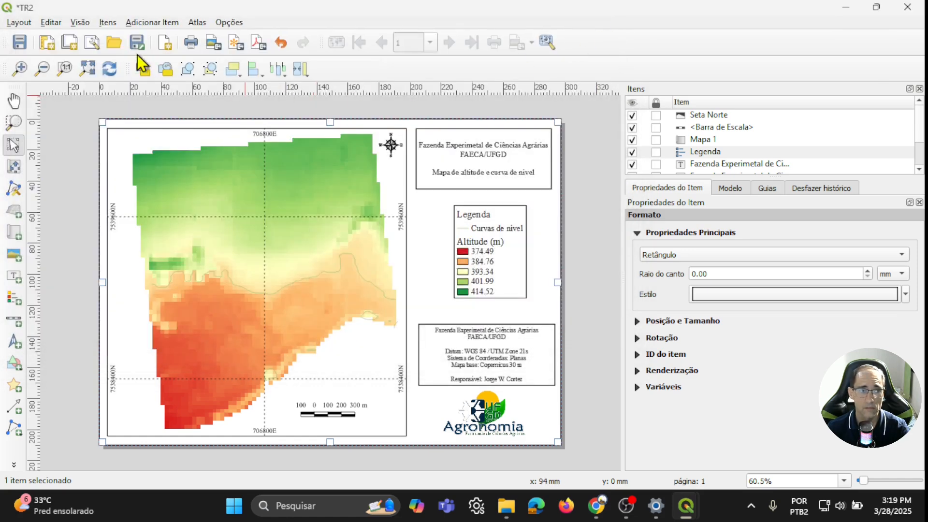
Insert one A4 landscape page (Paisagem) at the end of the layout.
click(19, 22)
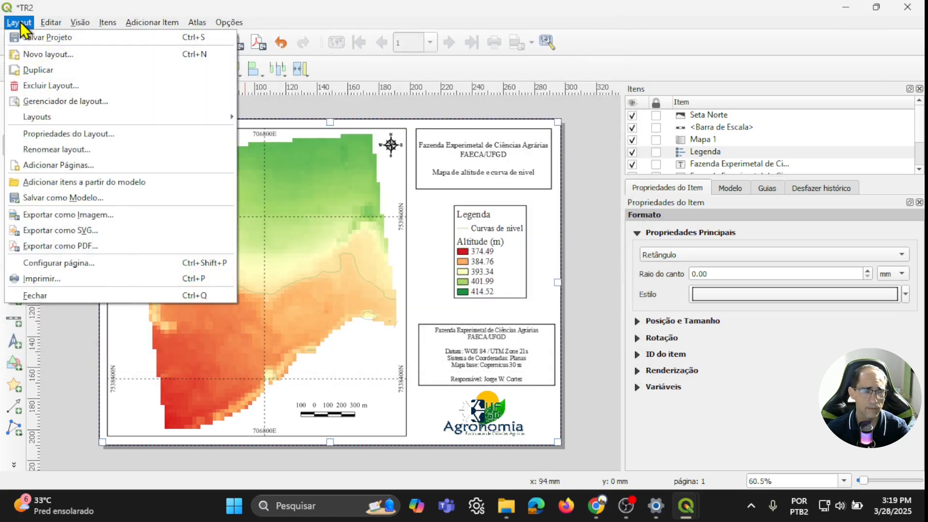
click(87, 166)
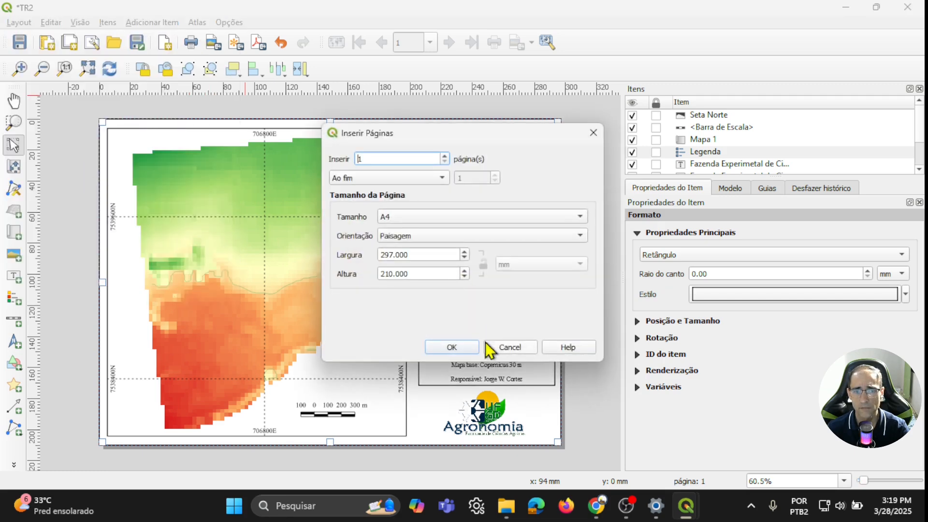
click(463, 352)
scroll(581, 379, down, 3)
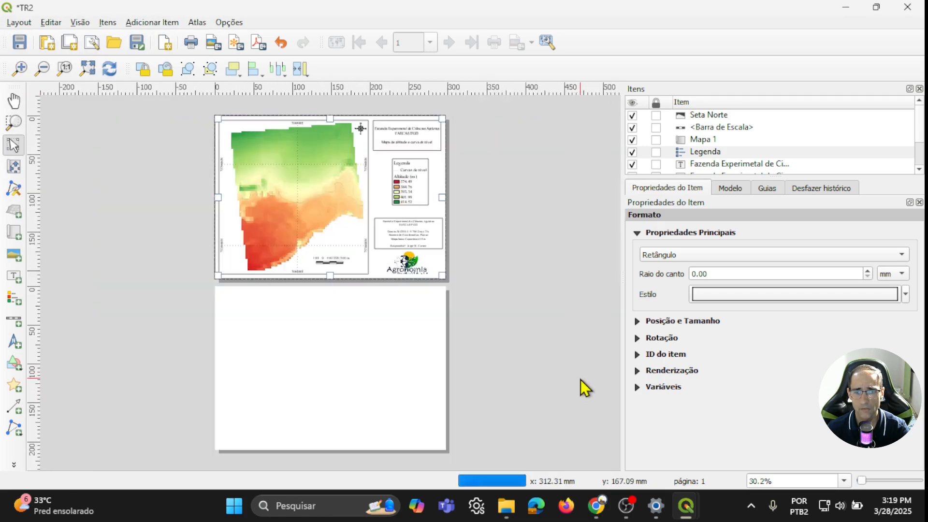
Save the layout and paste a copy of all first-page items onto the blank second page.
scroll(581, 379, up, 1)
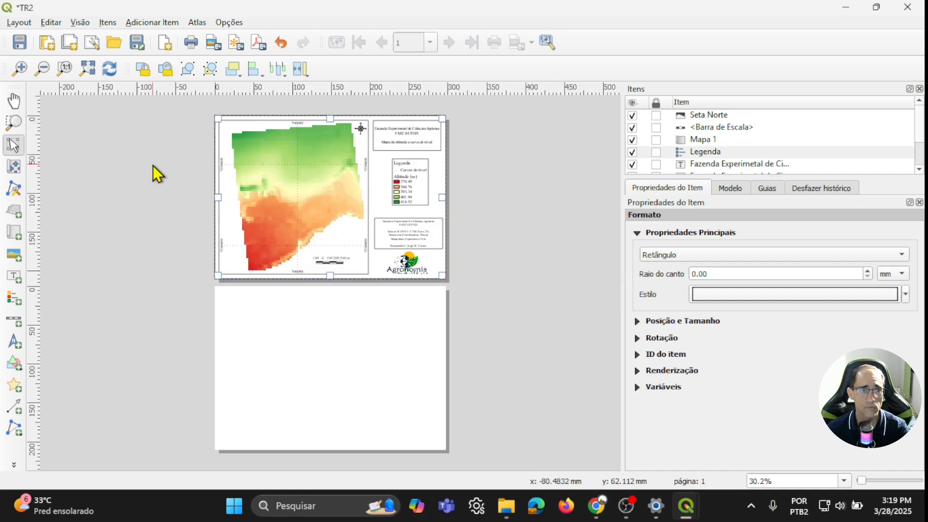
click(138, 173)
drag(197, 109, 473, 285)
key(ctrl+s)
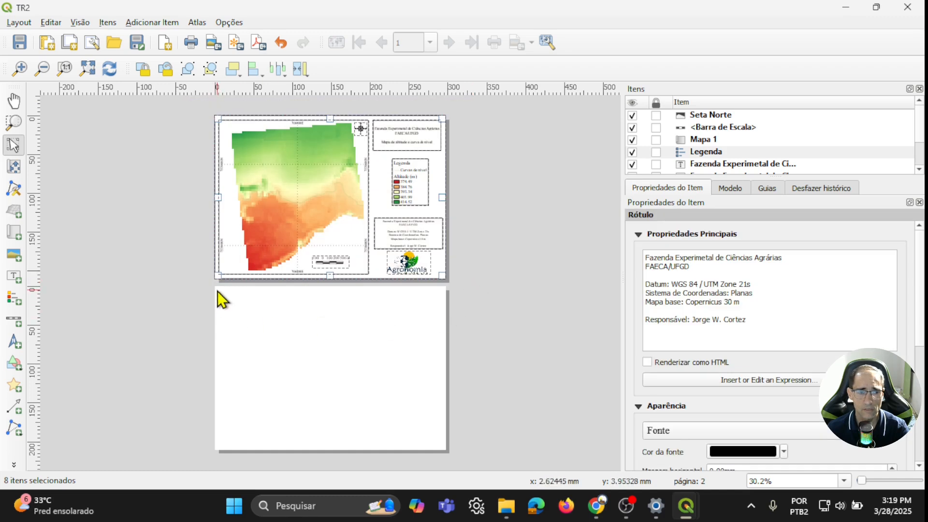
scroll(216, 287, up, 1)
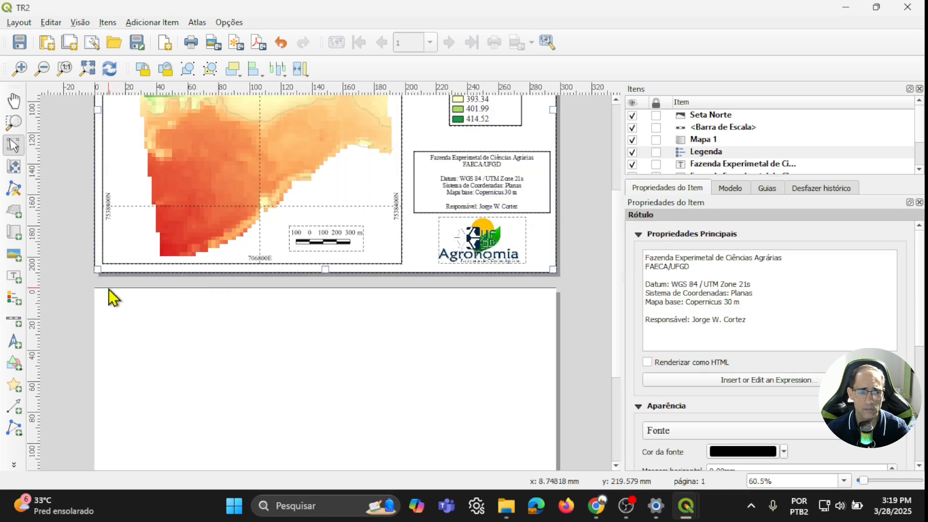
key(ctrl+v)
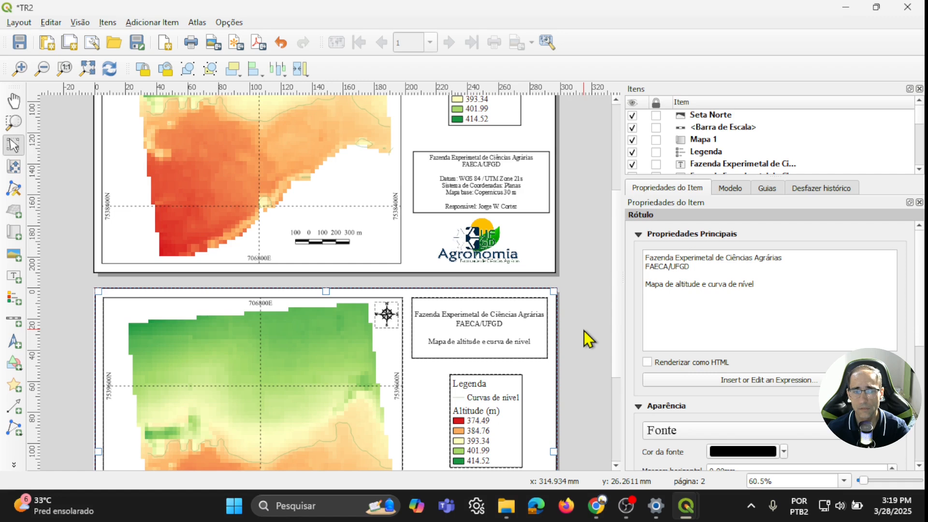
key(ctrl+minus)
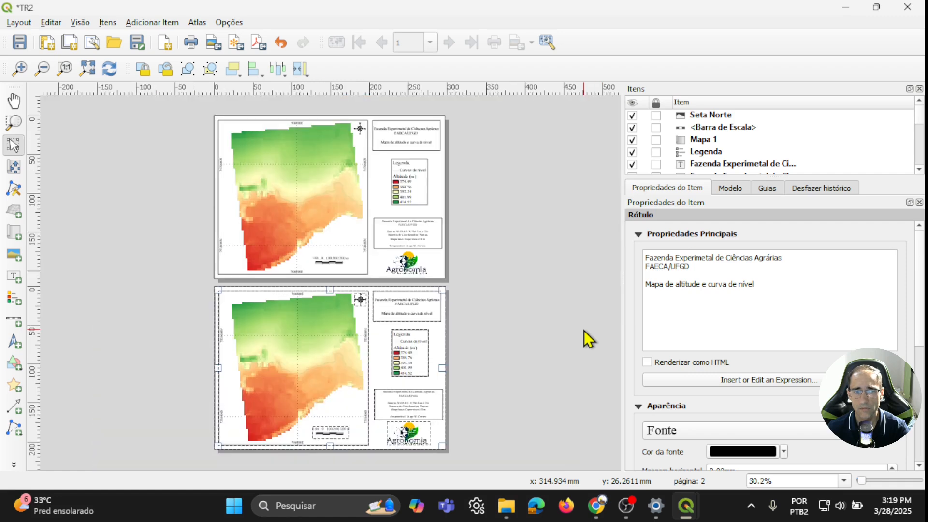
Turn off the locked layers (Travar camadas) for the second page's map.
click(326, 216)
click(304, 373)
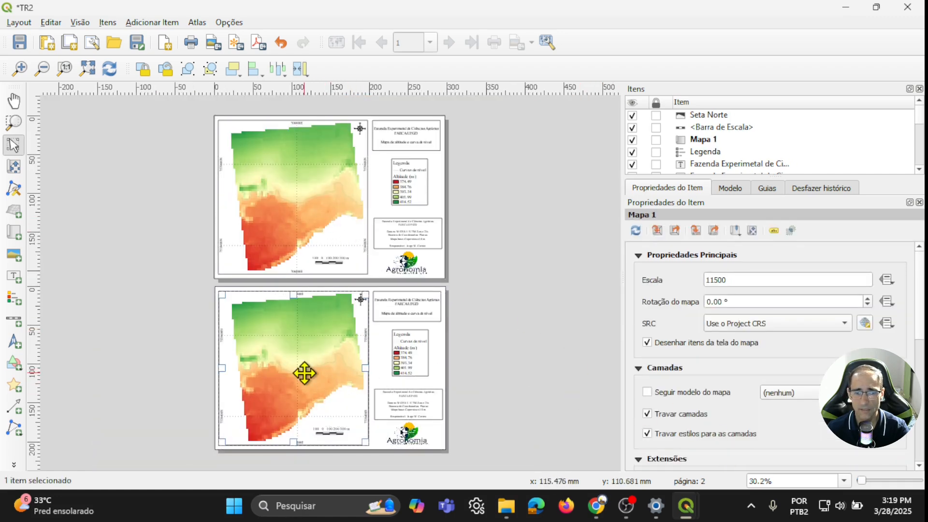
click(648, 414)
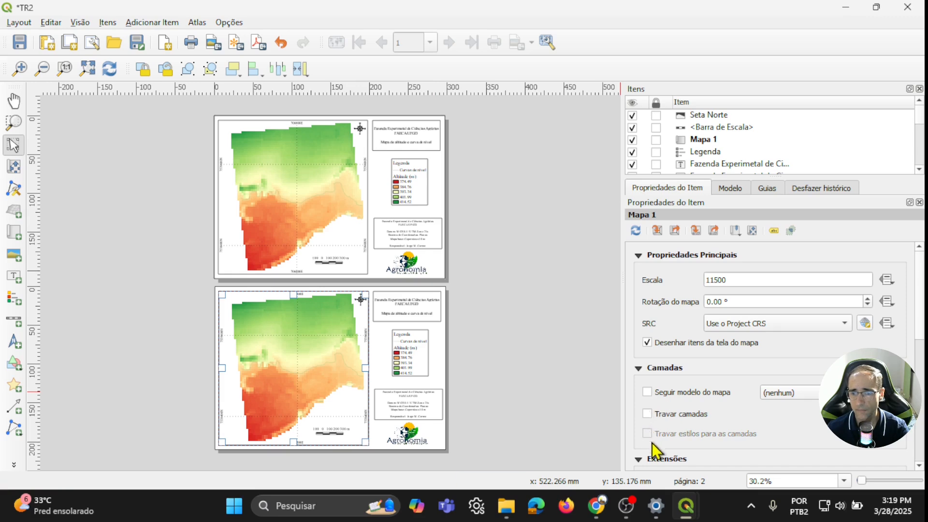
Switch to the main QGIS project, hide copernicus_utm_rec, and show declividade_reclass3 with its classes expanded.
mouse_move(686, 506)
click(614, 453)
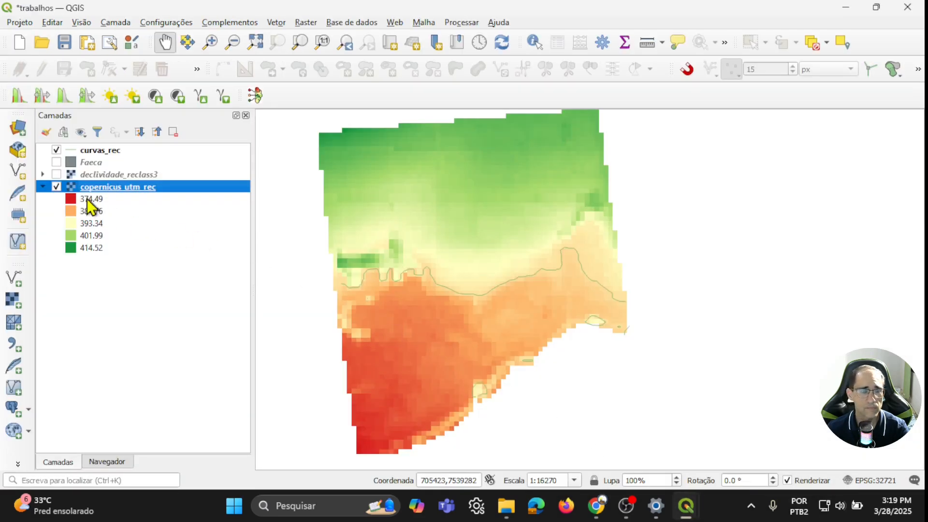
click(56, 187)
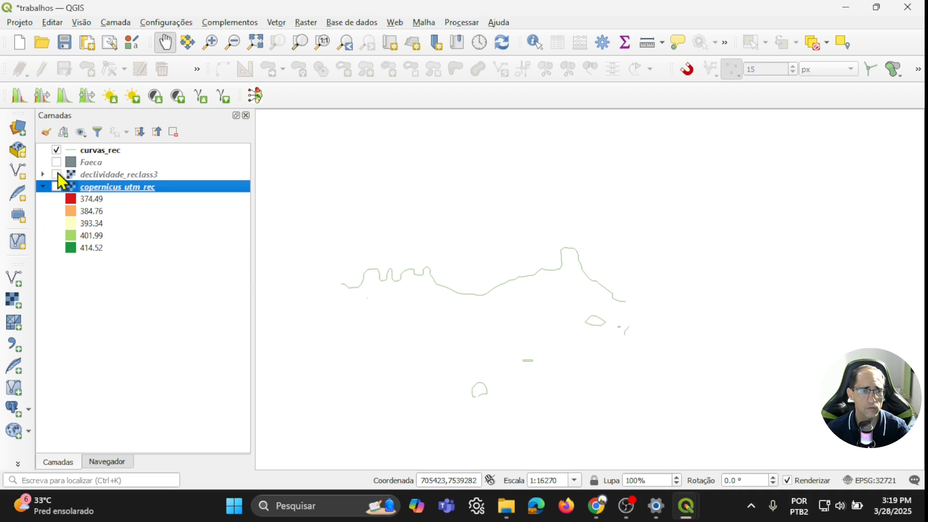
click(56, 174)
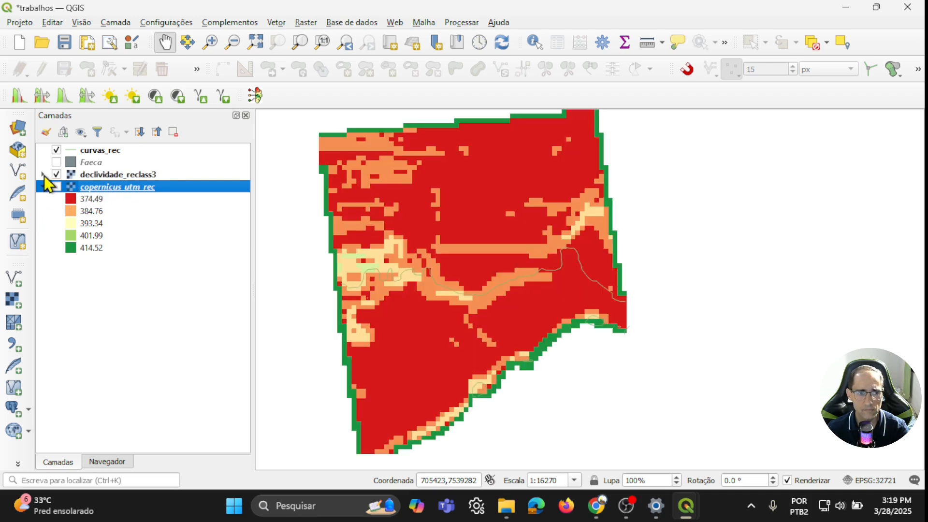
click(43, 174)
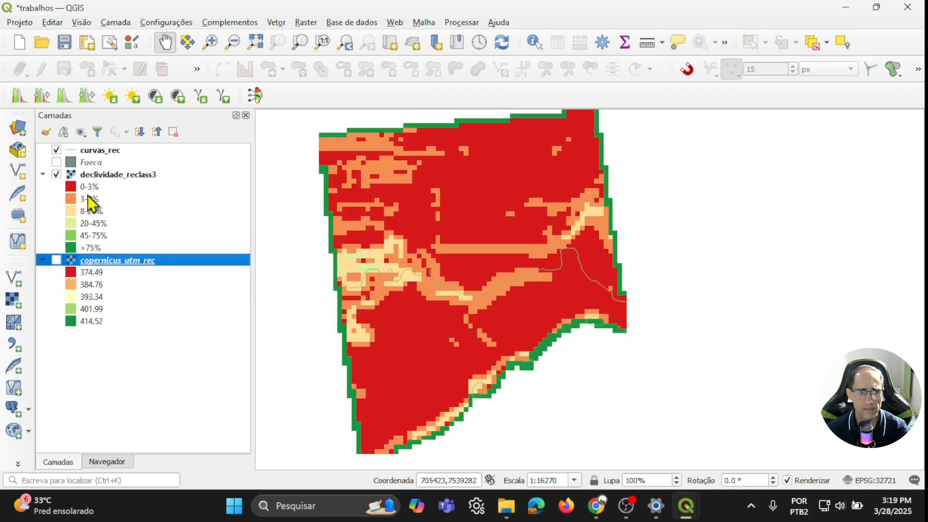
Invert the colour ramp of the declividade_reclass3 layer so the 0-3% class is green and >75% is red.
double_click(103, 174)
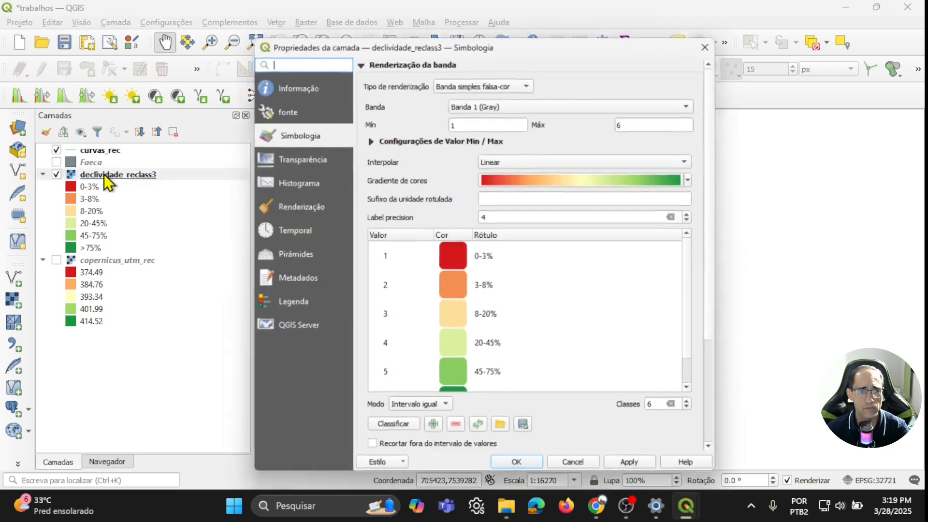
click(696, 178)
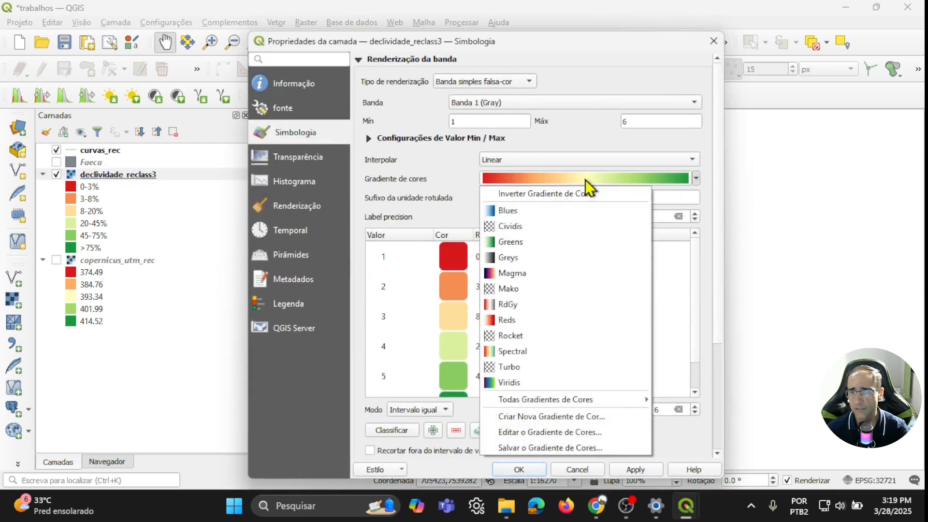
click(526, 195)
click(635, 470)
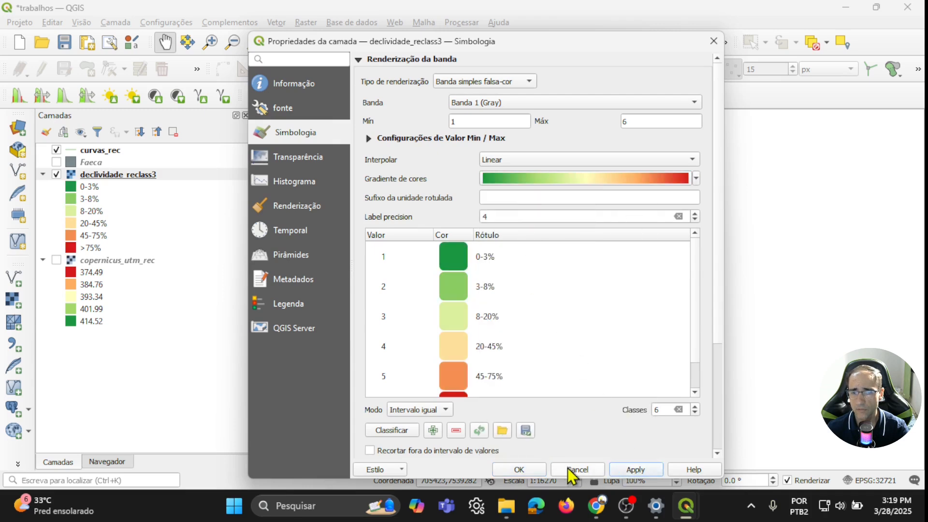
click(522, 469)
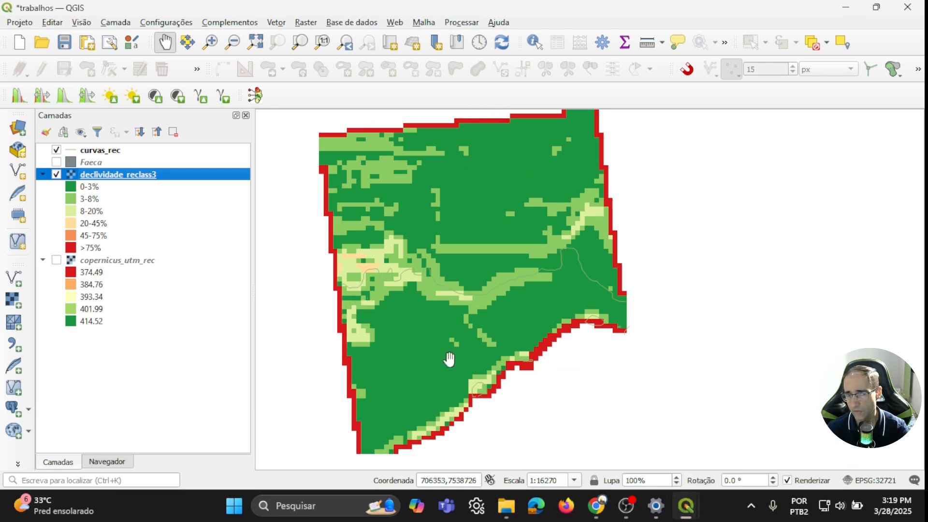
Return to the TR2 layout and refresh it to show the slope layer on the second page's map.
mouse_move(686, 507)
click(743, 409)
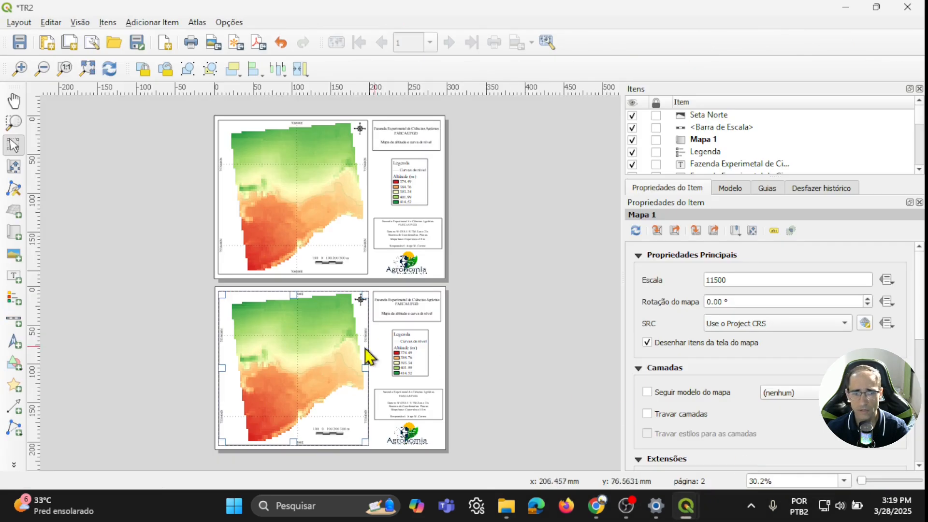
click(104, 69)
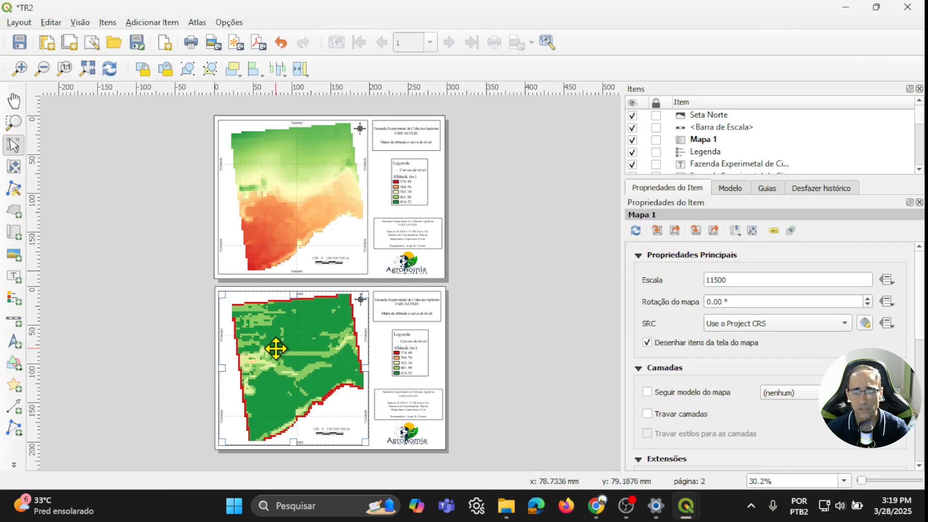
Reload the second page's legend from the project layers, keep automatic update off, and remove the copernicus_utm_rec and Faeca entries.
click(413, 357)
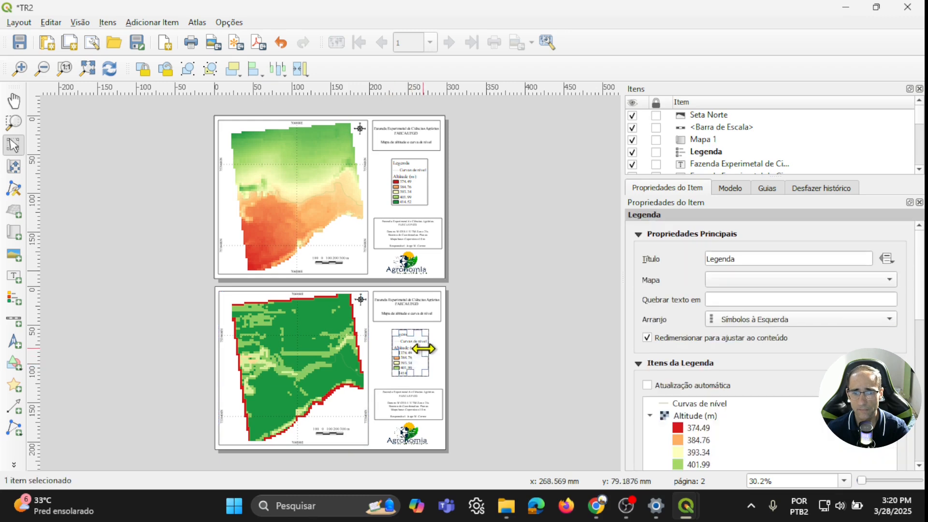
scroll(423, 349, up, 1)
scroll(790, 387, down, 1)
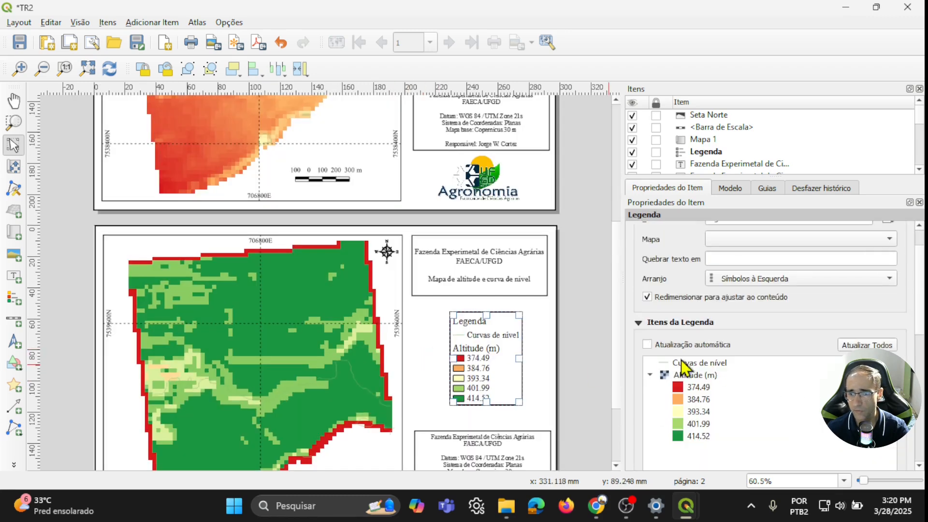
click(648, 348)
click(647, 345)
scroll(749, 343, down, 1)
click(719, 392)
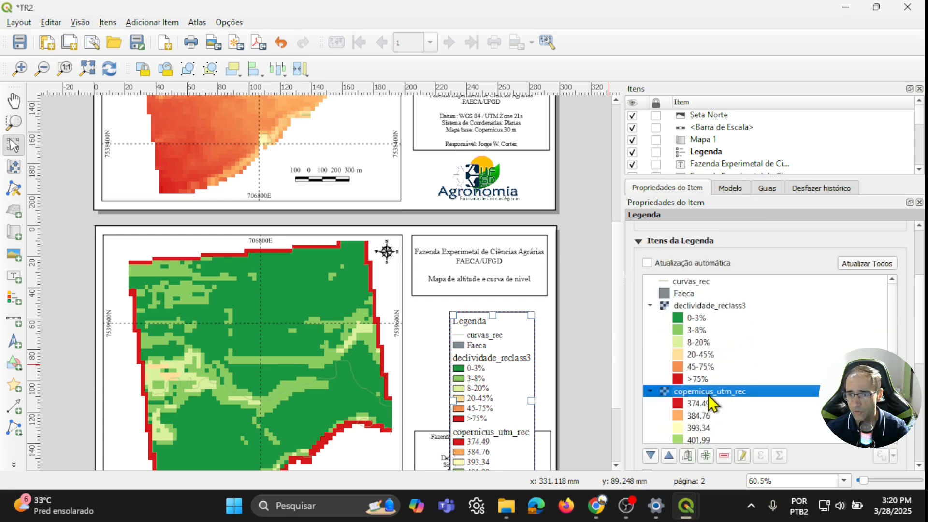
click(725, 455)
click(688, 295)
click(725, 455)
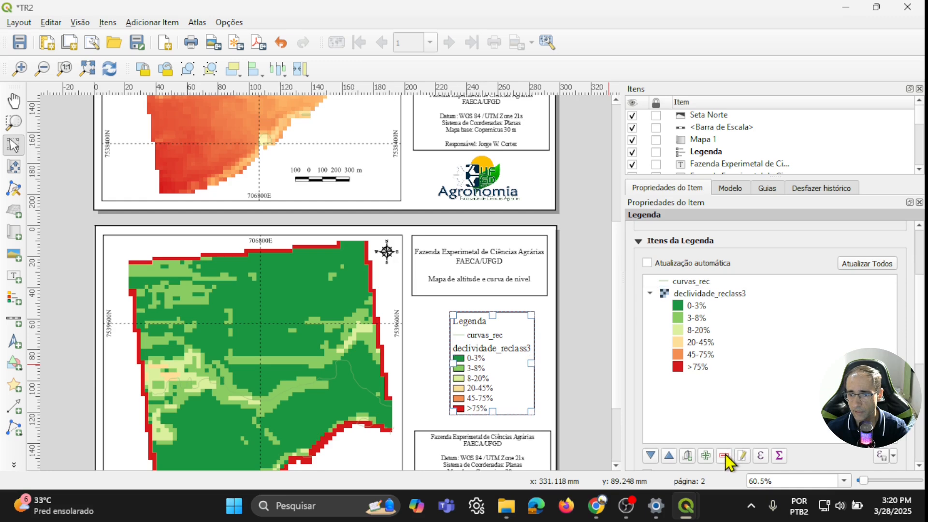
Rename the declividade_reclass3 entry in the second page's legend to "Declividade".
double_click(704, 294)
drag(705, 256, 676, 256)
key(BackSpace)
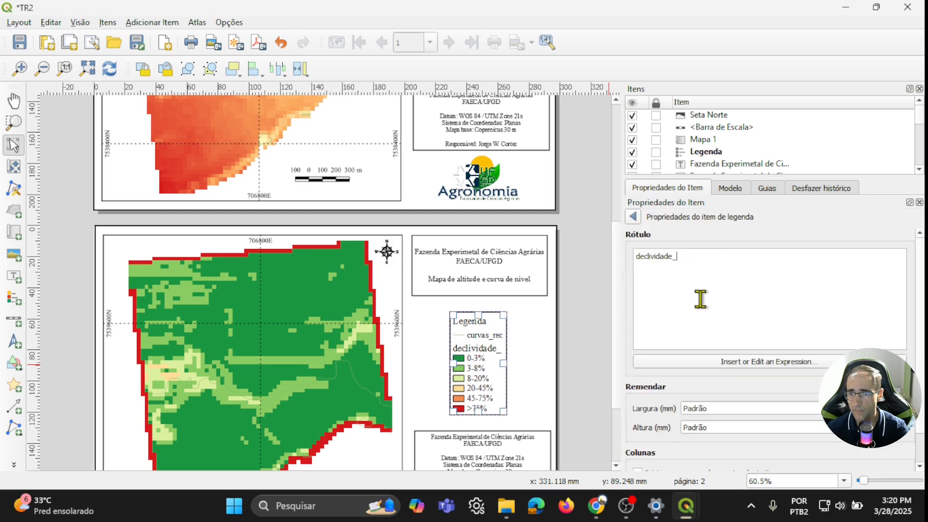
click(636, 261)
key(Delete)
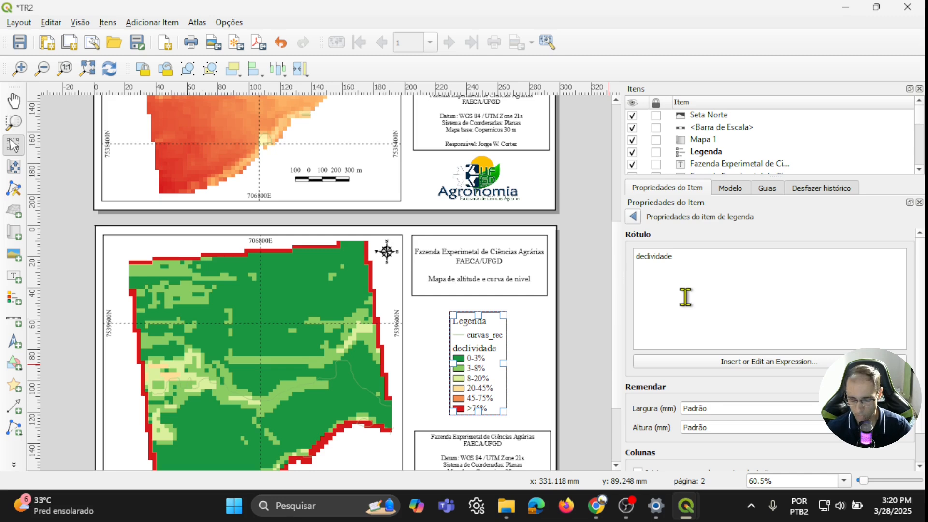
text(D)
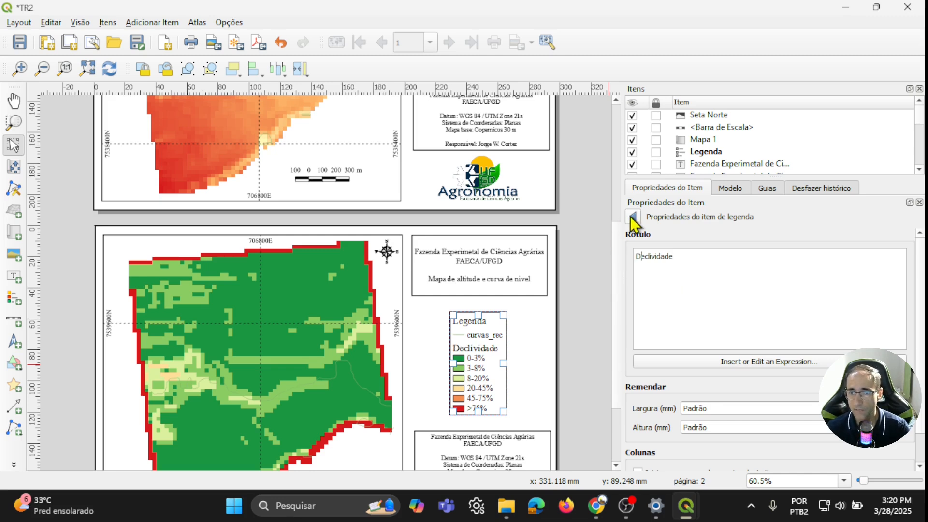
click(633, 217)
Rename the curvas_rec legend entry to "Curvas" and collapse the legend items section.
double_click(690, 281)
drag(679, 258, 621, 259)
text(Curvas)
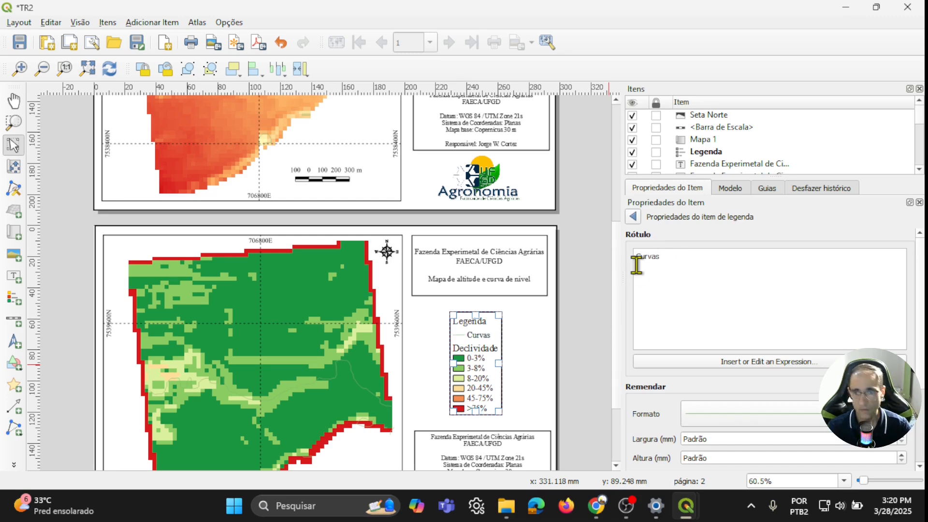
click(633, 217)
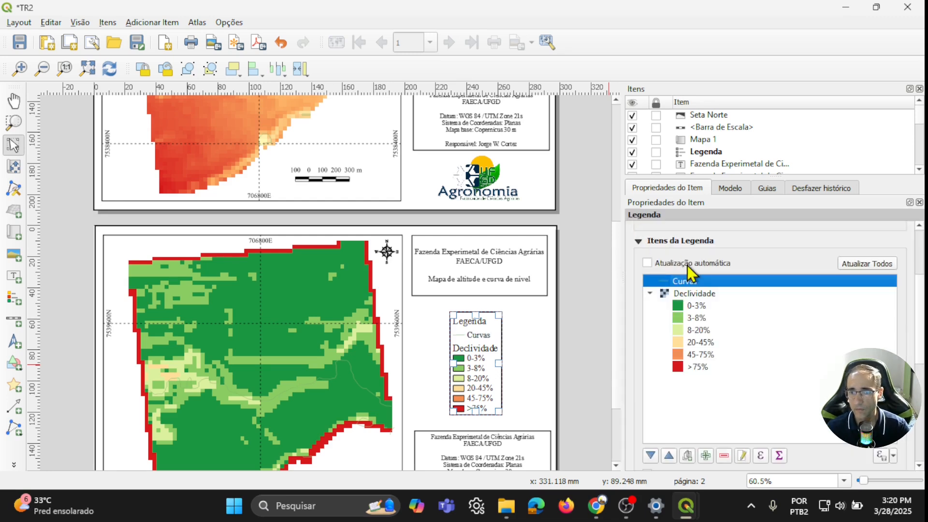
click(638, 240)
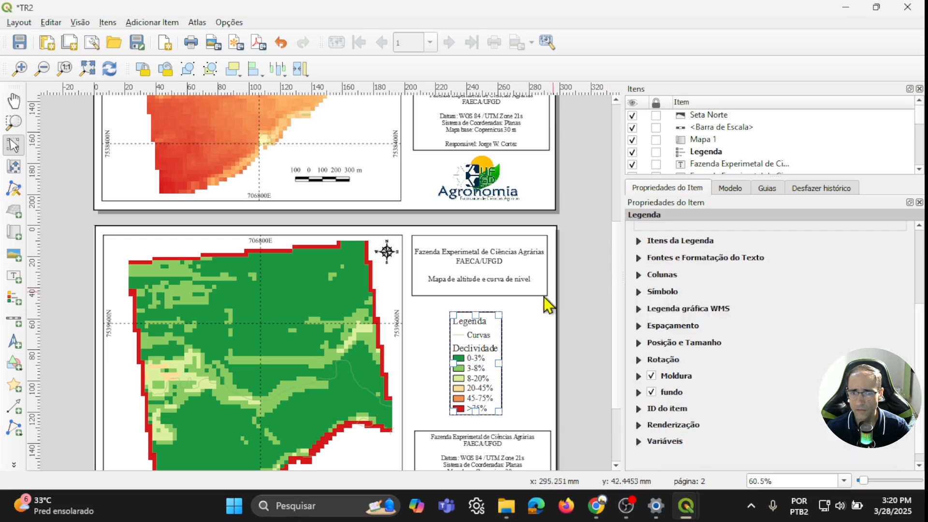
Change the last line of the second page's title label to "Mapa de declividade e curva de nível".
scroll(620, 343, down, 3)
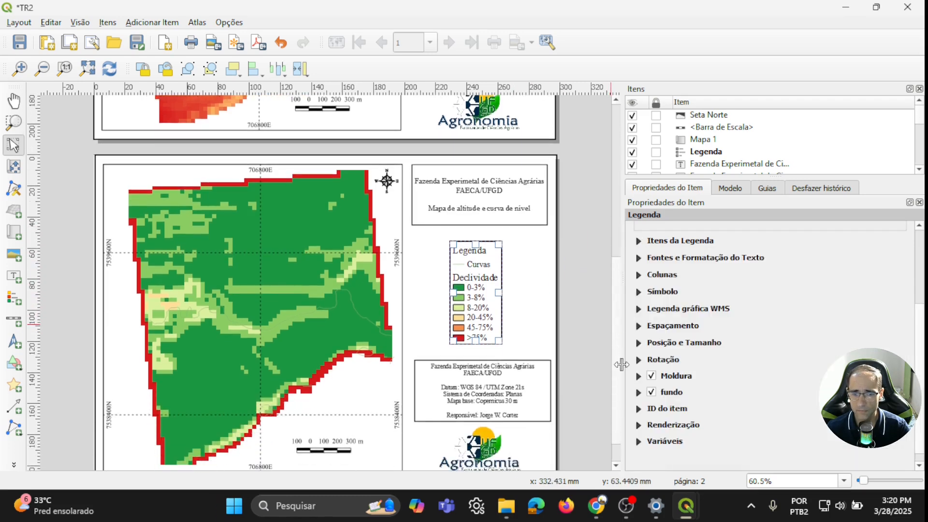
scroll(621, 364, down, 1)
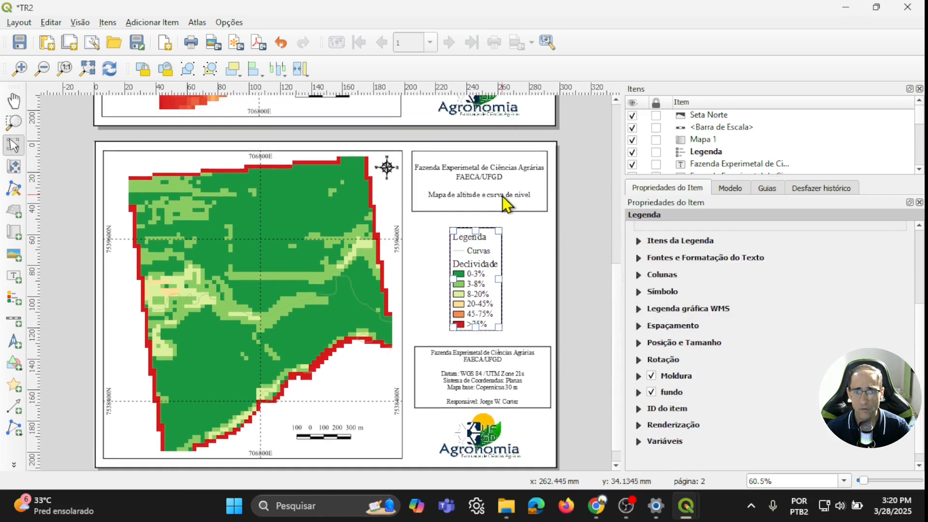
click(505, 195)
drag(674, 284, 700, 285)
text(declividade e curva de nível)
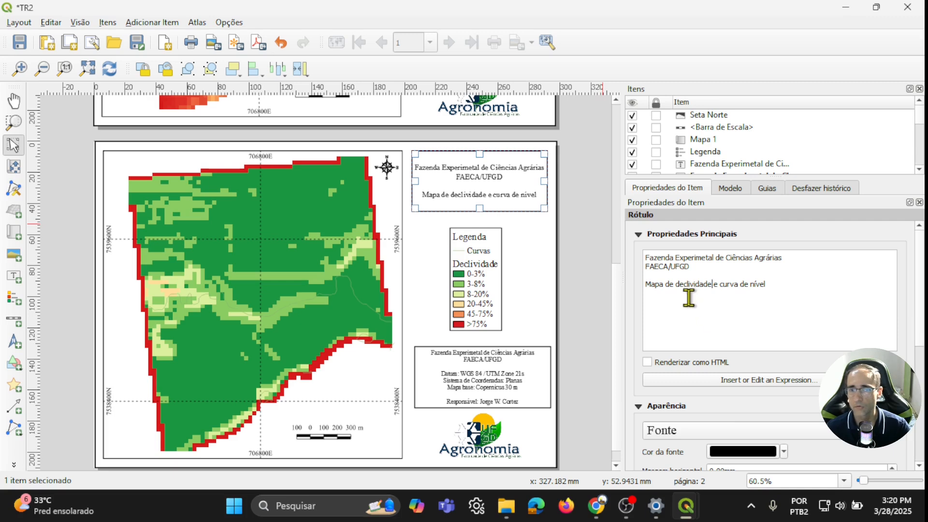
Export the two-page layout to PDF as TR2 in the Browser_images (1) folder under Downloads.
scroll(616, 299, up, 5)
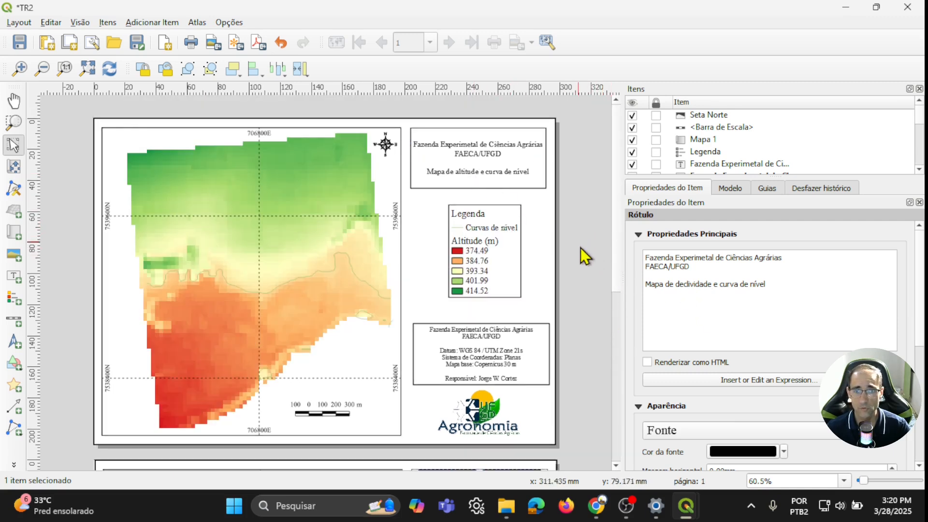
scroll(600, 286, down, 1)
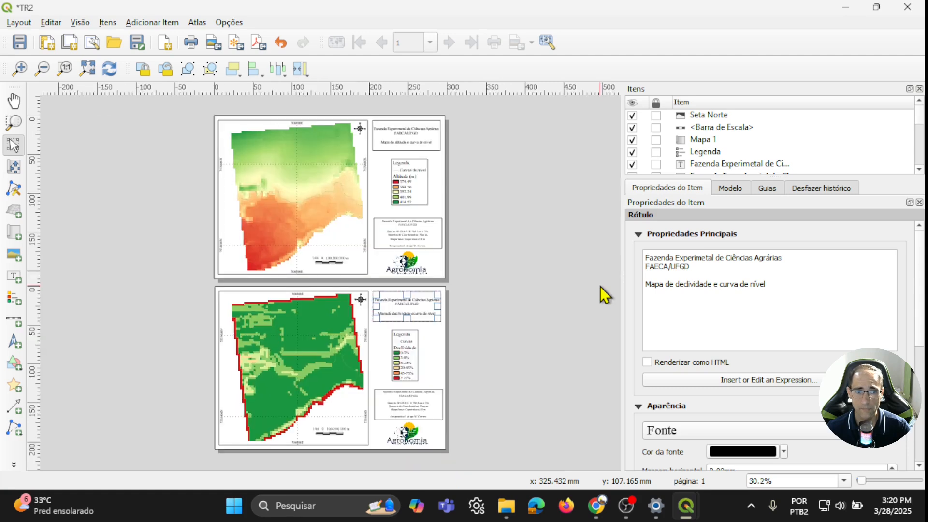
click(476, 313)
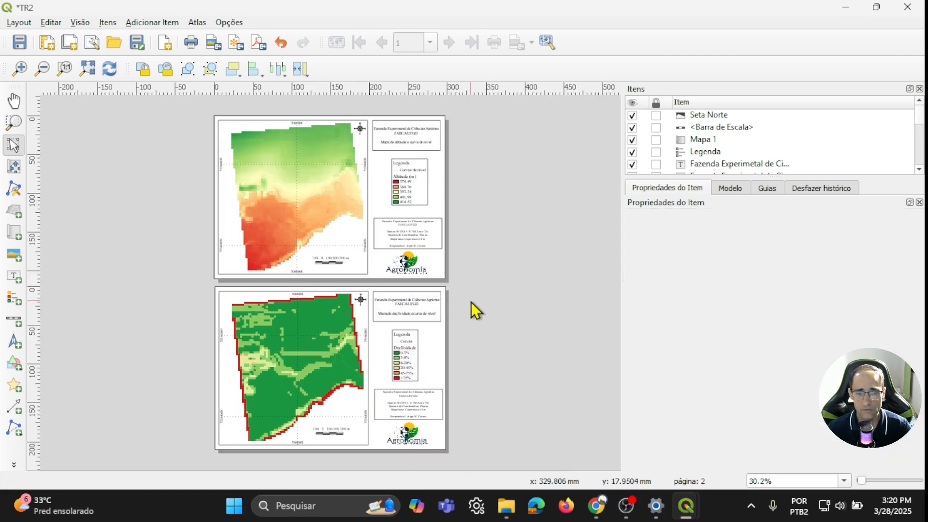
click(259, 44)
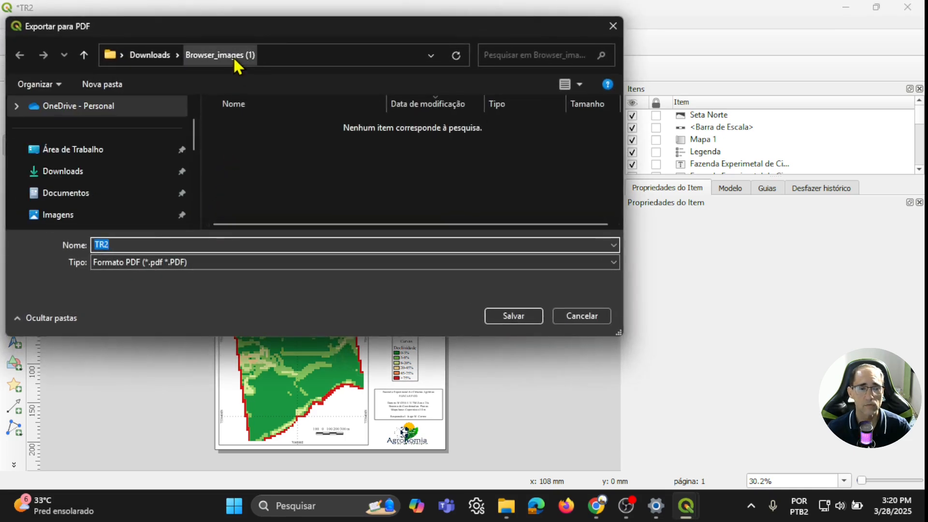
click(515, 317)
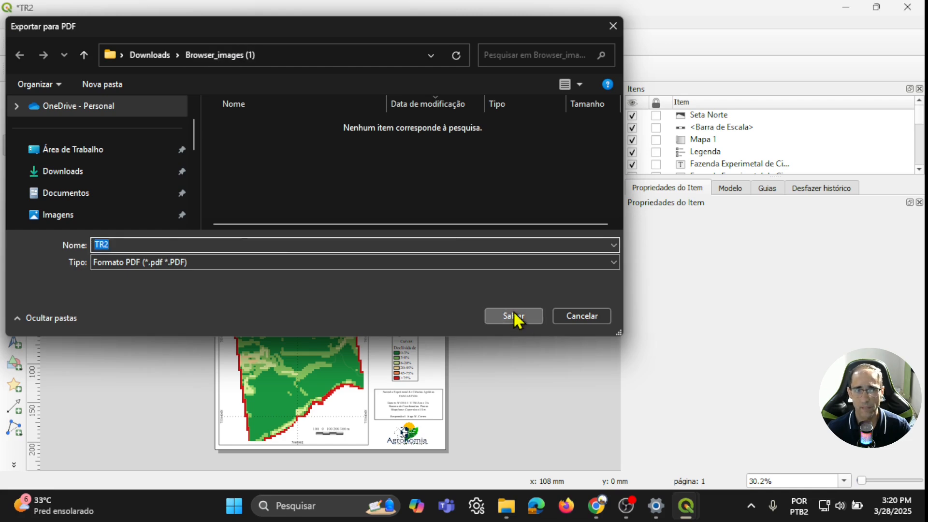
click(475, 428)
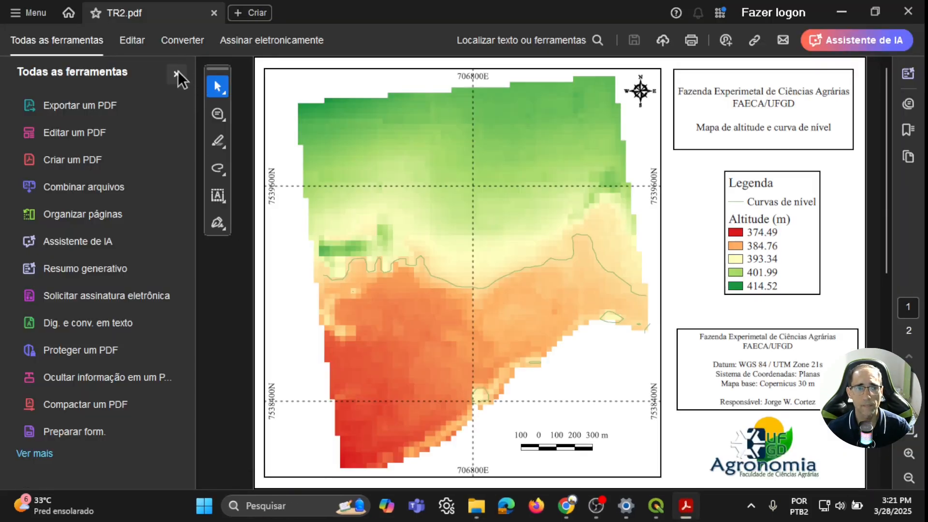
Check both pages of the exported TR2.pdf with the tools pane hidden, and close the PDF viewer.
click(177, 74)
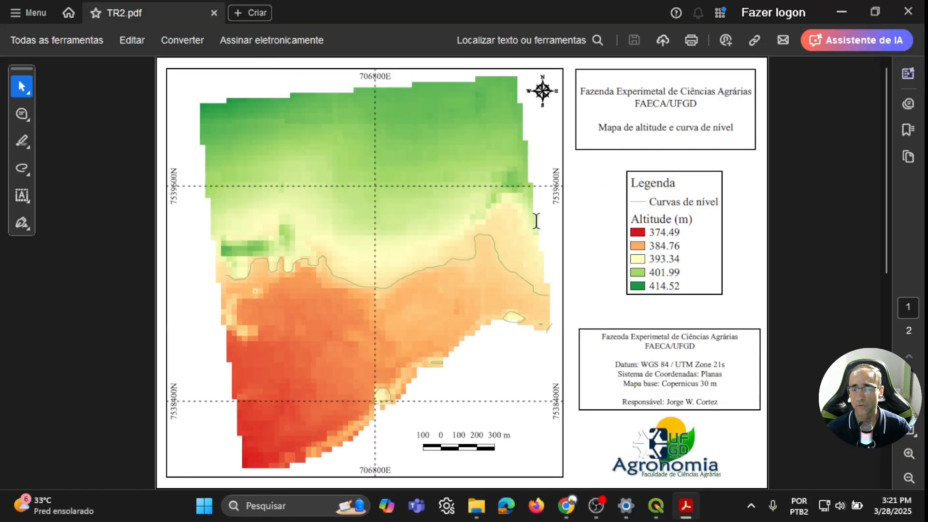
scroll(629, 285, down, 2)
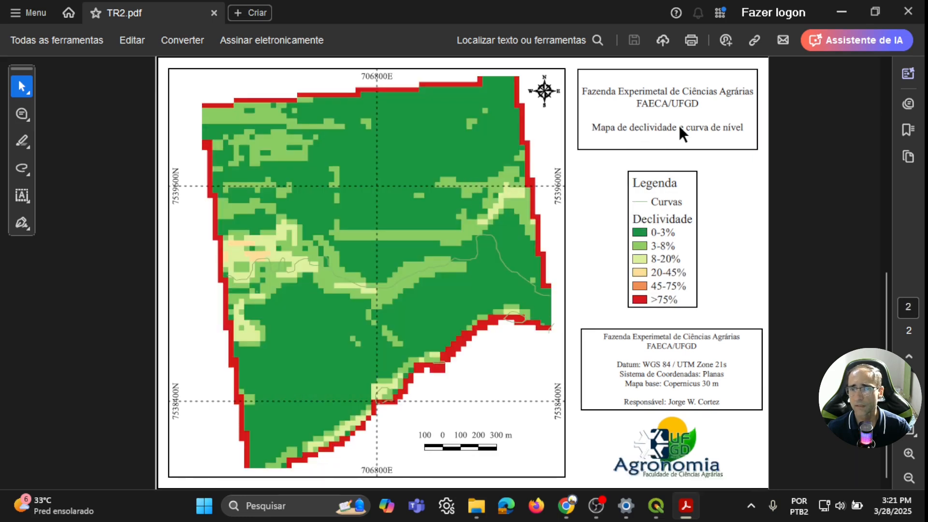
click(908, 11)
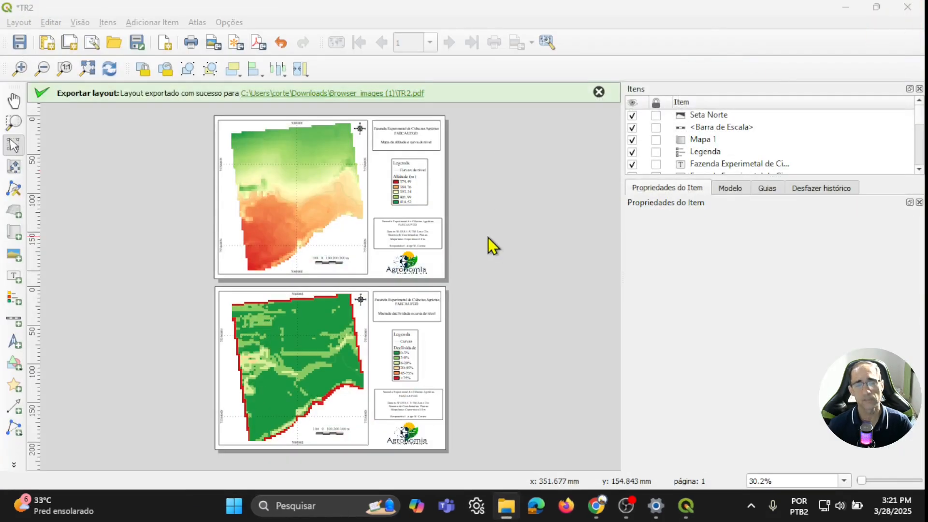
Close the layout window and, in the main map, hide declividade_reclass3 and show copernicus_utm_rec.
click(908, 7)
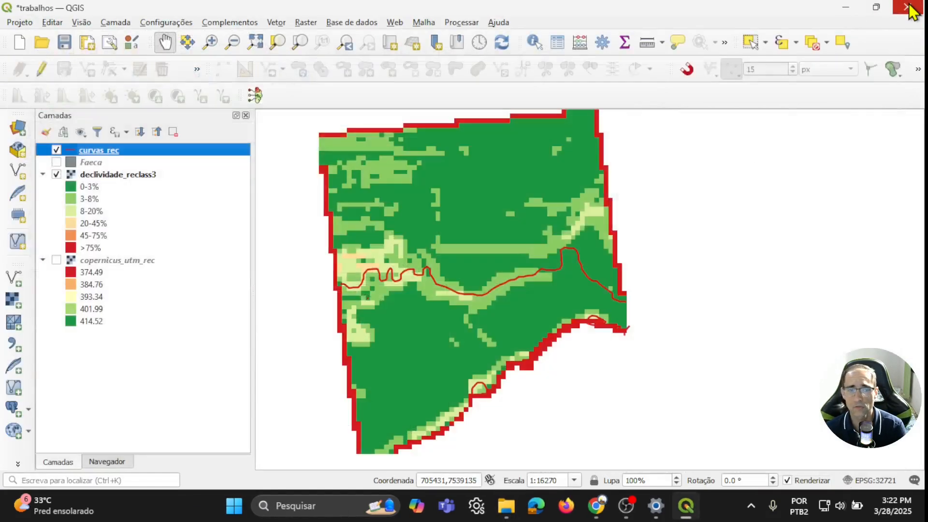
click(57, 174)
click(56, 260)
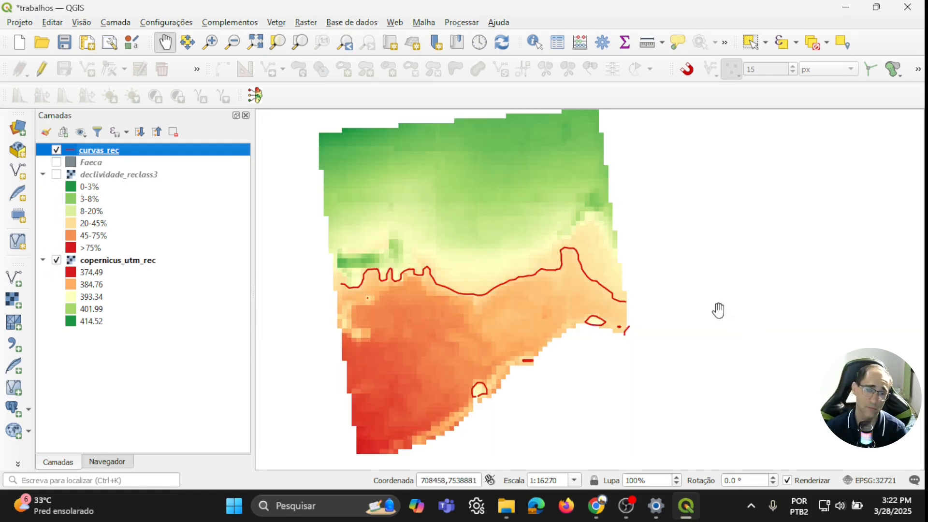
click(617, 511)
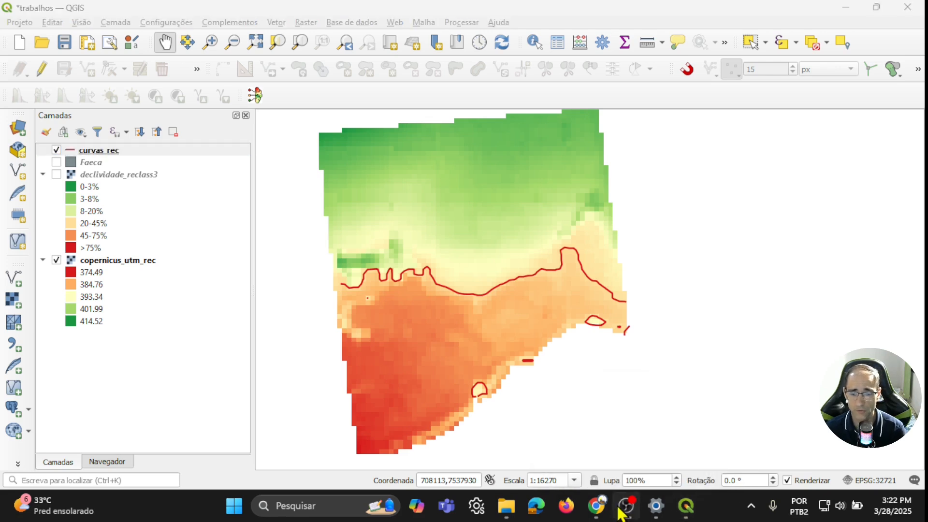